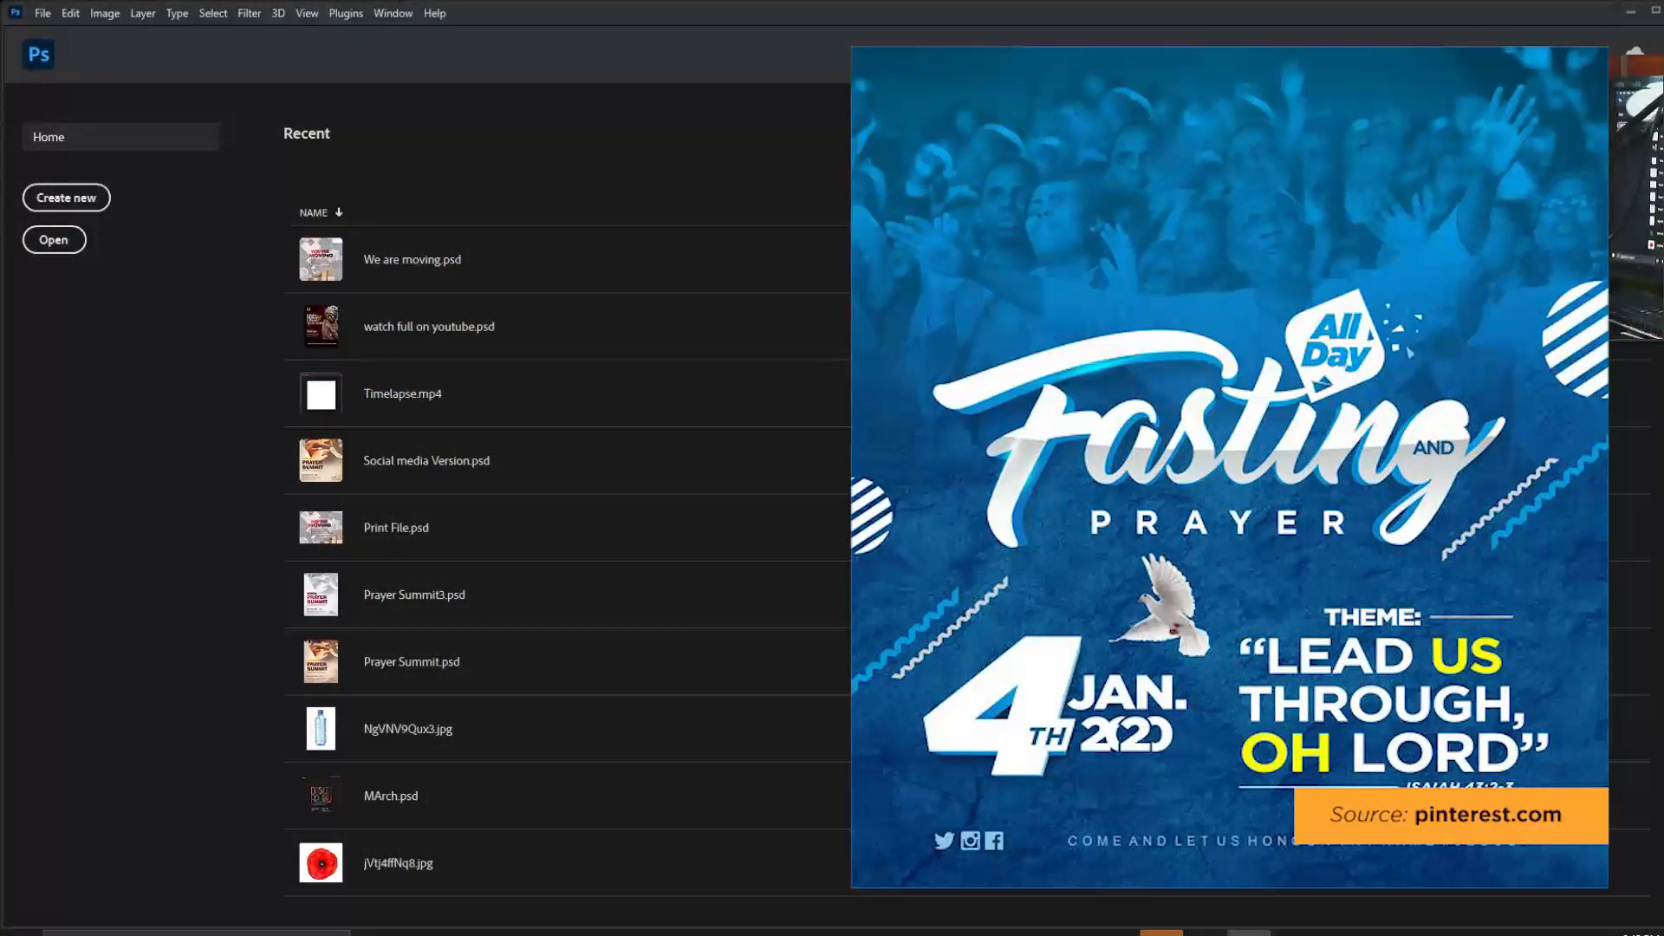
Create a new document named Fasting N Pray, 800 x 800 pixels at 100 pixels/inch with a white background.
{"action": "left_click", "coordinate": [40, 12]}
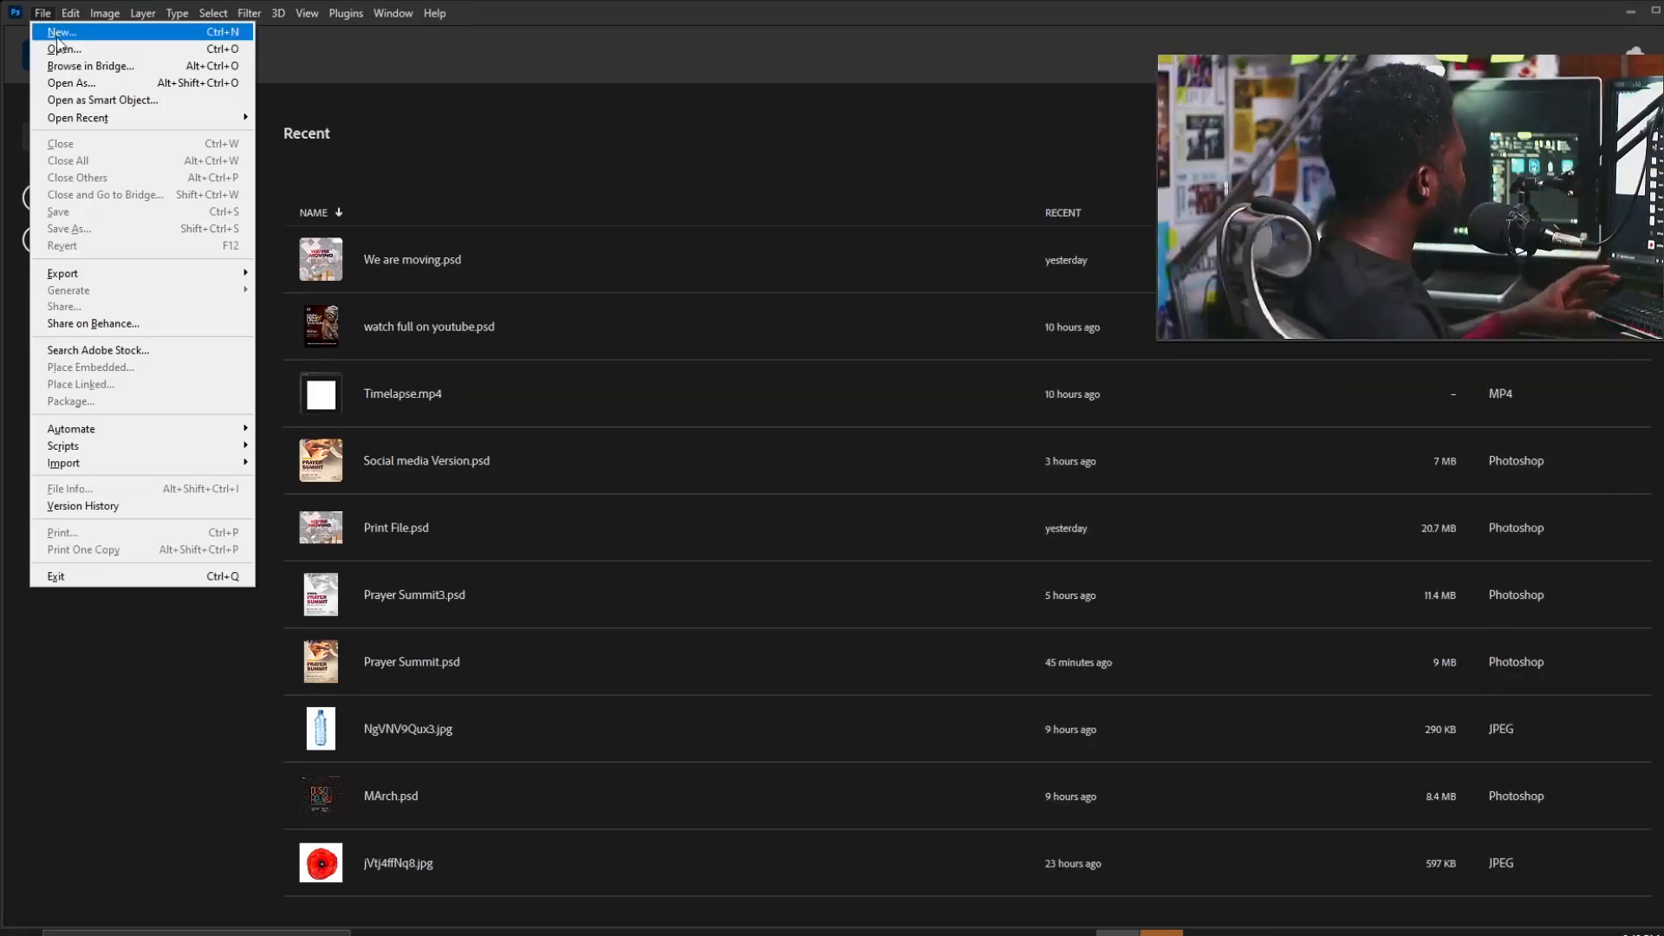
{"action": "left_click", "coordinate": [55, 34]}
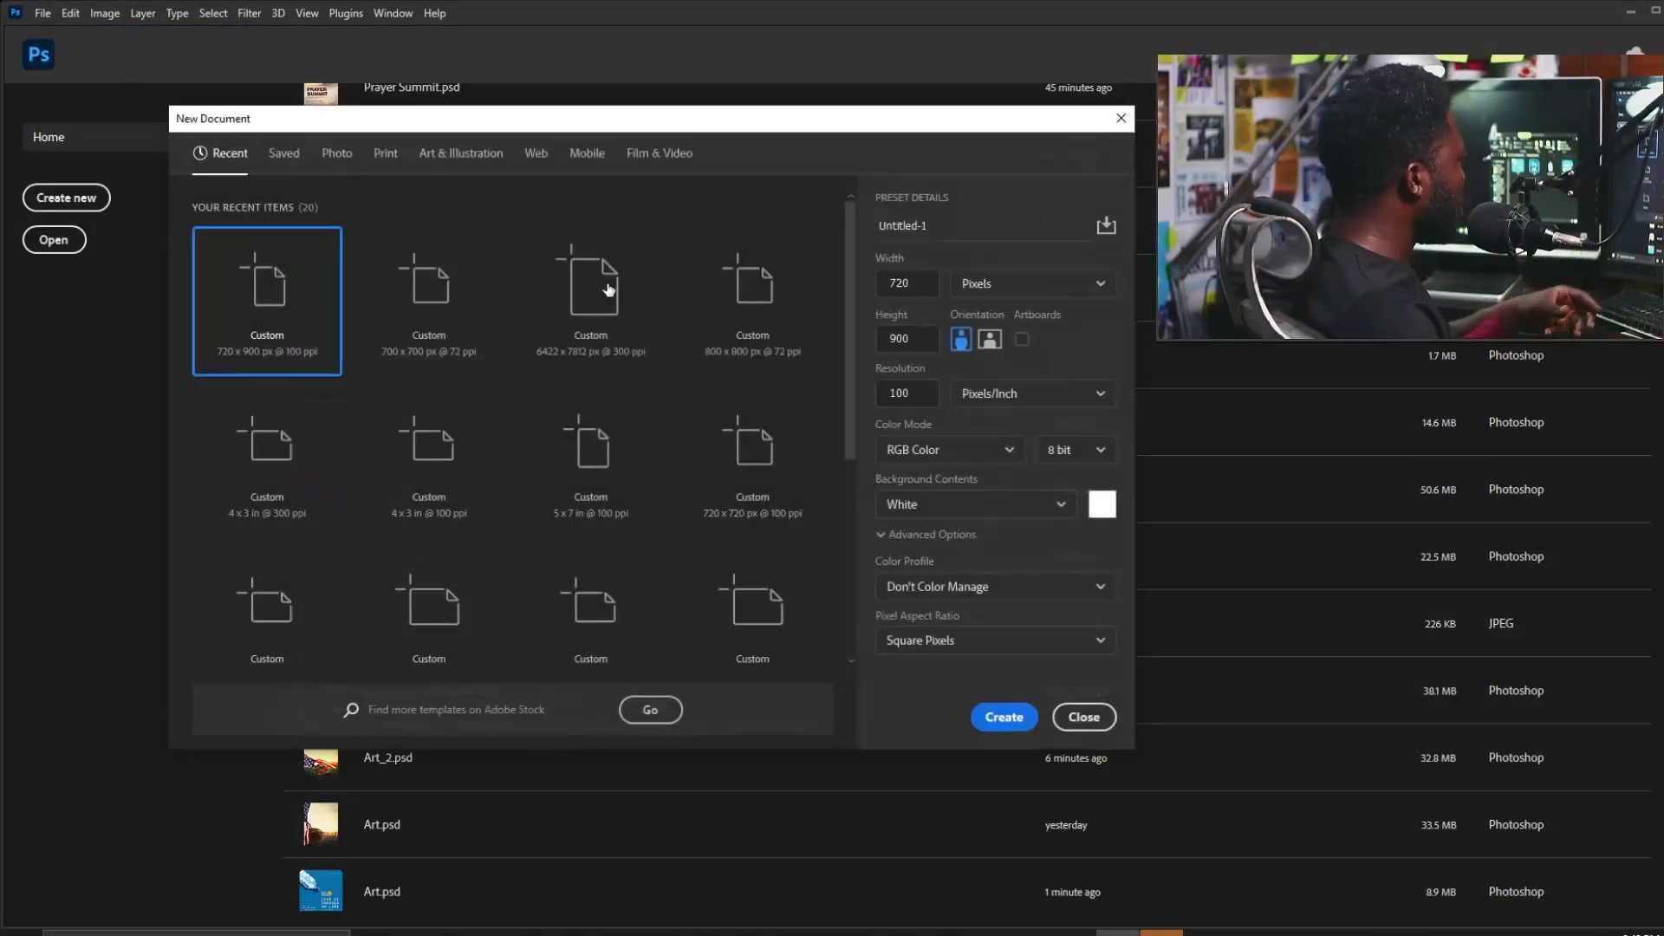
{"action": "double_click", "coordinate": [929, 291]}
{"action": "type", "text": "800"}
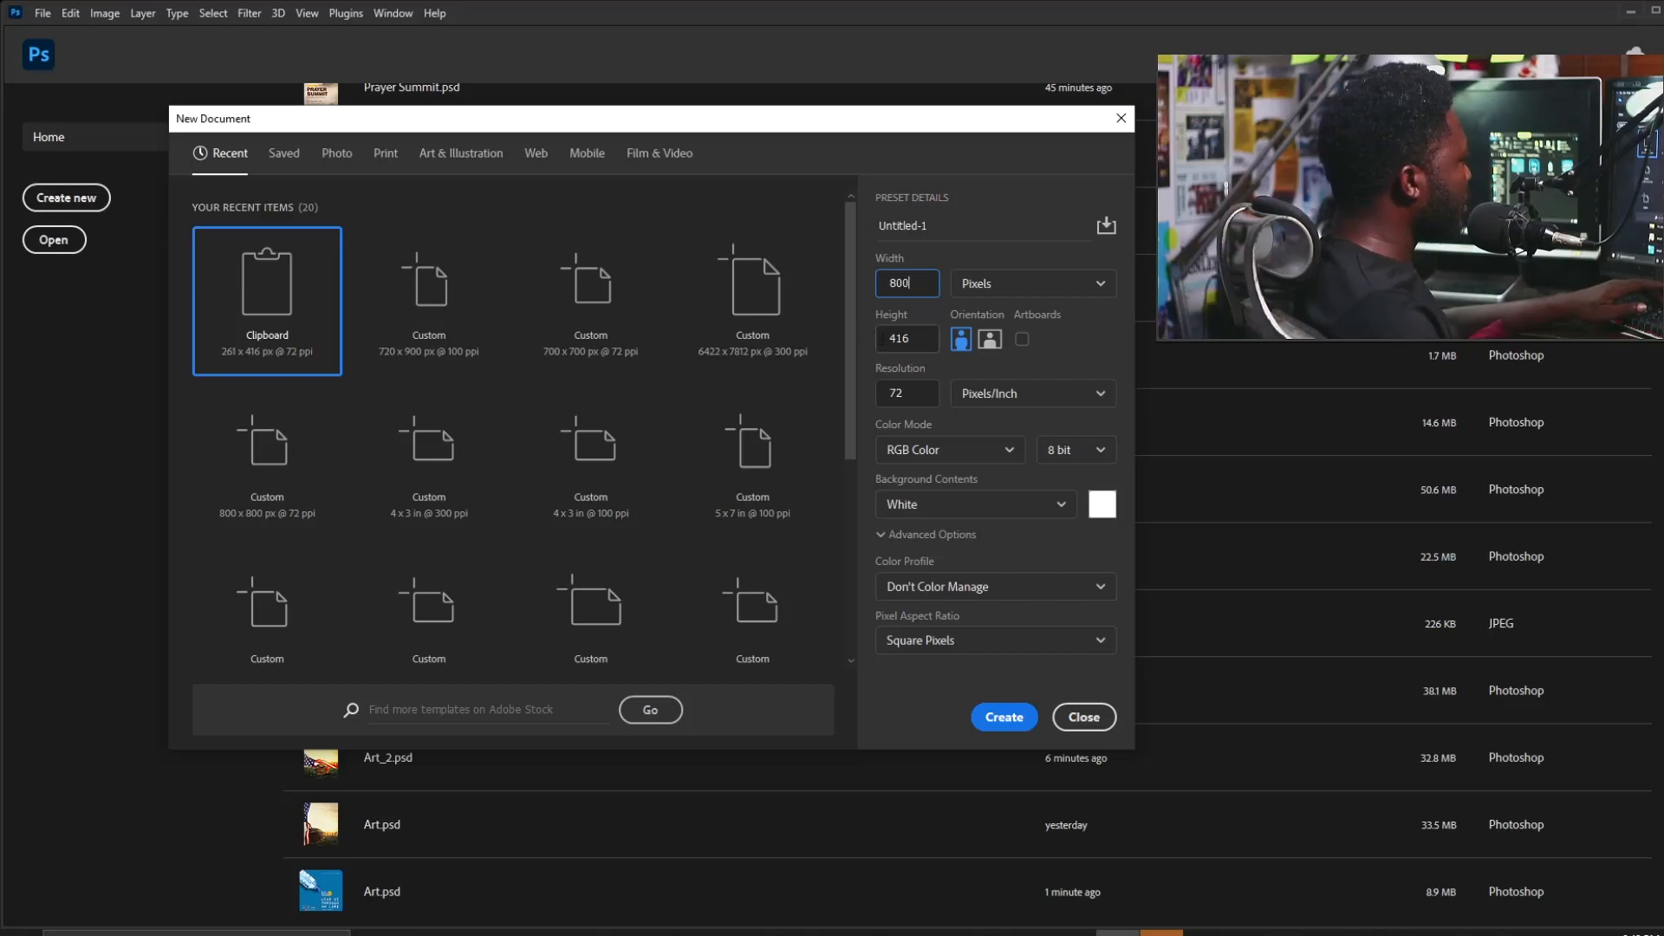
{"action": "double_click", "coordinate": [909, 338]}
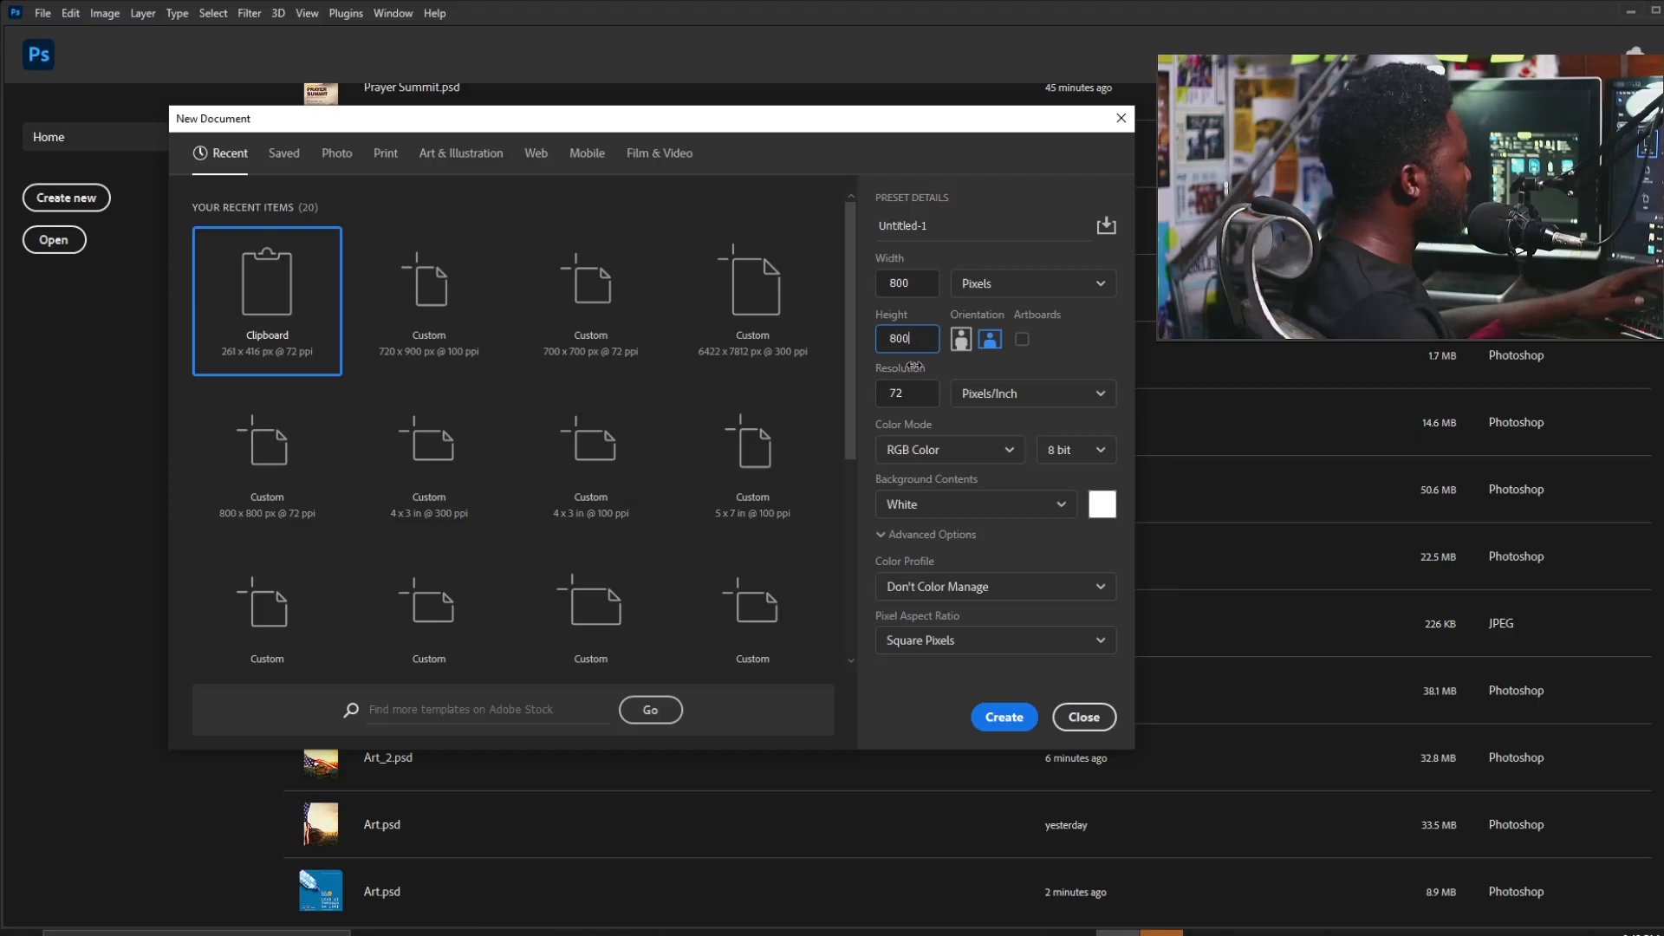
{"action": "double_click", "coordinate": [893, 393]}
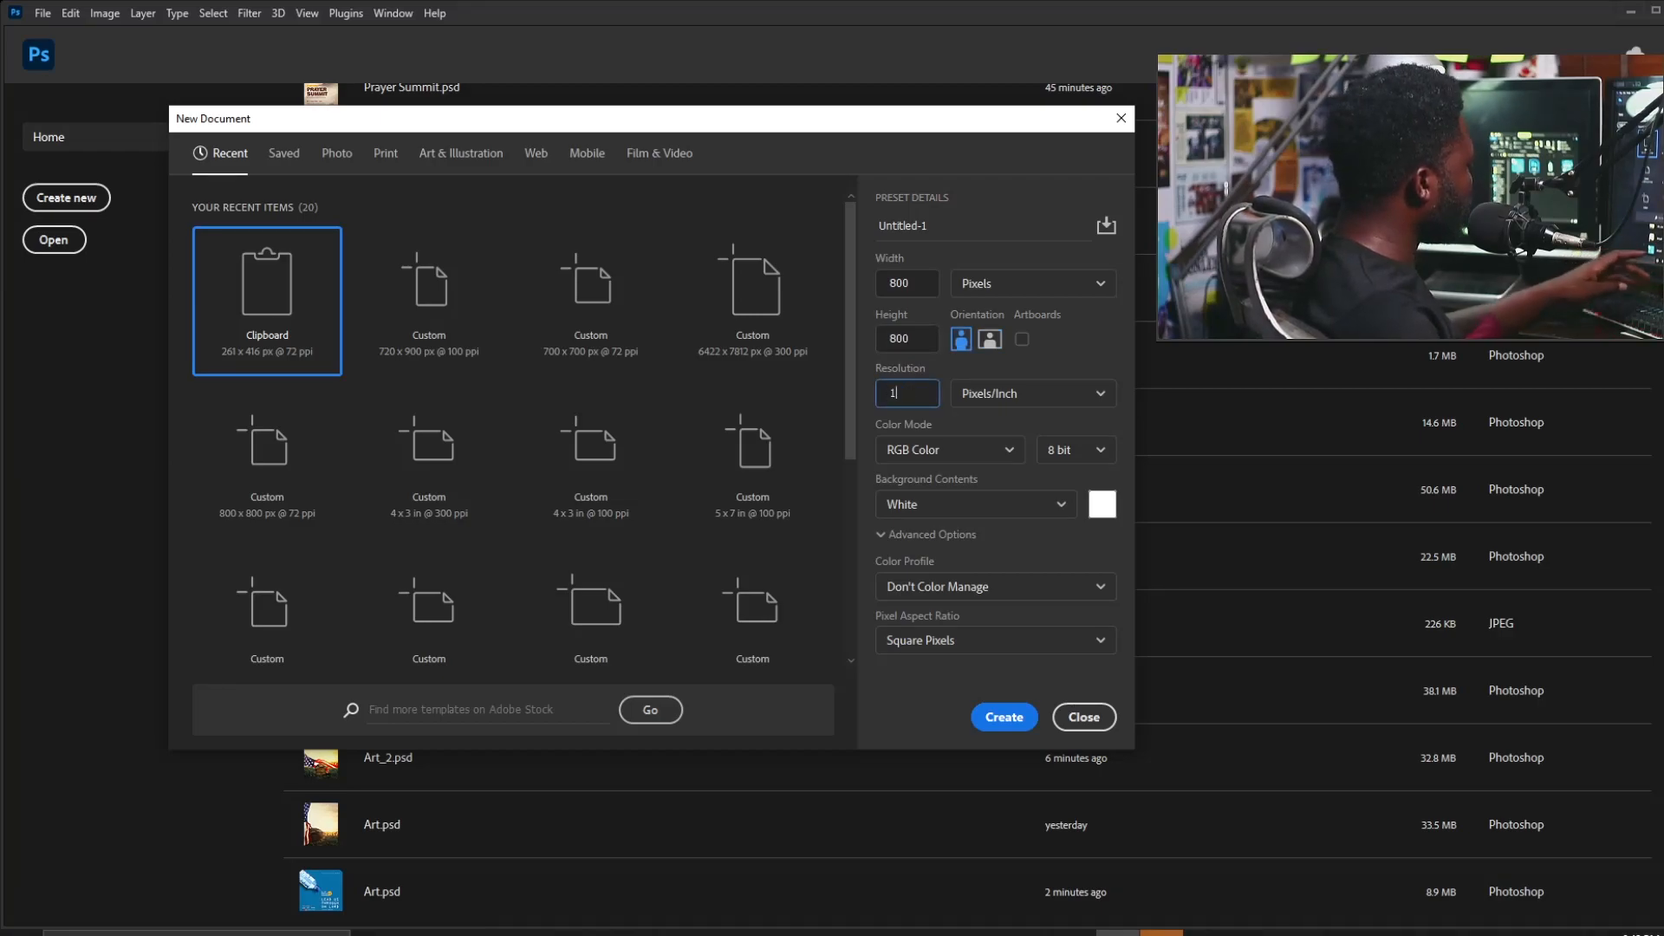
{"action": "type", "text": "100"}
{"action": "left_click", "coordinate": [937, 232]}
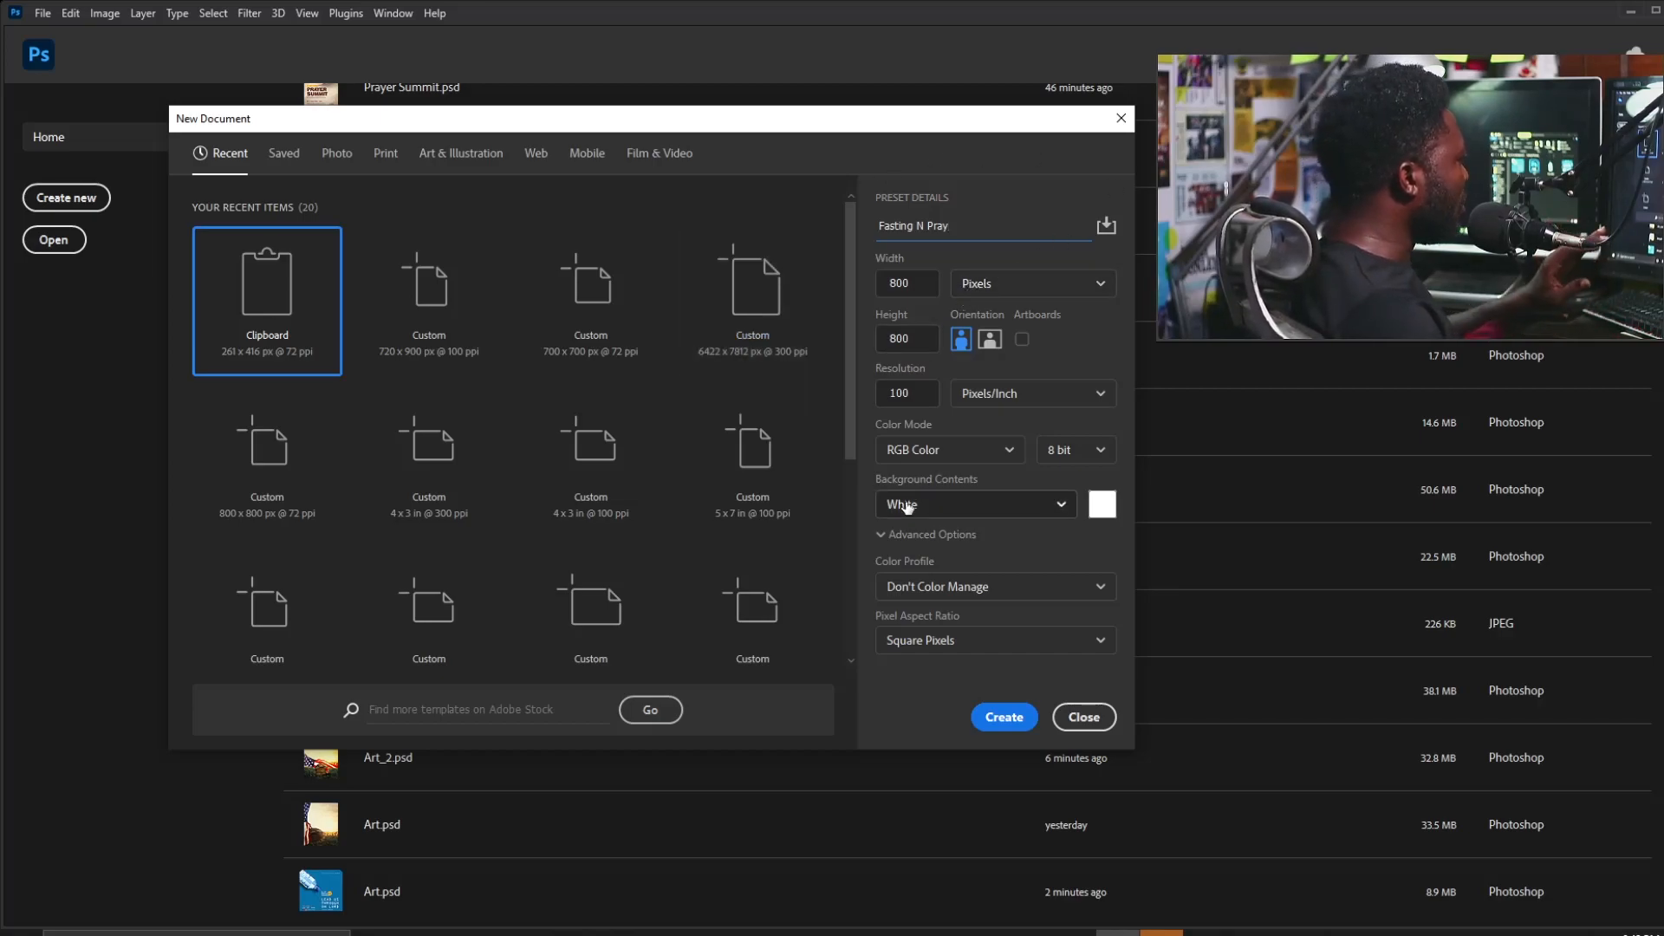
{"action": "left_click", "coordinate": [1025, 718]}
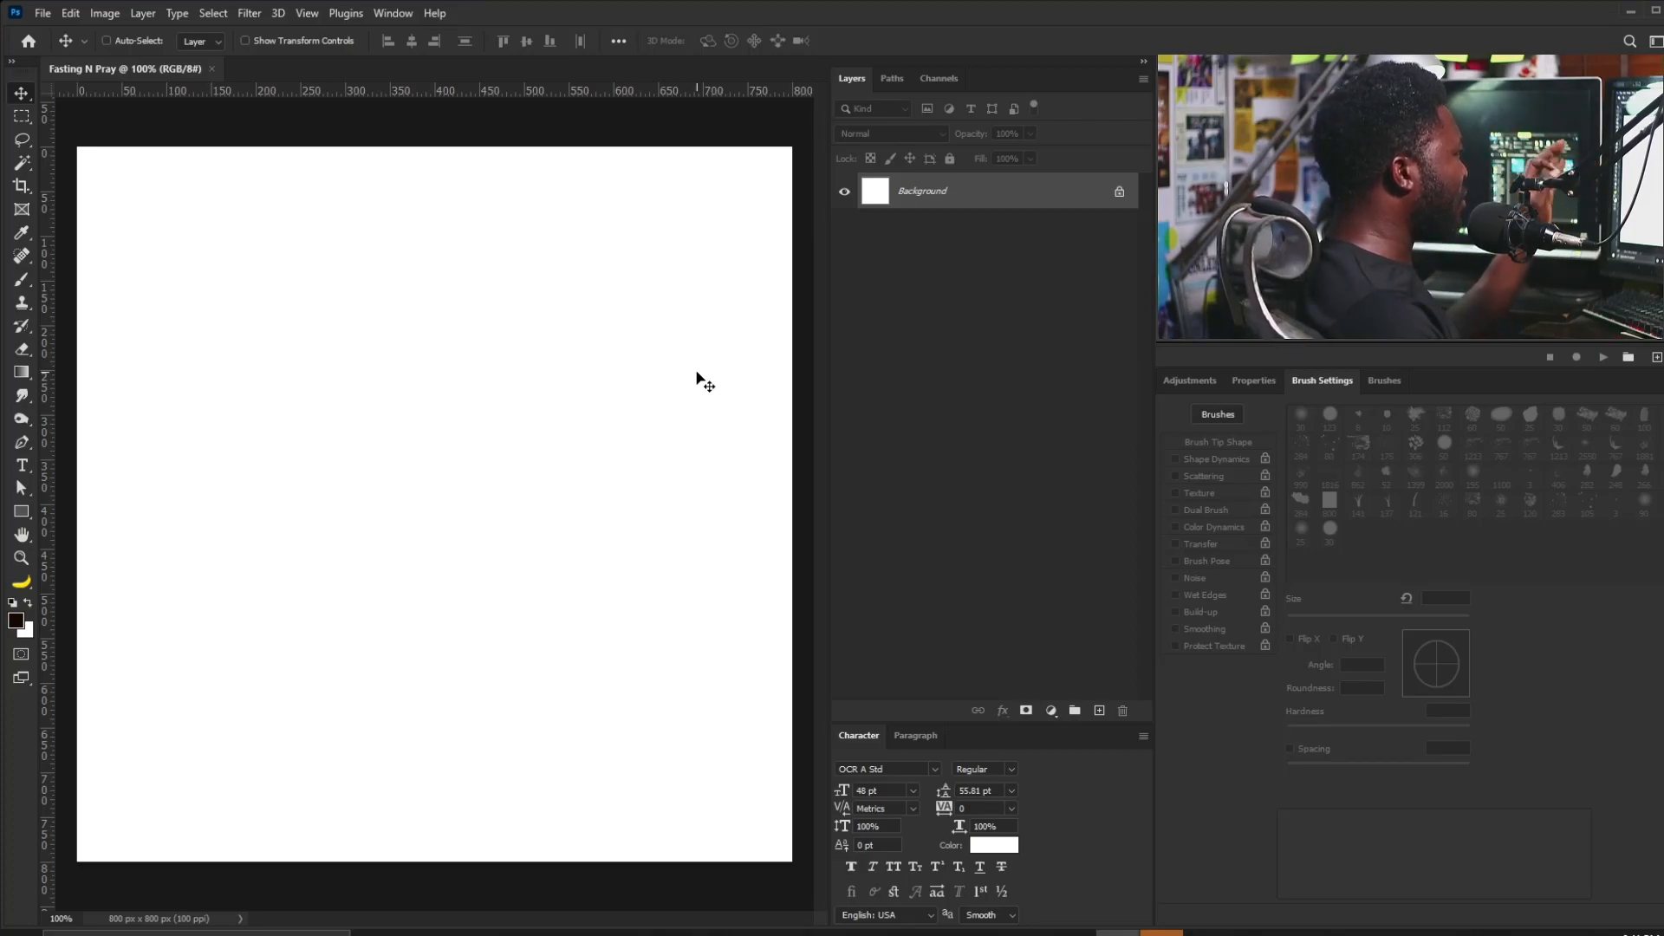
Add a guide layout with 4 columns, a 15 px gutter and 50 px margins on all sides.
{"action": "left_click", "coordinate": [308, 14]}
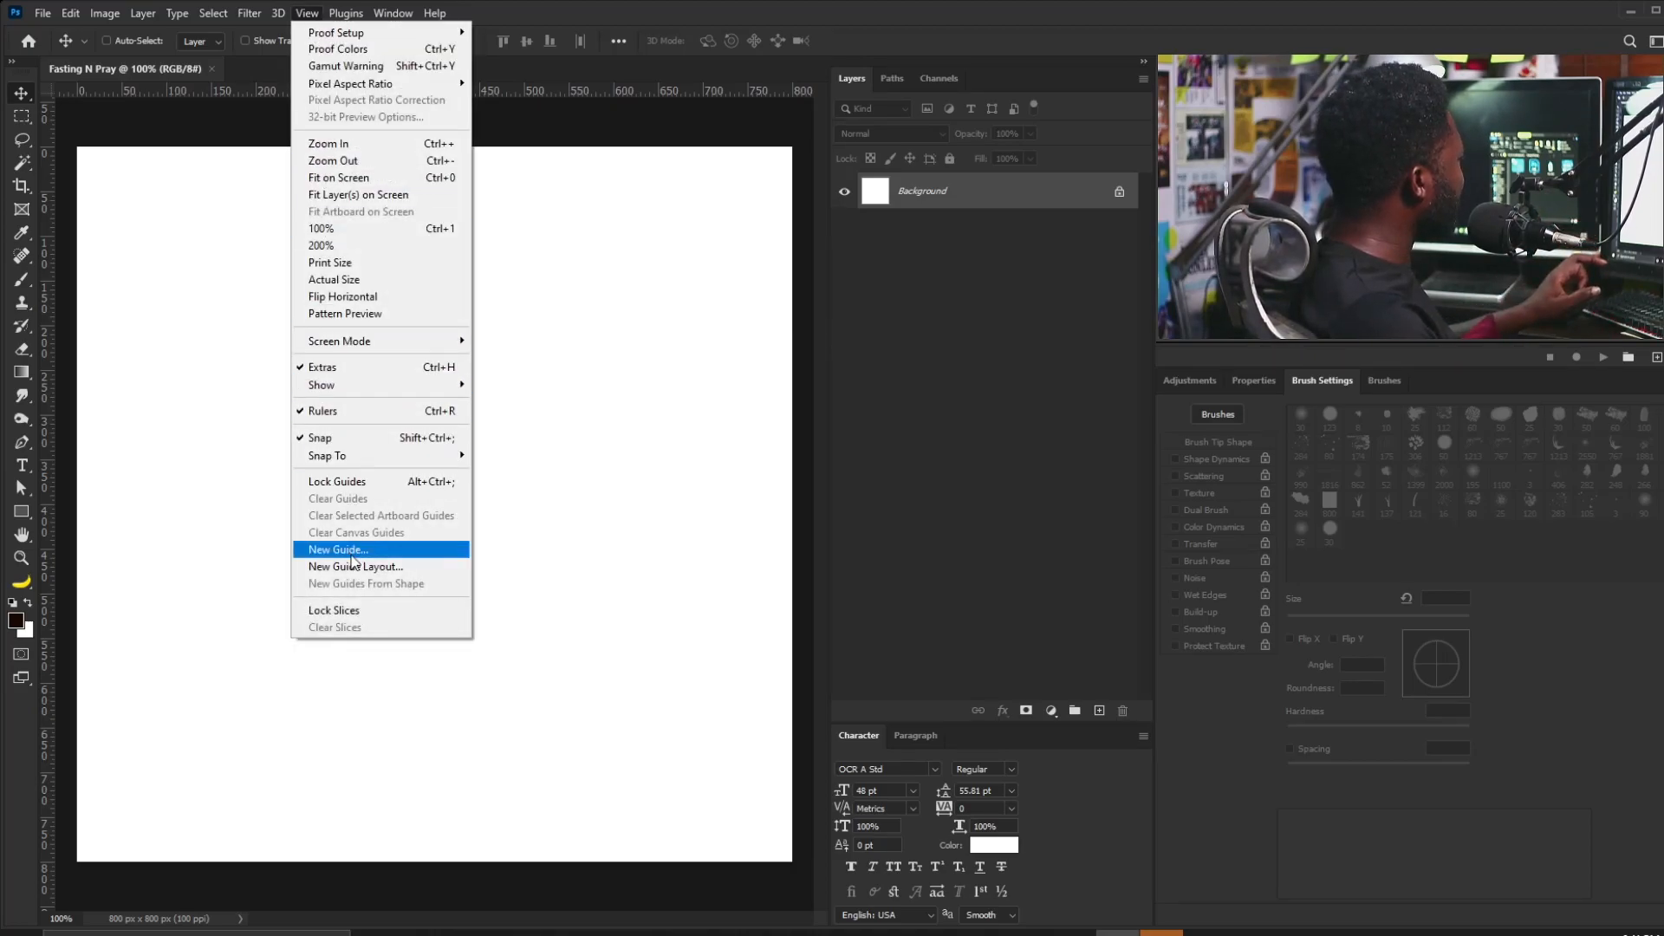
{"action": "left_click", "coordinate": [360, 572]}
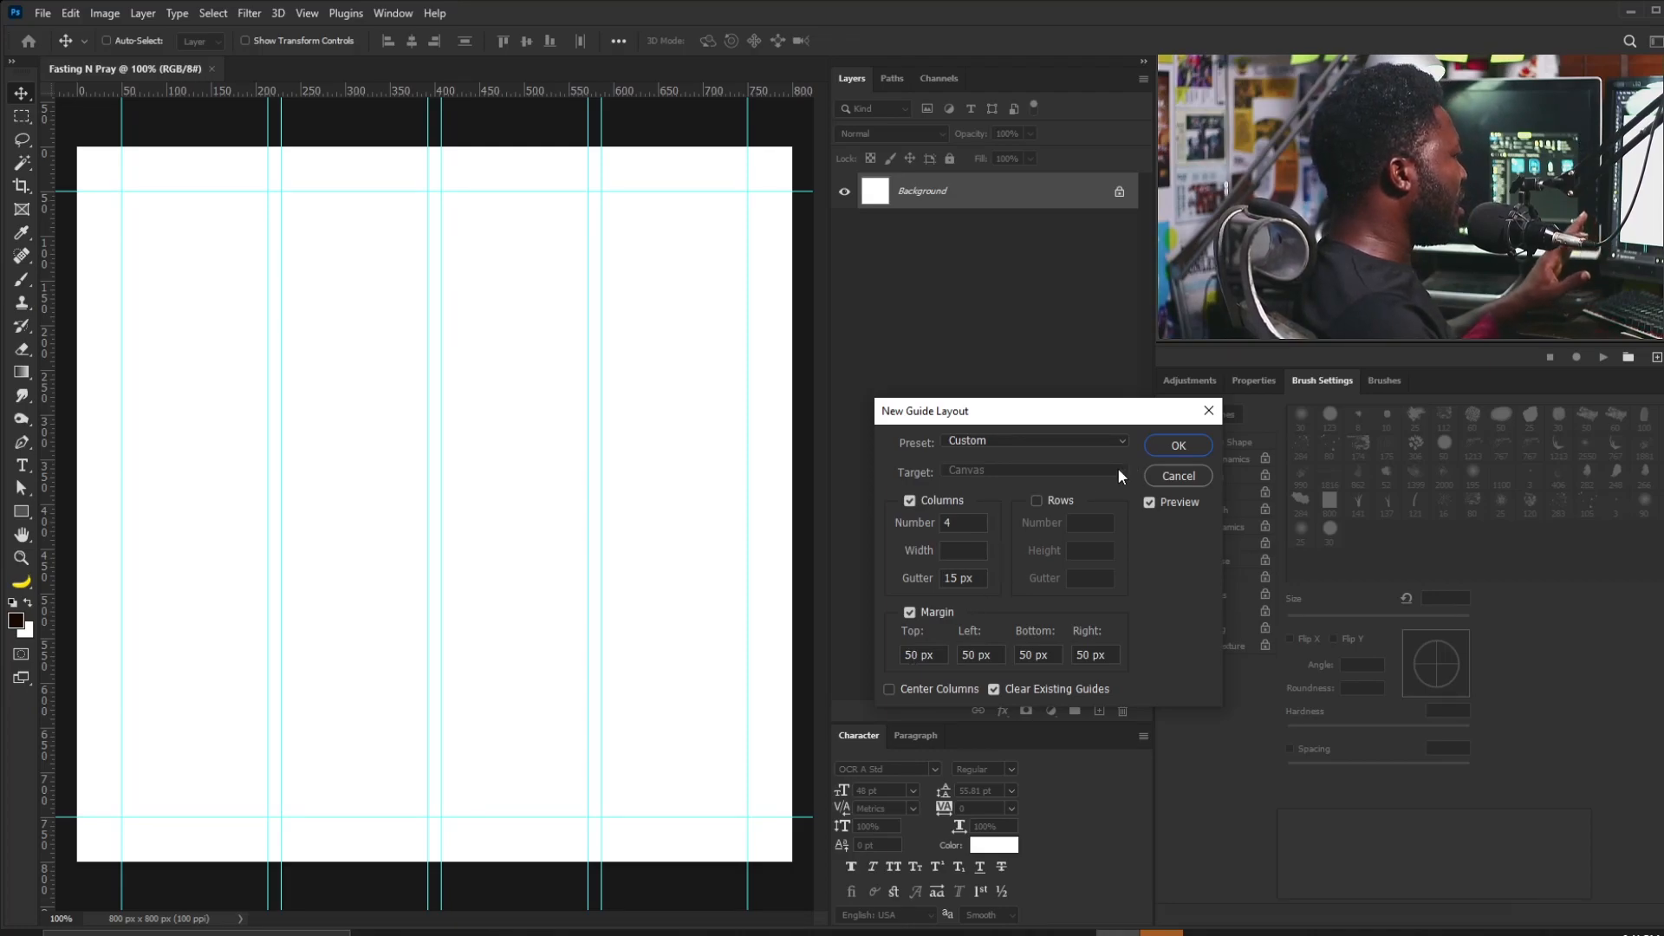
{"action": "left_click", "coordinate": [1178, 445]}
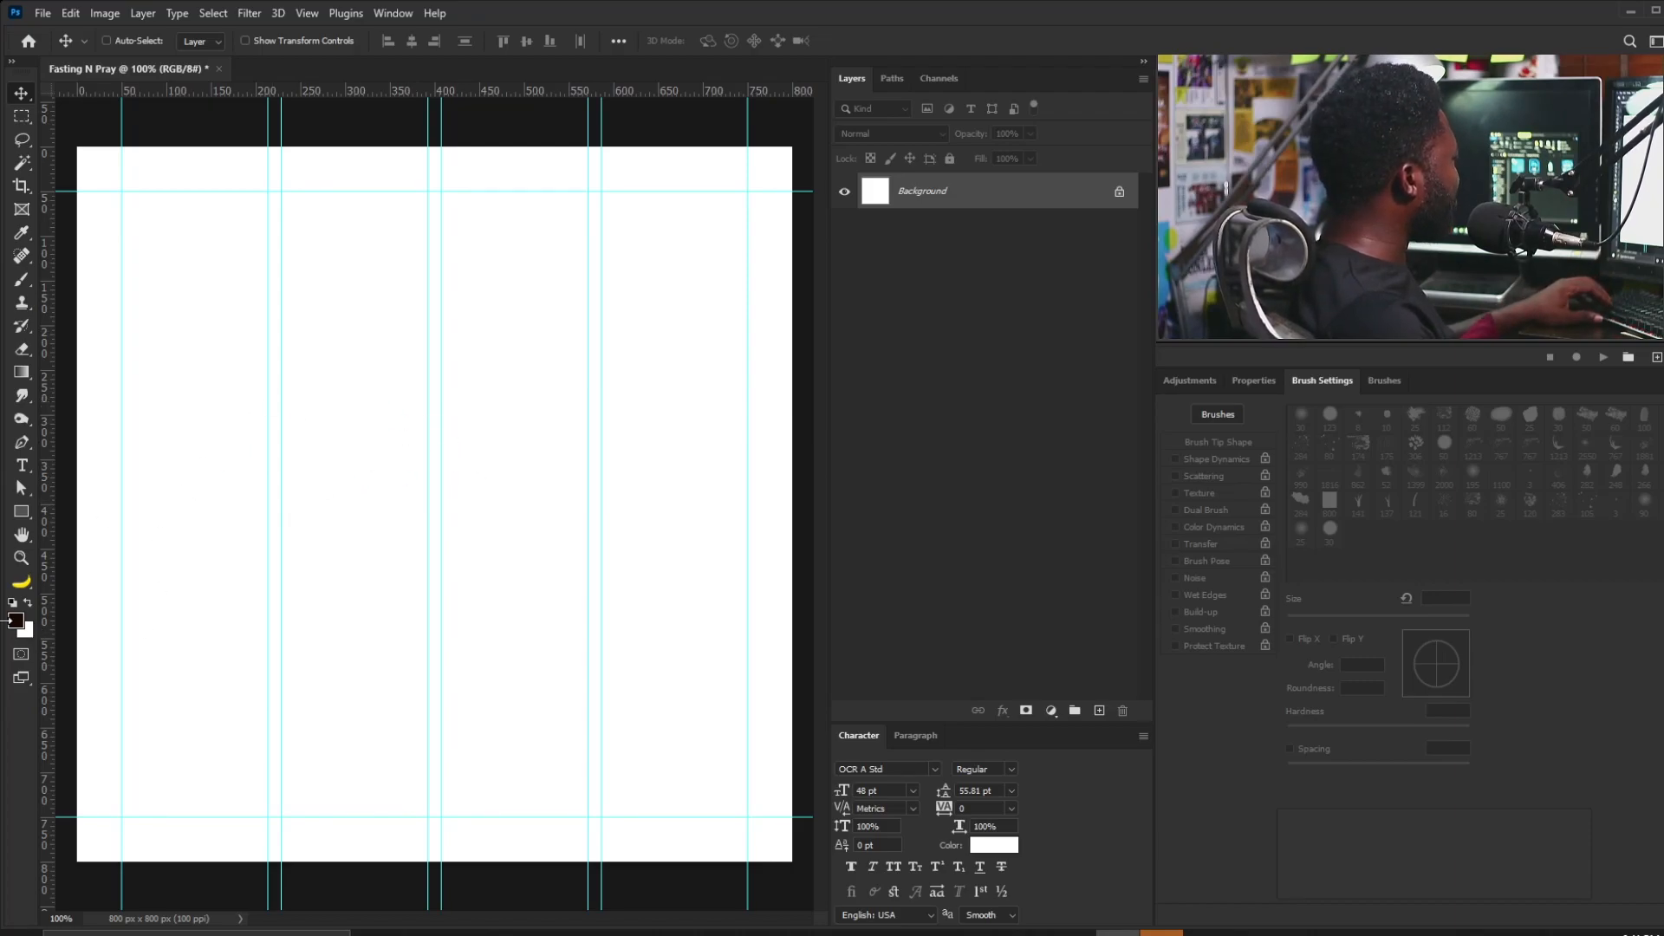
Set the foreground colour to blue #006da6 and fill the Background layer with it.
{"action": "left_click", "coordinate": [17, 622]}
{"action": "left_click", "coordinate": [1053, 580]}
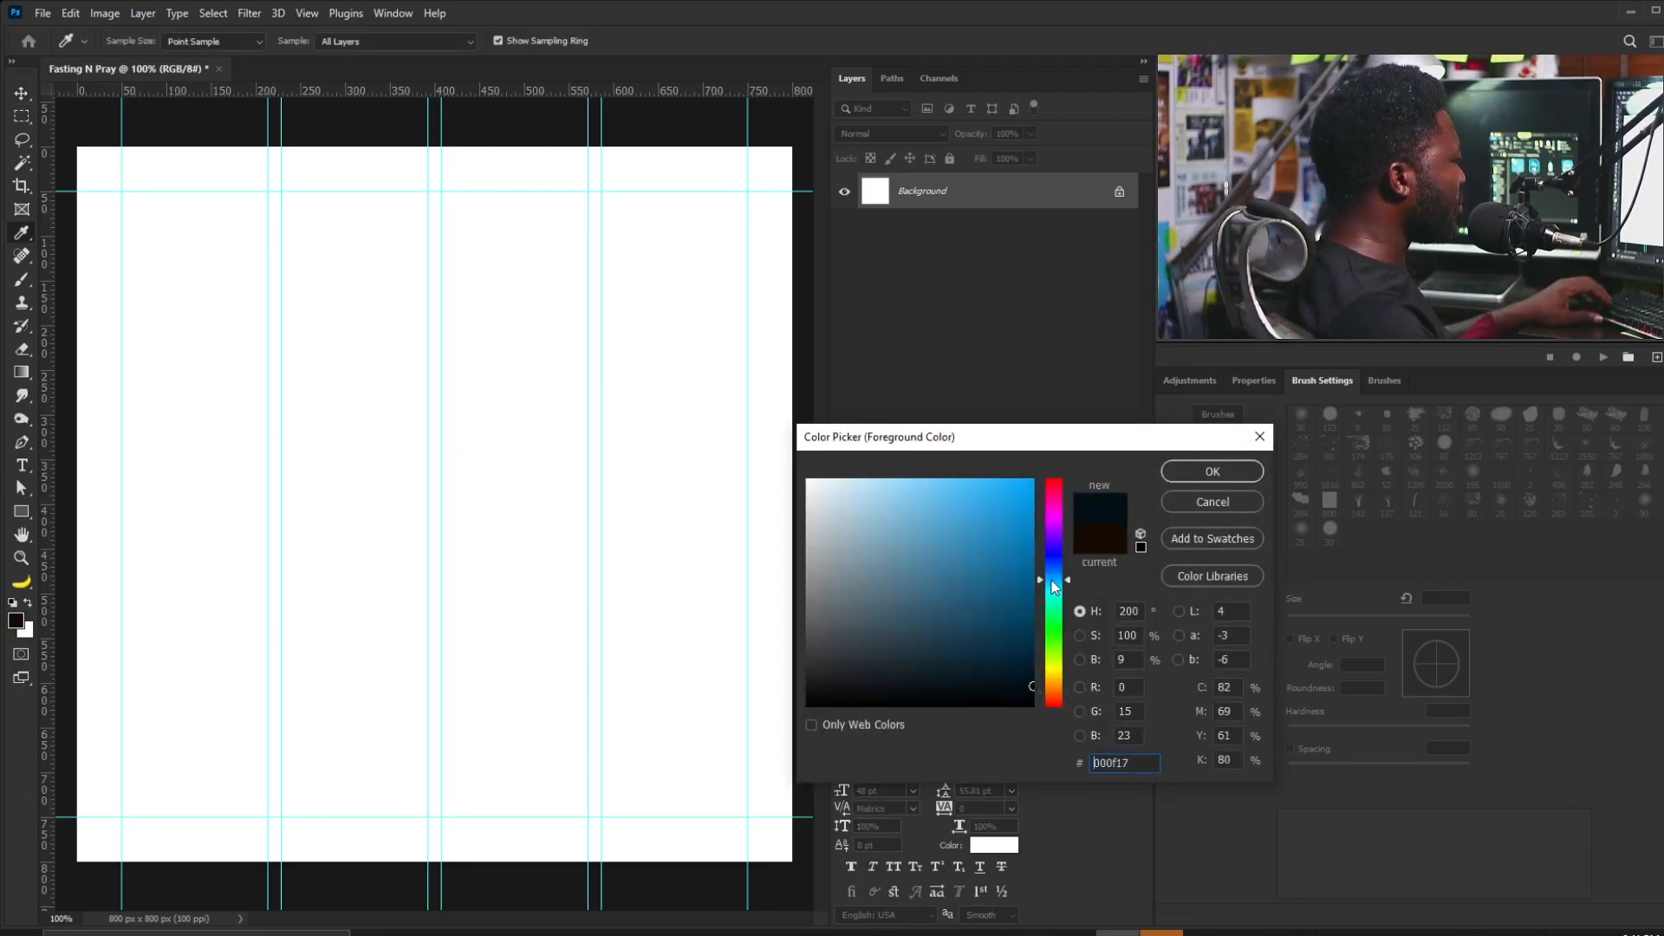
{"action": "mouse_move", "coordinate": [1008, 541]}
{"action": "left_mouse_down"}
{"action": "mouse_move", "coordinate": [1036, 522]}
{"action": "mouse_move", "coordinate": [1037, 559]}
{"action": "left_mouse_up"}
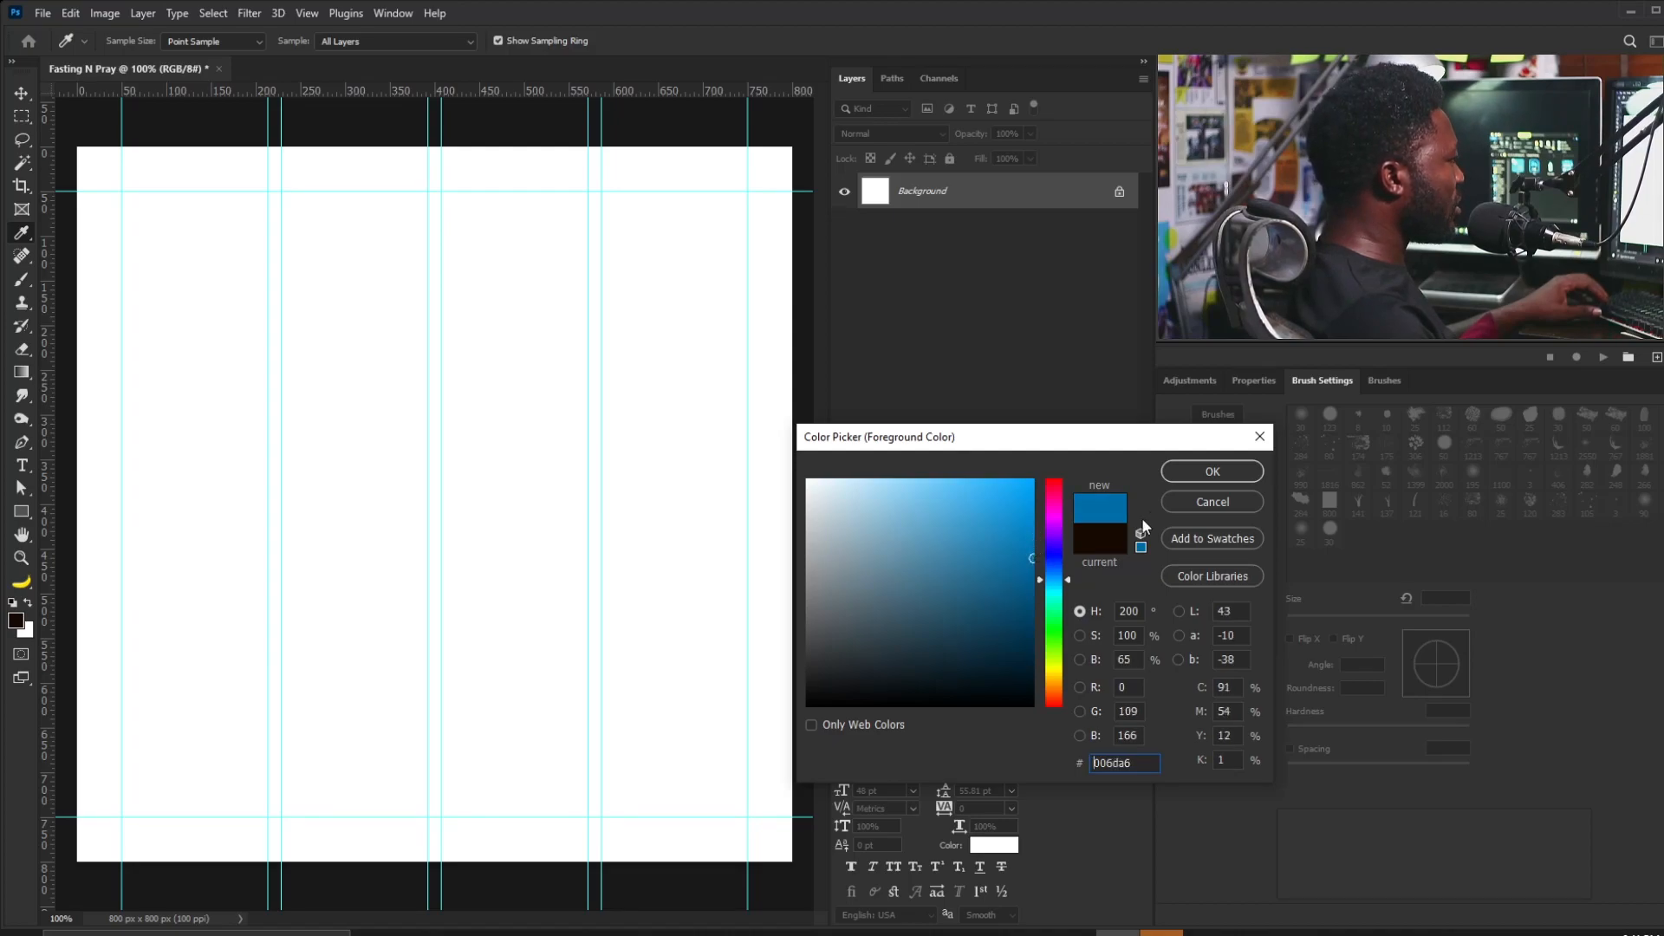
{"action": "left_click", "coordinate": [1212, 472]}
{"action": "key", "text": "v"}
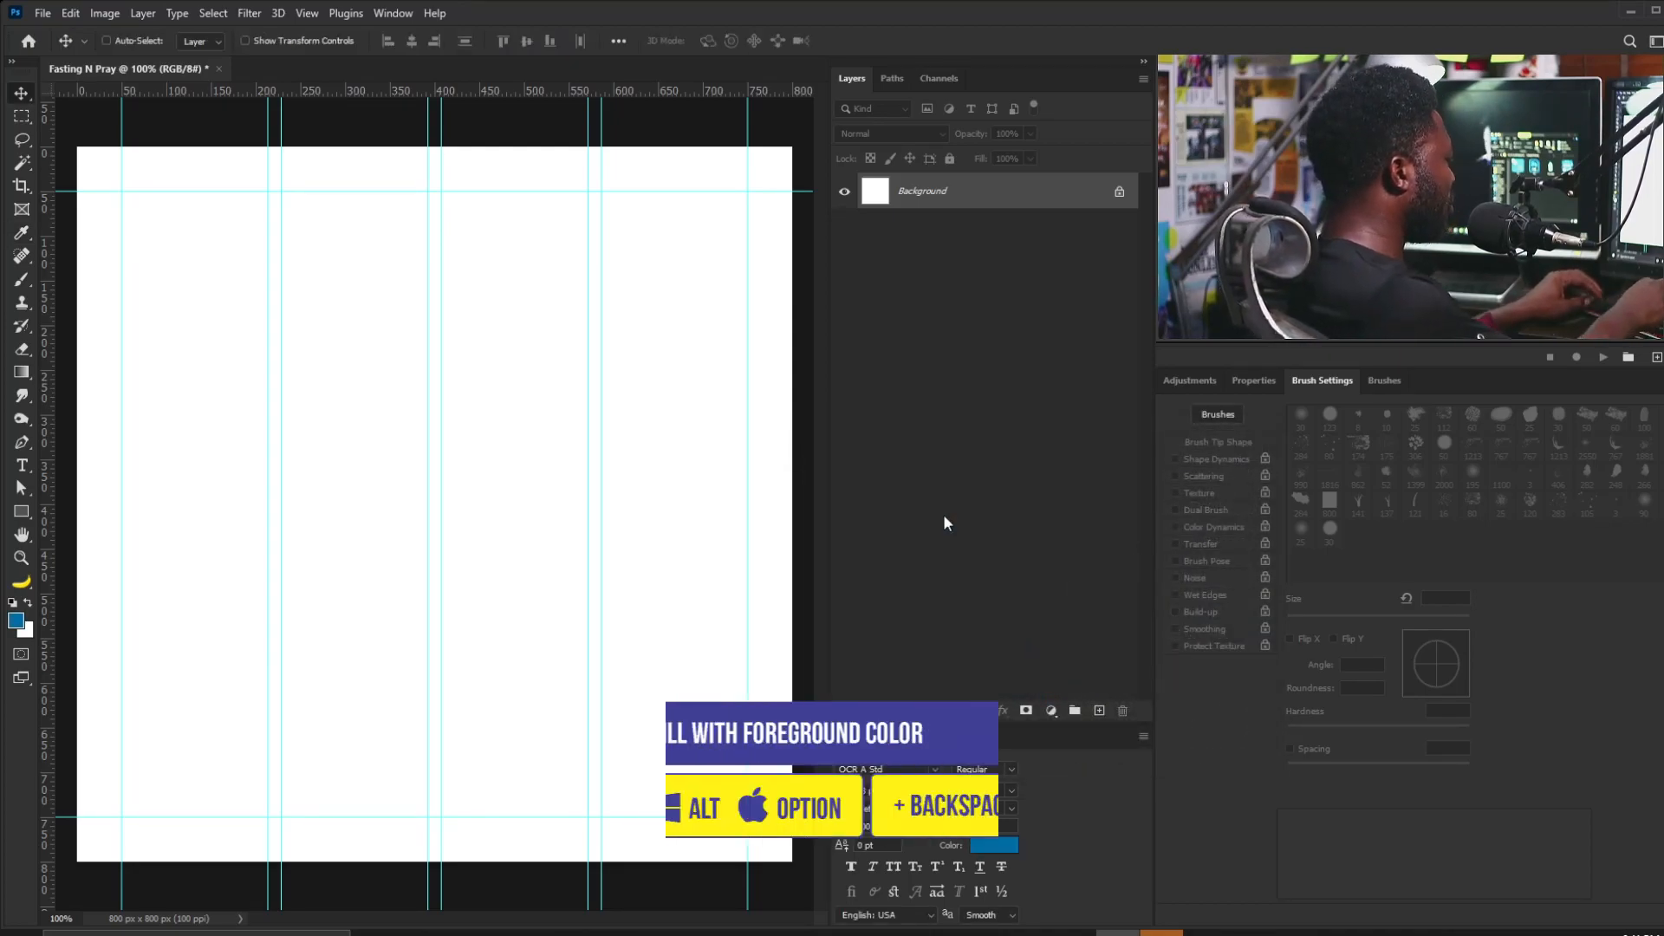
{"action": "key", "text": "alt+BackSpace"}
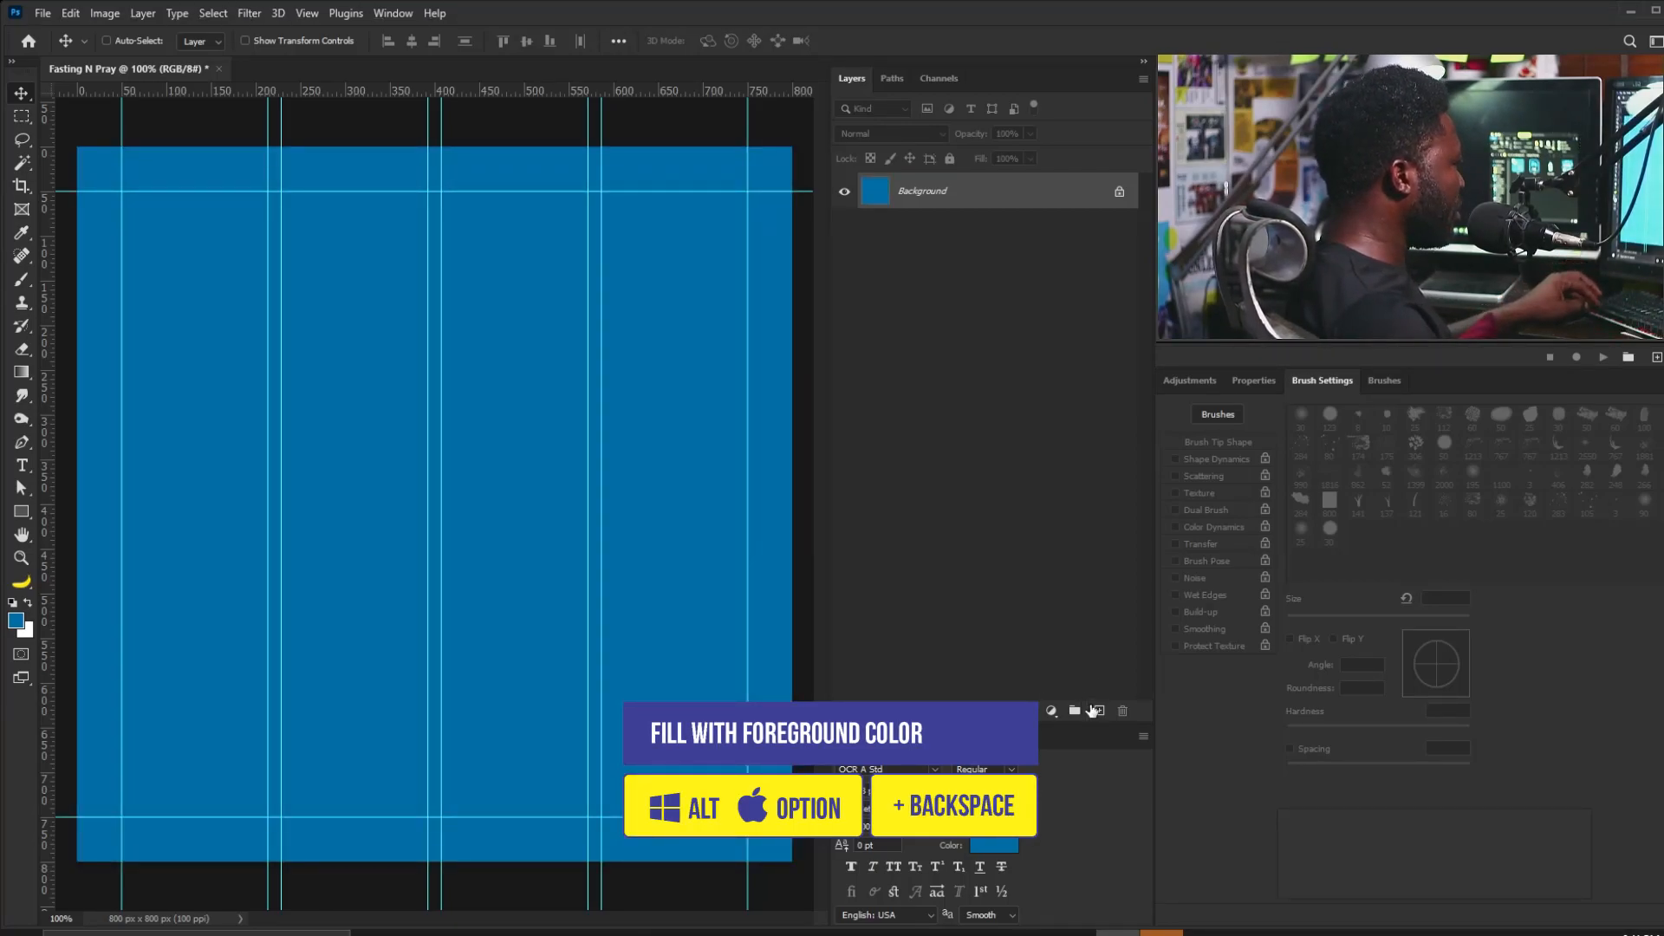
Create a new layer named Noise in Soft Light mode, filled with the neutral 50% gray.
{"action": "left_click", "coordinate": [1101, 712], "text": "alt"}
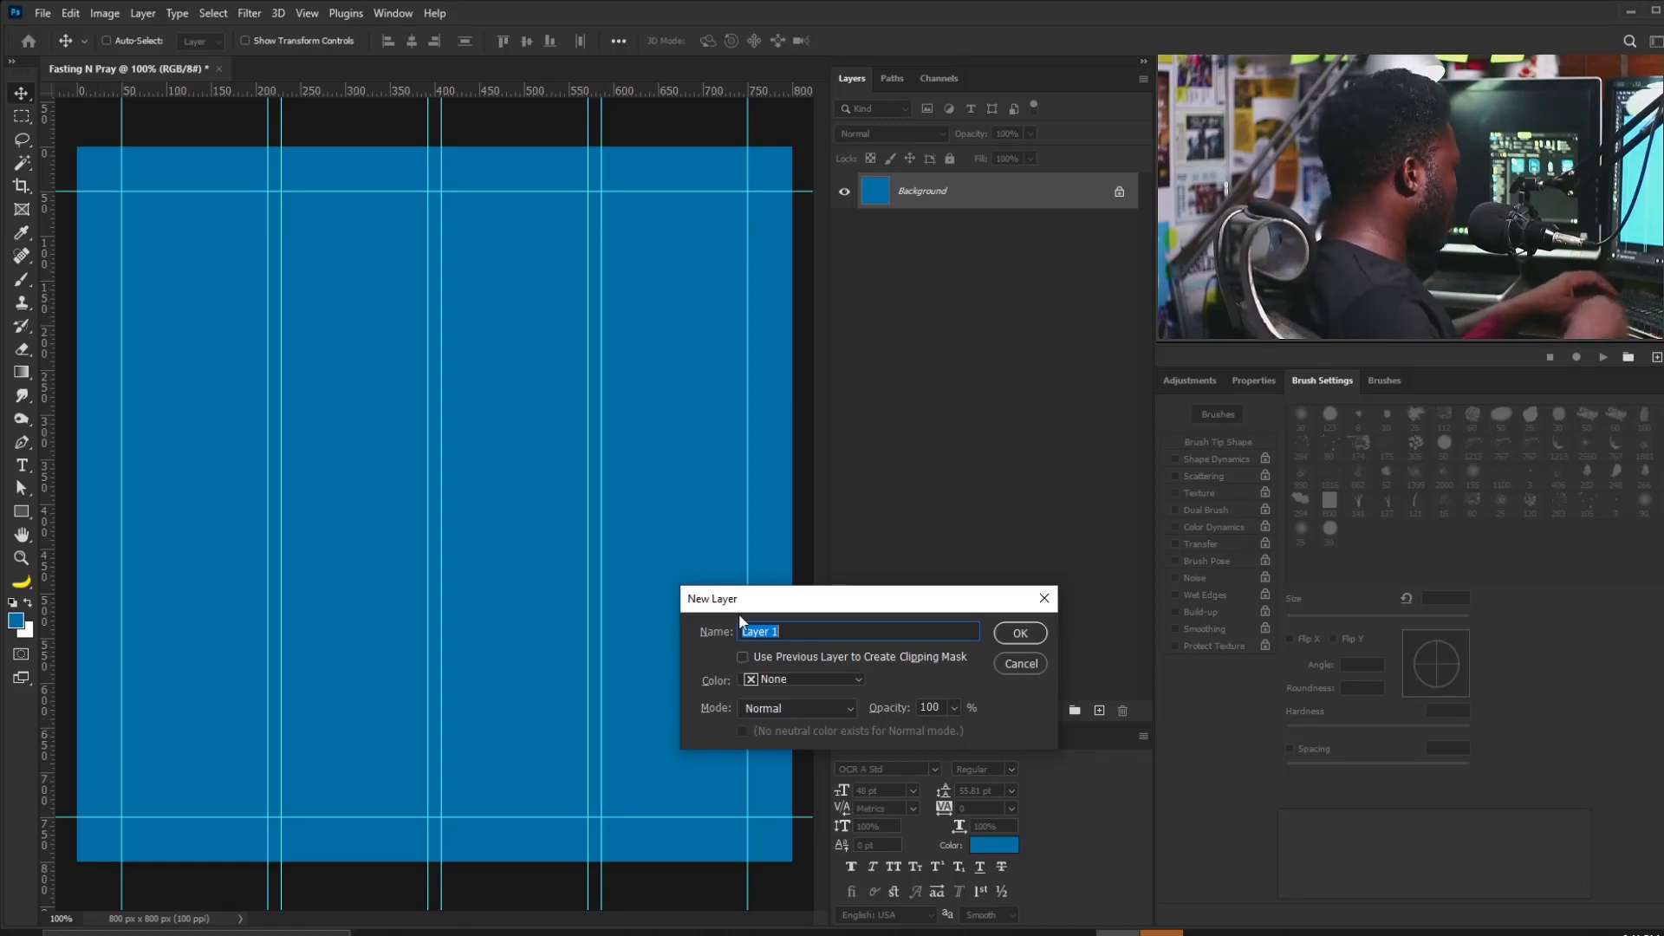
{"action": "type", "text": "Noise"}
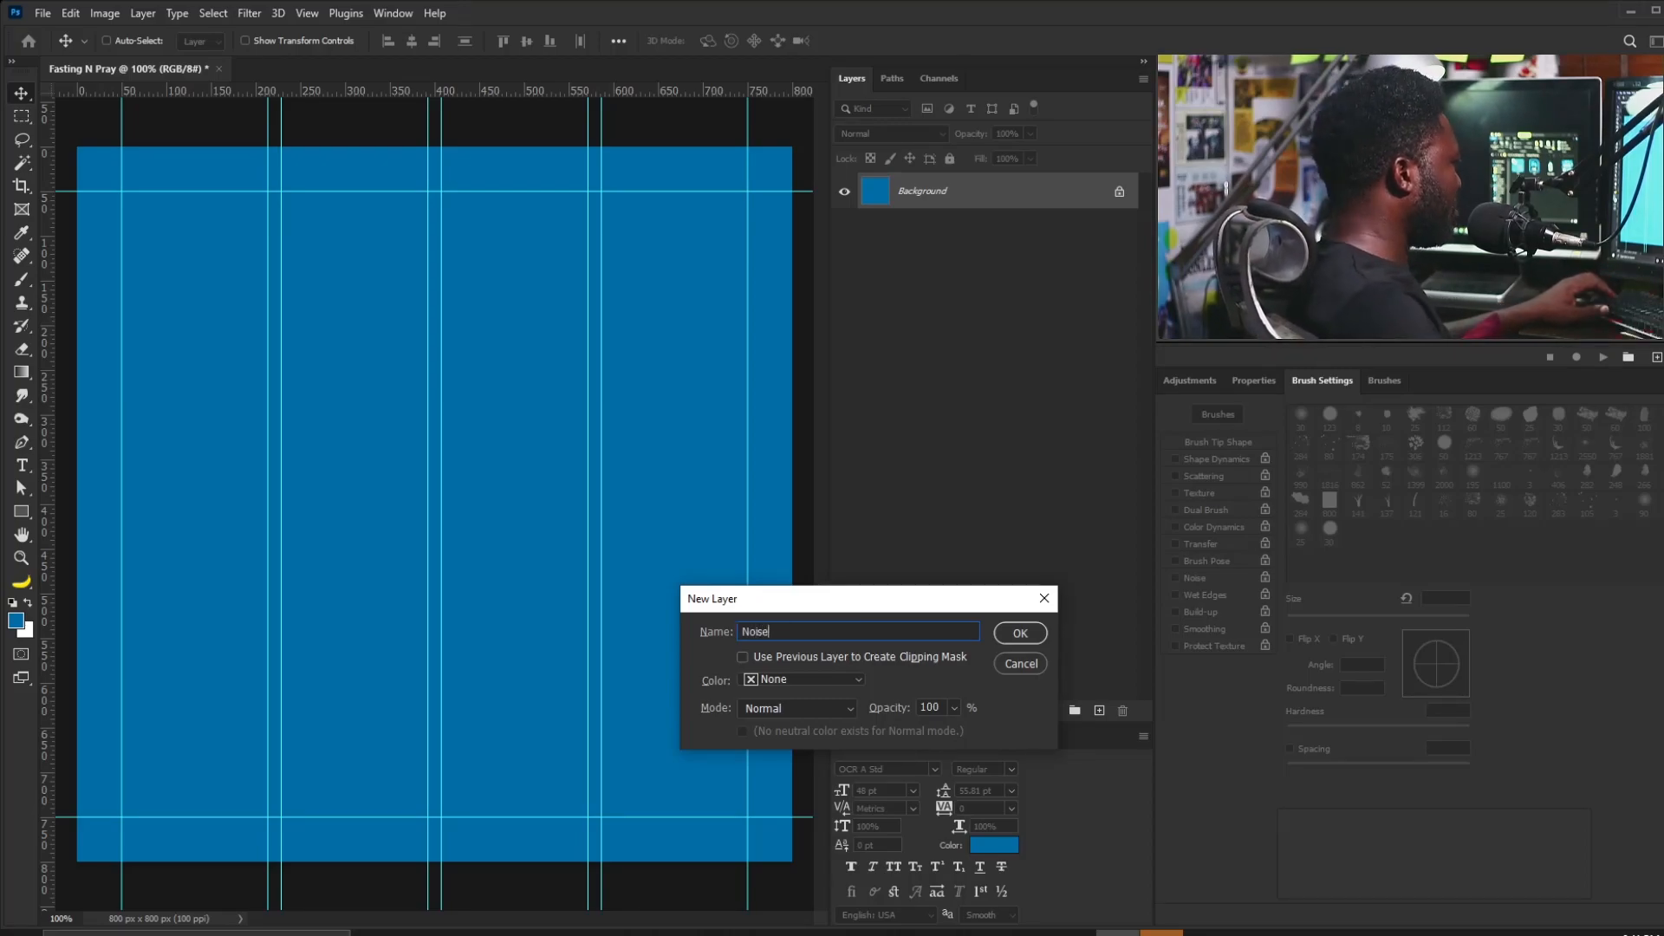
{"action": "left_click", "coordinate": [775, 683]}
{"action": "left_click", "coordinate": [686, 709]}
{"action": "left_click", "coordinate": [769, 708]}
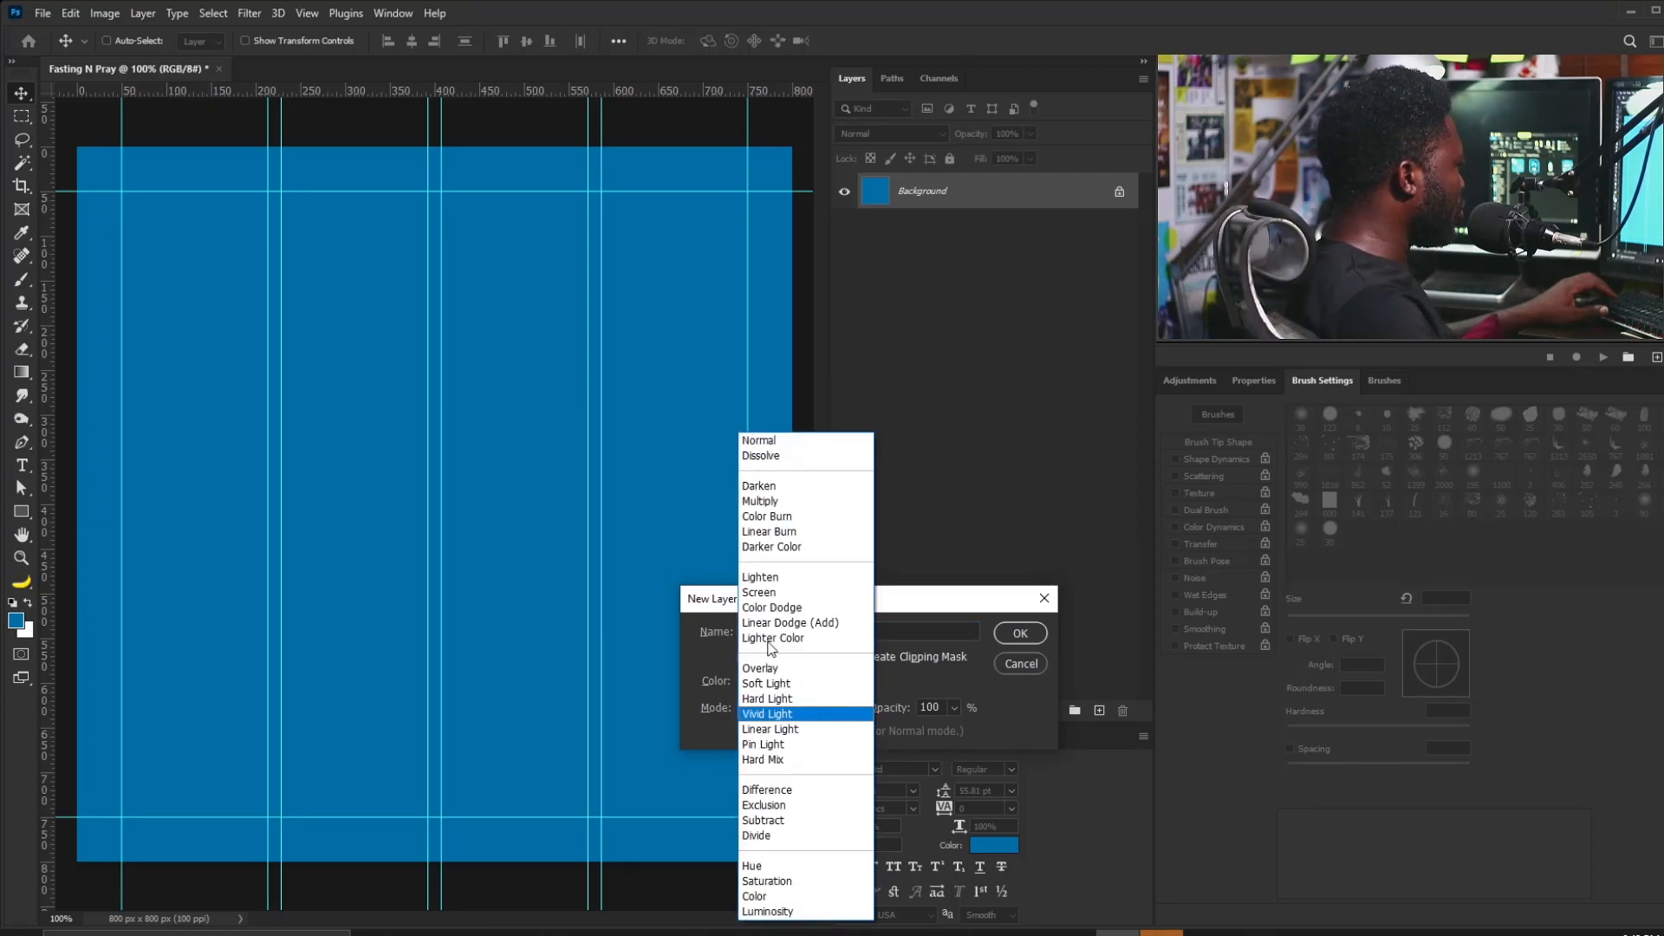
{"action": "left_click", "coordinate": [777, 684]}
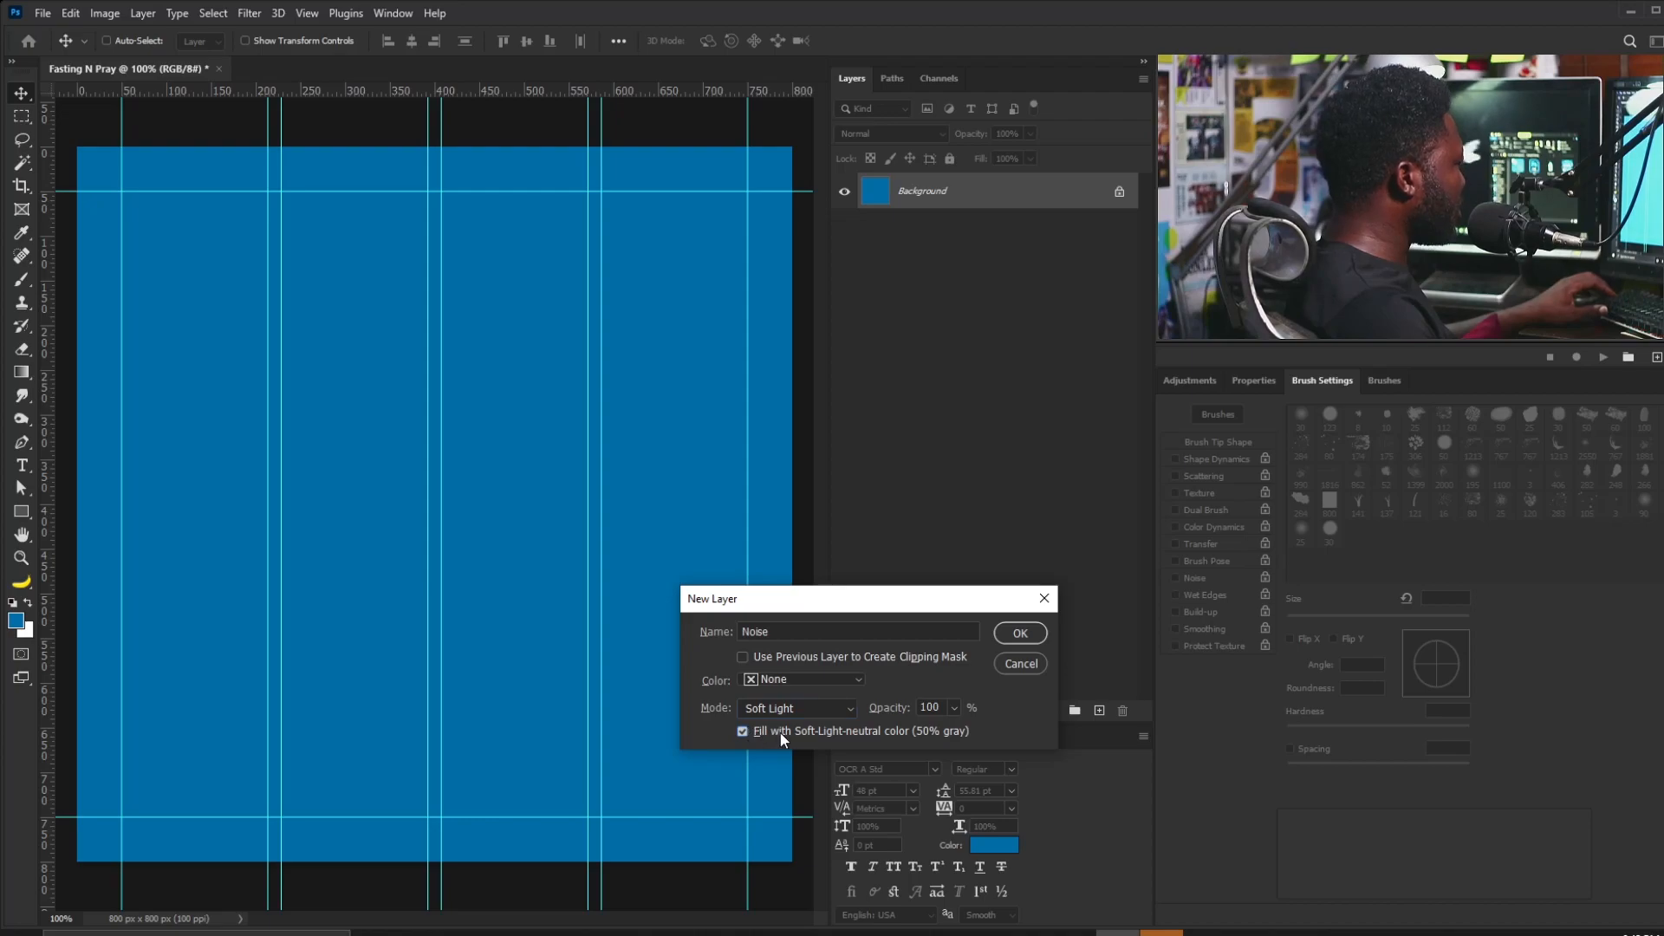
{"action": "left_click", "coordinate": [1020, 634]}
Apply the Add Noise filter to the Noise layer with amount 14.41%, uniform distribution and monochromatic.
{"action": "left_click", "coordinate": [249, 16]}
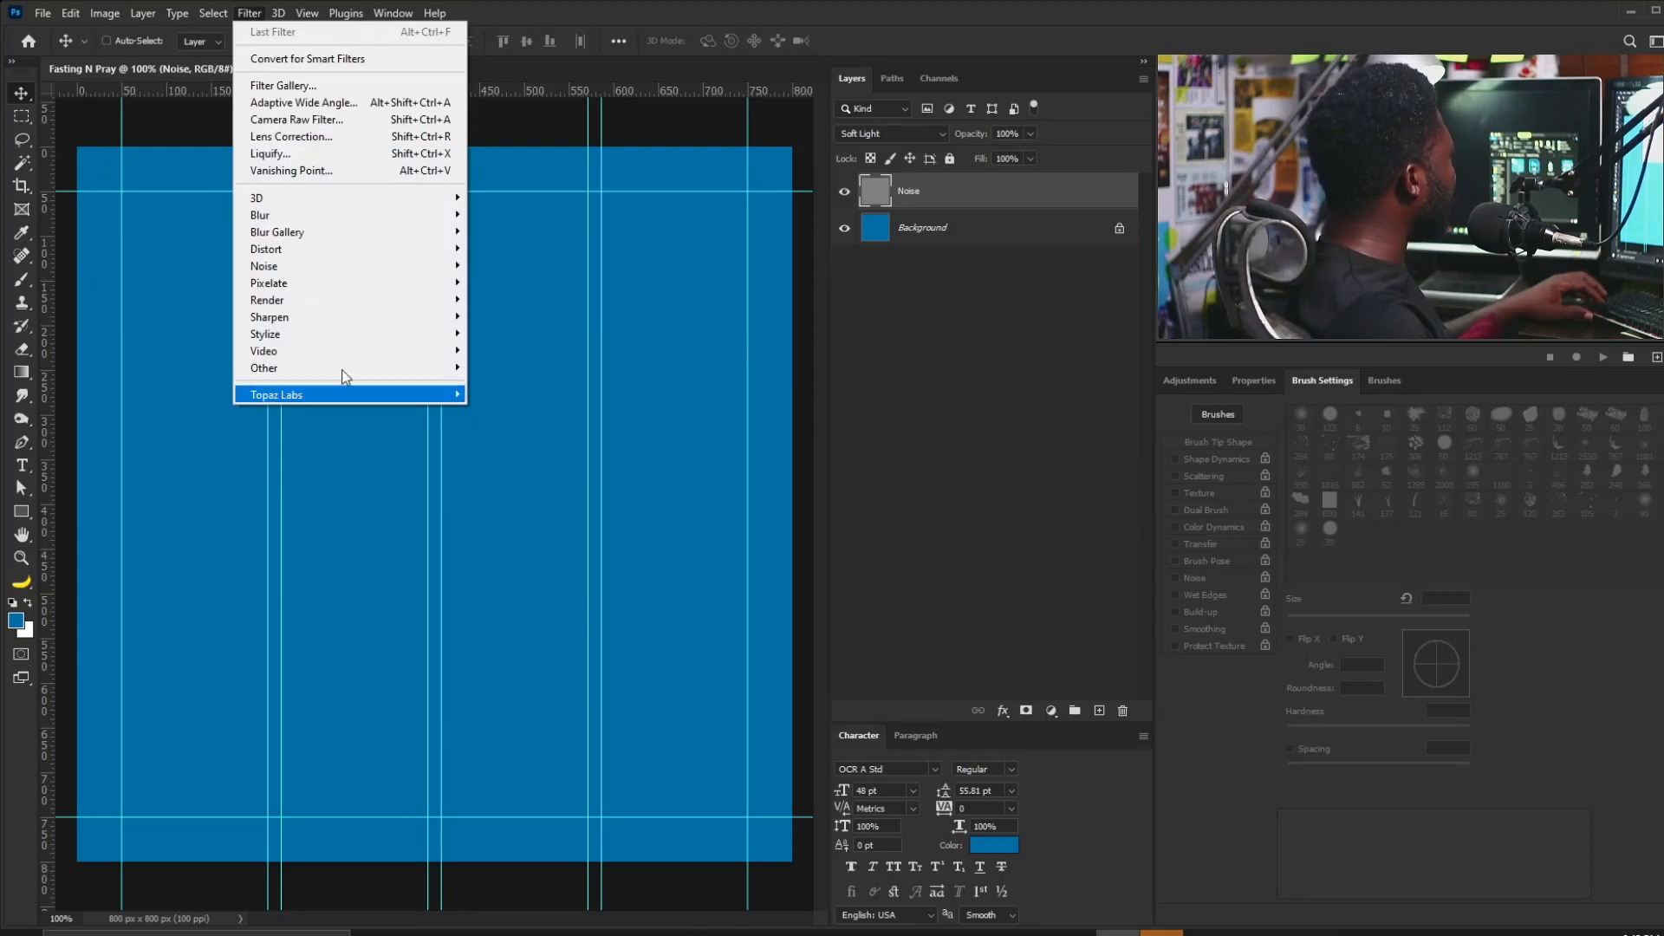
{"action": "mouse_move", "coordinate": [328, 273]}
{"action": "left_click", "coordinate": [562, 273]}
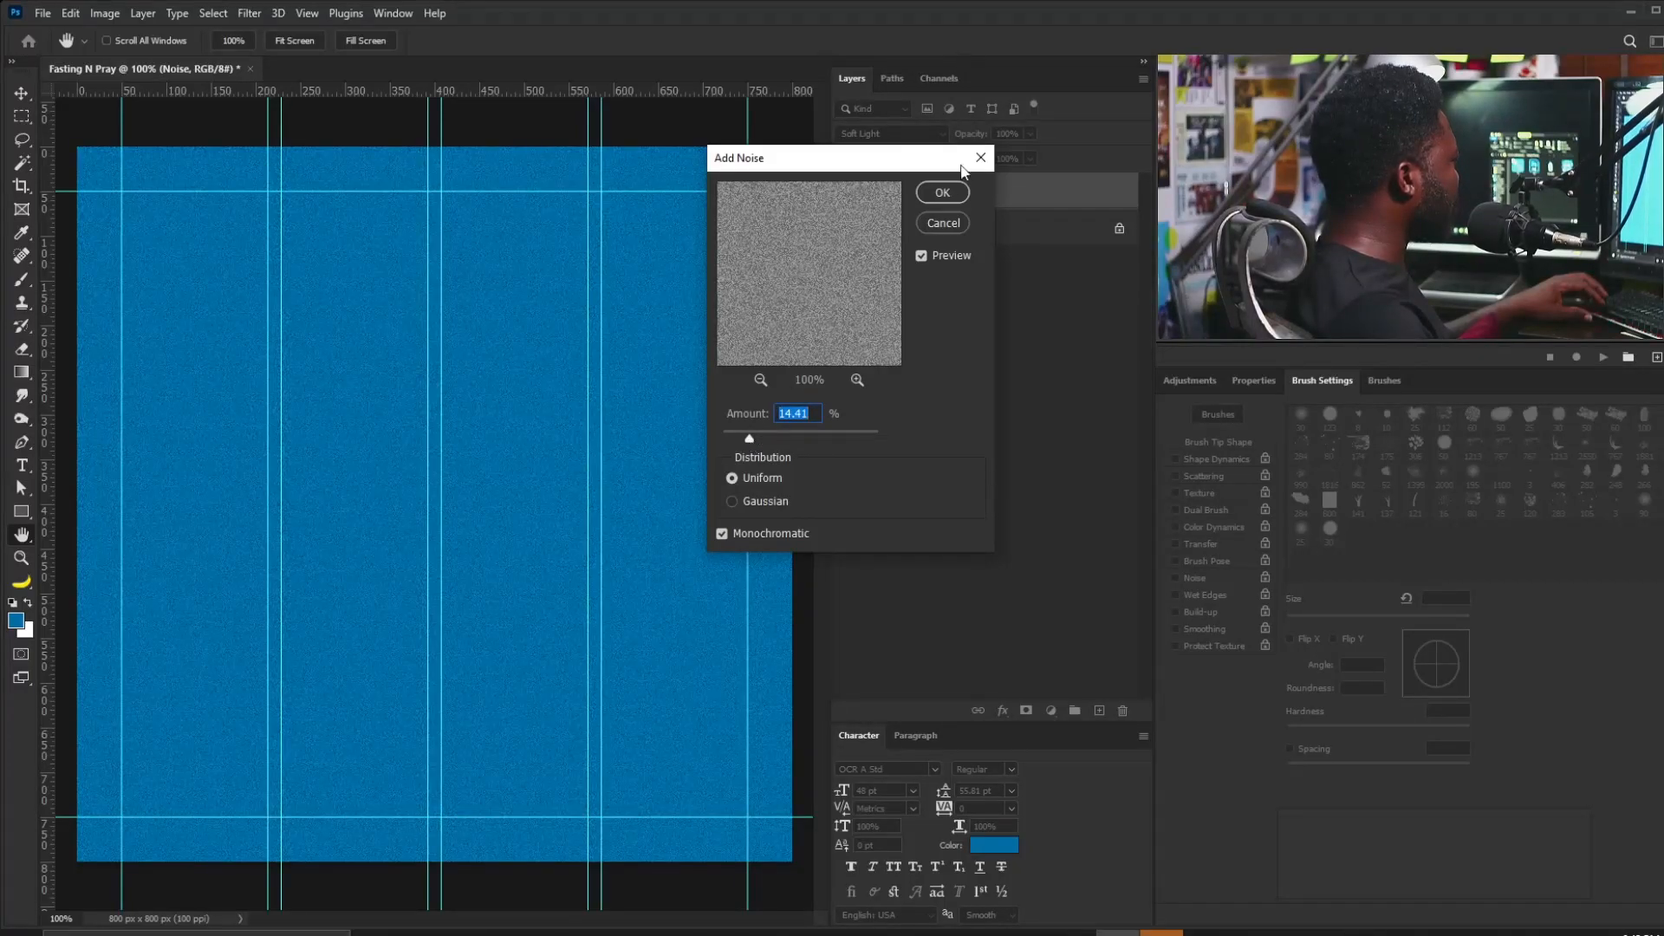
{"action": "left_click", "coordinate": [936, 196]}
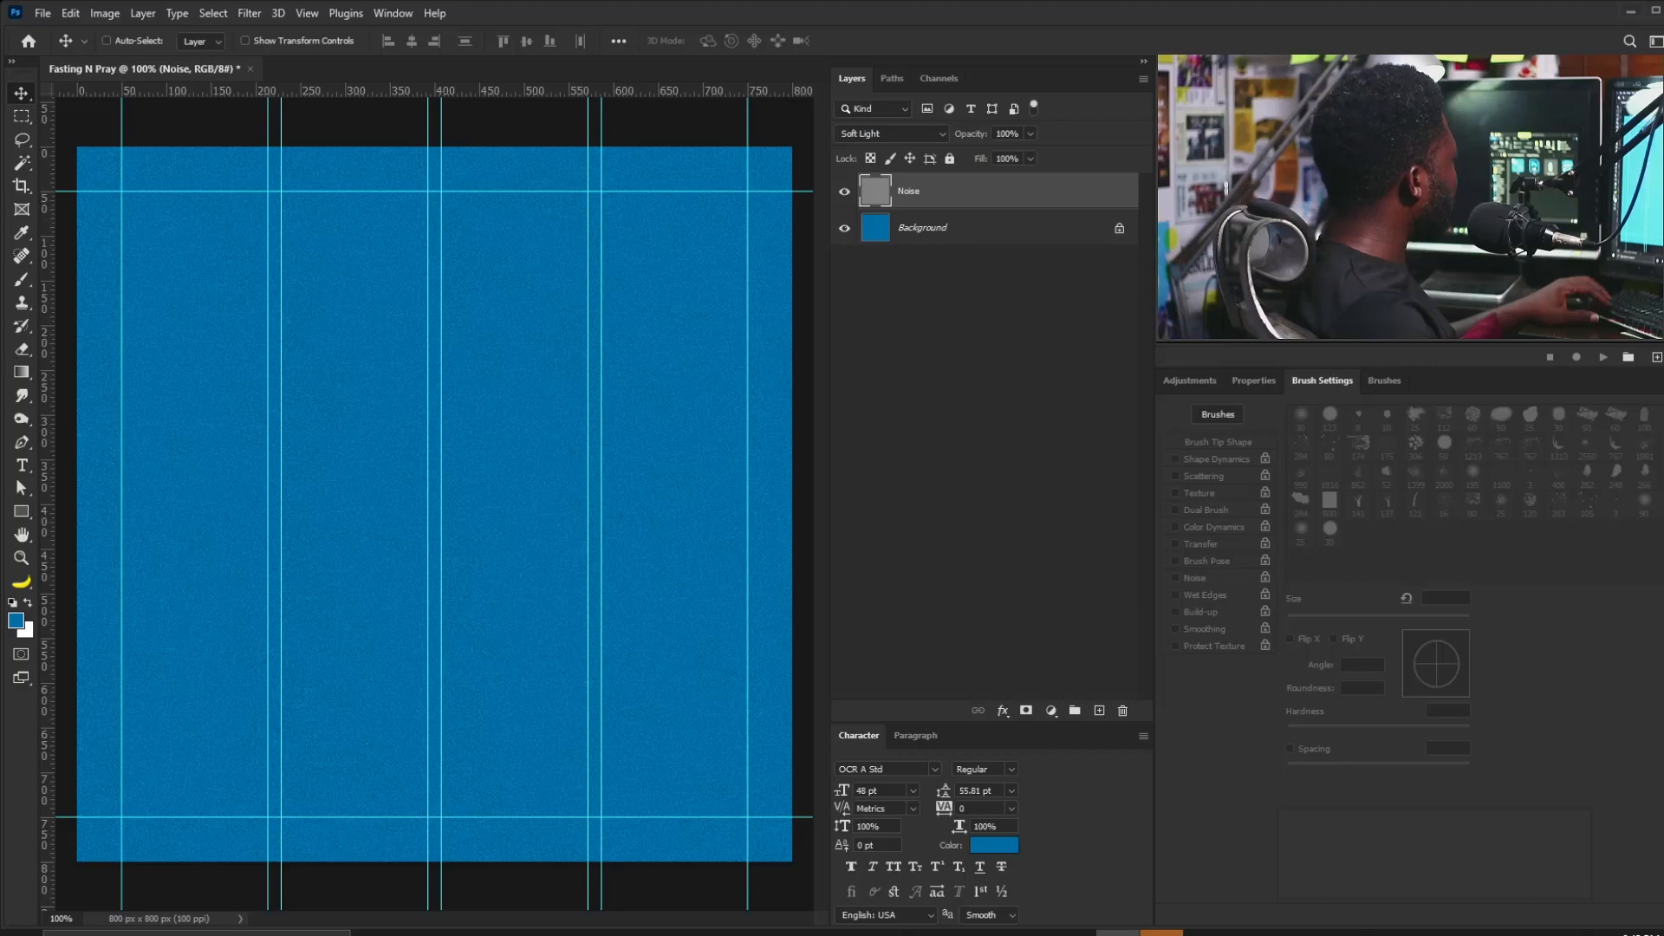
Place the Art_water bottle image, rotated about 140° and scaled to about 85%, so it enters from the canvas's upper-left corner.
{"action": "left_click_drag", "start_coordinate": [1, 479], "coordinate": [249, 479]}
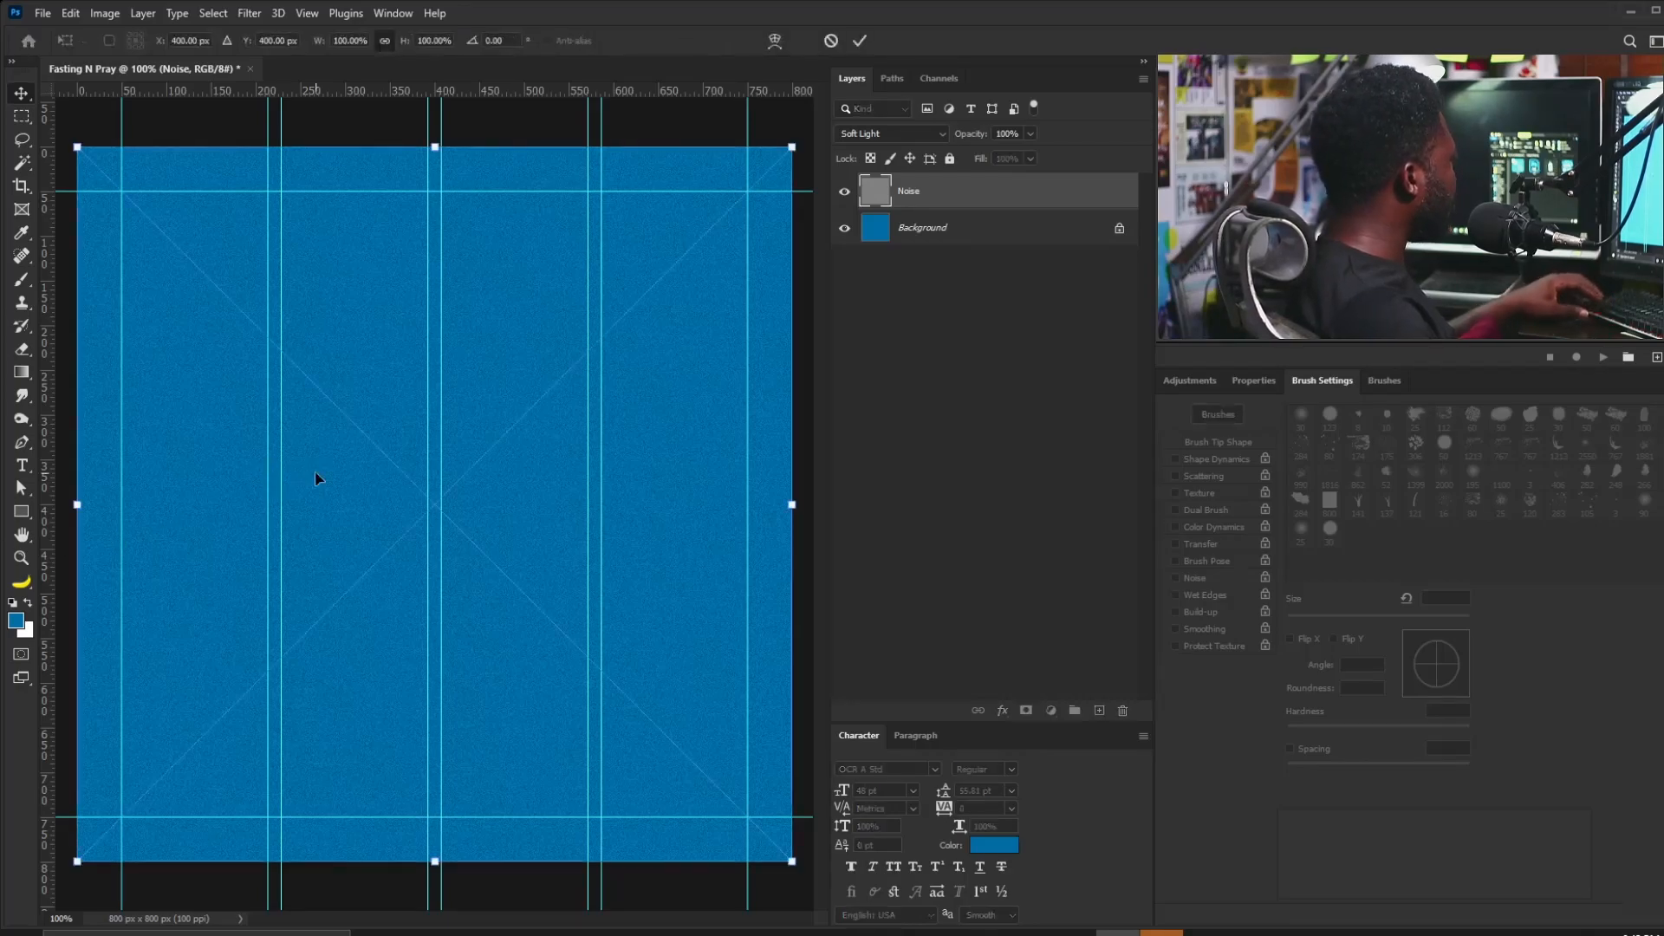
{"action": "left_click_drag", "start_coordinate": [803, 139], "coordinate": [465, 598]}
{"action": "left_click_drag", "start_coordinate": [491, 501], "coordinate": [250, 255]}
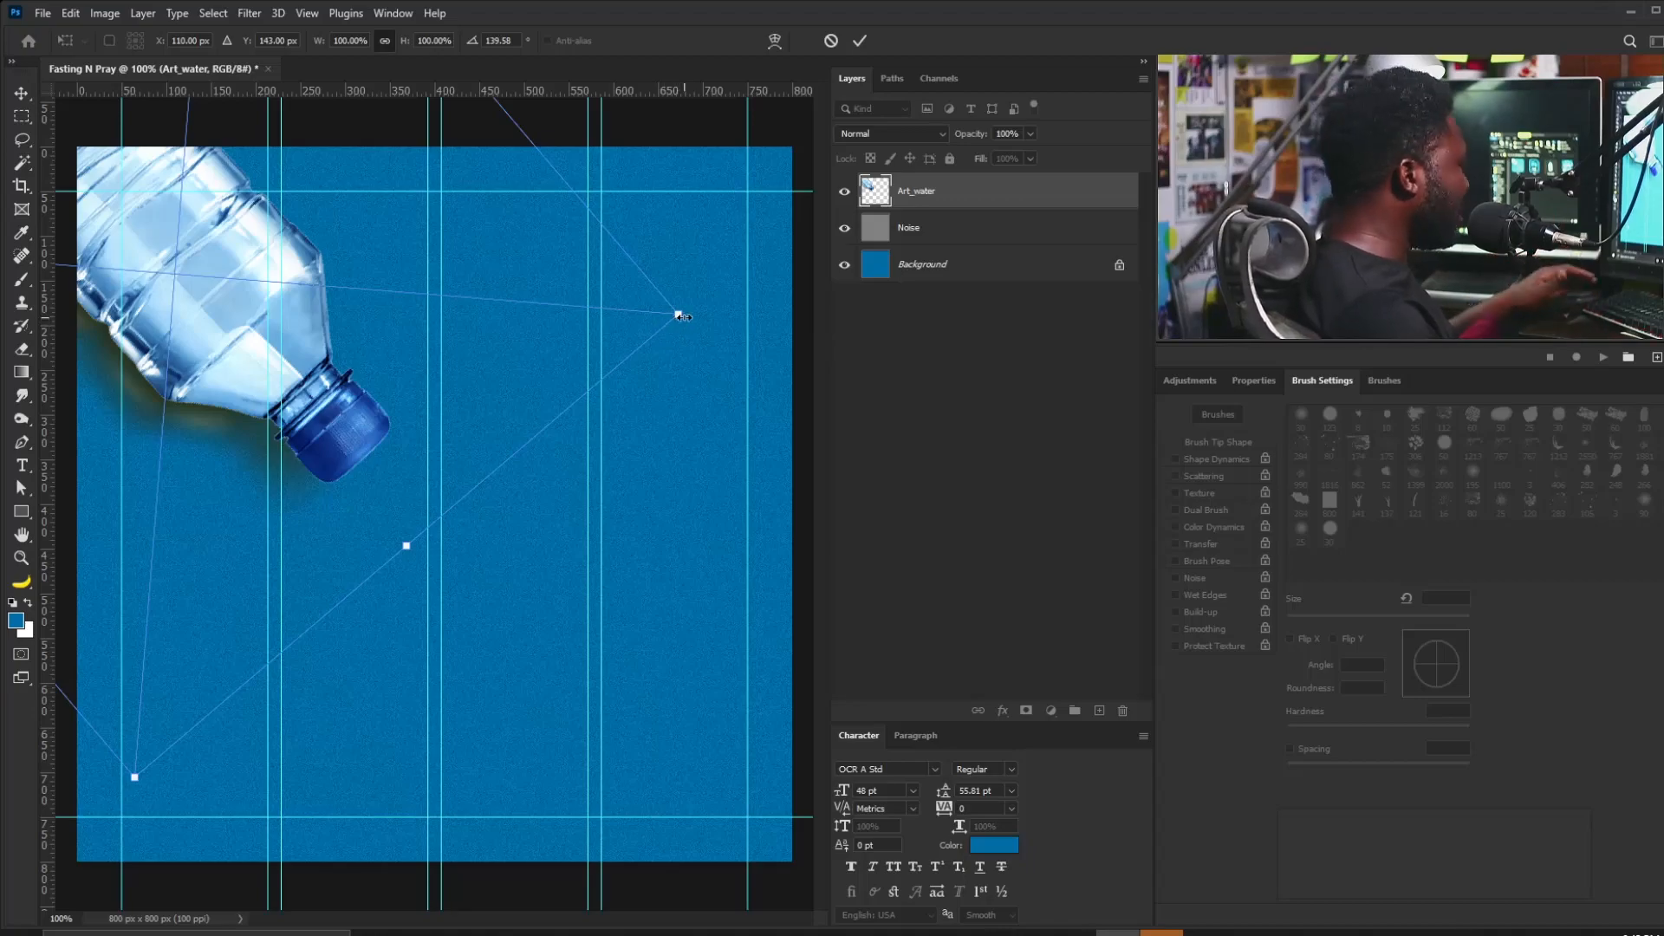
{"action": "left_click_drag", "start_coordinate": [684, 314], "coordinate": [609, 315]}
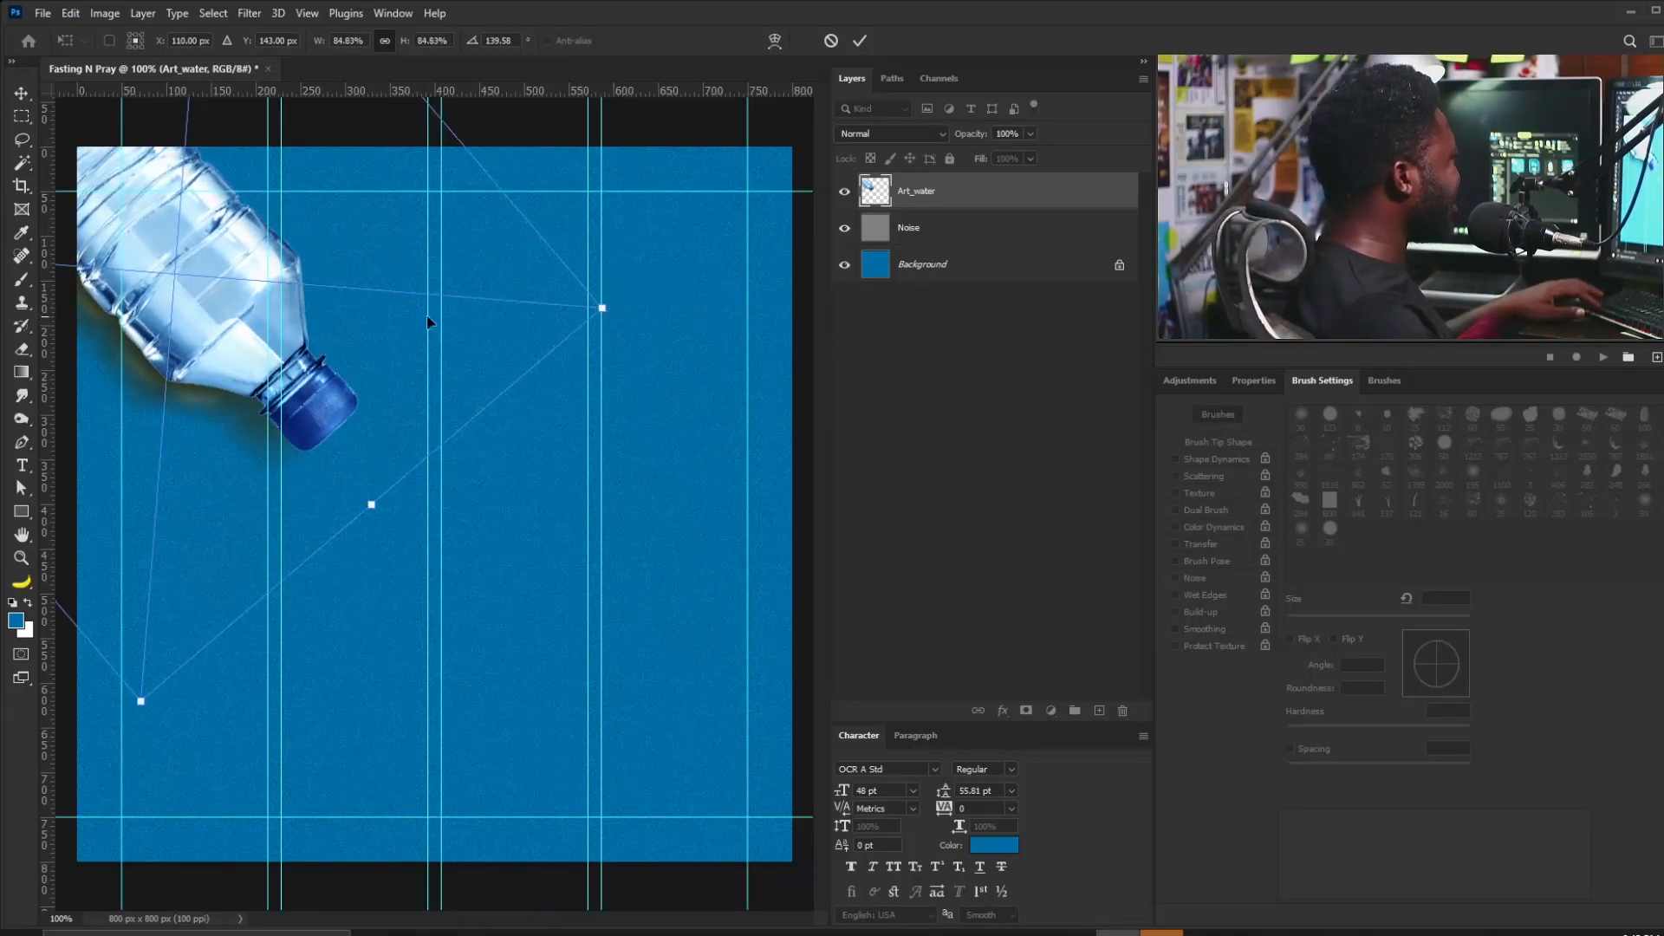
{"action": "left_click_drag", "start_coordinate": [344, 379], "coordinate": [340, 447]}
{"action": "key", "text": "Return"}
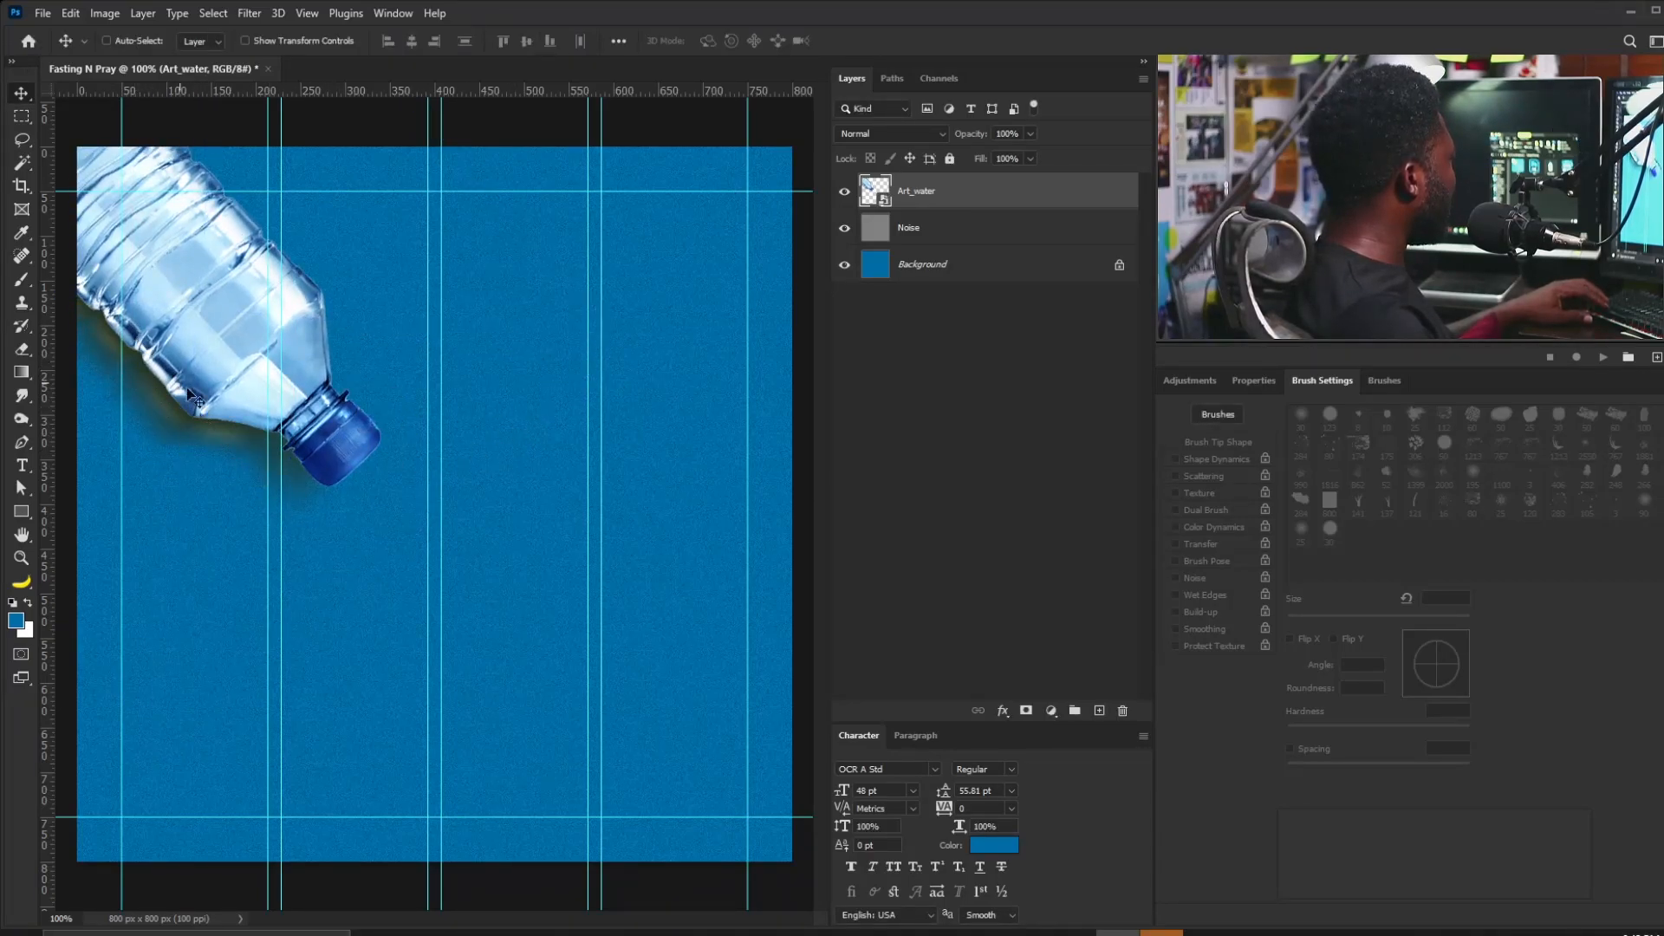
Set the Art_water layer's blend mode to Multiply and duplicate the layer.
{"action": "left_click", "coordinate": [884, 134]}
{"action": "left_click", "coordinate": [863, 203]}
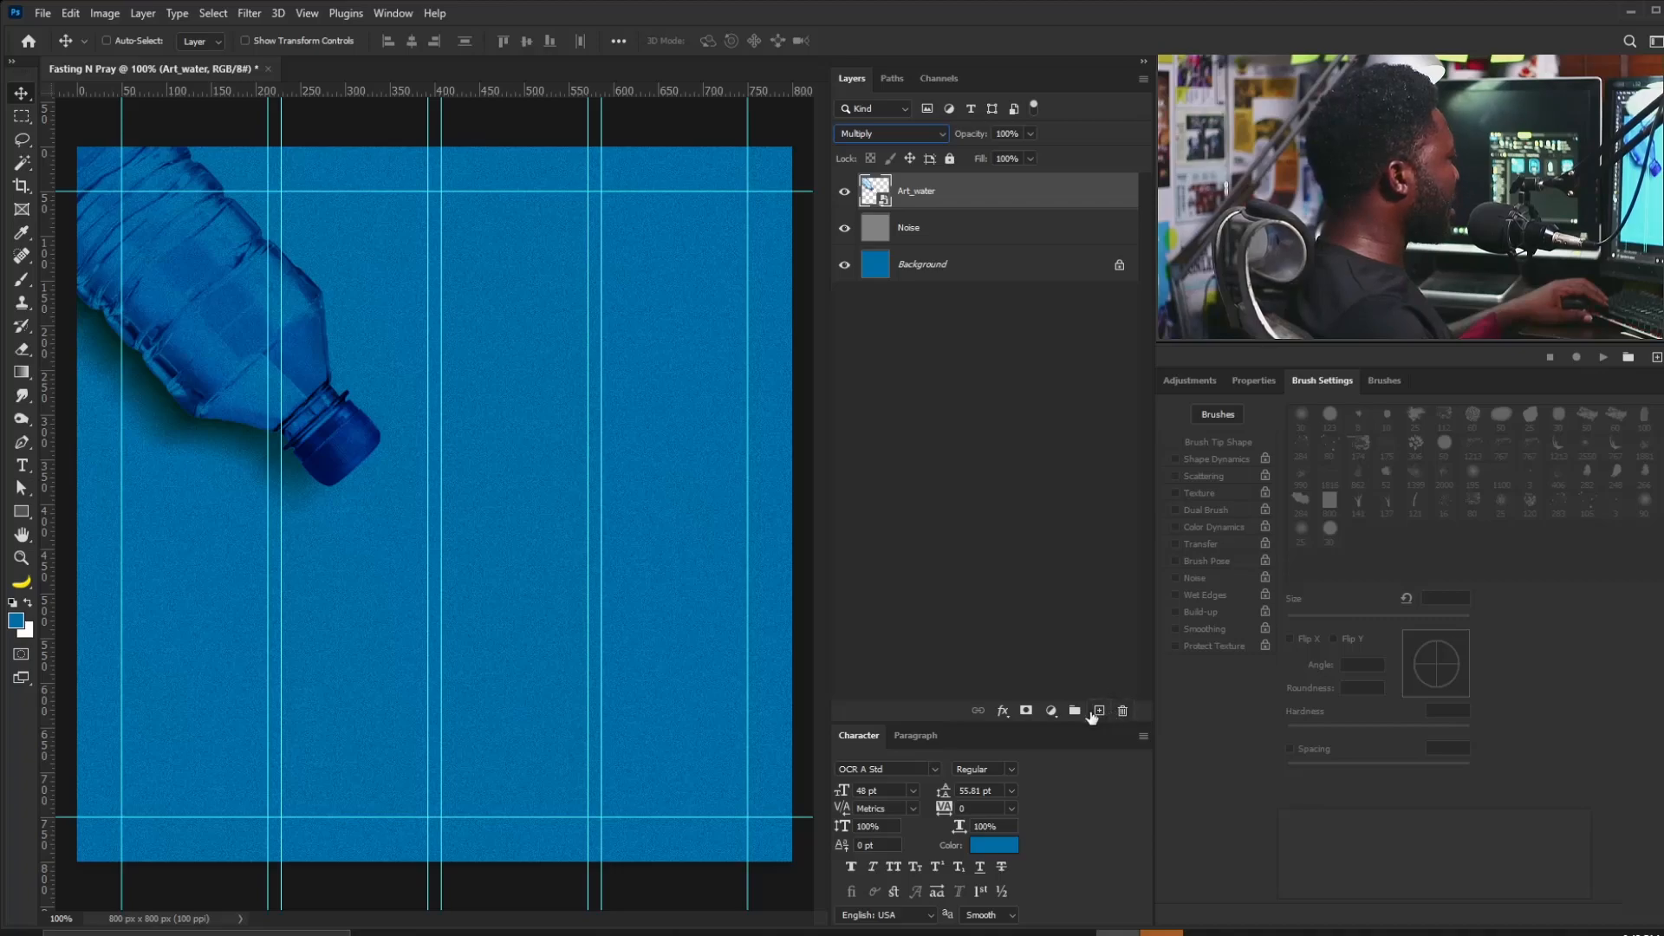
{"action": "left_click_drag", "start_coordinate": [982, 197], "coordinate": [1097, 710]}
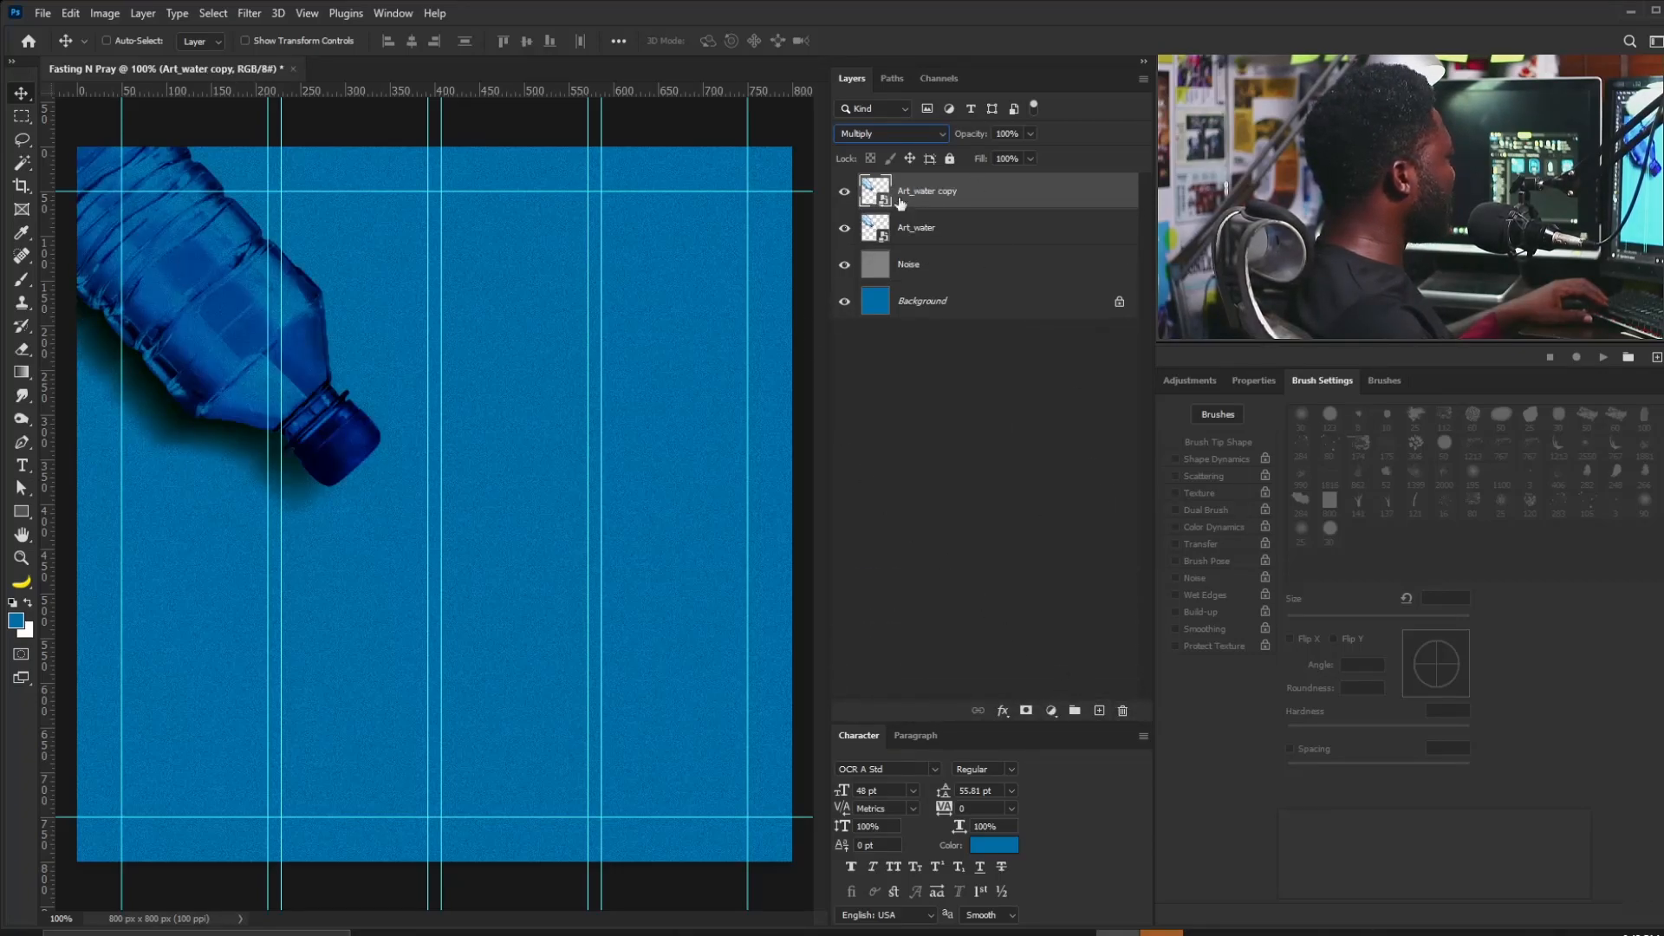
Set the Art_water copy layer's blend mode to Normal and add a layer mask to it.
{"action": "left_click", "coordinate": [884, 134]}
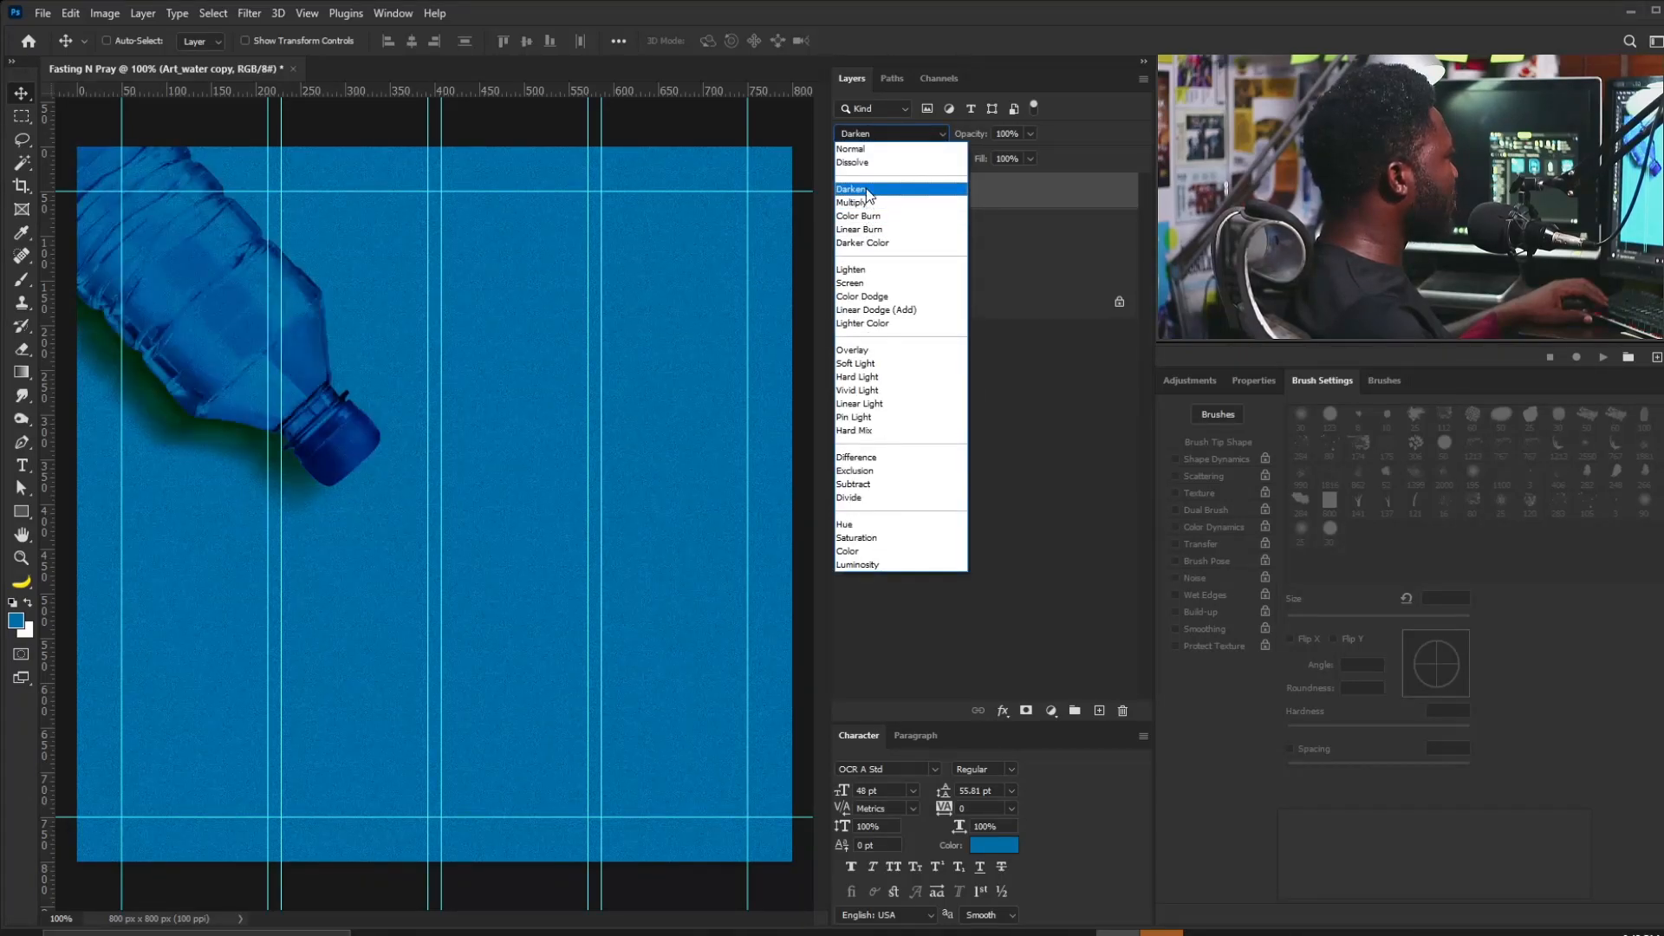
{"action": "left_click", "coordinate": [867, 153]}
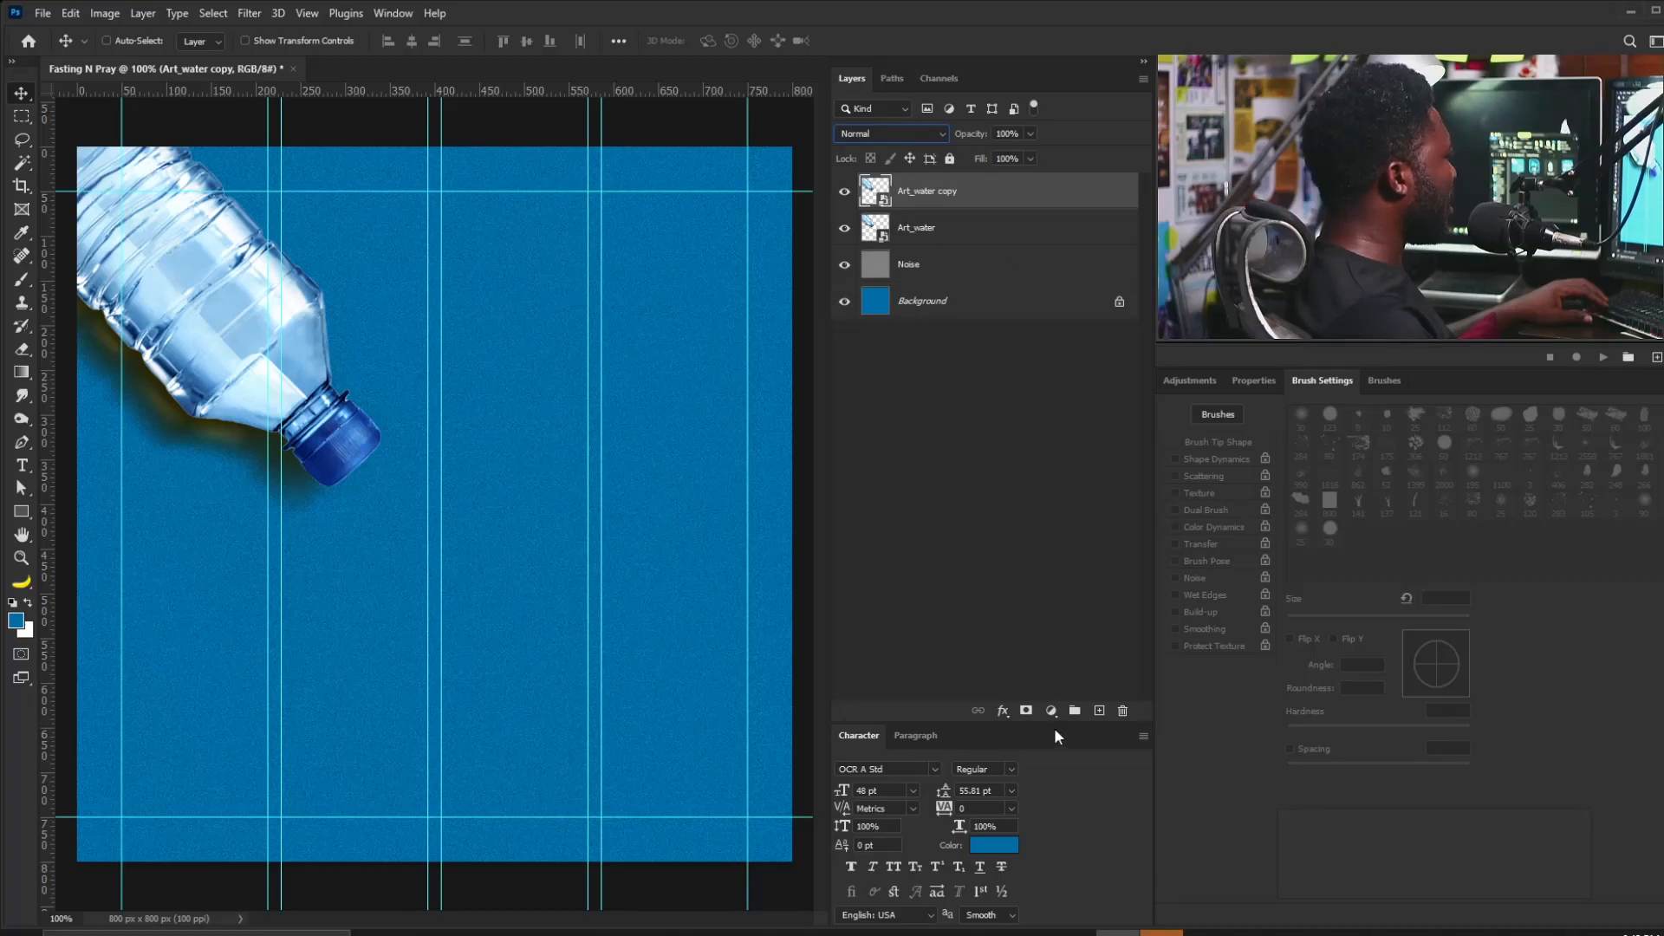
{"action": "left_click", "coordinate": [1027, 712]}
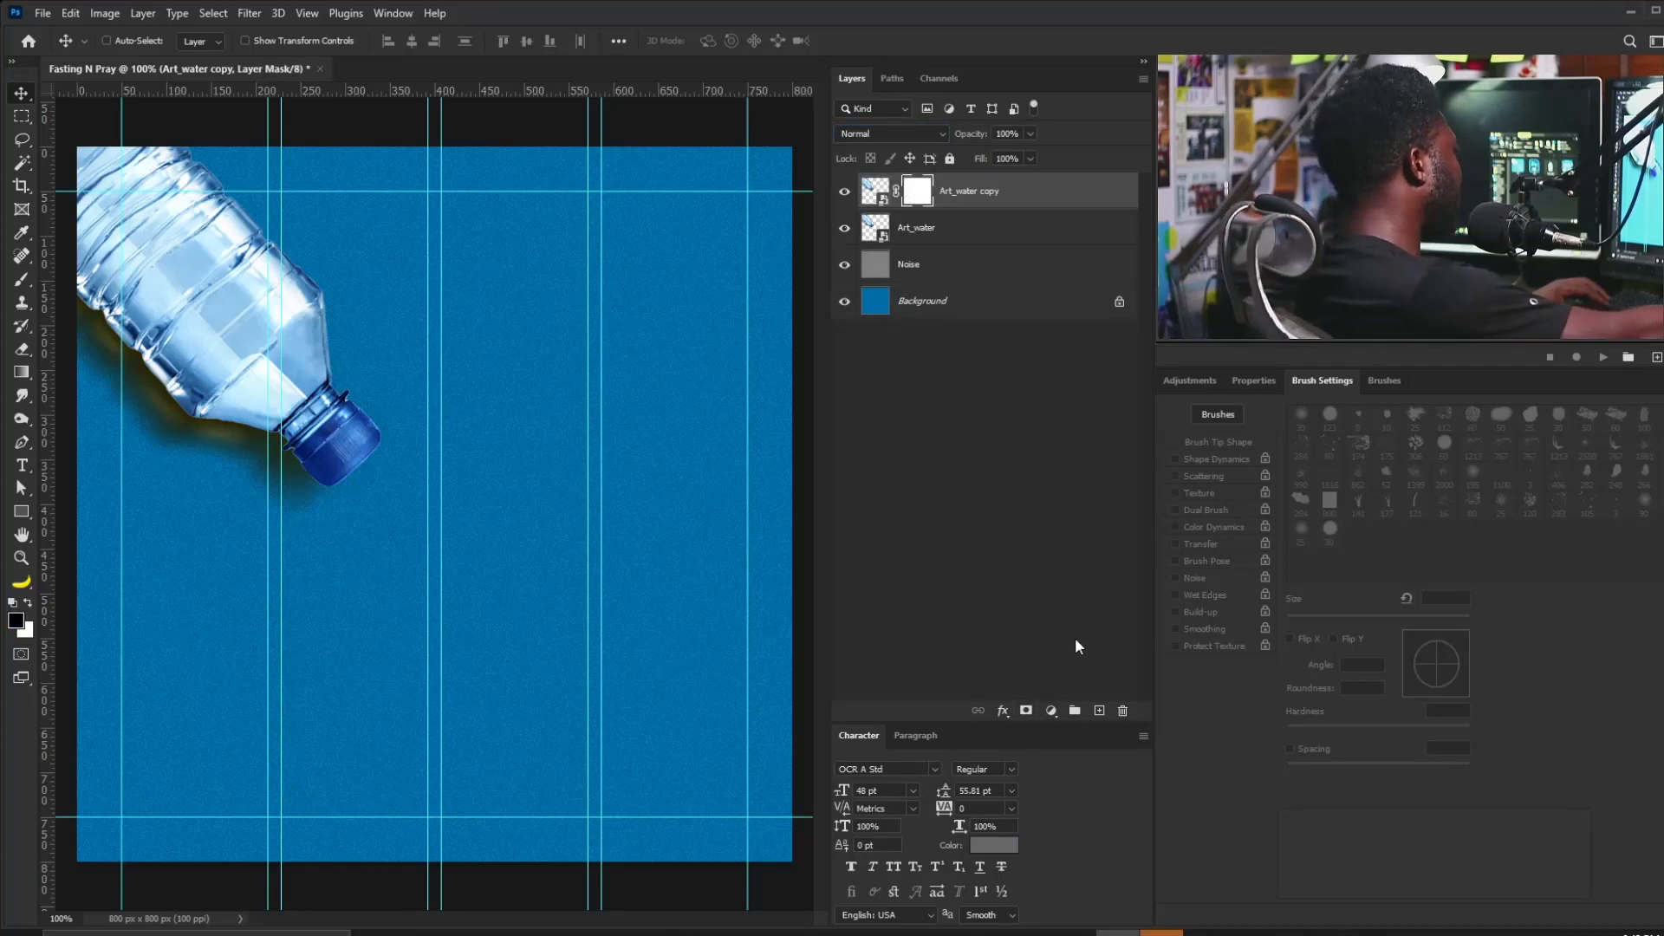
Paint black on the Art_water copy mask with a soft 60 px brush to hide the shadow fringe below the bottle's neck.
{"action": "key", "text": "b"}
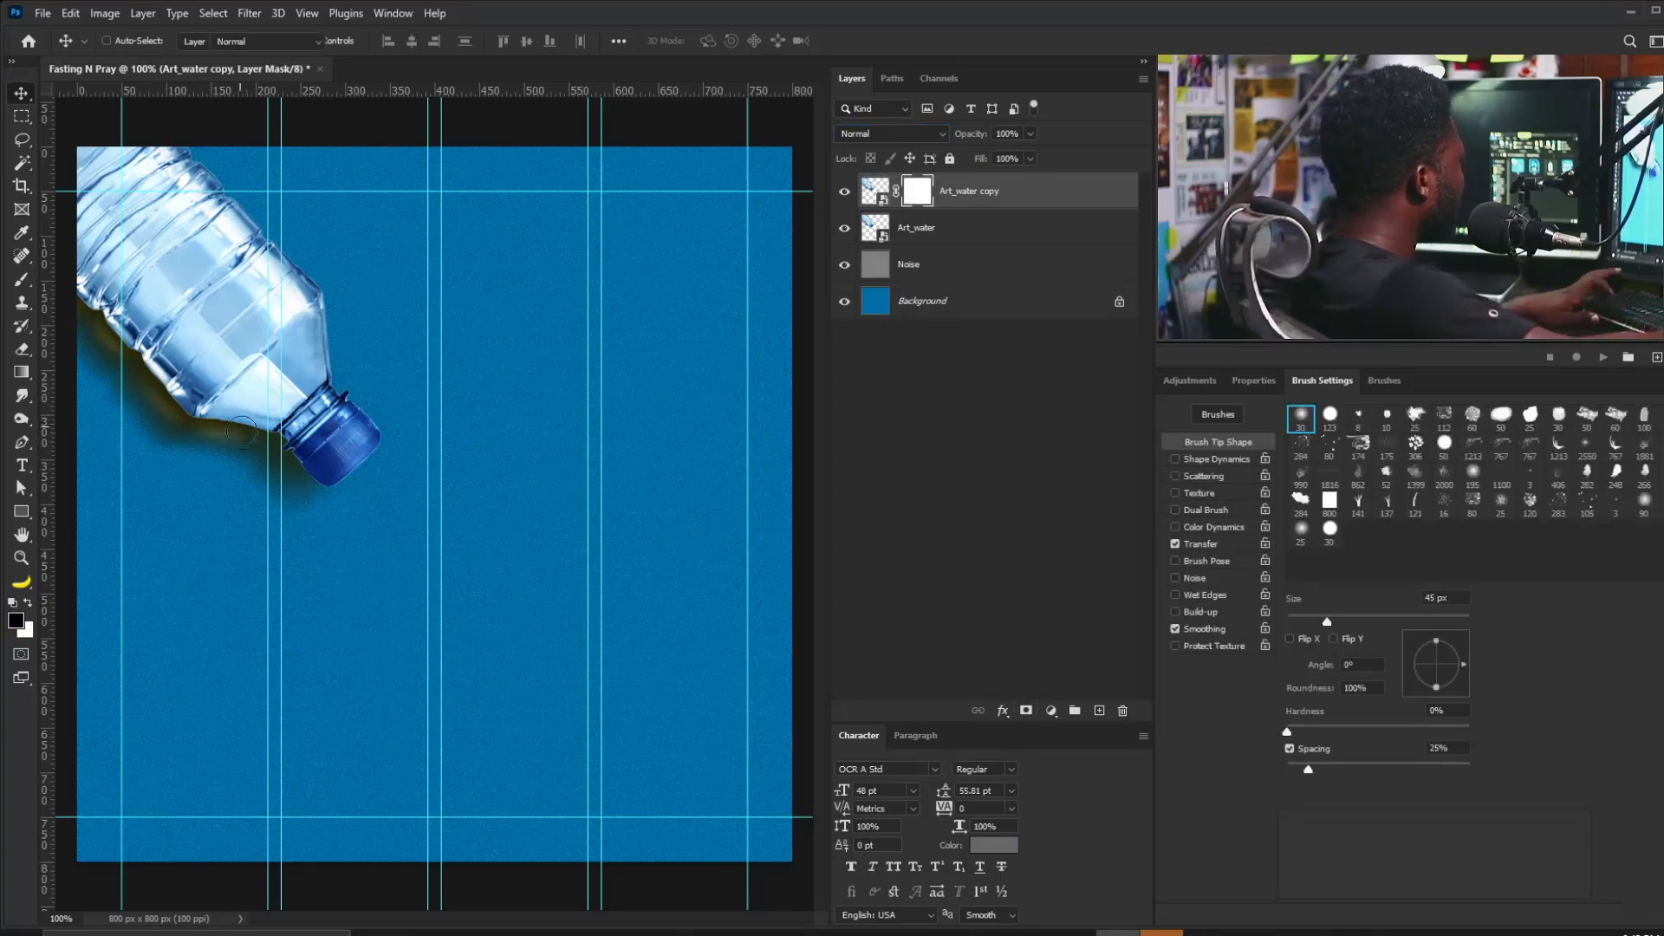
{"action": "key", "text": "bracketright"}
{"action": "key", "text": "bracketright"}
{"action": "key", "text": "bracketright"}
{"action": "key", "text": "bracketright"}
{"action": "key", "text": "bracketright"}
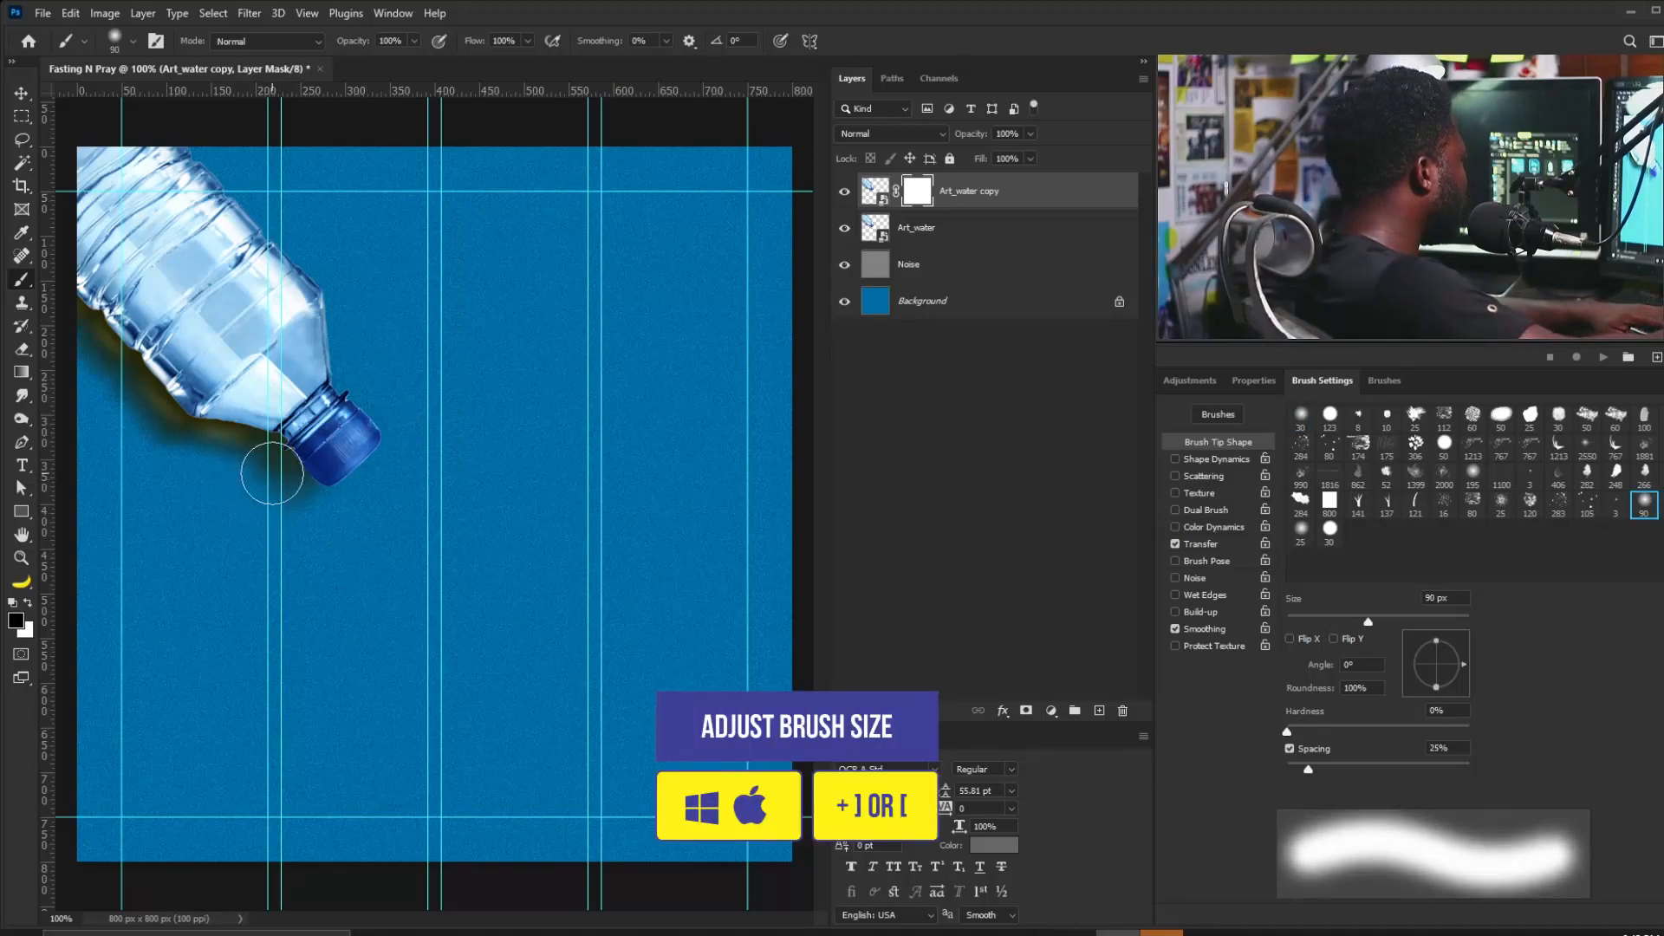
{"action": "key", "text": "bracketleft"}
{"action": "key", "text": "bracketleft"}
{"action": "key", "text": "bracketleft"}
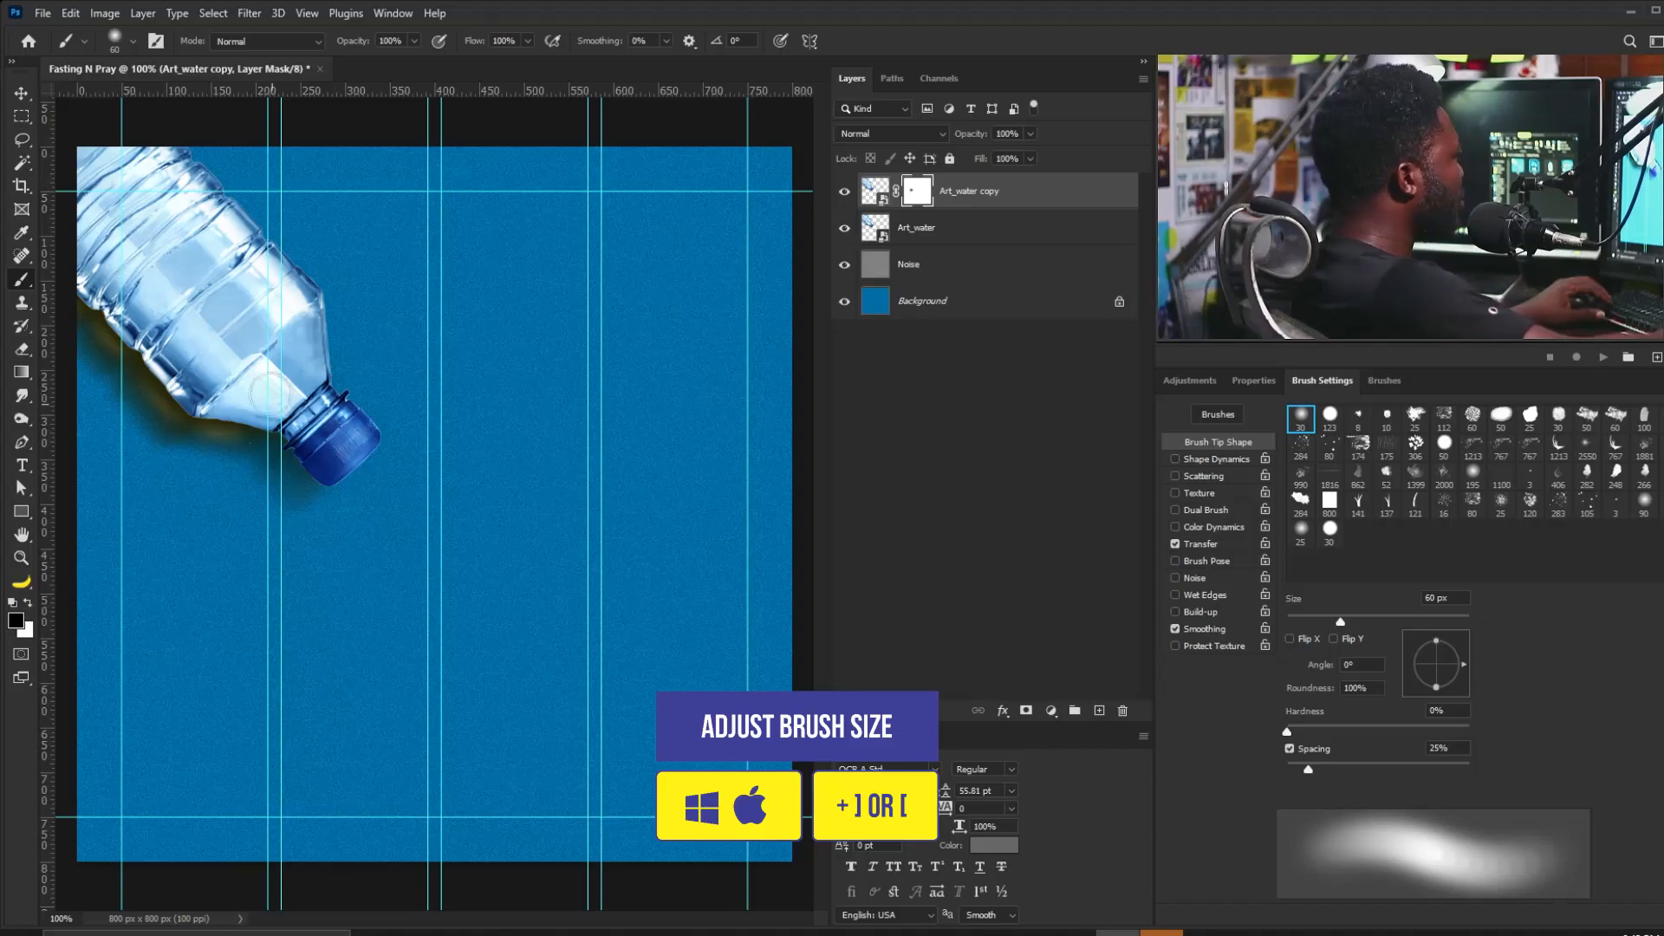
{"action": "scroll", "coordinate": [251, 438], "scroll_direction": "up", "scroll_amount": 5}
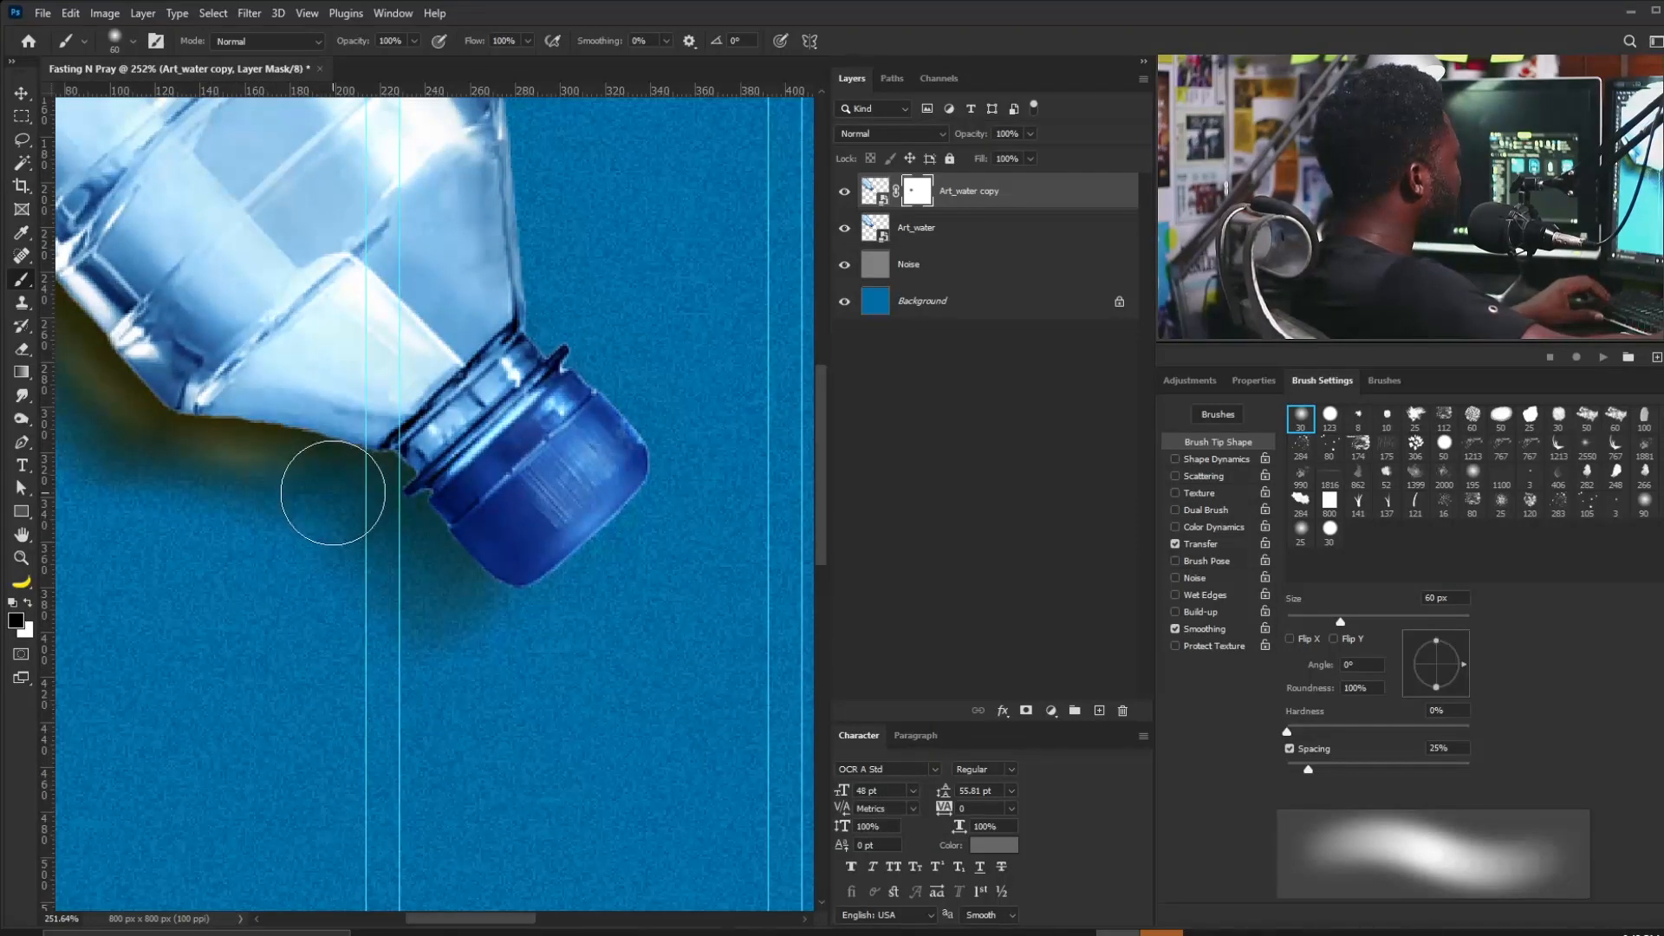
{"action": "left_click_drag", "start_coordinate": [164, 482], "coordinate": [298, 546]}
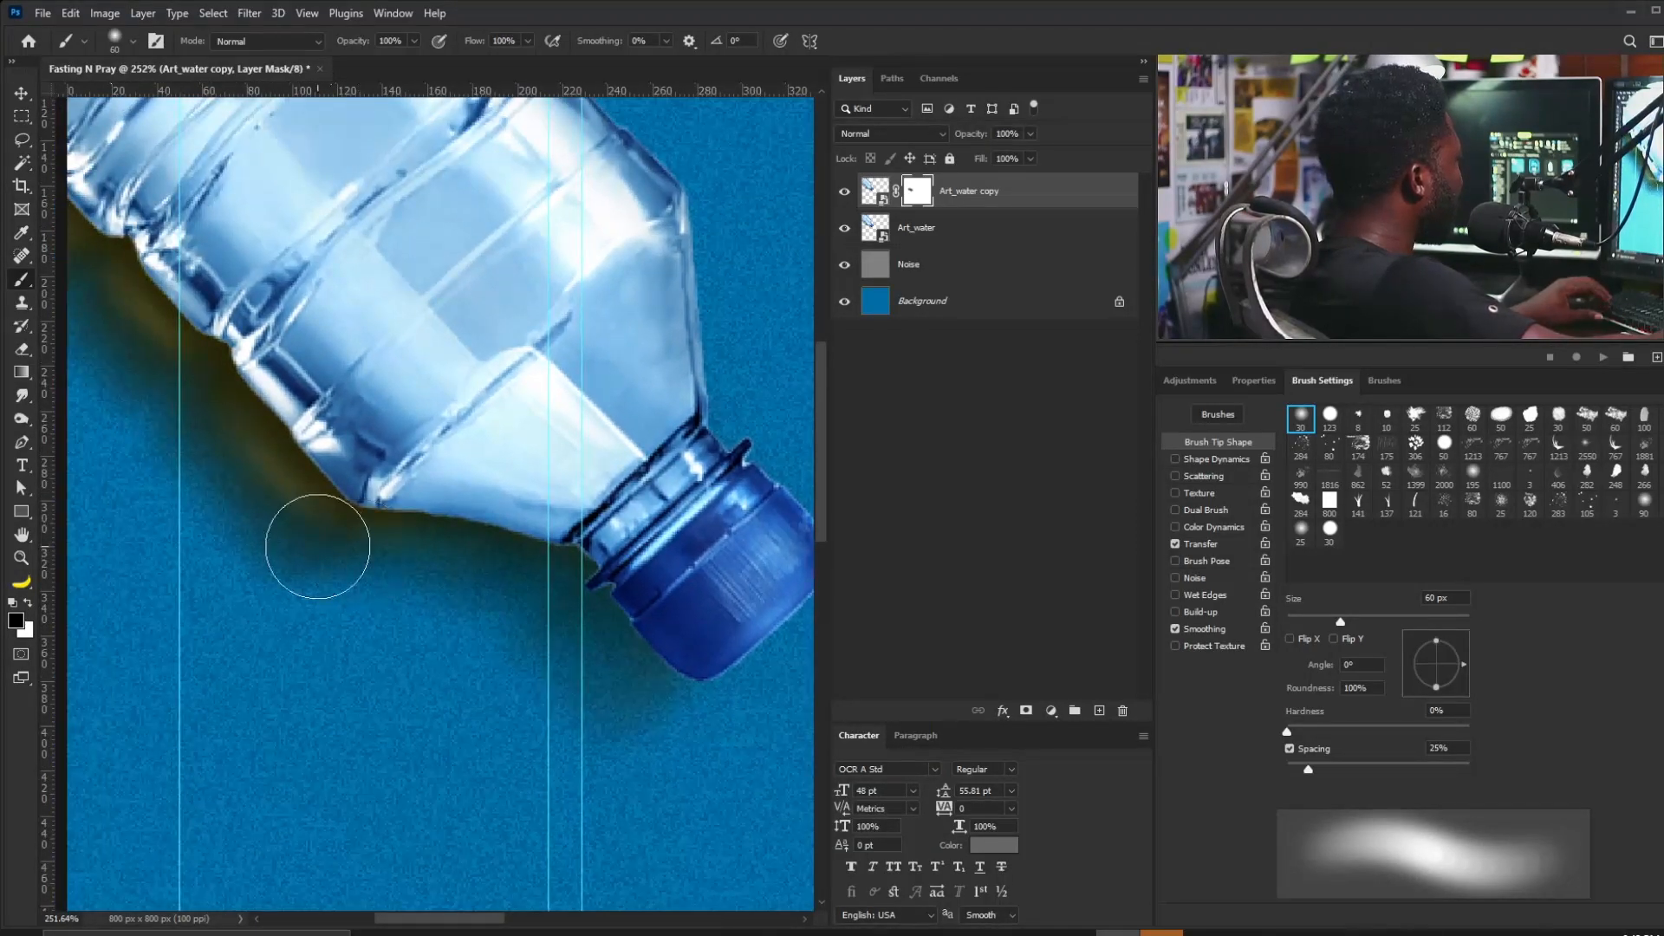
Reduce the brush to 30 px and mask out the remaining brownish fringe along the bottle's lower edge up to the canvas border.
{"action": "key", "text": "bracketleft"}
{"action": "key", "text": "bracketleft"}
{"action": "key", "text": "bracketleft"}
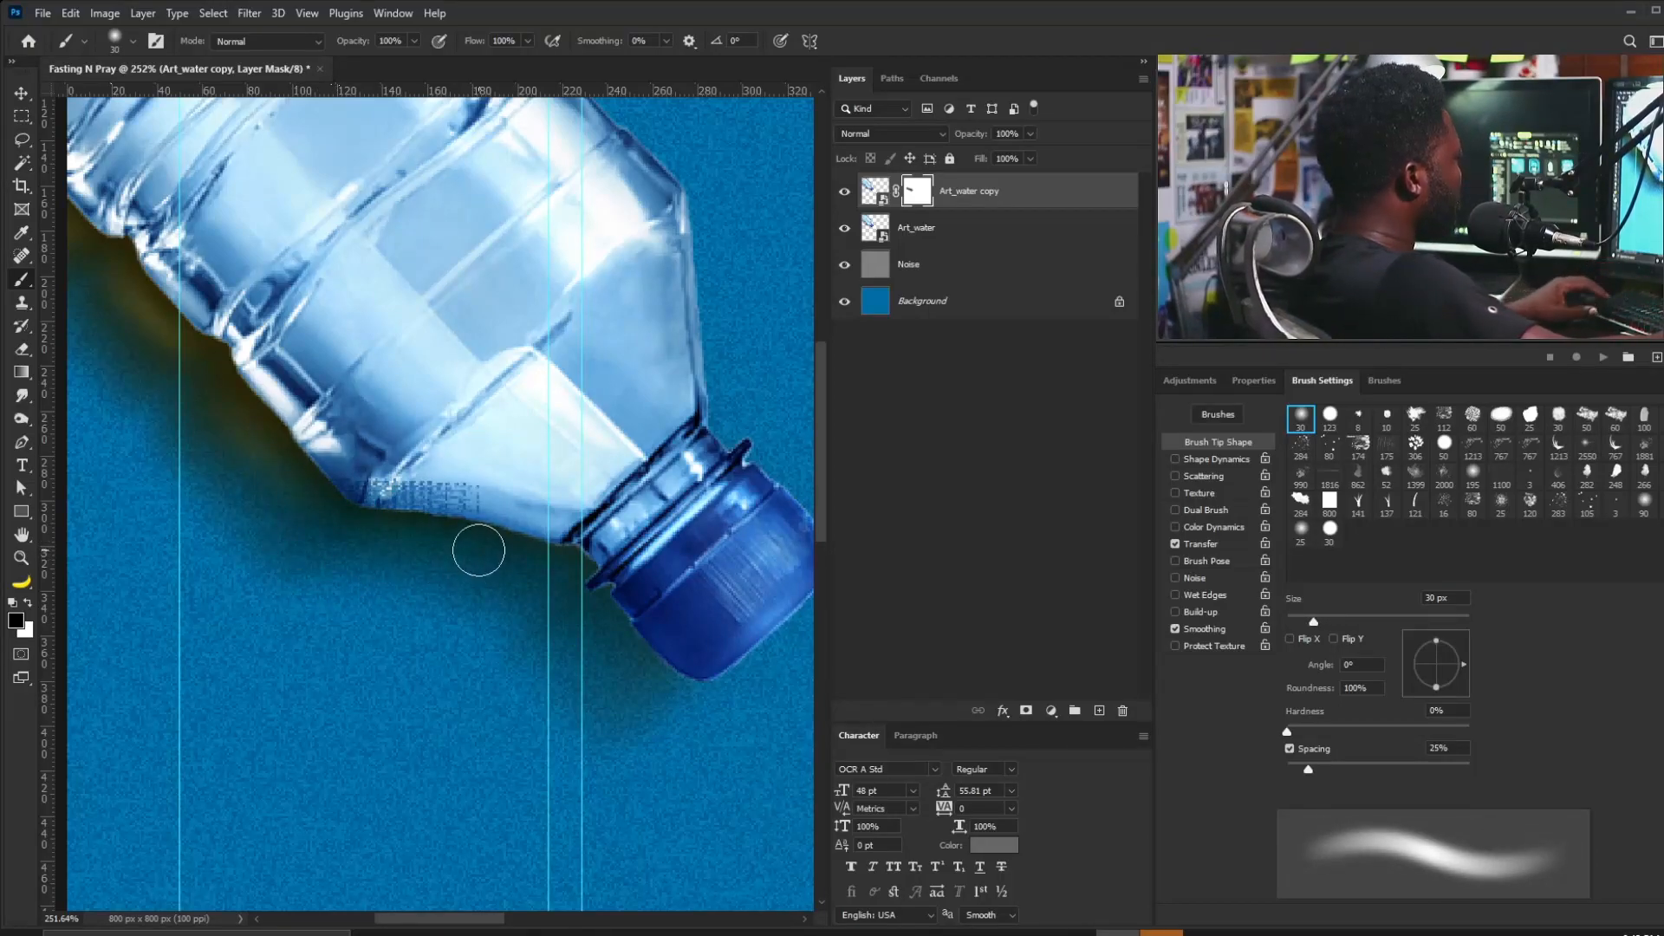
{"action": "left_click_drag", "start_coordinate": [130, 354], "coordinate": [371, 546]}
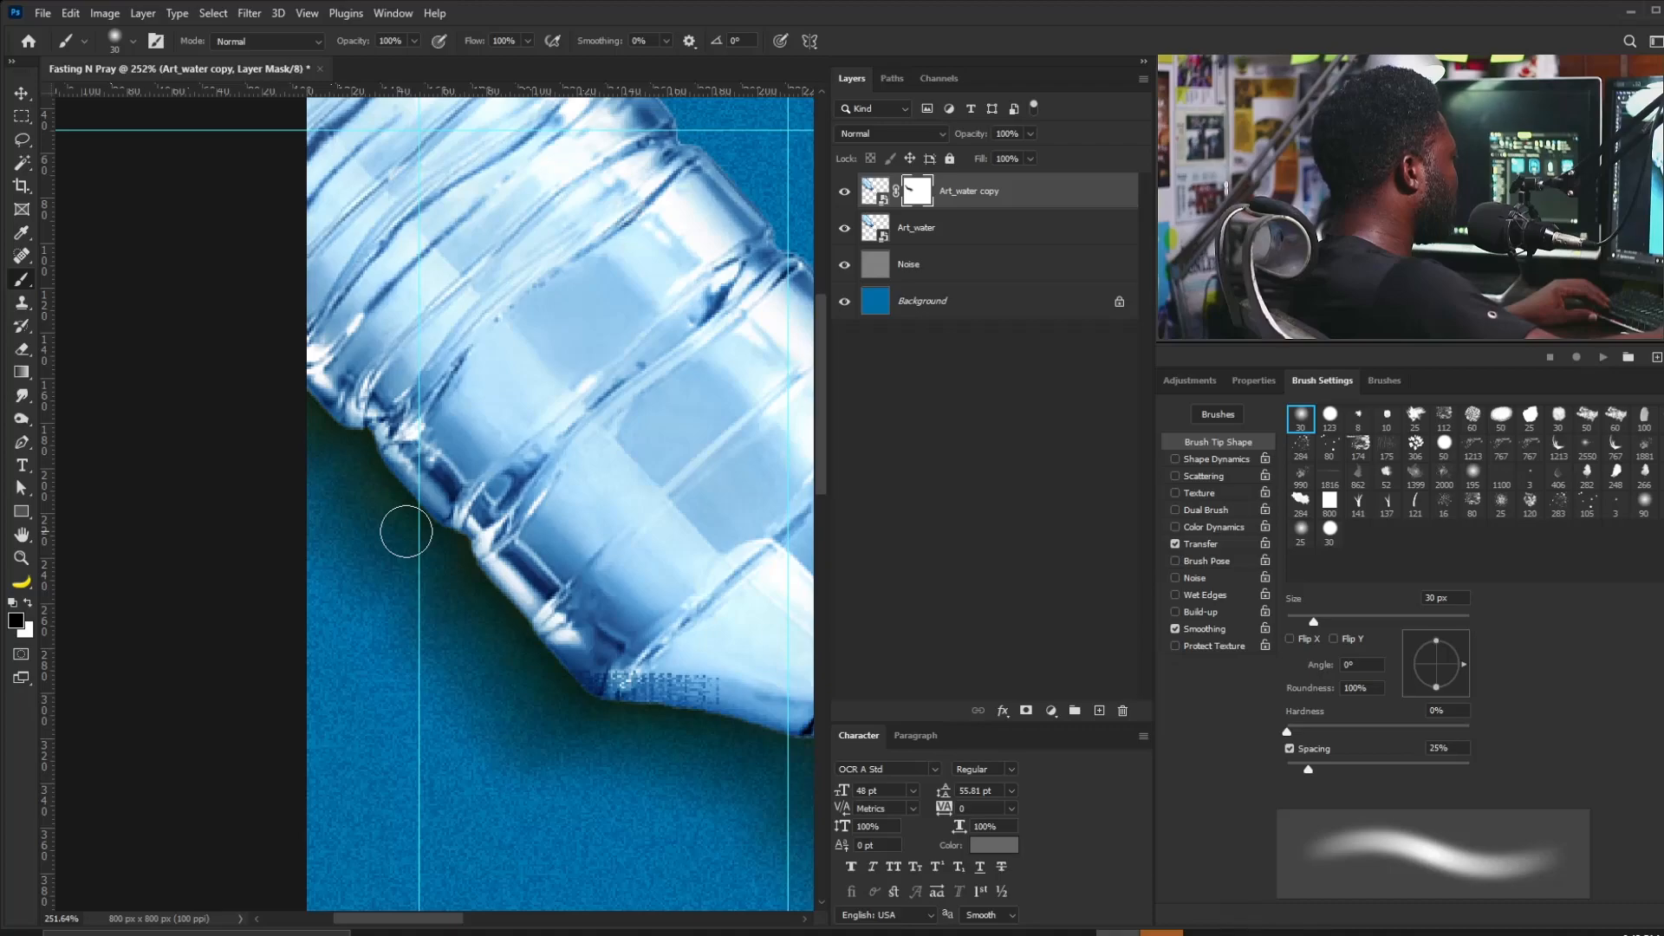
{"action": "left_click_drag", "start_coordinate": [473, 326], "coordinate": [380, 420]}
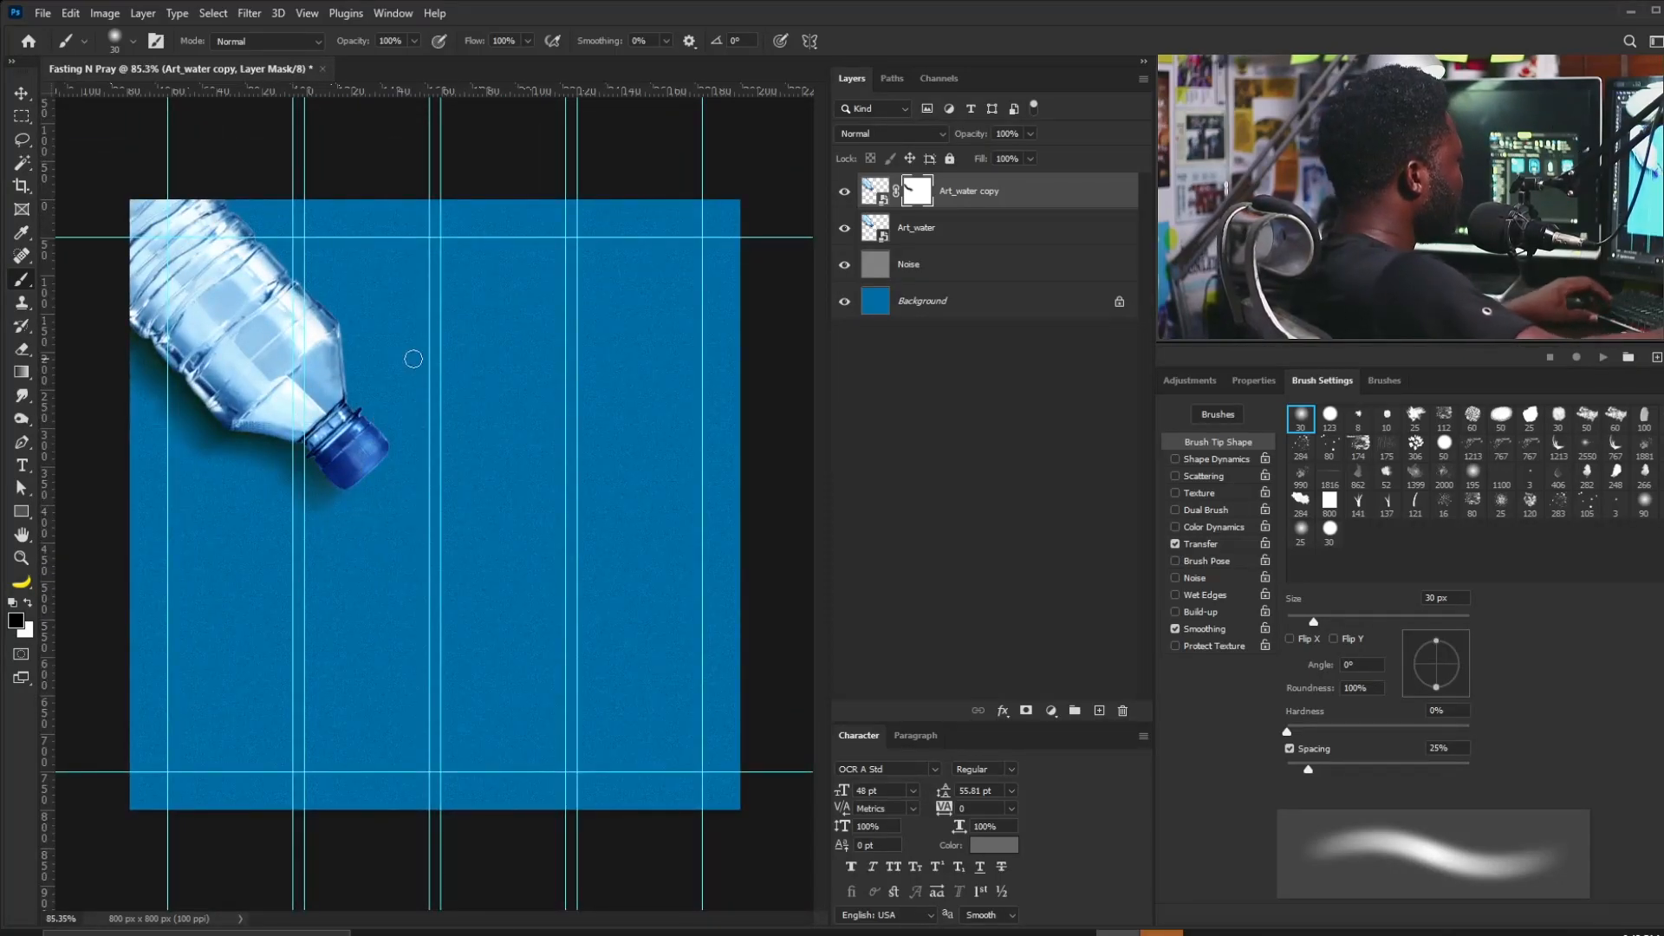
Group the Art_water and Art_water copy layers and name the group Bottle.
{"action": "left_click", "coordinate": [969, 229], "text": "shift"}
{"action": "key", "text": "ctrl+g"}
{"action": "double_click", "coordinate": [916, 183]}
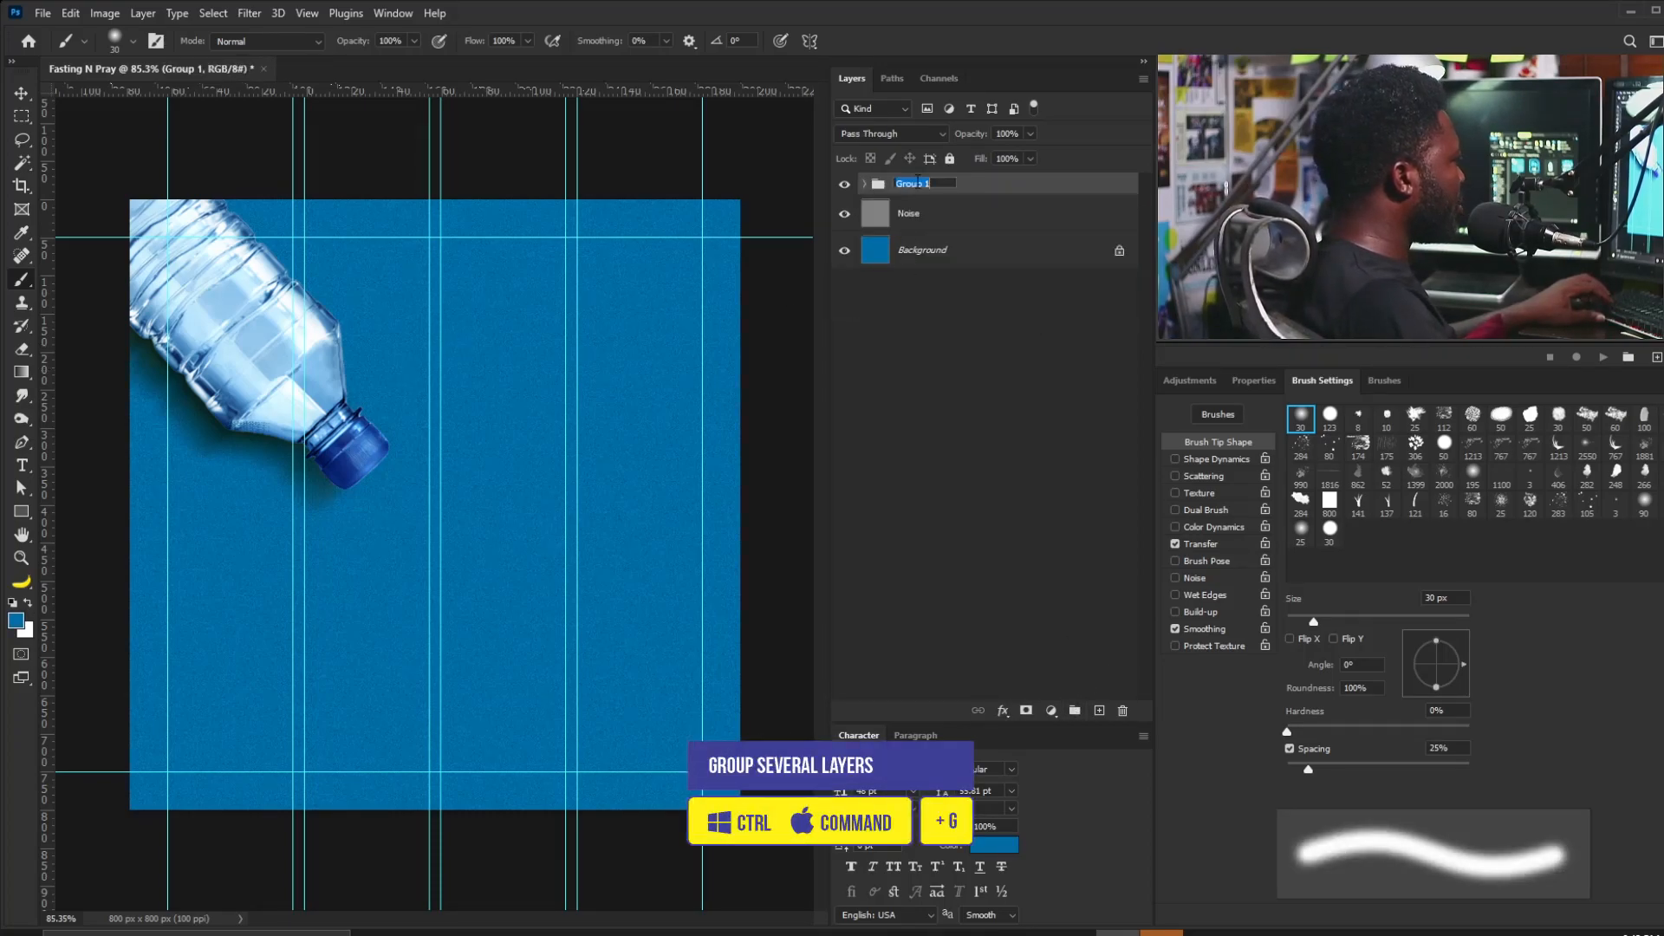
{"action": "type", "text": "Bo"}
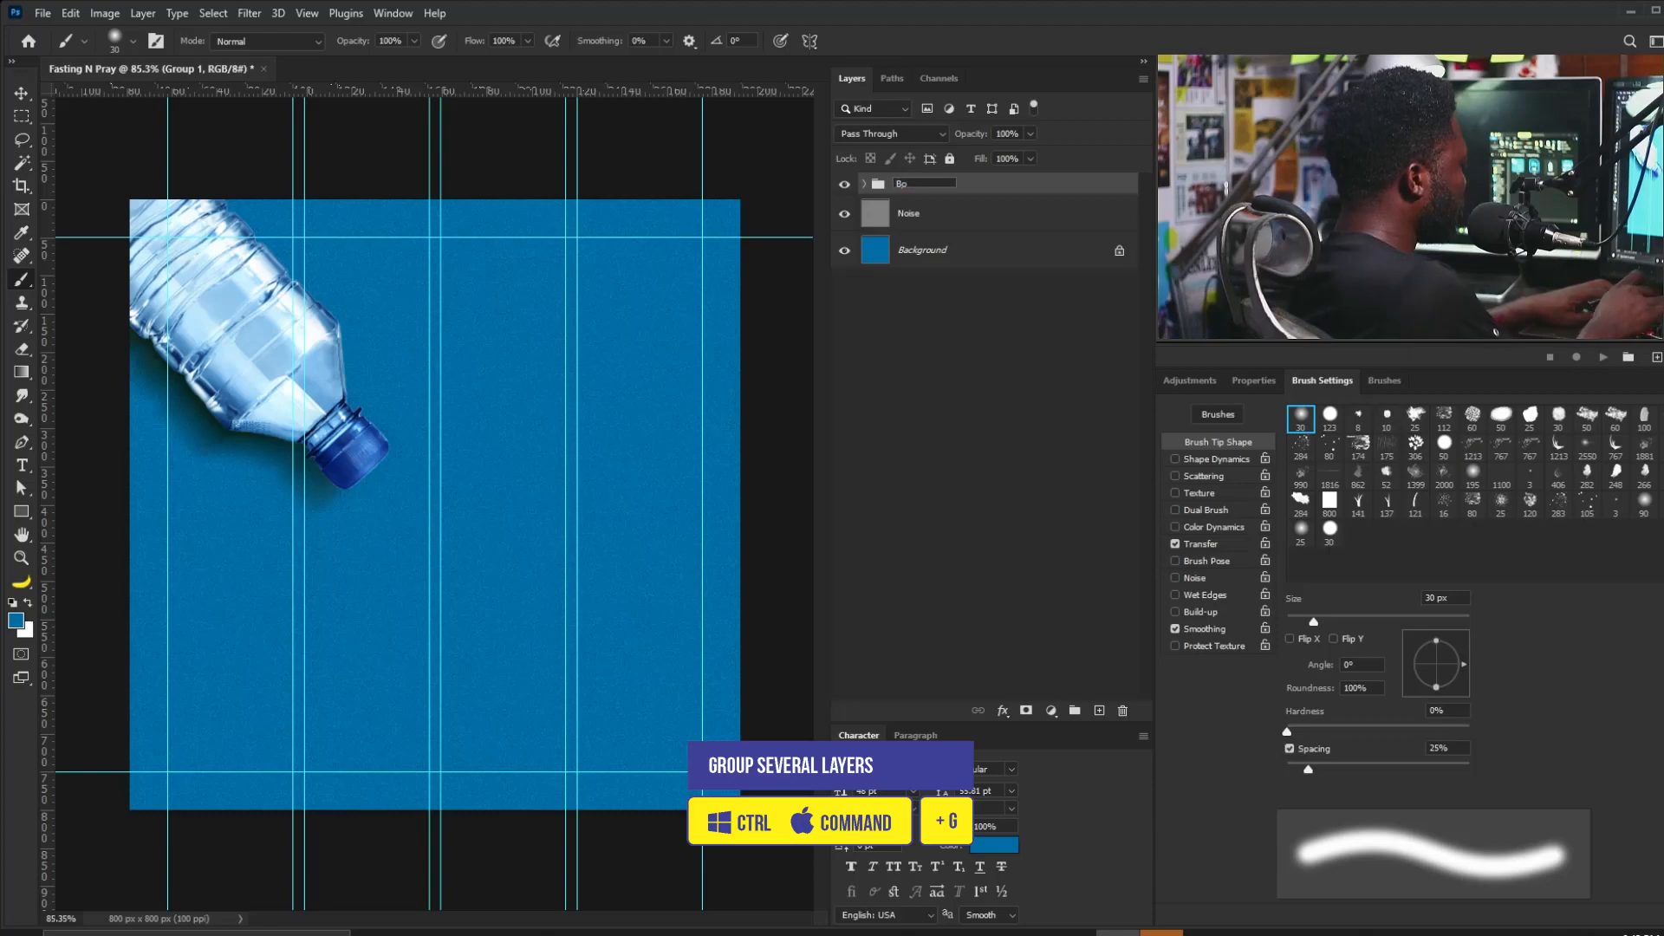
{"action": "type", "text": "ttle"}
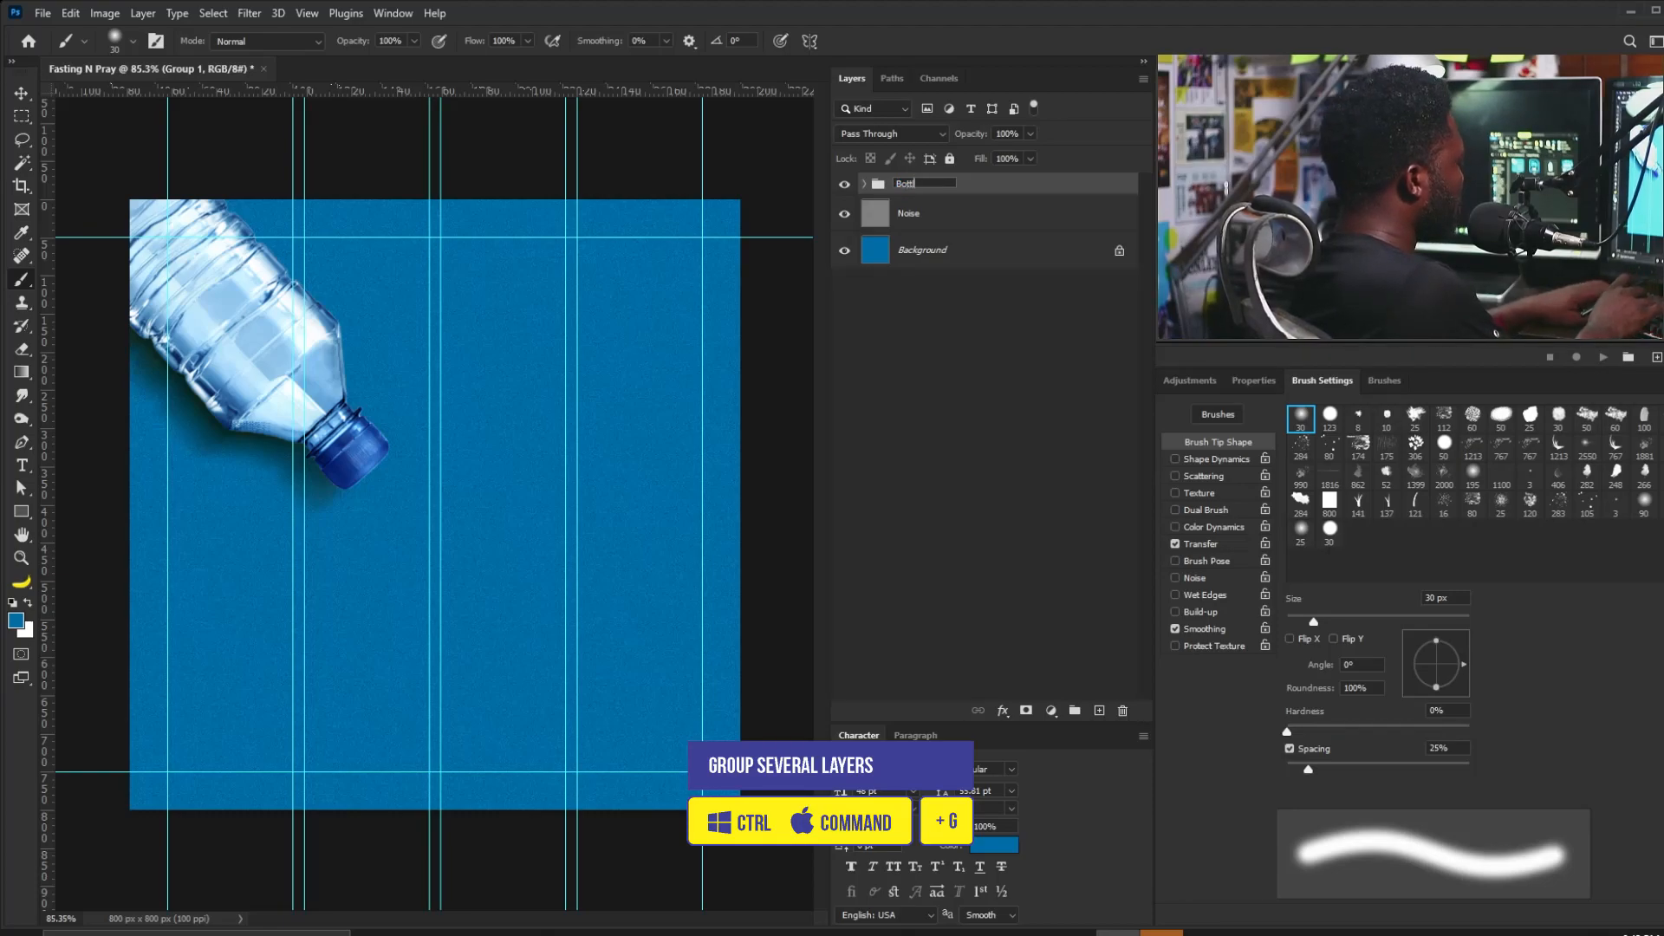
{"action": "key", "text": "Return"}
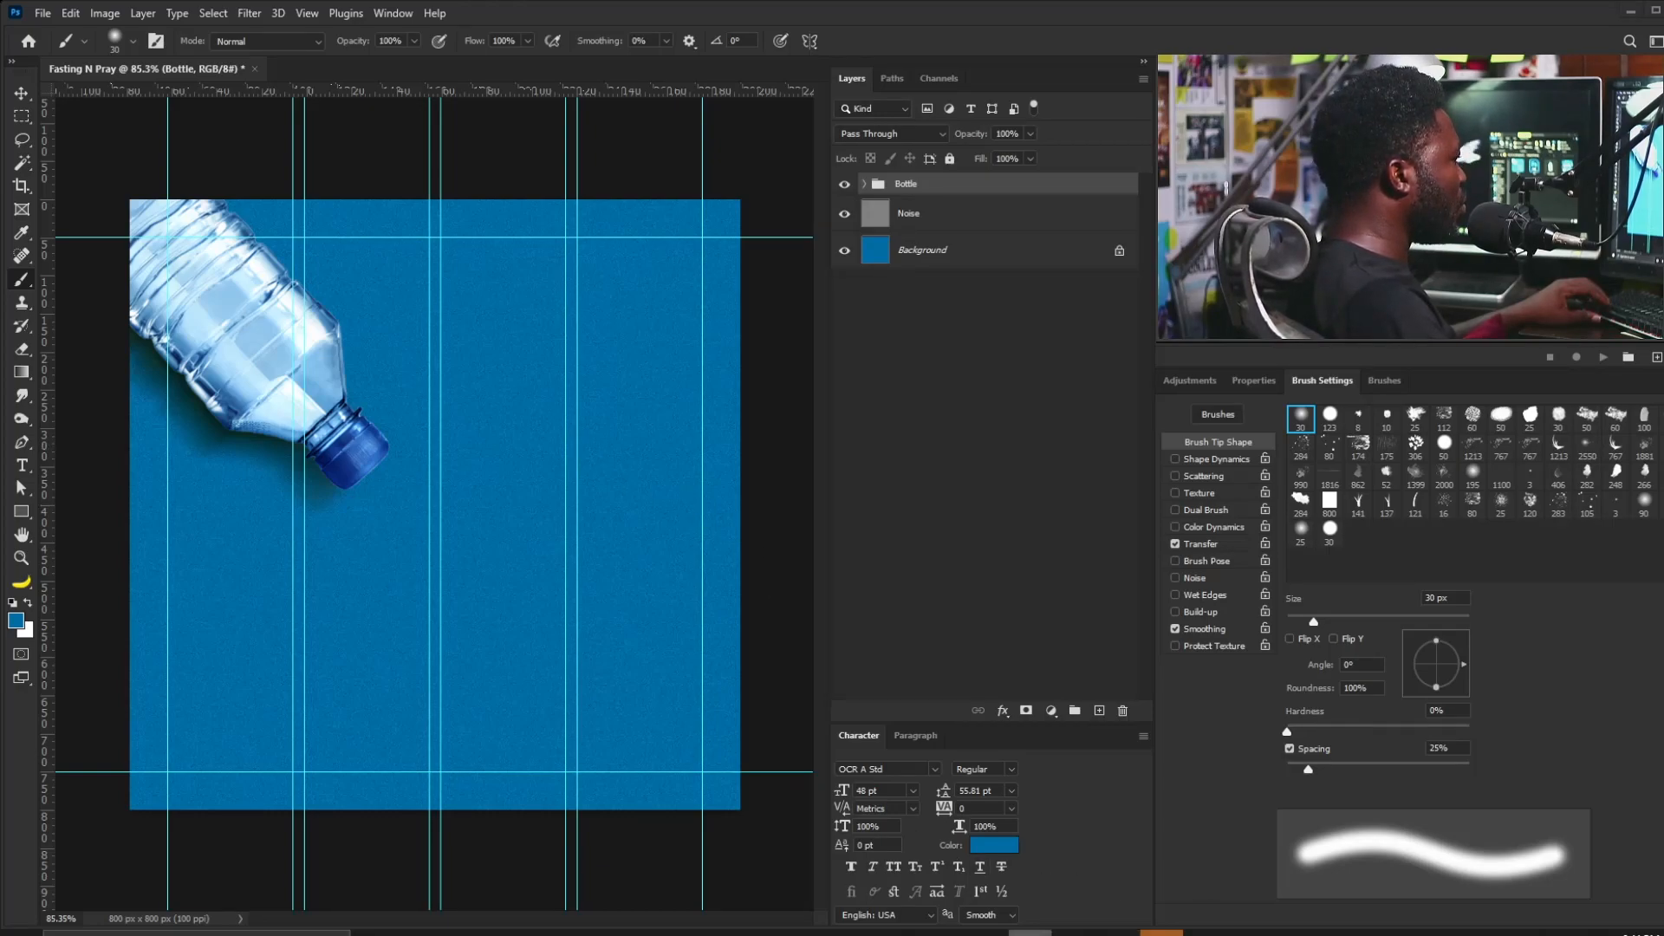
Paste the copied Fasting and Prayer text as a new horizontal type layer below the bottle cap and colour it white.
{"action": "left_click", "coordinate": [26, 469]}
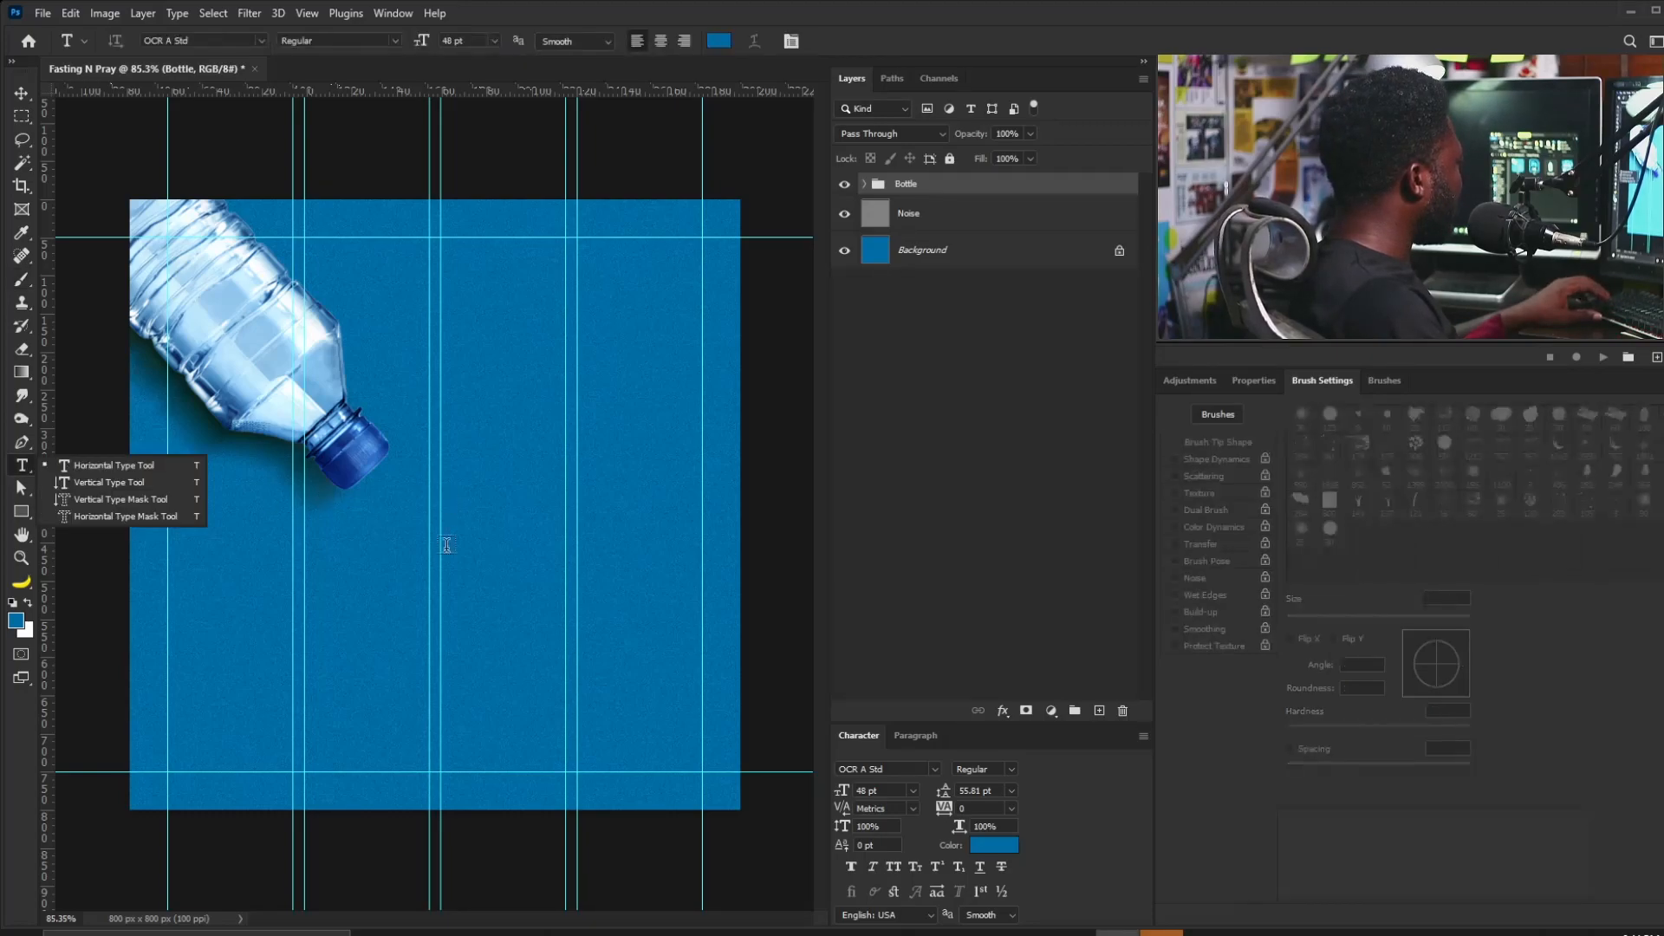
{"action": "left_click", "coordinate": [368, 571]}
{"action": "key", "text": "ctrl+v"}
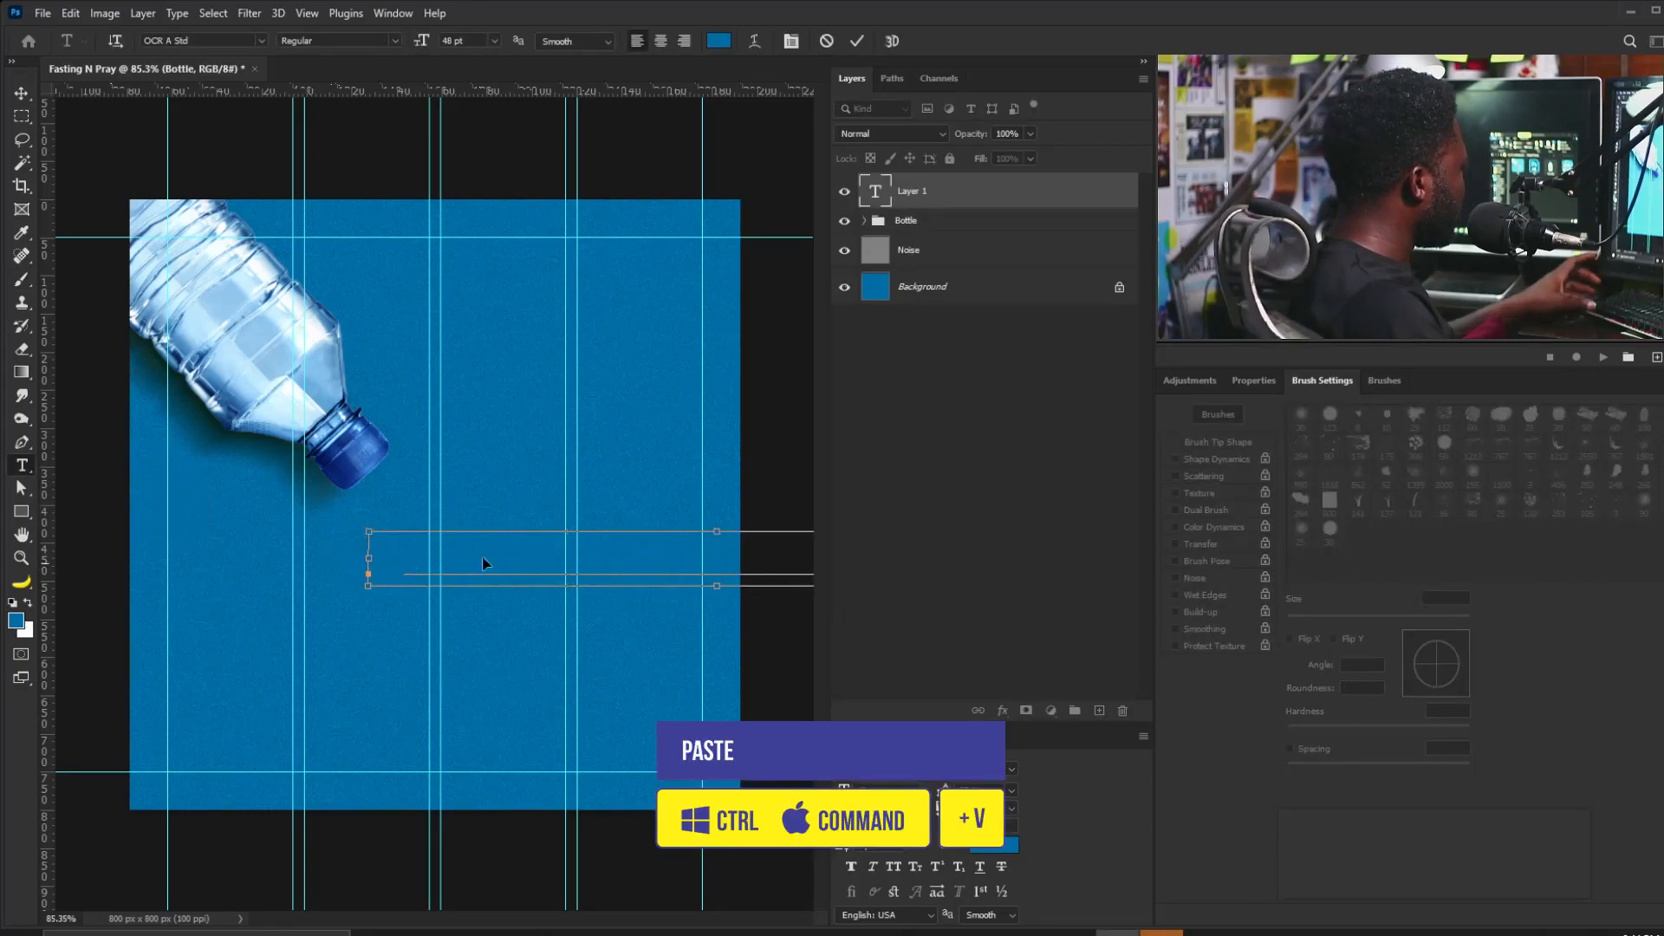
{"action": "key", "text": "ctrl+a"}
{"action": "left_click", "coordinate": [994, 845]}
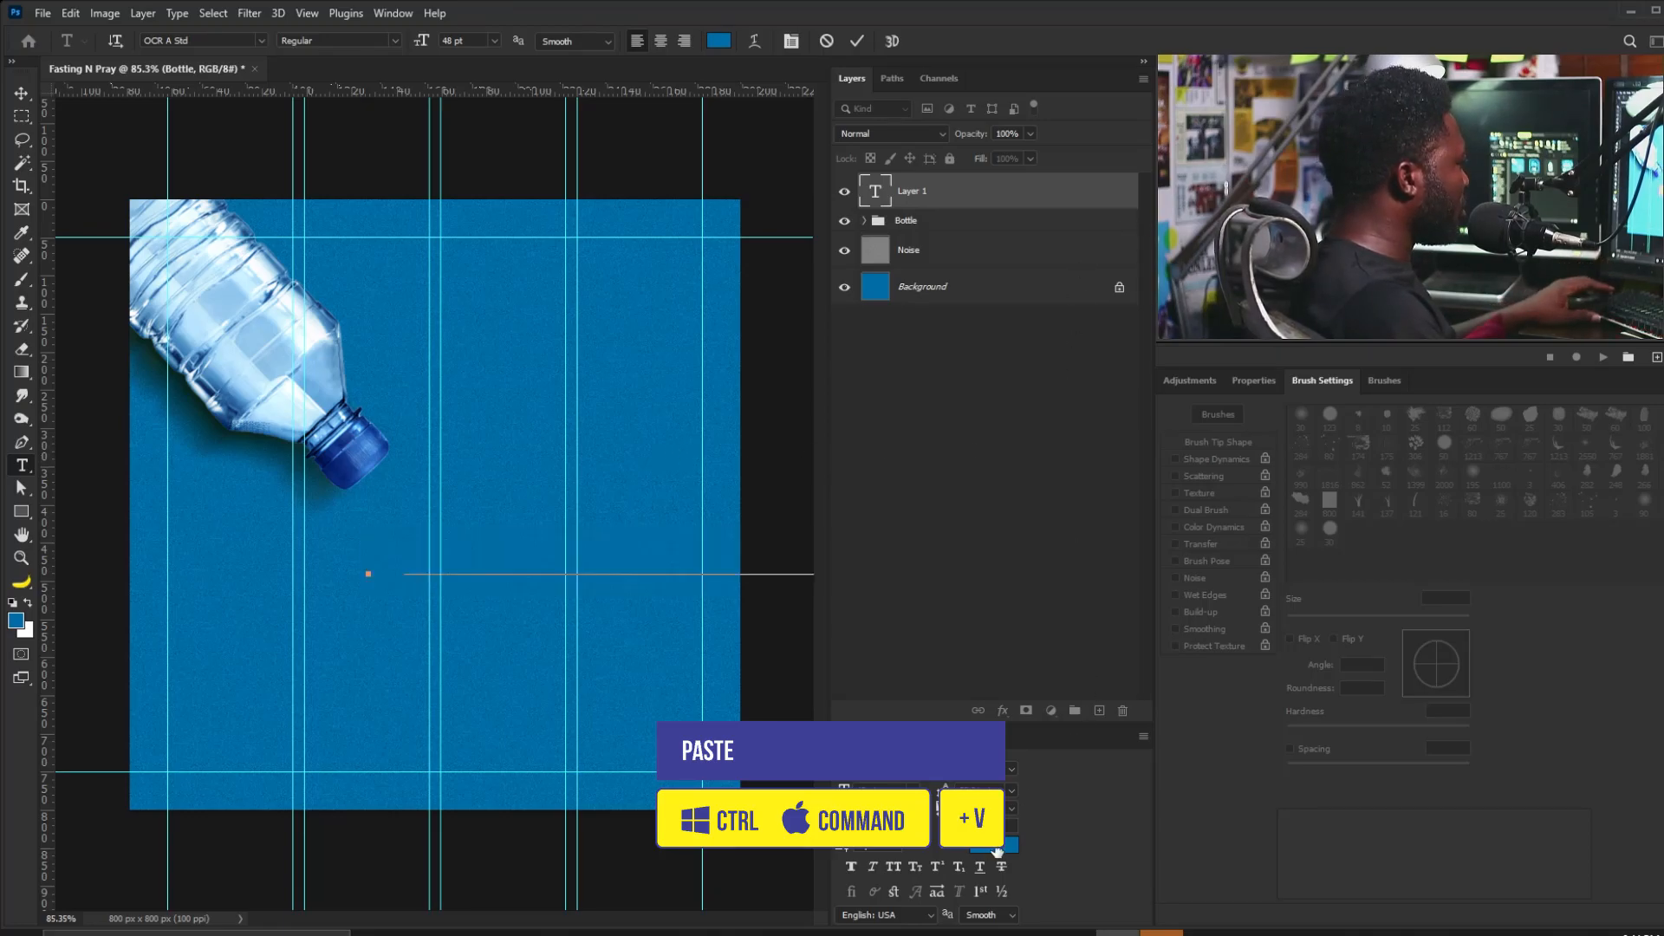
{"action": "left_click", "coordinate": [808, 480]}
{"action": "left_click", "coordinate": [1205, 474]}
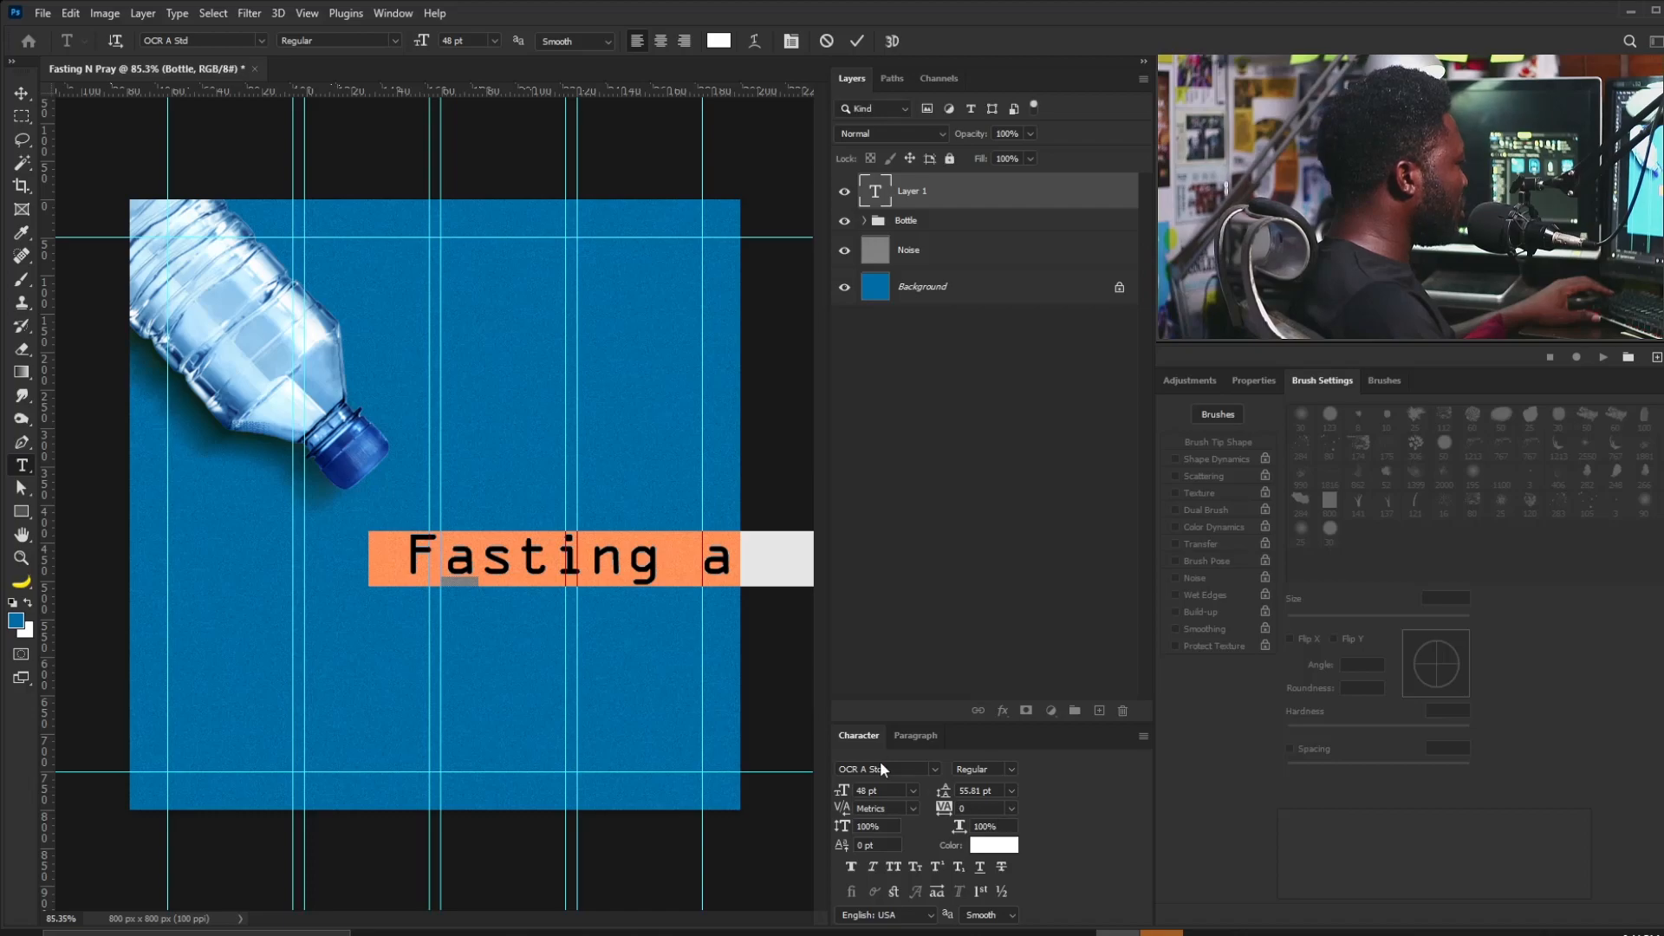
Set the font of the whole Fasting and Prayer text to Fatboy Slim BLTC (BRK).
{"action": "left_click", "coordinate": [890, 769]}
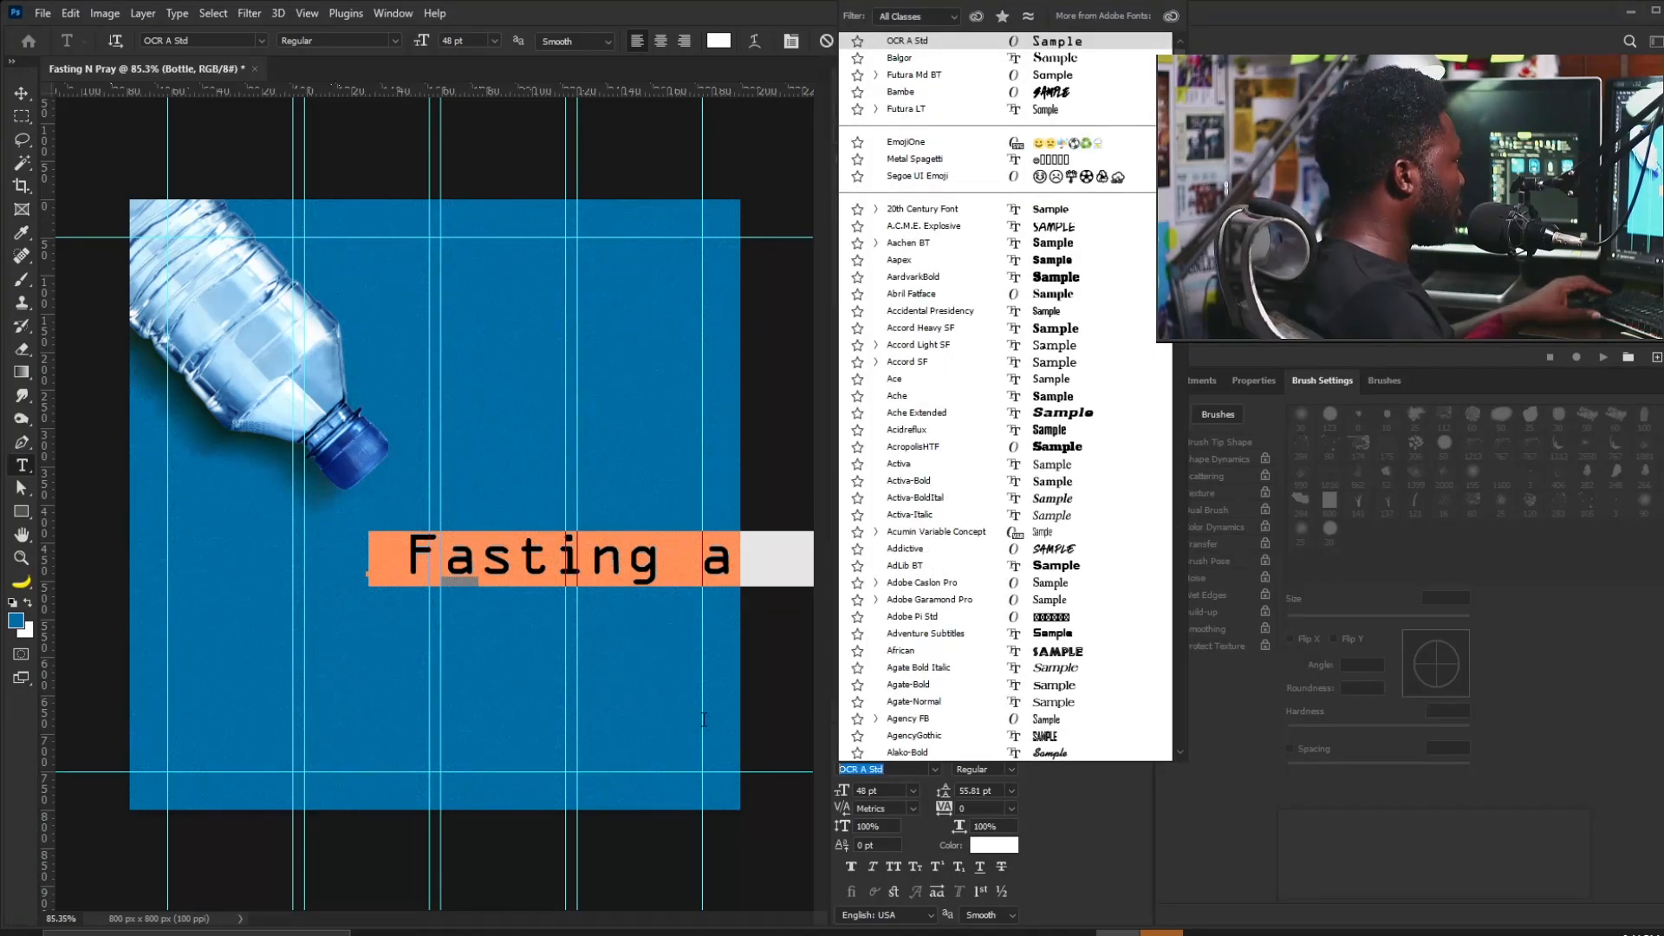
{"action": "scroll", "coordinate": [997, 148], "scroll_direction": "up", "scroll_amount": 3}
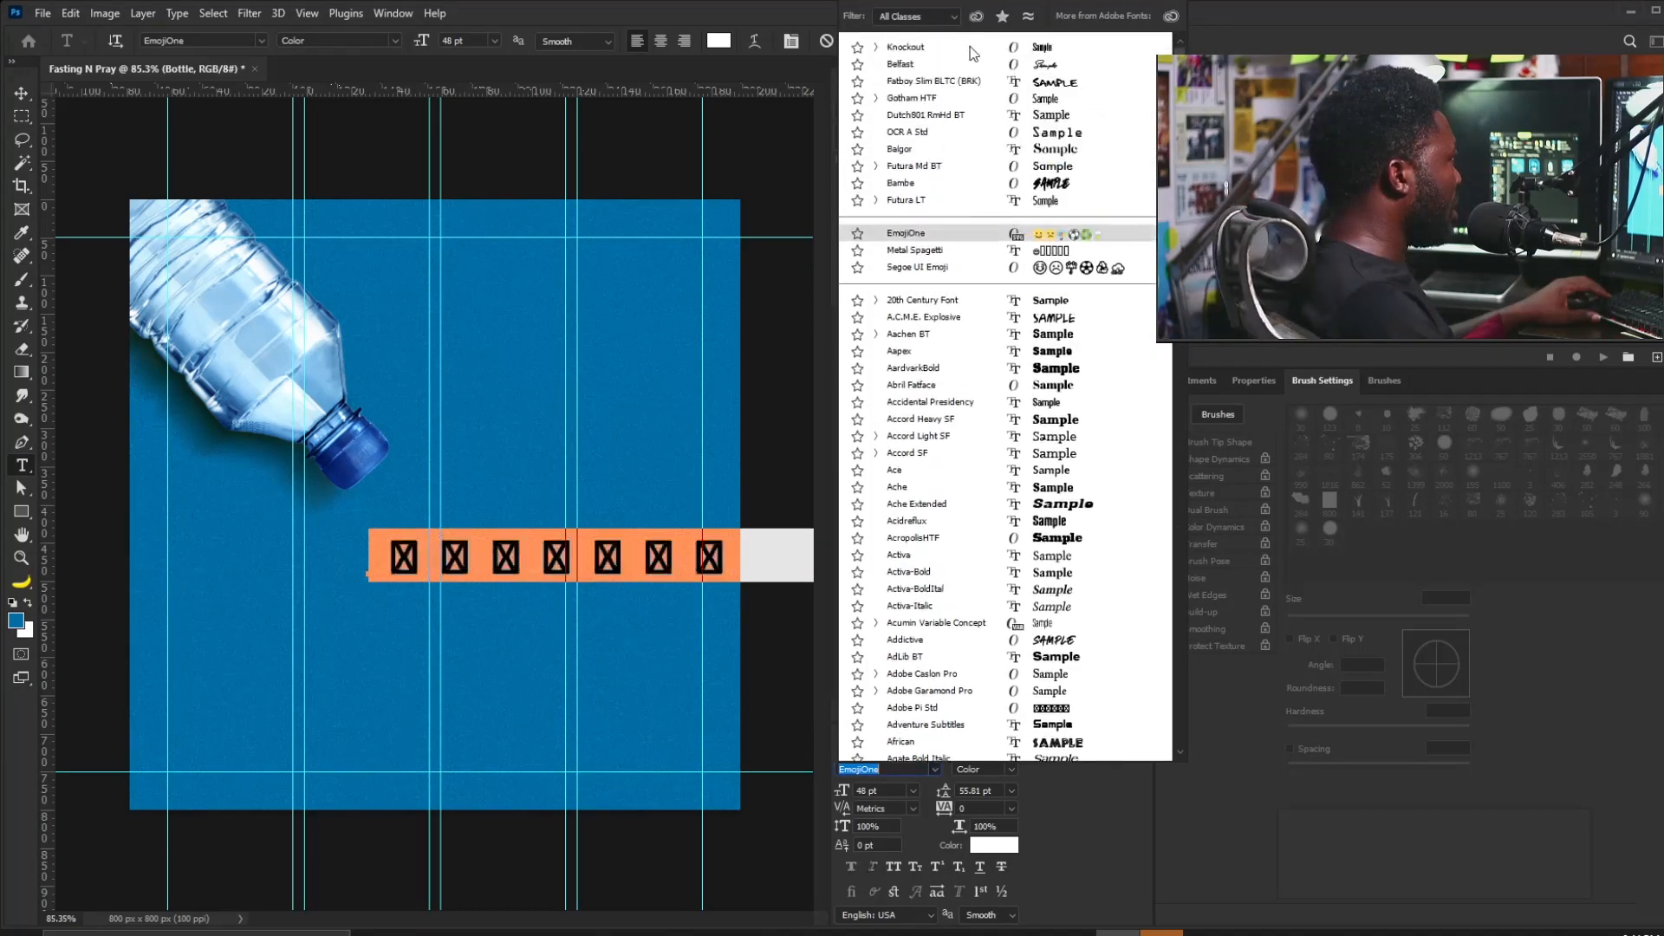
{"action": "left_click", "coordinate": [999, 82]}
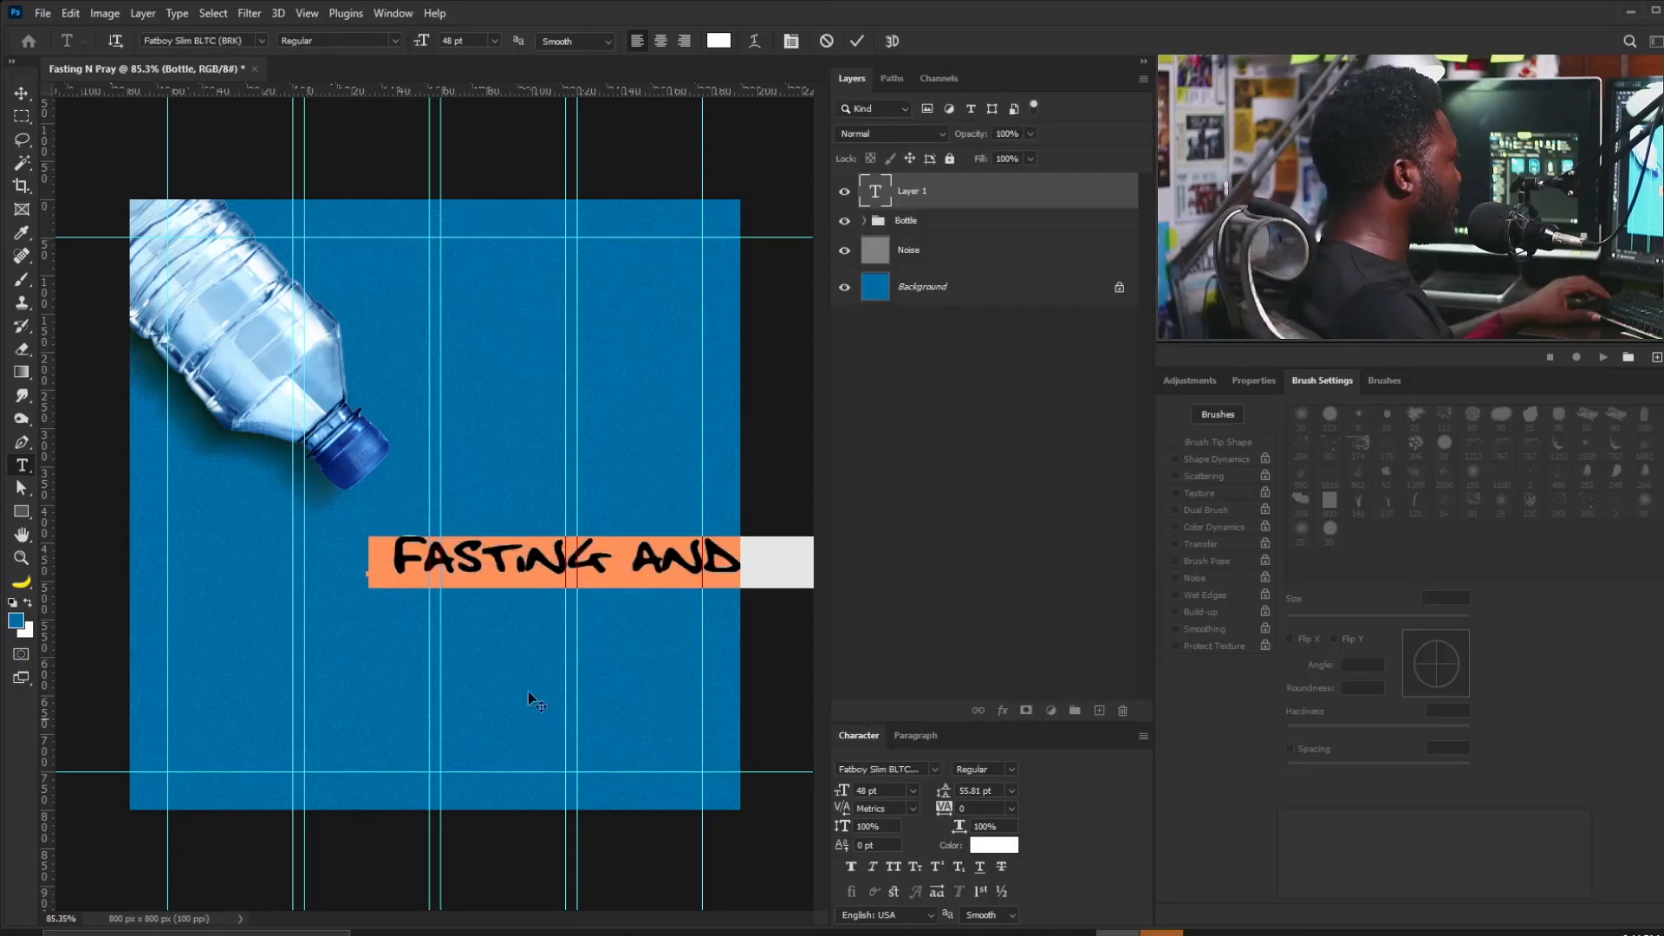
Replace the word "and" in the heading with "&" and move "Prayer" to a second line.
{"action": "left_click_drag", "start_coordinate": [633, 559], "coordinate": [722, 556]}
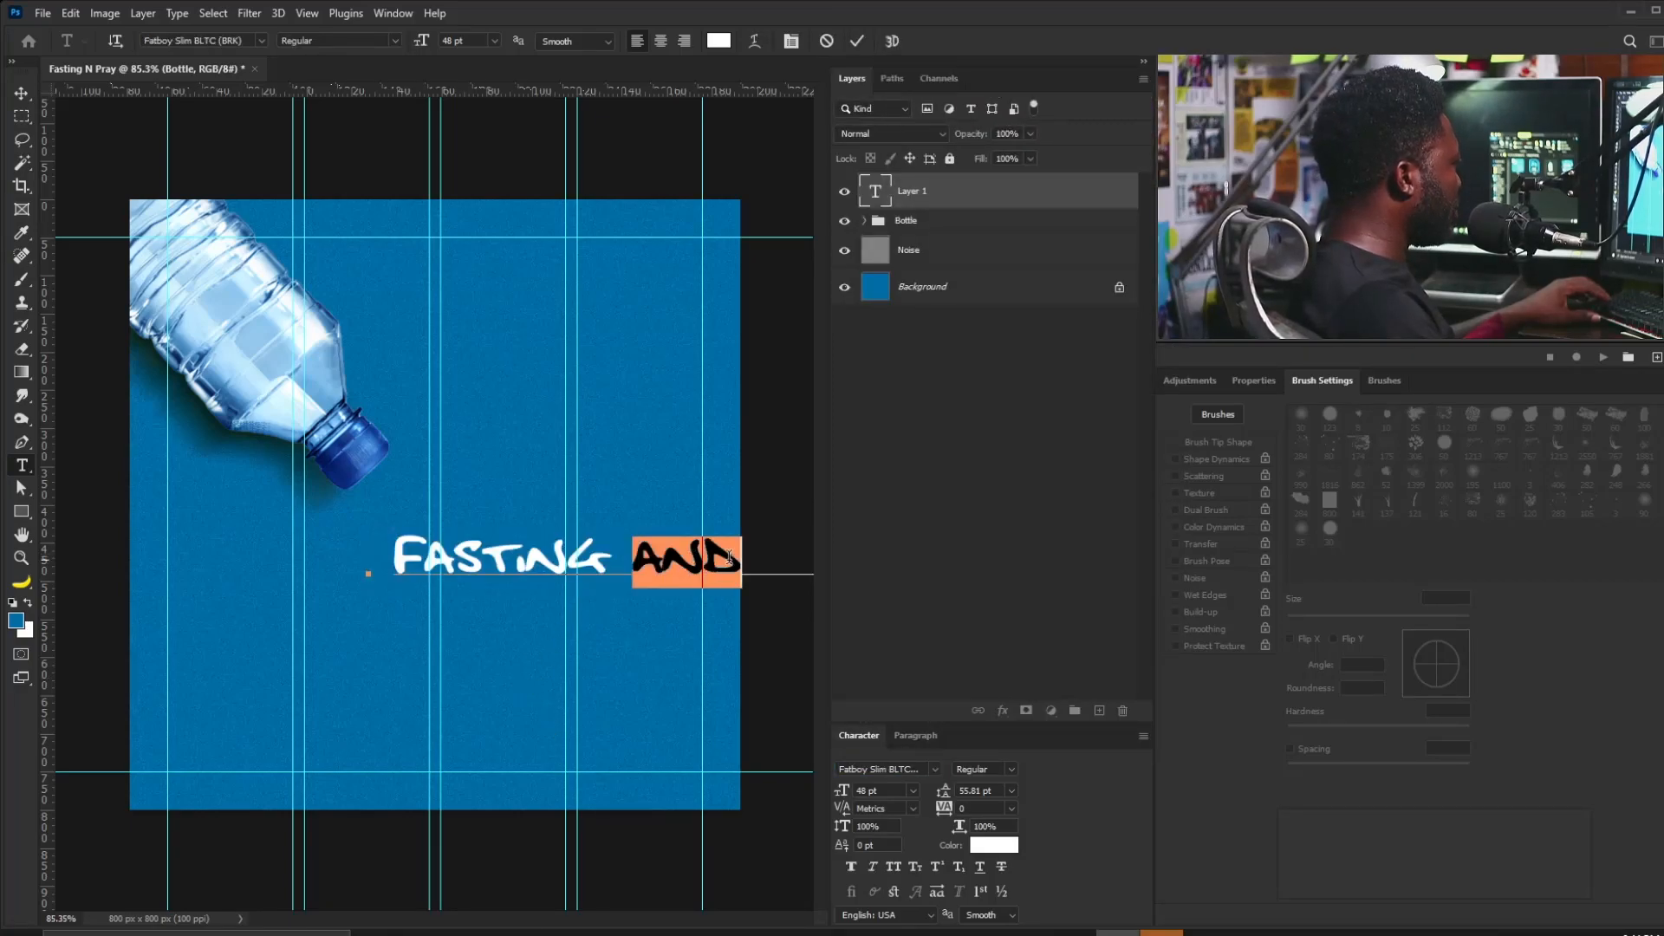
{"action": "type", "text": "* PR"}
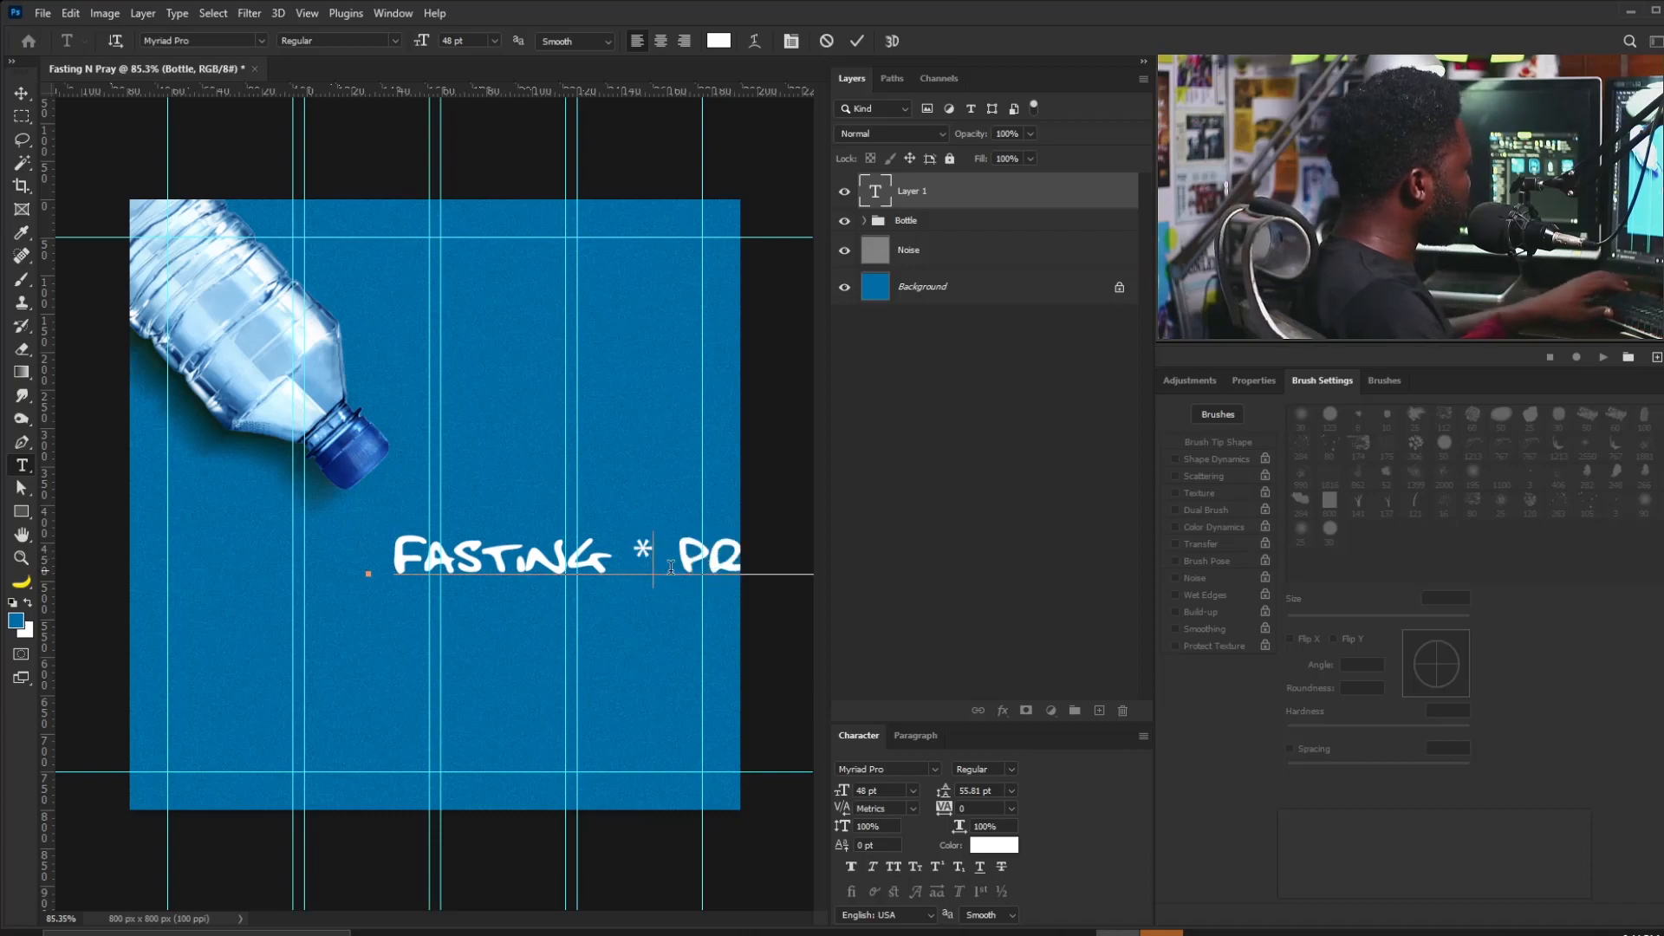
{"action": "left_click", "coordinate": [683, 559]}
{"action": "key", "text": "Return"}
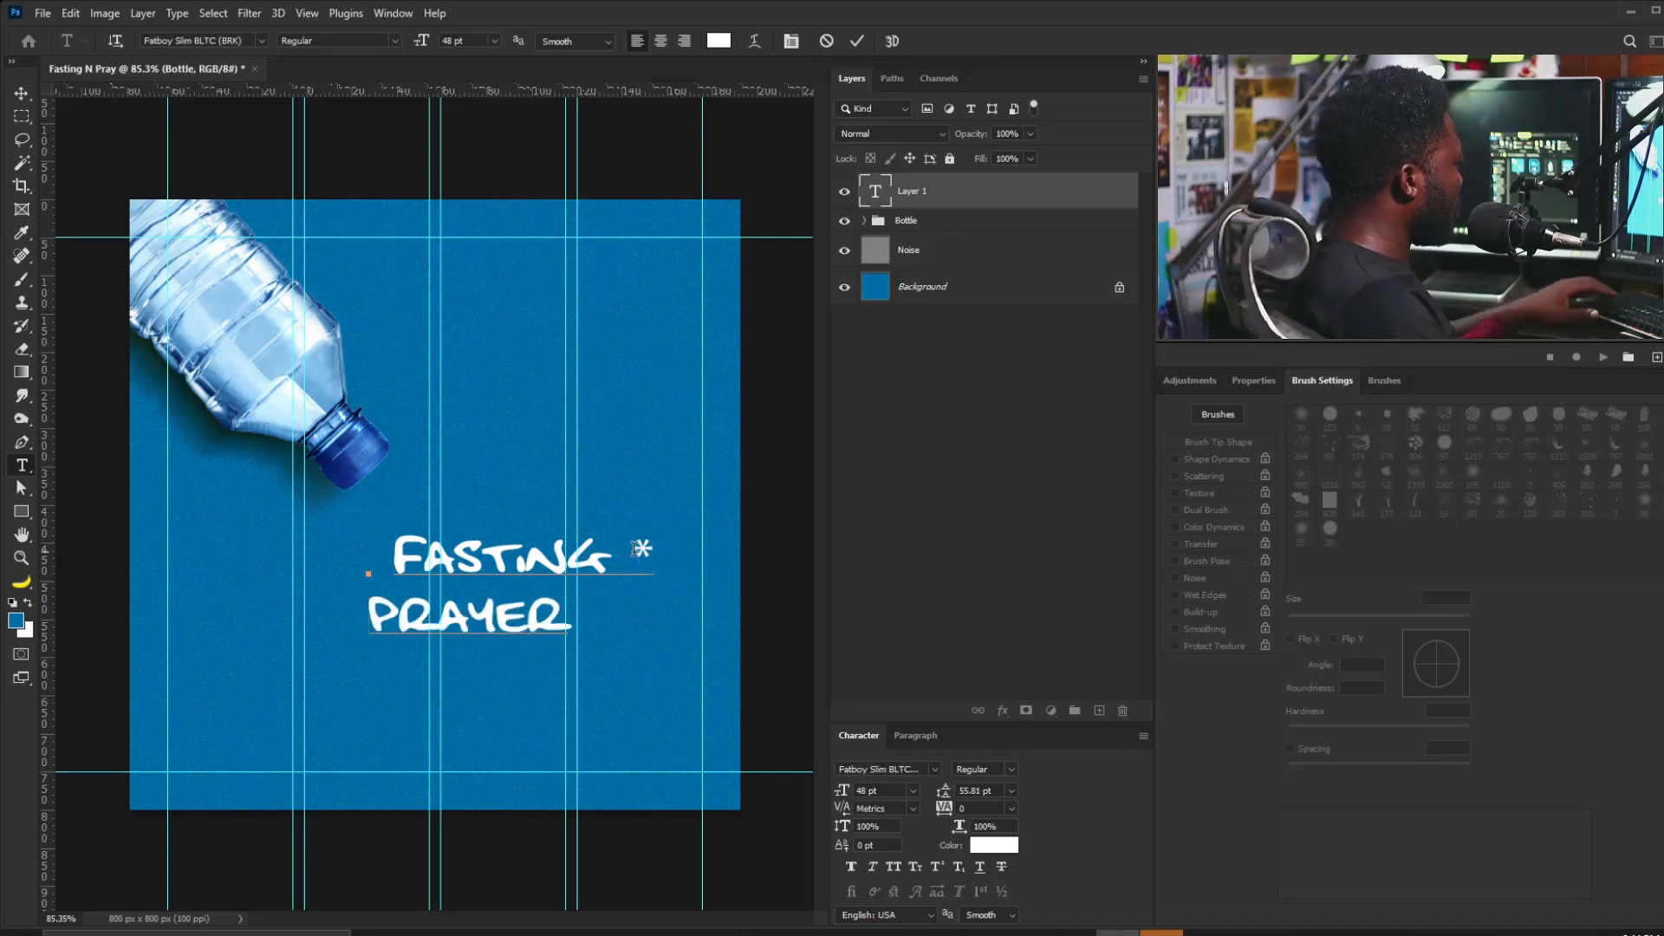
{"action": "left_click_drag", "start_coordinate": [638, 552], "coordinate": [702, 550]}
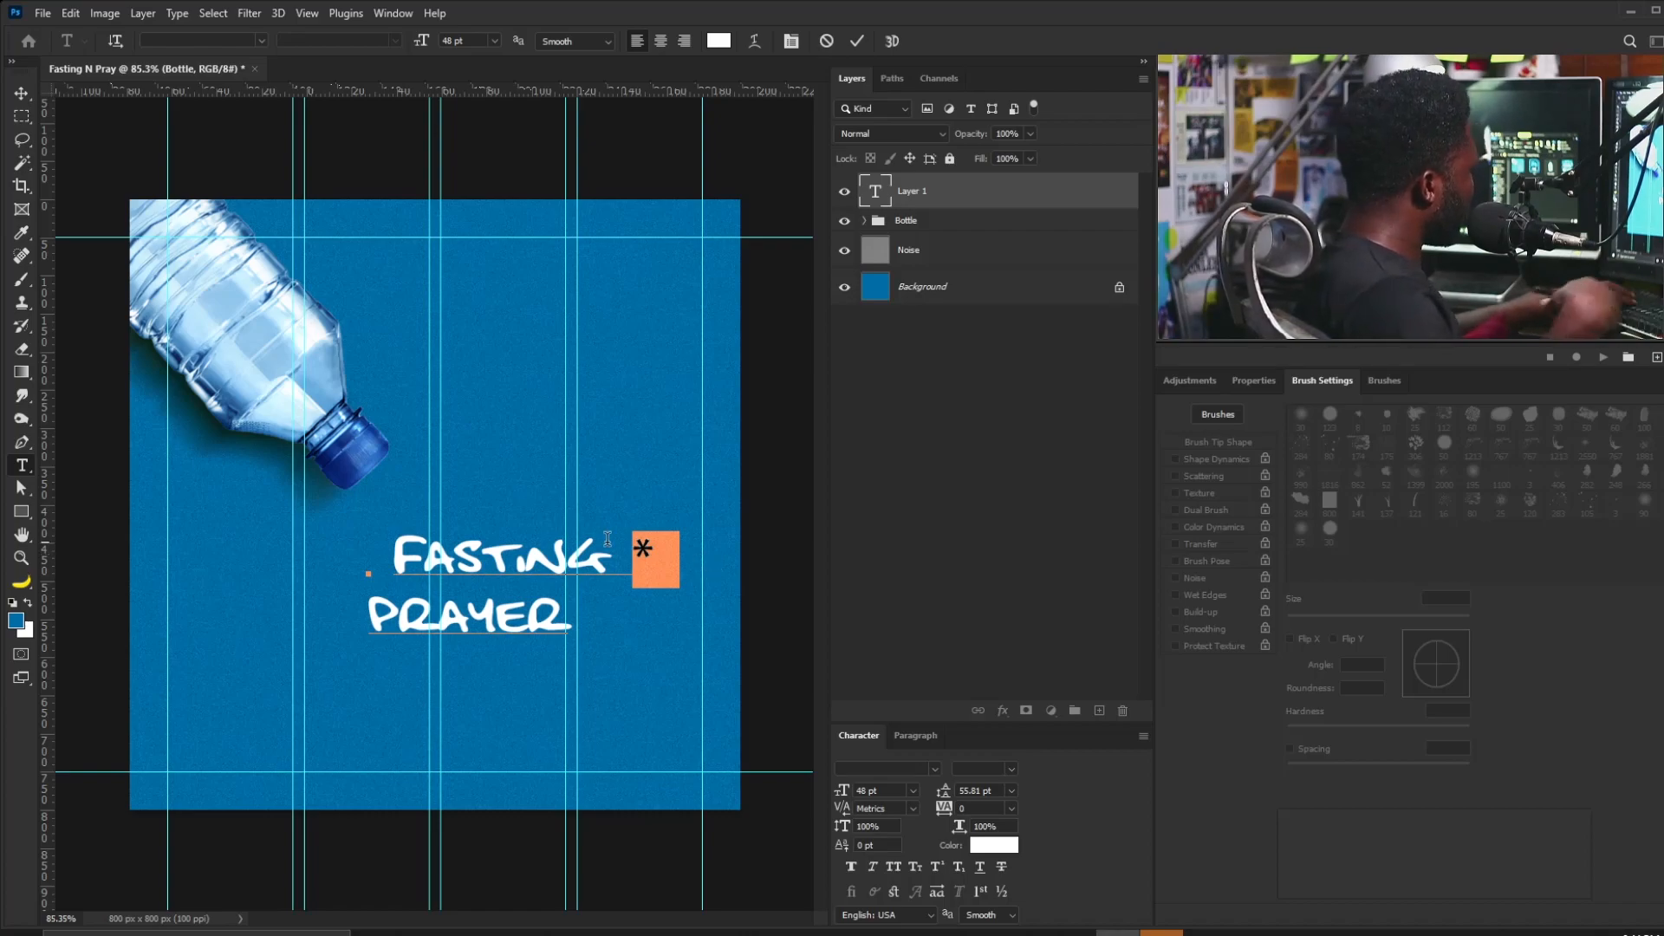
{"action": "type", "text": "&"}
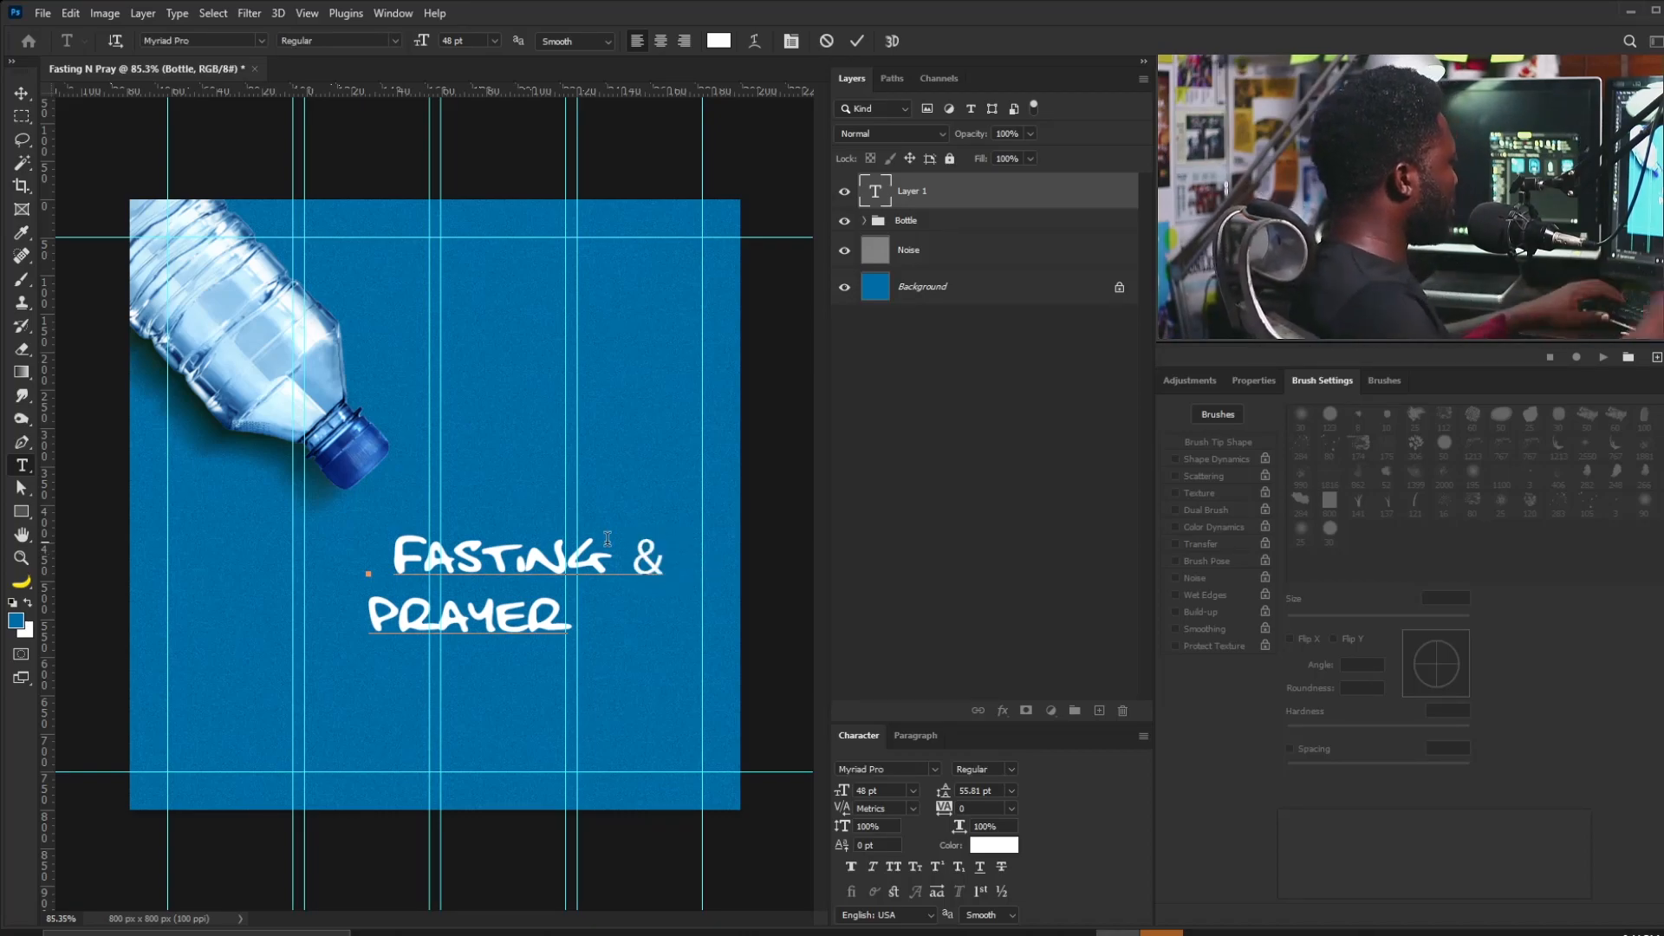
Set the font of the heading's "&" character to Bambe.
{"action": "left_click_drag", "start_coordinate": [632, 555], "coordinate": [726, 561]}
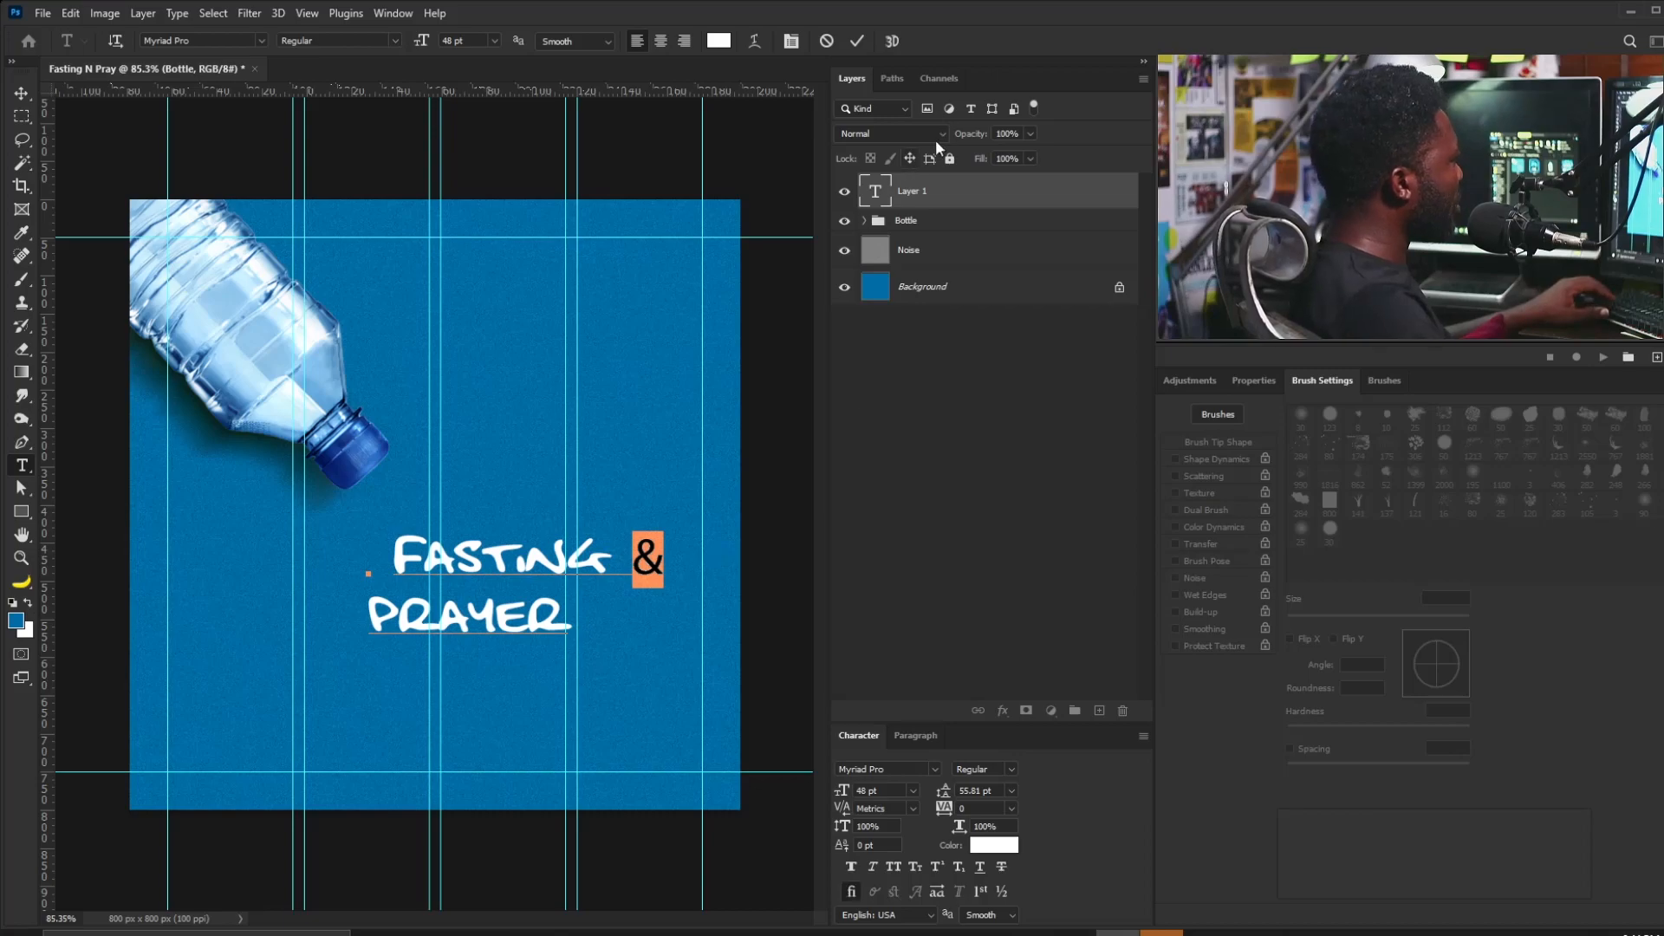
{"action": "key", "text": "ctrl+Return"}
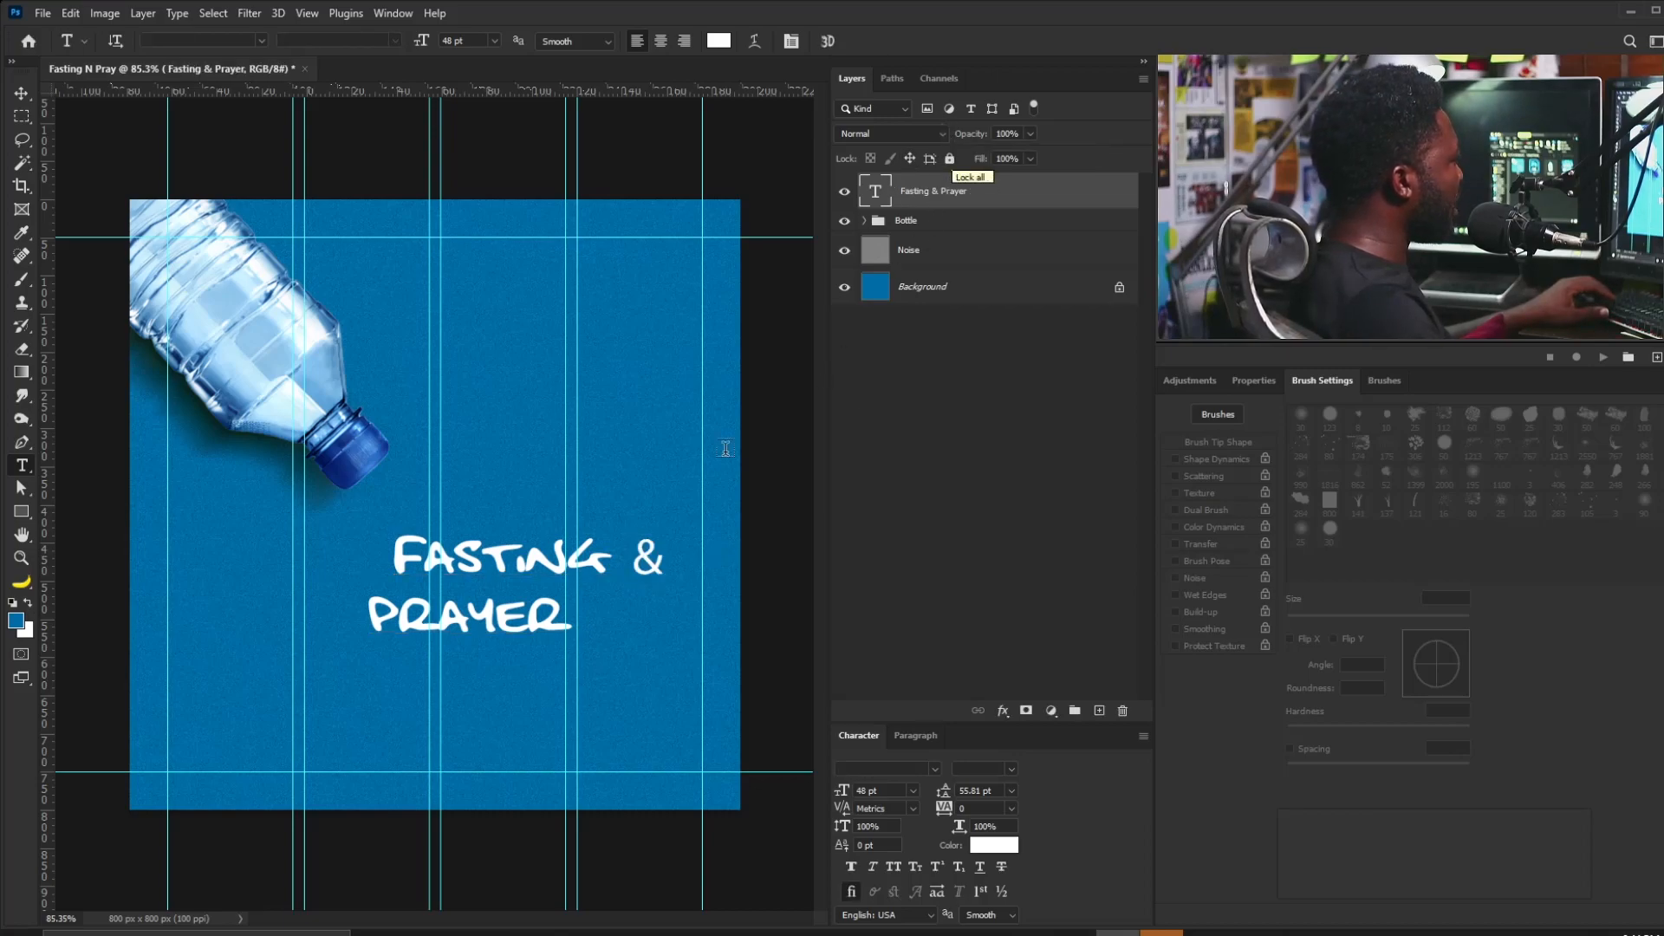
{"action": "left_click", "coordinate": [621, 578]}
{"action": "double_click", "coordinate": [648, 559]}
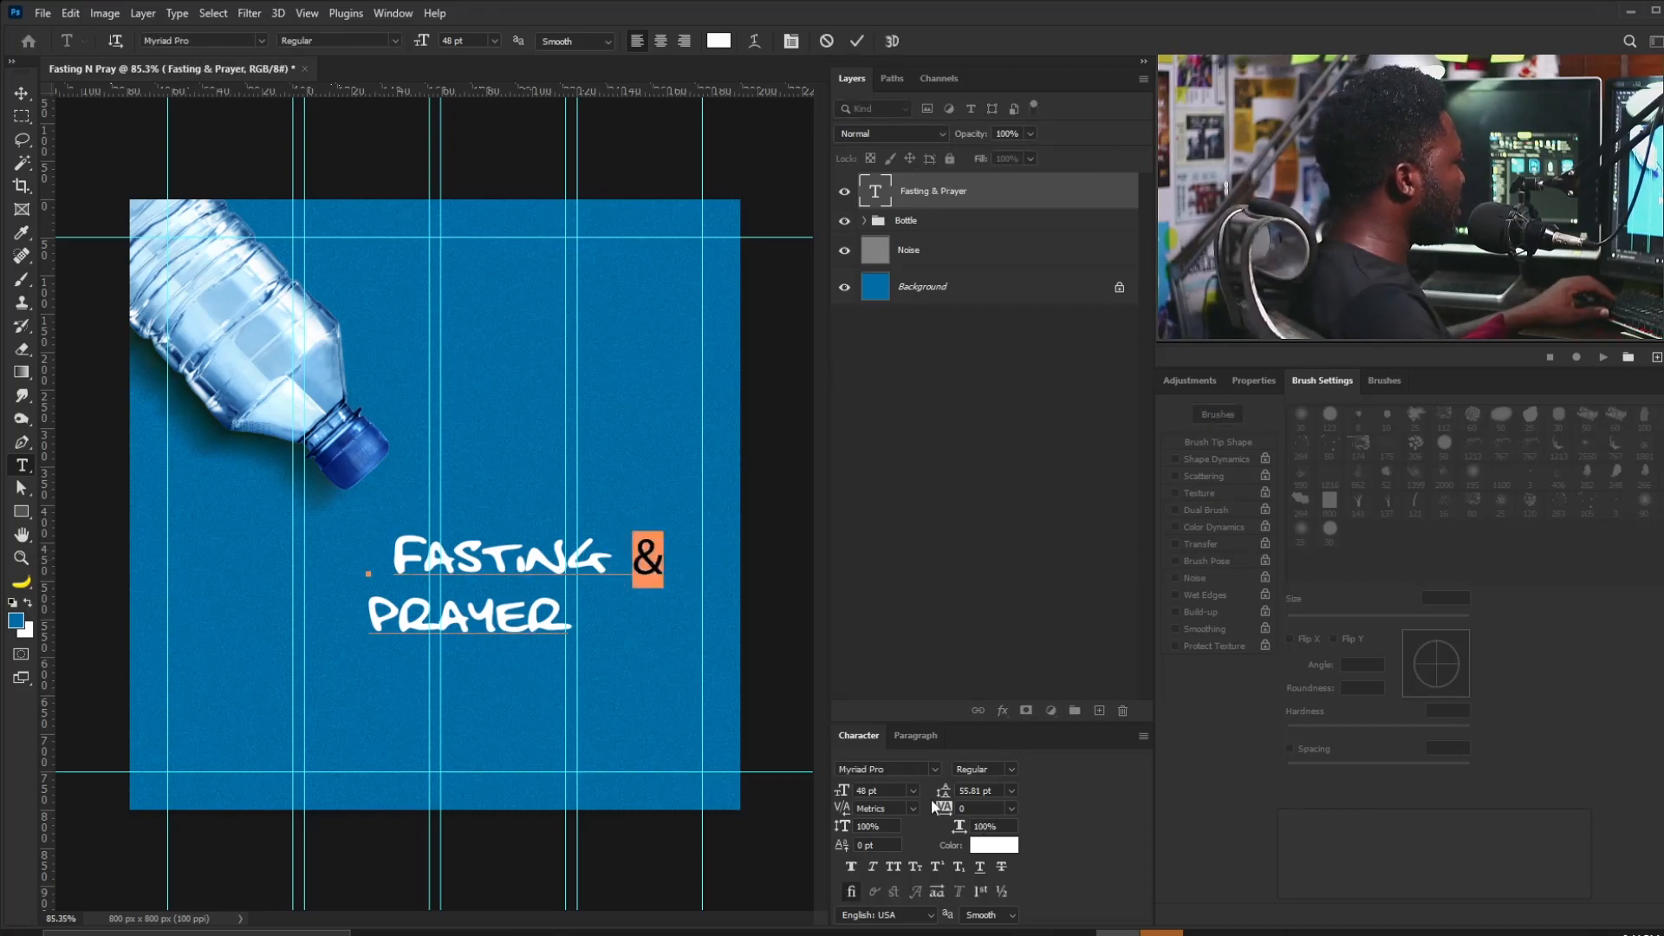
{"action": "left_click", "coordinate": [934, 770]}
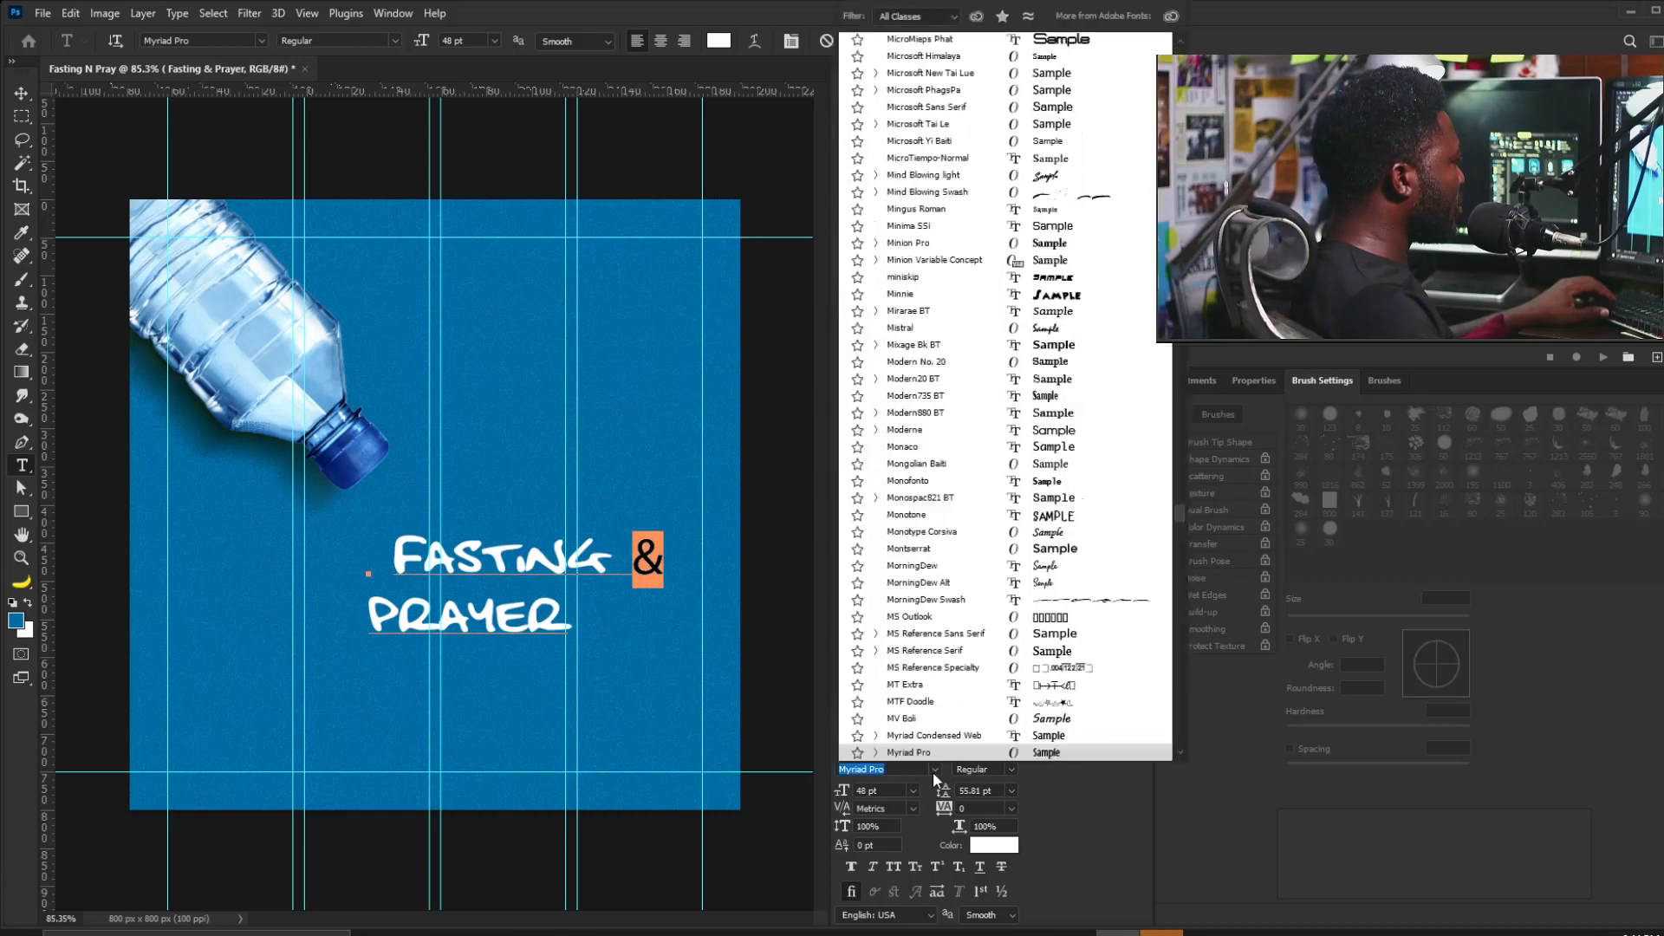
{"action": "left_click_drag", "start_coordinate": [1180, 518], "coordinate": [1178, 31]}
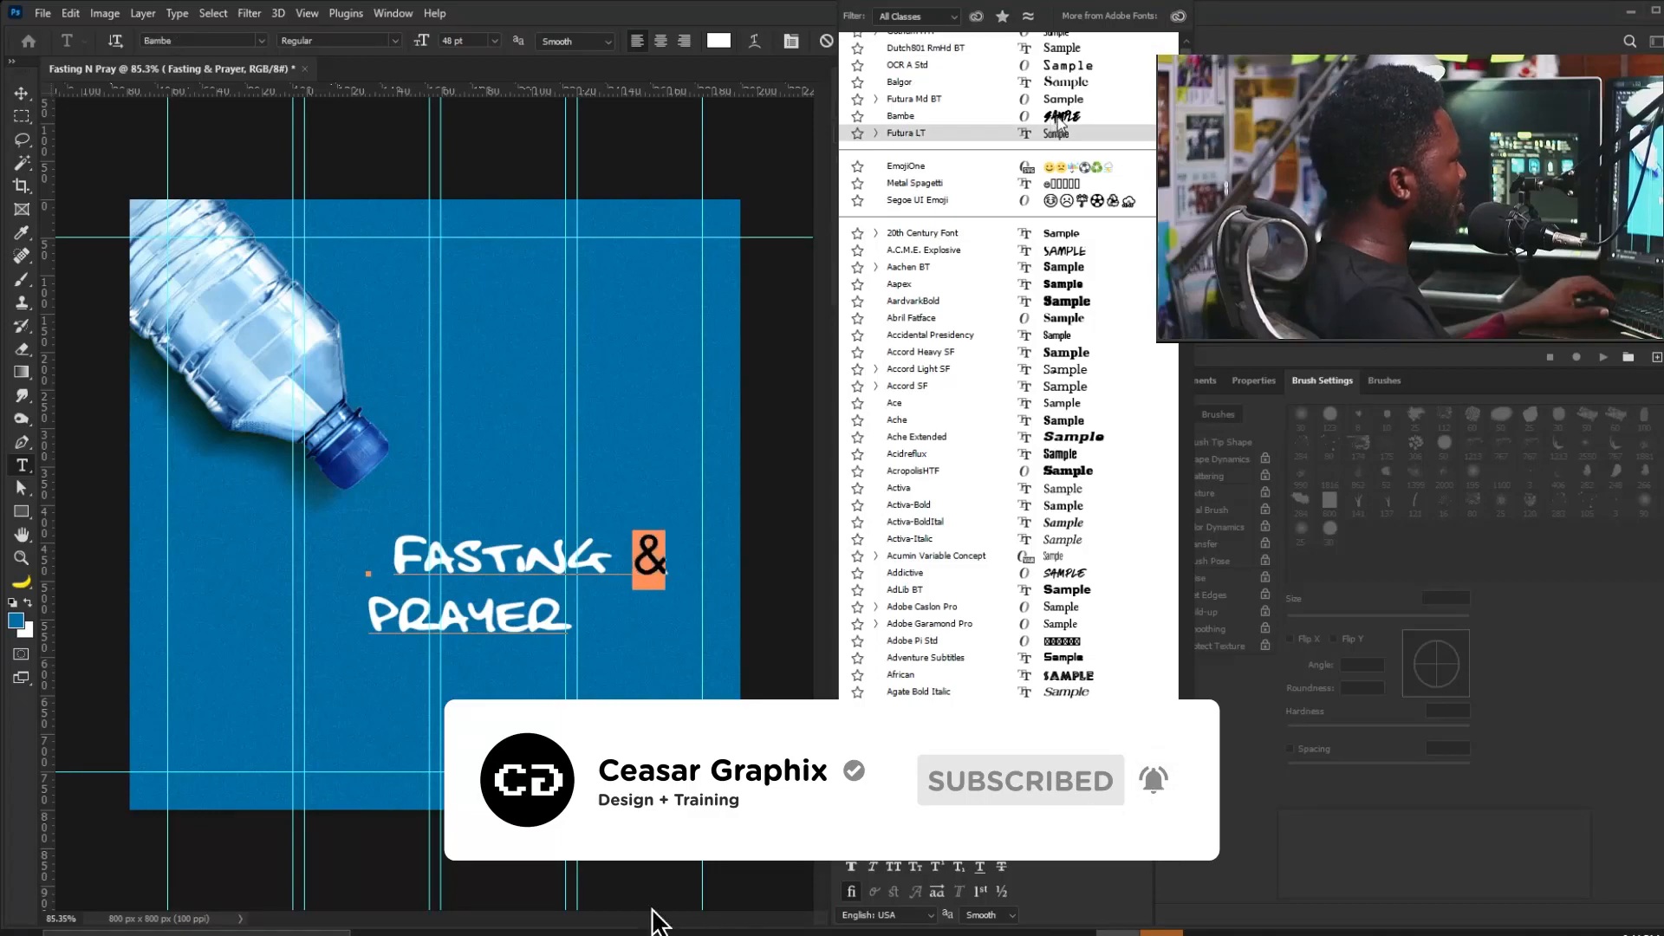
{"action": "left_click", "coordinate": [902, 116]}
{"action": "left_click", "coordinate": [635, 555]}
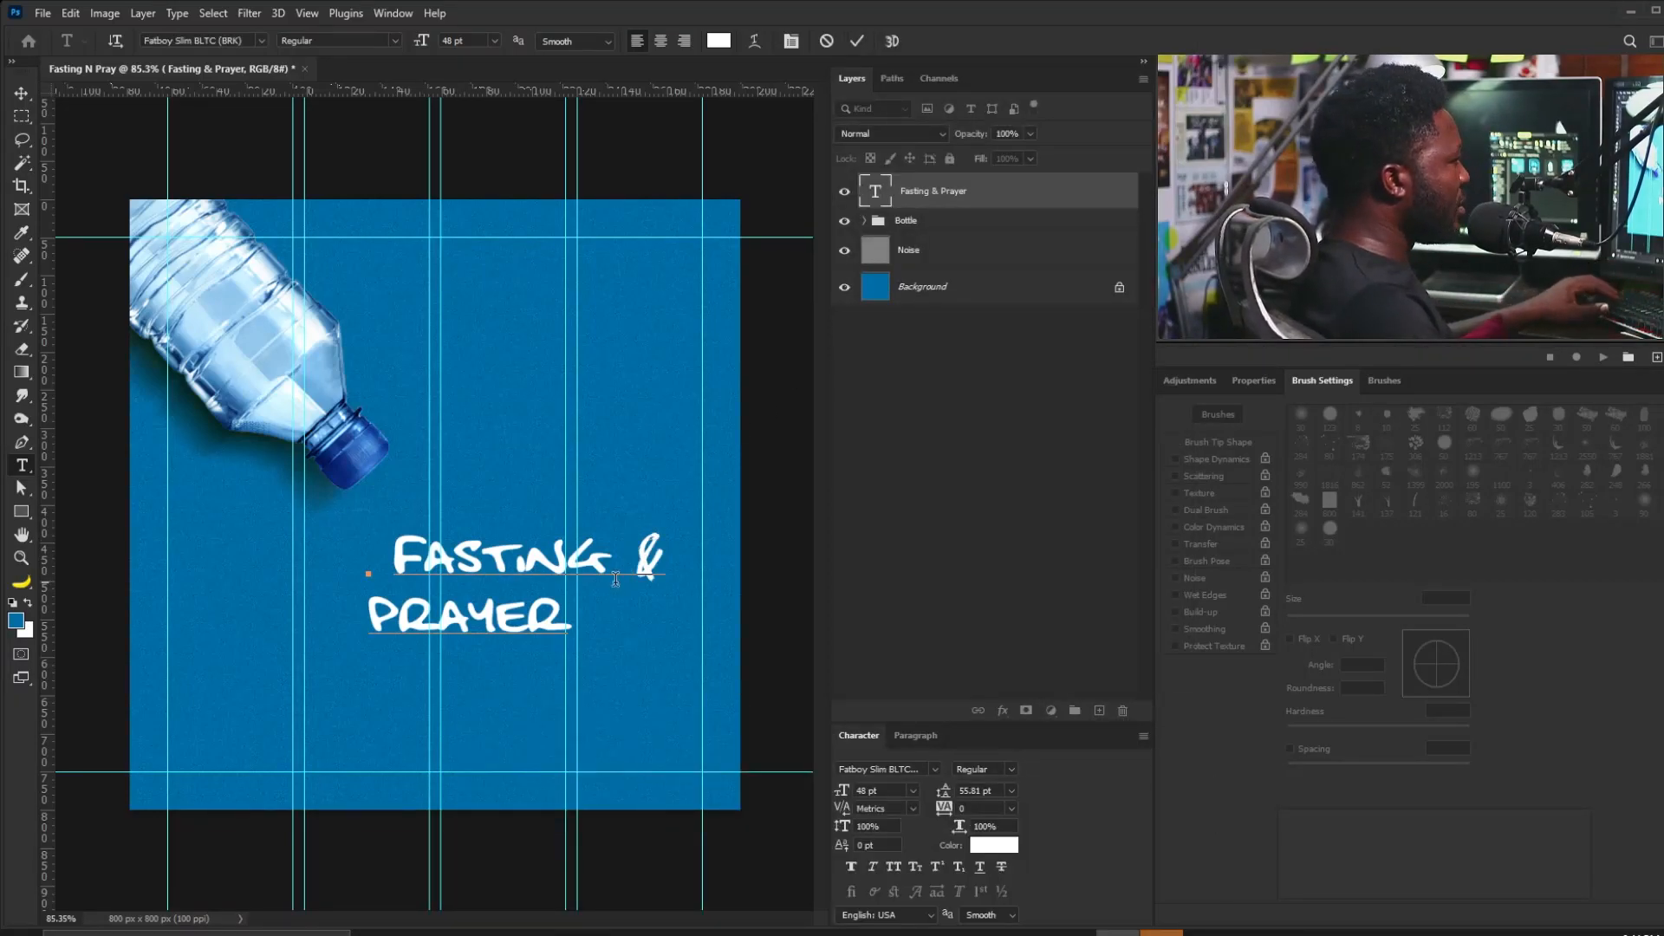
Delete the leading space before "Fasting" so both heading lines start at the same left edge, and commit the text.
{"action": "left_click_drag", "start_coordinate": [396, 561], "coordinate": [252, 561]}
{"action": "key", "text": "BackSpace"}
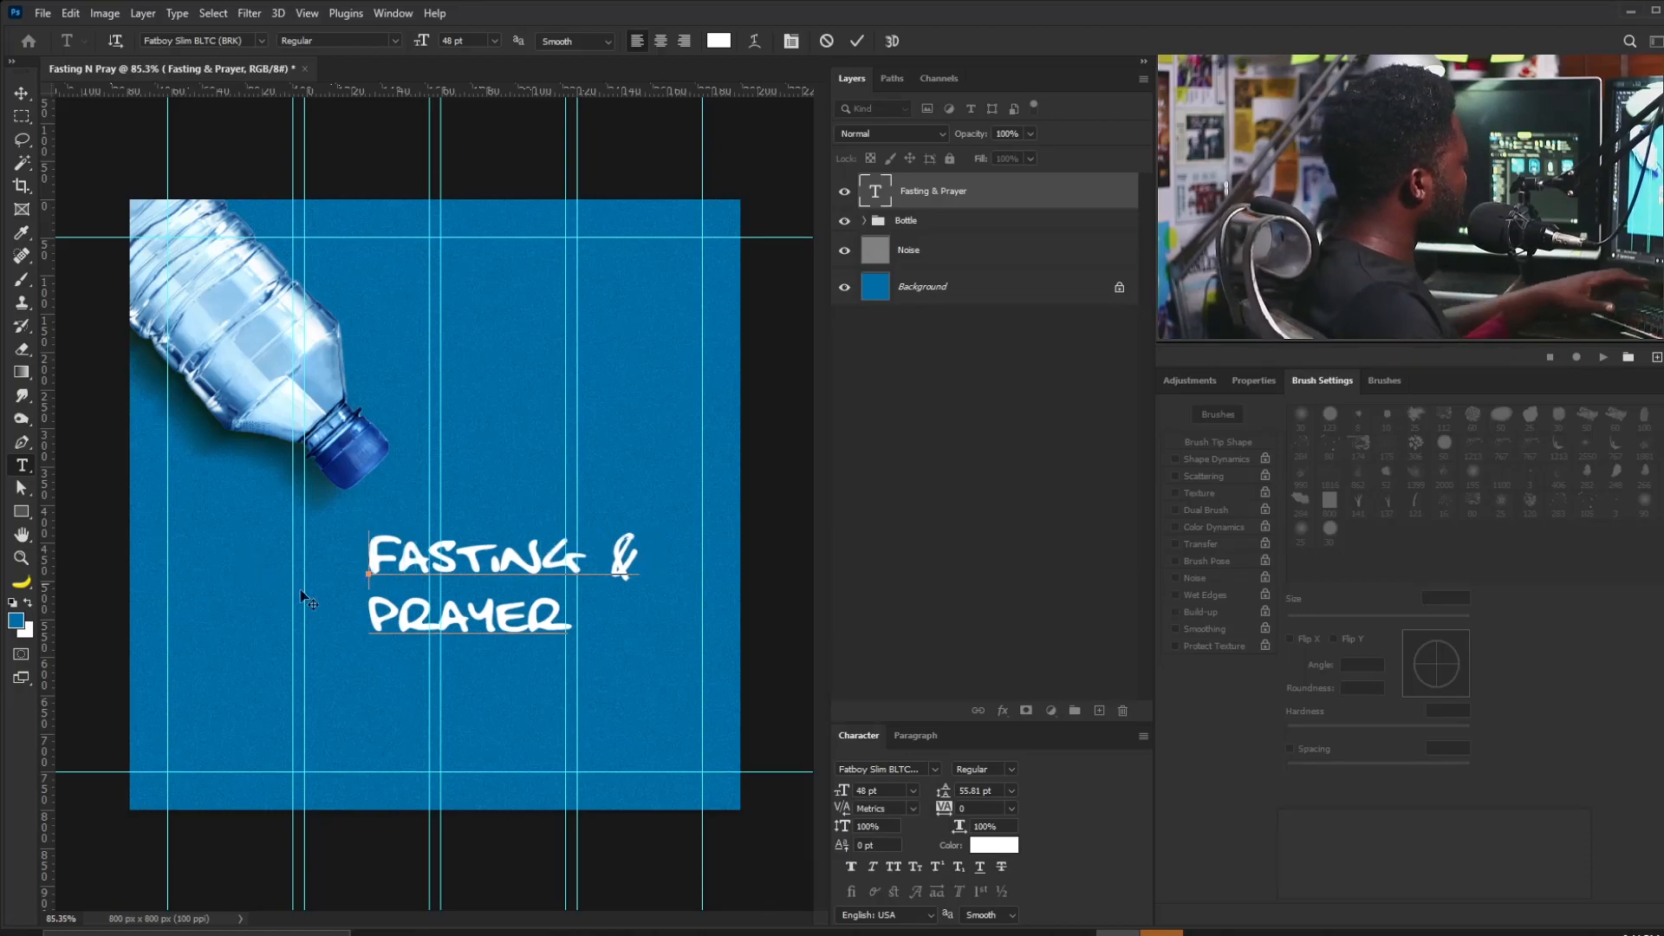
{"action": "key", "text": "ctrl+Return"}
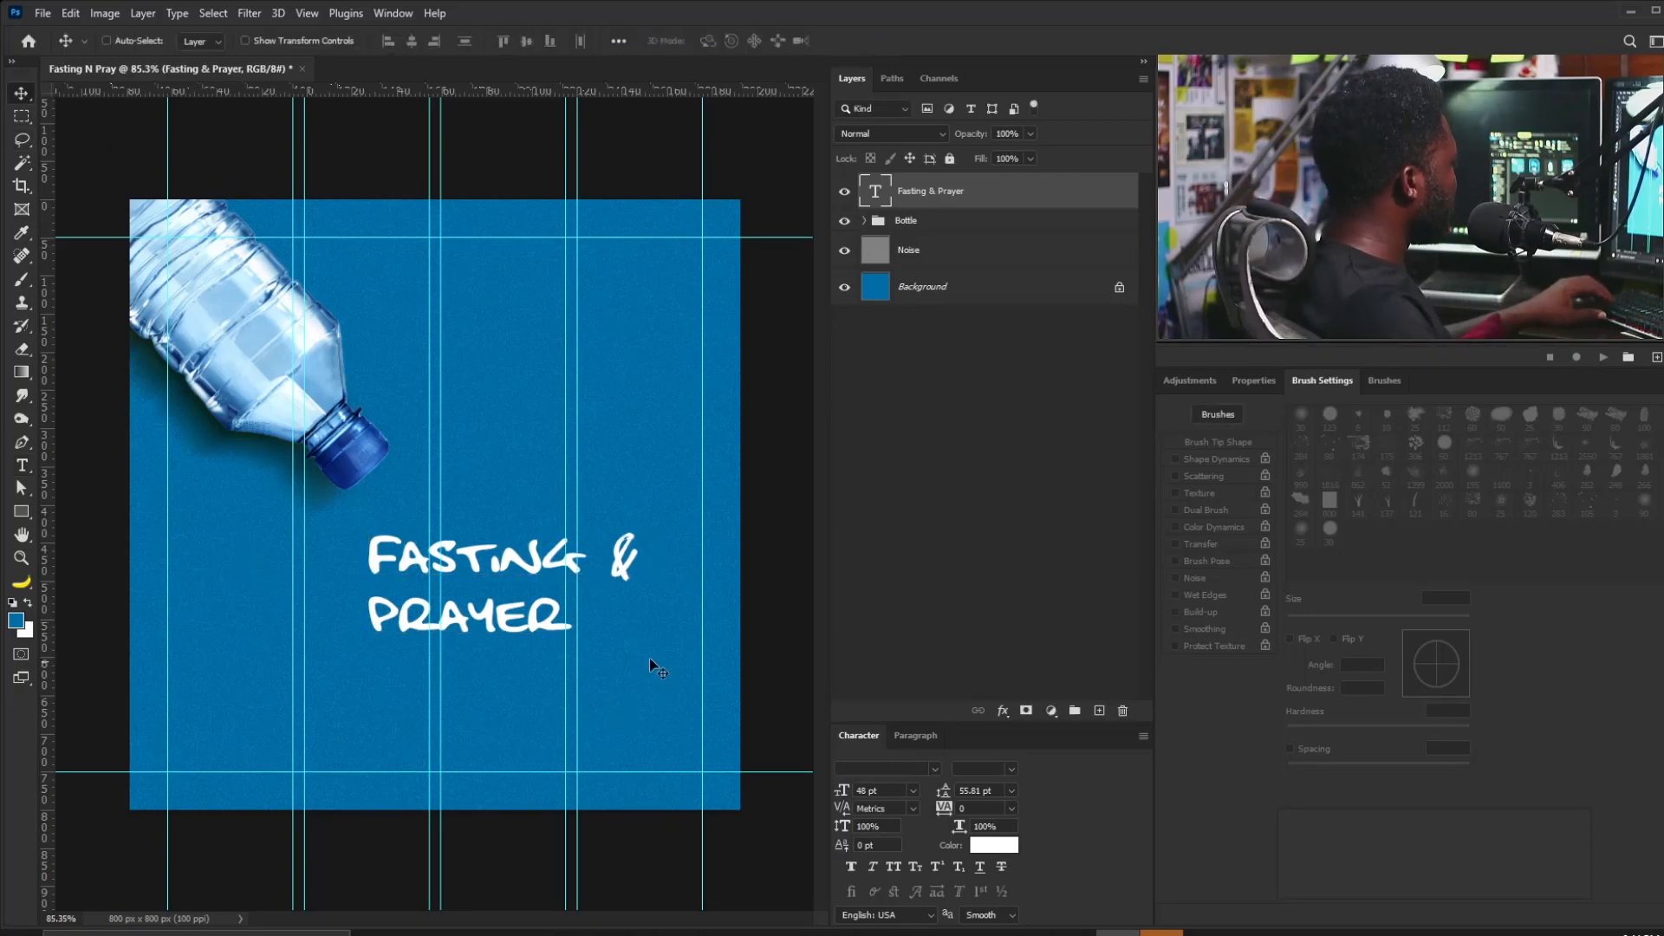
Scale the Fasting & Prayer text down to 23.3 pt and align its left edge with the central guide beside the bottle cap.
{"action": "key", "text": "ctrl+t"}
{"action": "mouse_move", "coordinate": [631, 535]}
{"action": "left_mouse_down"}
{"action": "mouse_move", "coordinate": [578, 555]}
{"action": "mouse_move", "coordinate": [498, 505]}
{"action": "mouse_move", "coordinate": [500, 474]}
{"action": "mouse_move", "coordinate": [583, 489]}
{"action": "mouse_move", "coordinate": [499, 519]}
{"action": "left_mouse_up"}
{"action": "key", "text": "Return"}
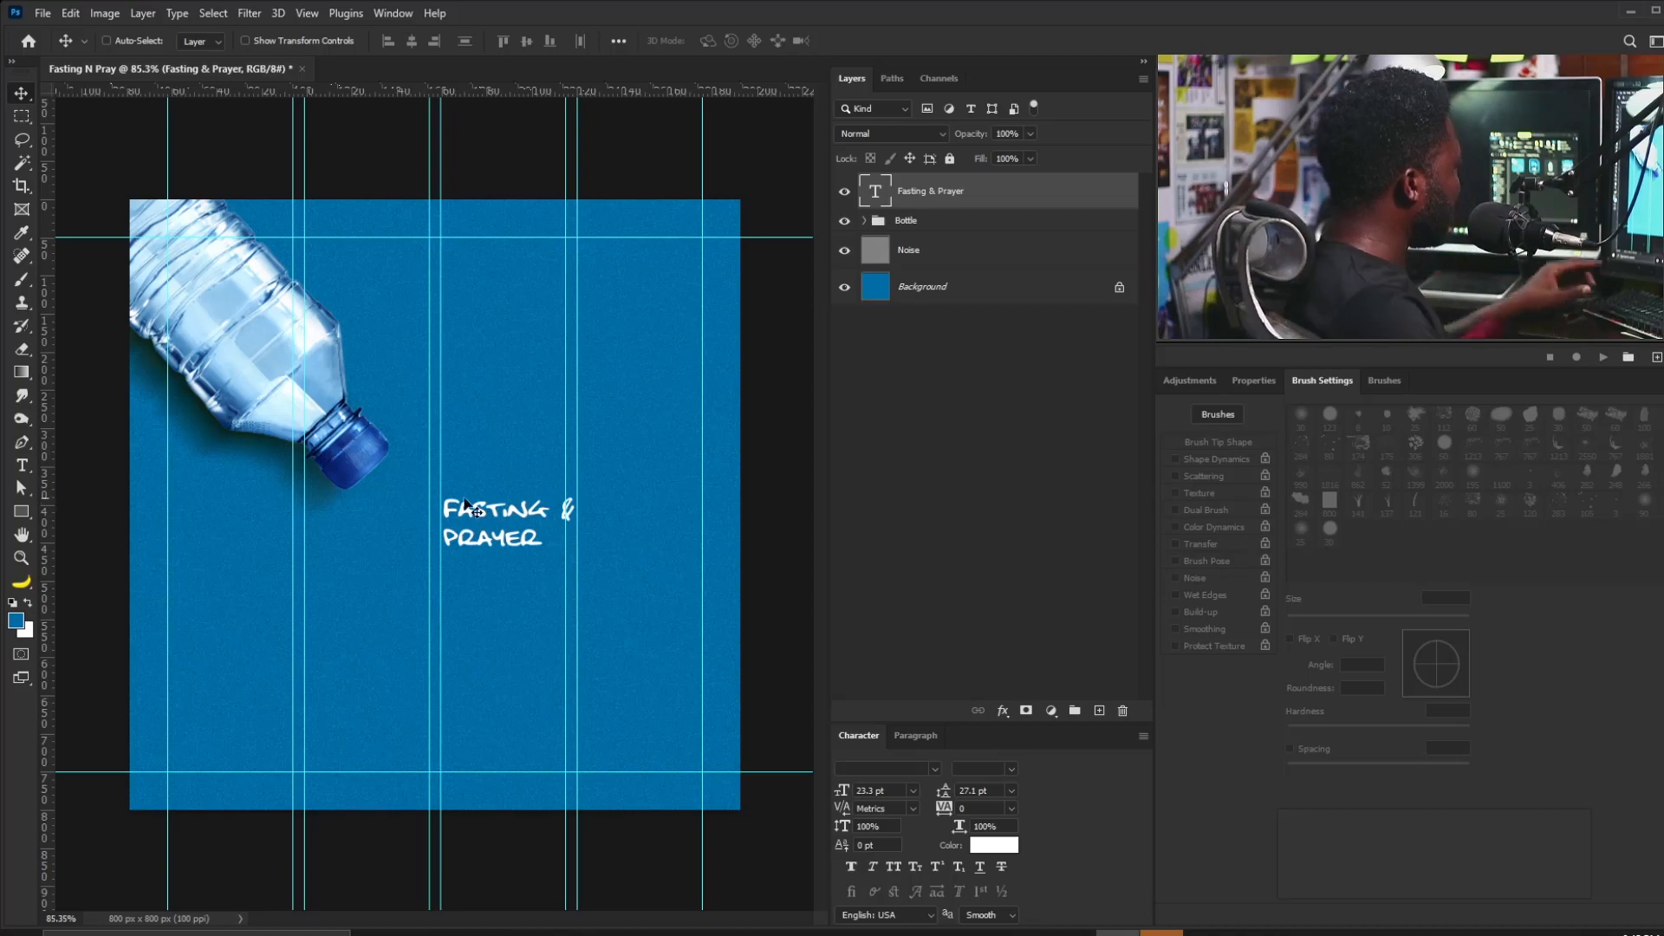
{"action": "key", "text": "Left"}
{"action": "key", "text": "Left"}
{"action": "key", "text": "Left"}
{"action": "key", "text": "Left"}
{"action": "key", "text": "Down"}
{"action": "key", "text": "Down"}
{"action": "key", "text": "Down"}
{"action": "key", "text": "Down"}
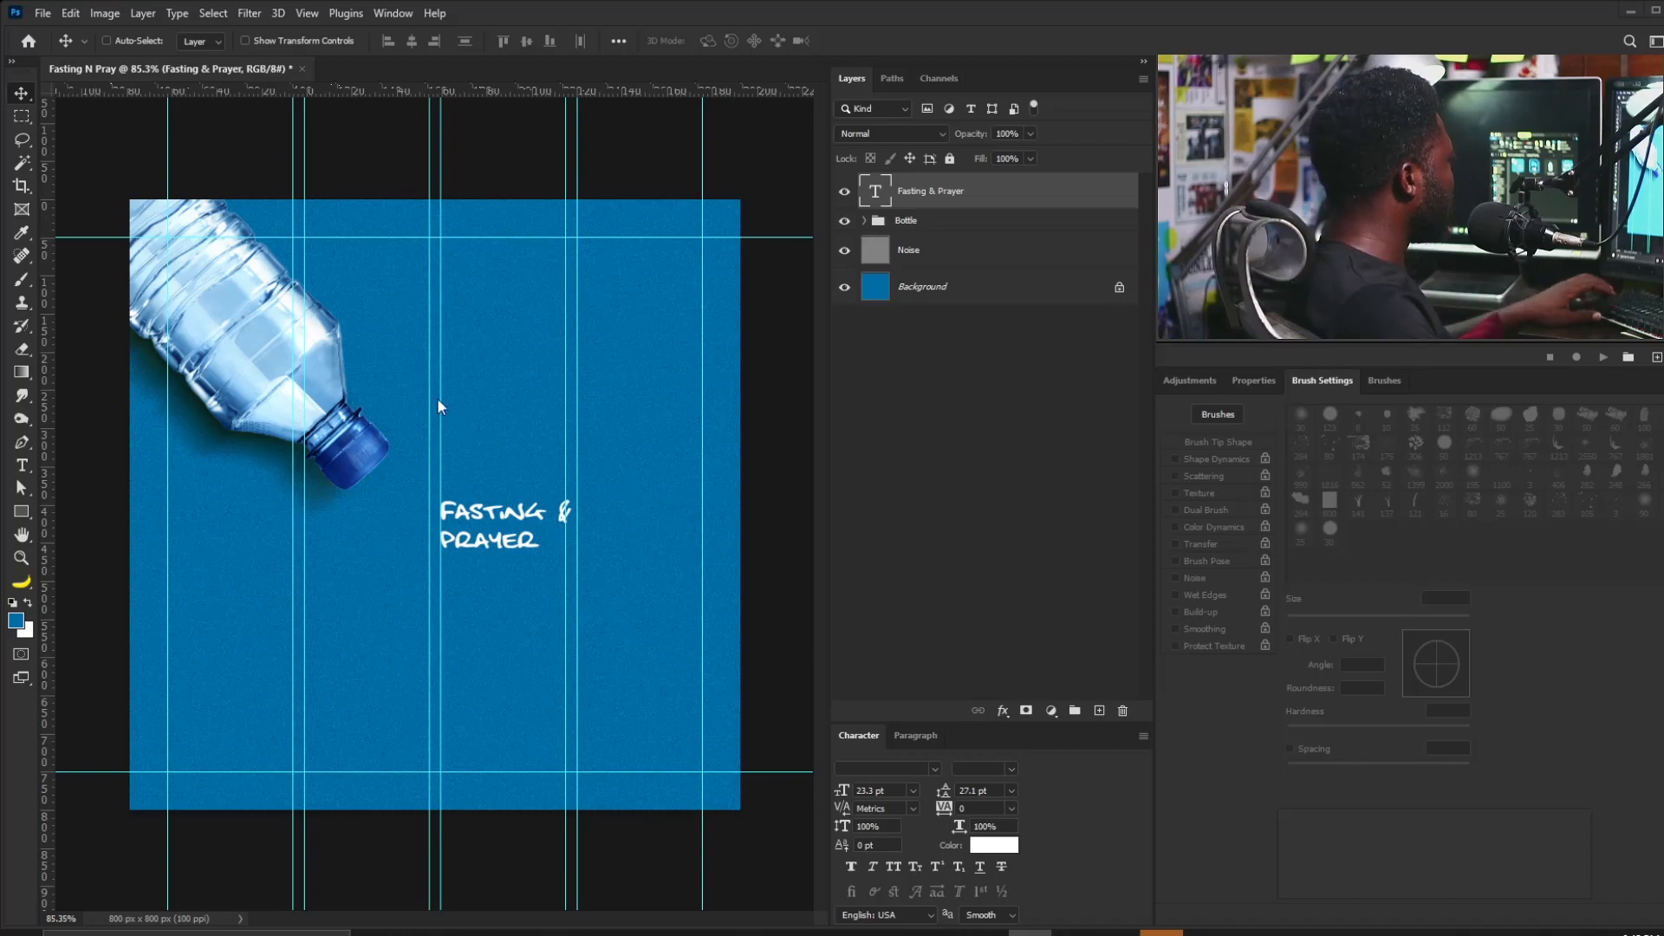
Add a separate text layer reading "All Day" above the Fasting & Prayer heading.
{"action": "left_click", "coordinate": [23, 467]}
{"action": "left_click", "coordinate": [460, 447]}
{"action": "type", "text": "All Day"}
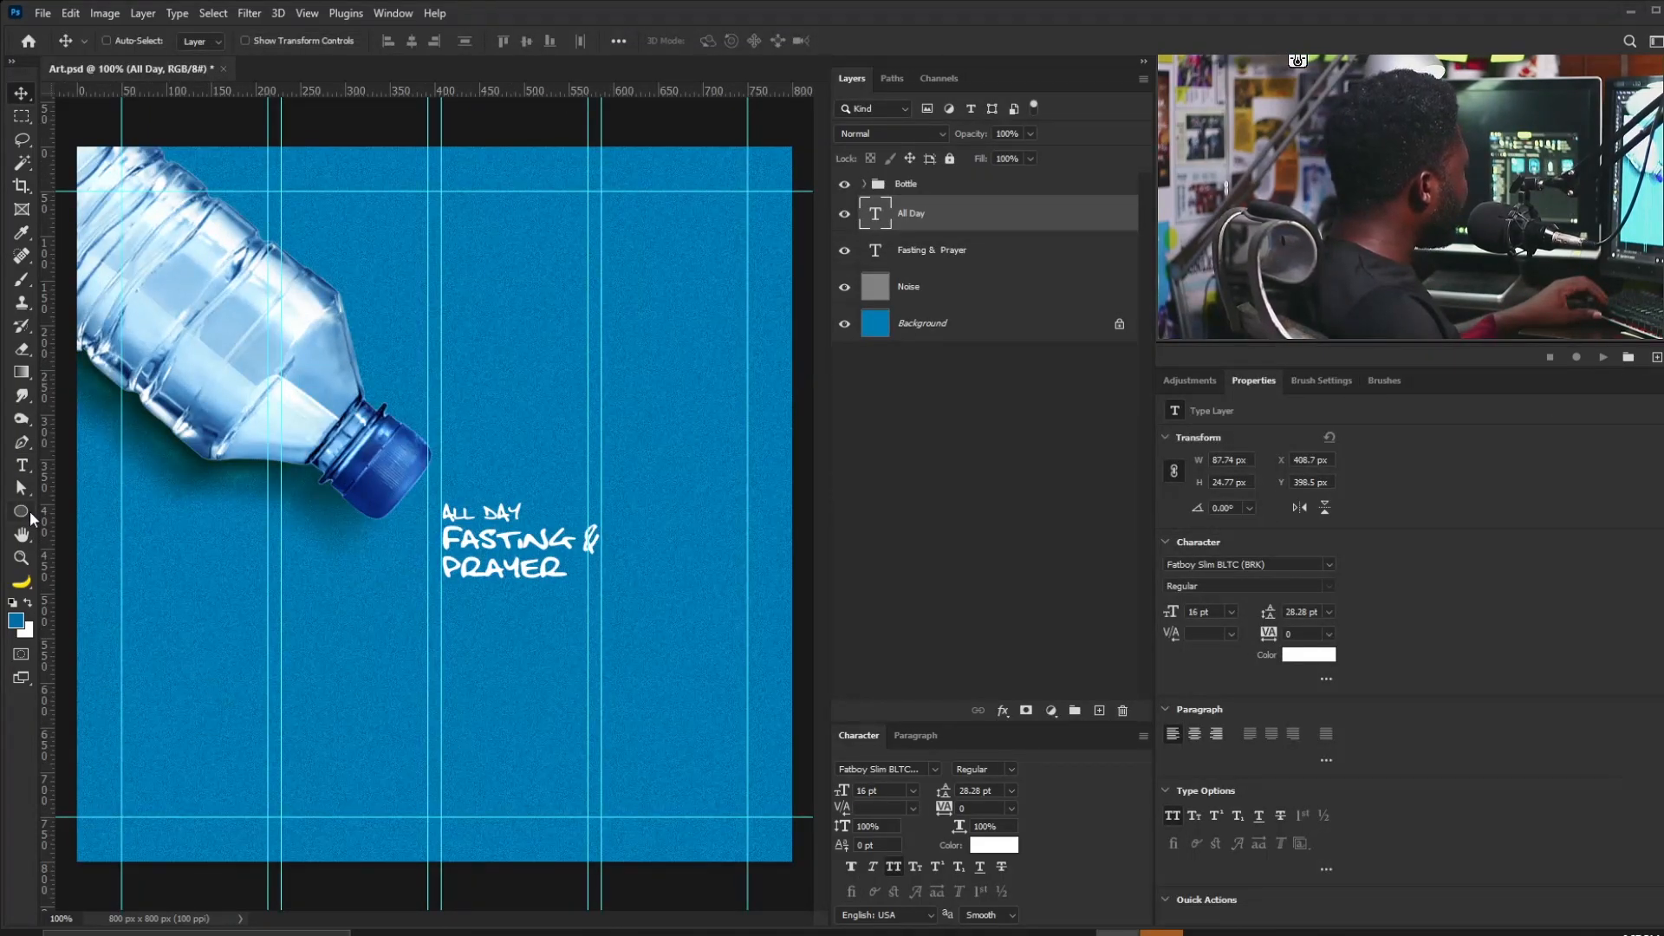
Draw an 89 px circle over the end of the Fasting & Prayer heading and fill it with the recently used orange.
{"action": "left_click", "coordinate": [22, 516]}
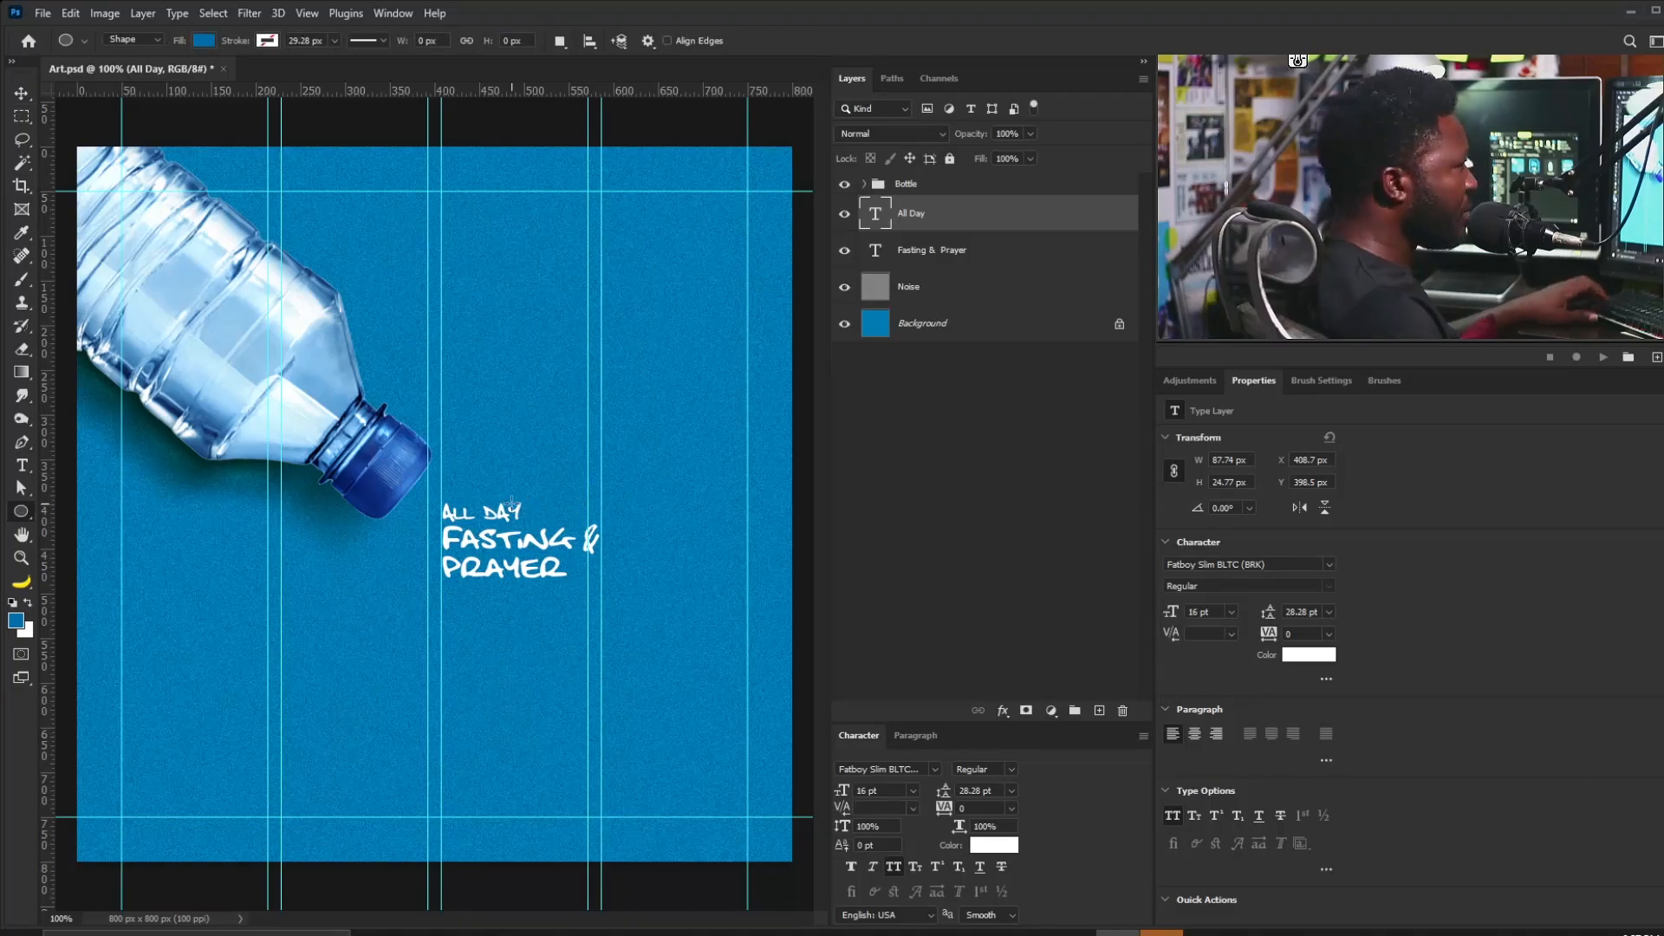
{"action": "left_click_drag", "start_coordinate": [511, 507], "coordinate": [618, 591]}
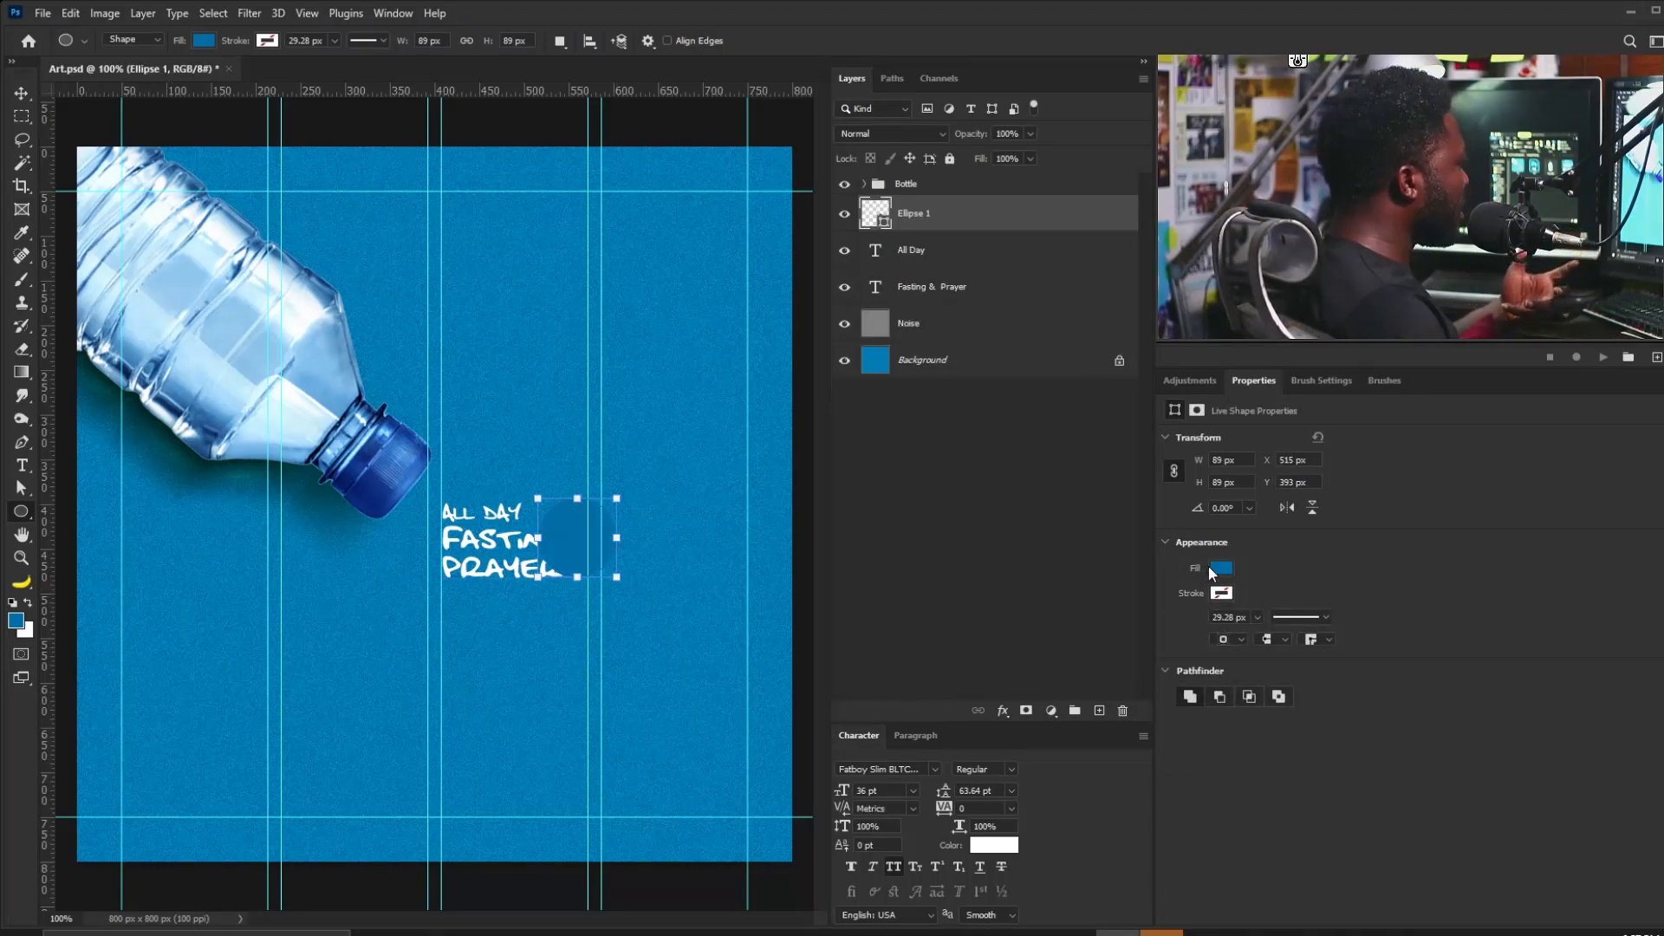
{"action": "left_click", "coordinate": [22, 94]}
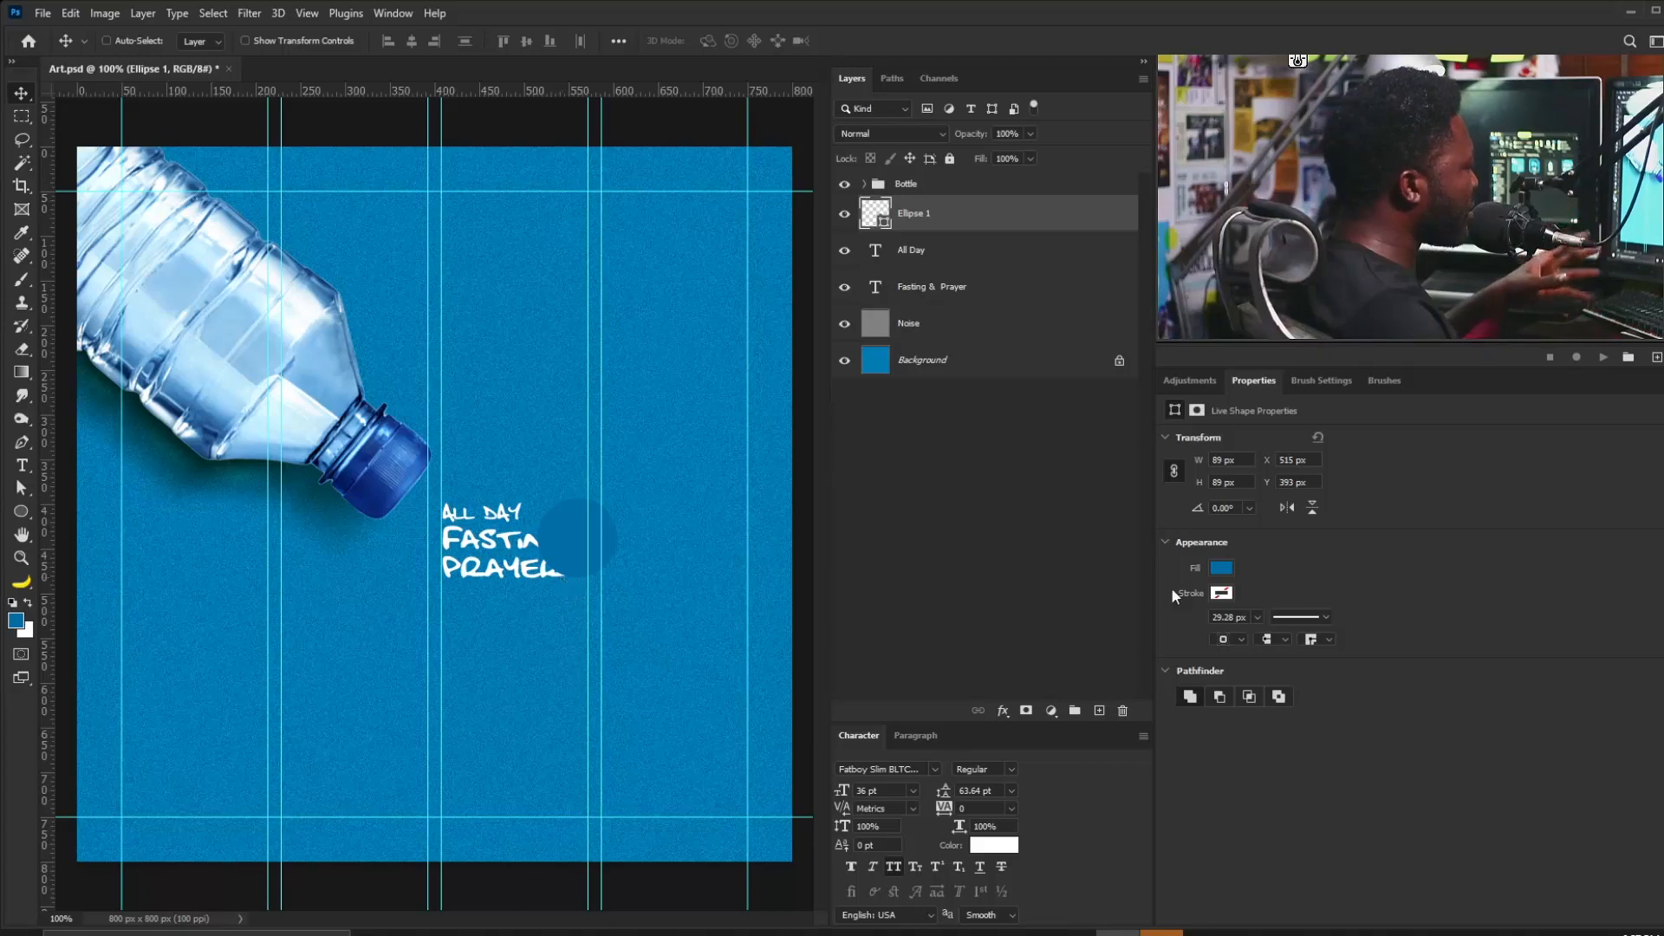
{"action": "left_click", "coordinate": [1222, 569]}
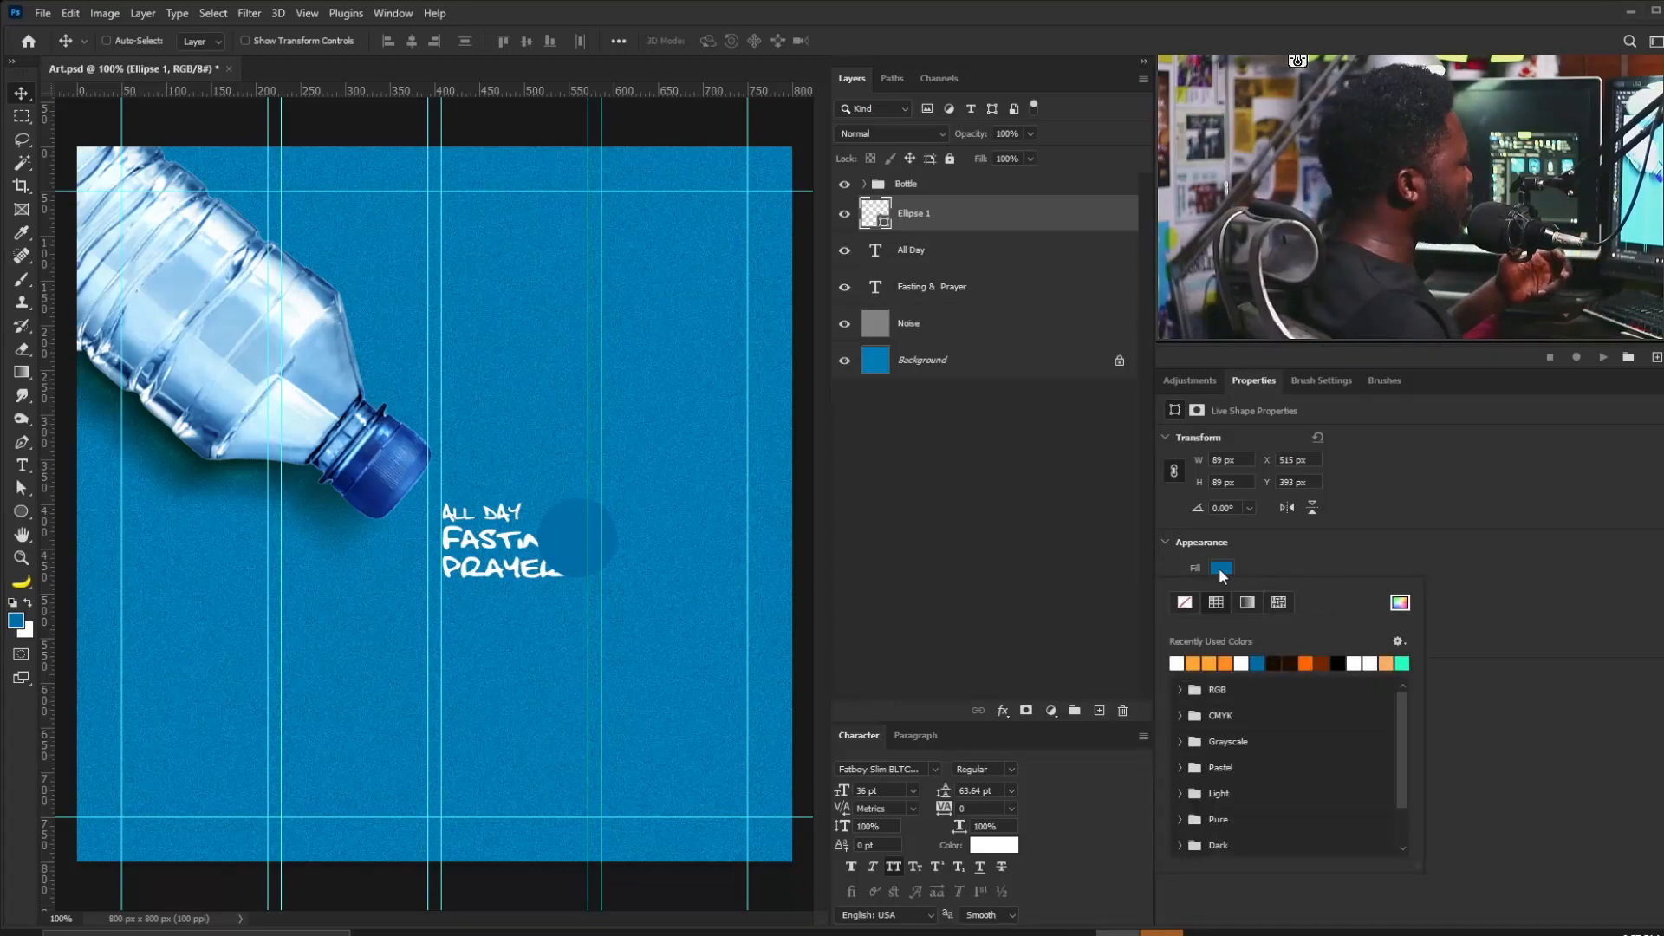
{"action": "left_click", "coordinate": [1208, 663]}
{"action": "left_click", "coordinate": [550, 551]}
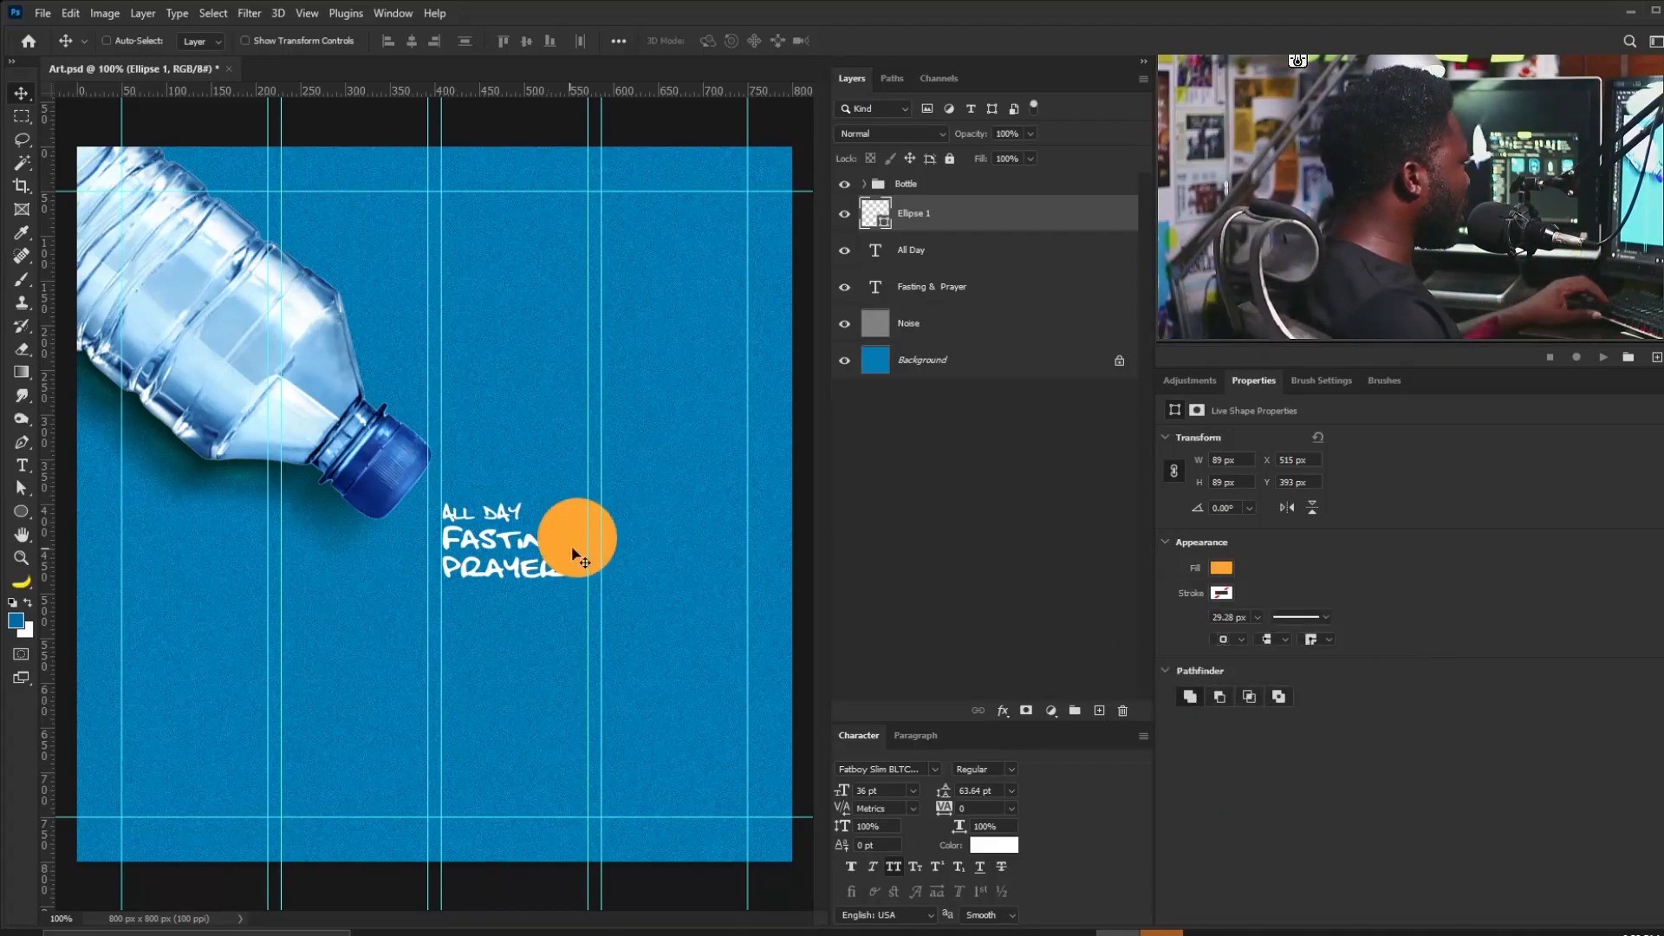
Load the Fasting & Prayer text as a selection, mask the orange circle with it, and invert that mask.
{"action": "left_click", "coordinate": [878, 292], "text": "ctrl"}
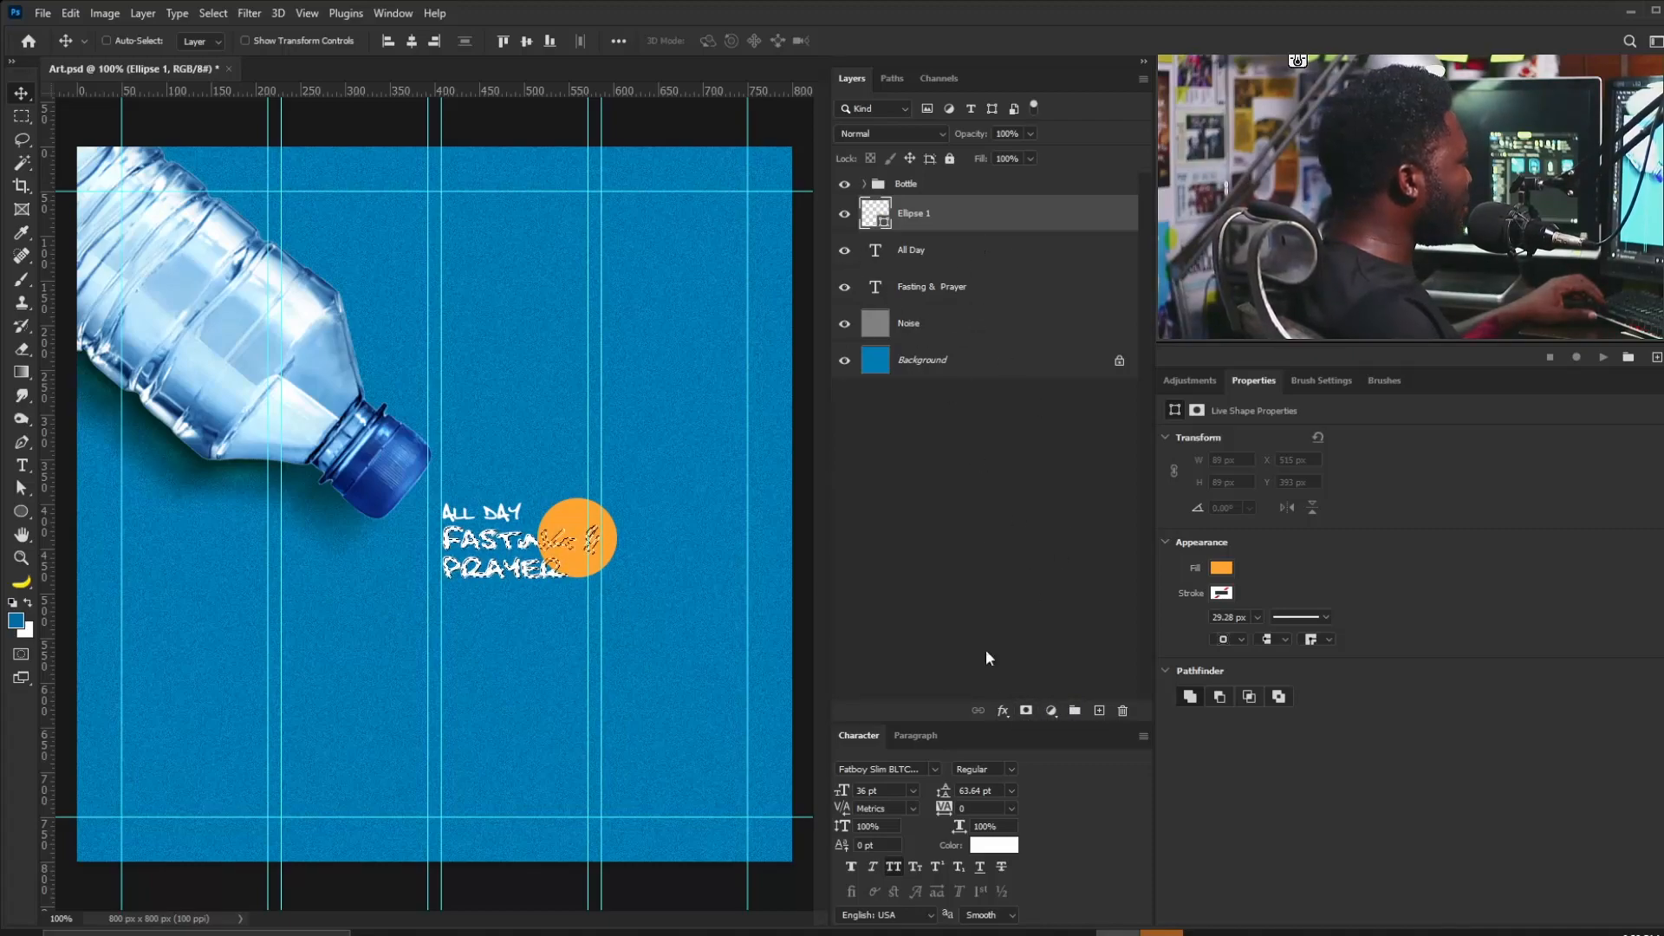
{"action": "left_click", "coordinate": [1026, 713]}
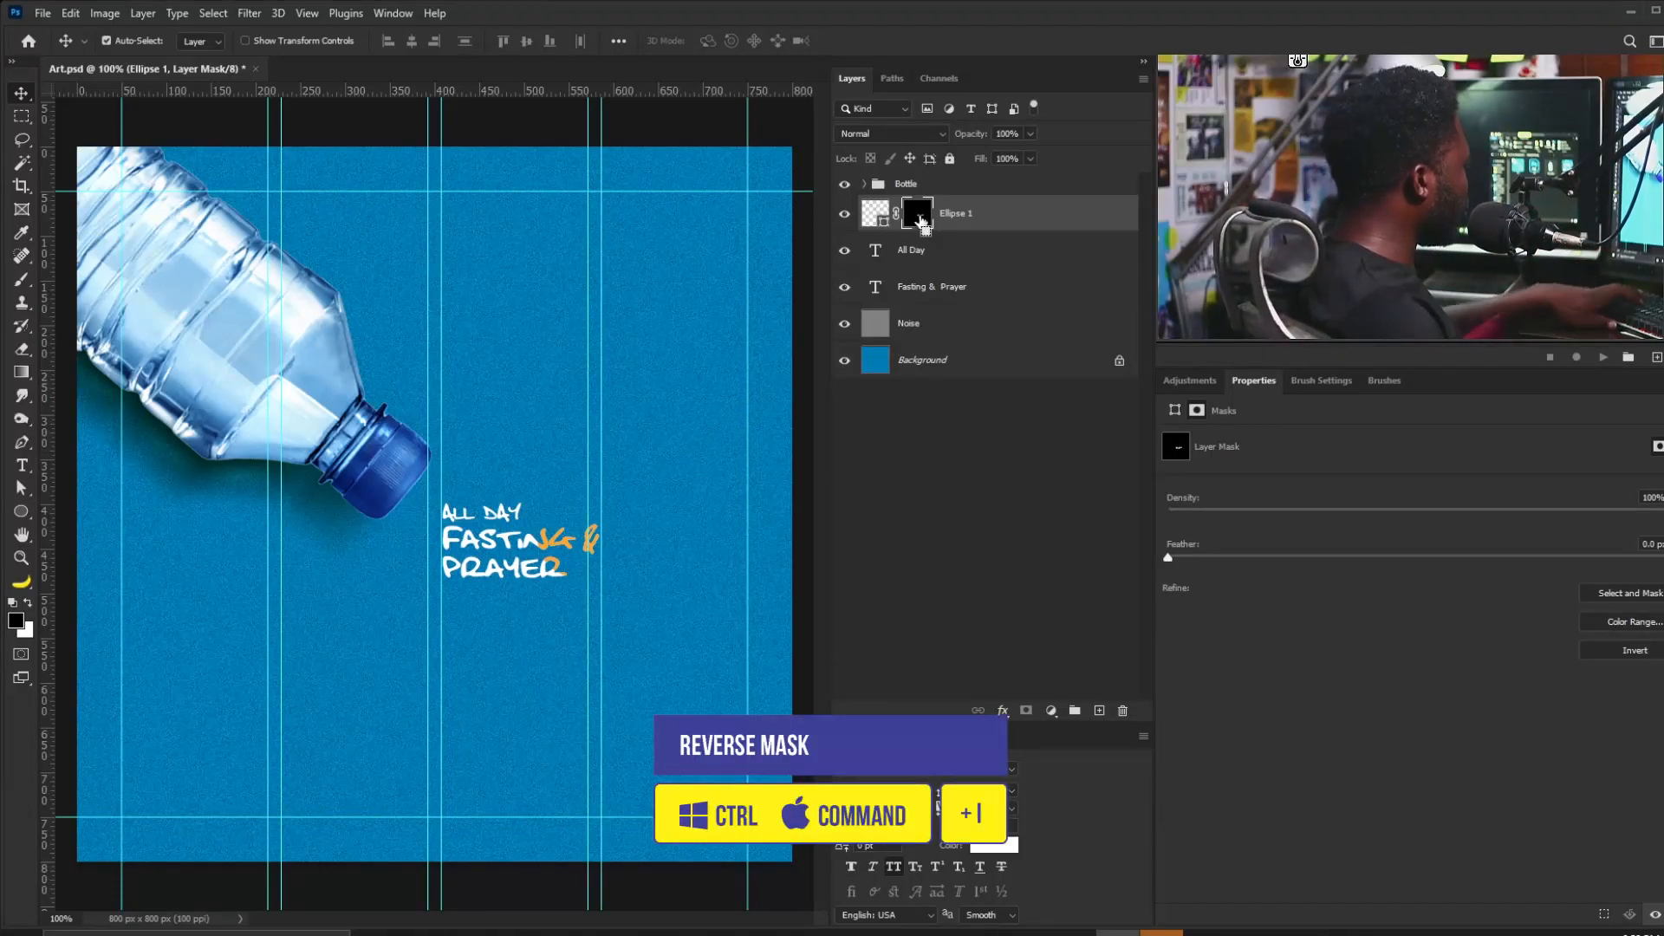
{"action": "key", "text": "ctrl+i"}
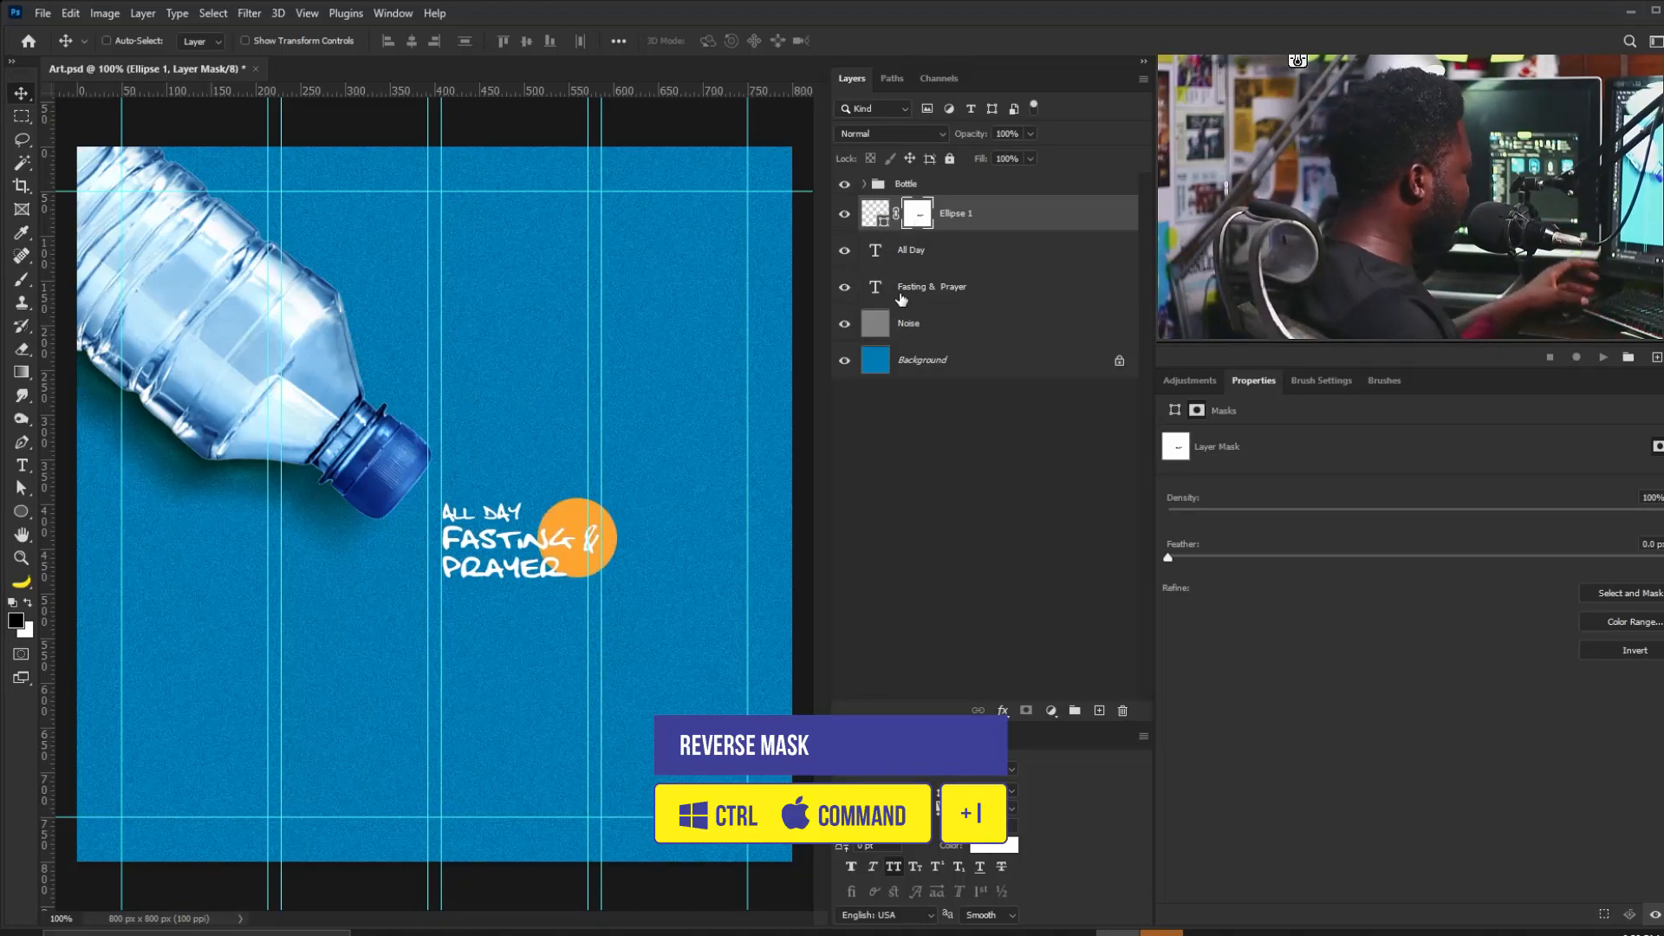
Mask the Fasting & Prayer text with the circle's outline and invert the mask so the letters are cut out inside the circle.
{"action": "left_click", "coordinate": [873, 219], "text": "ctrl"}
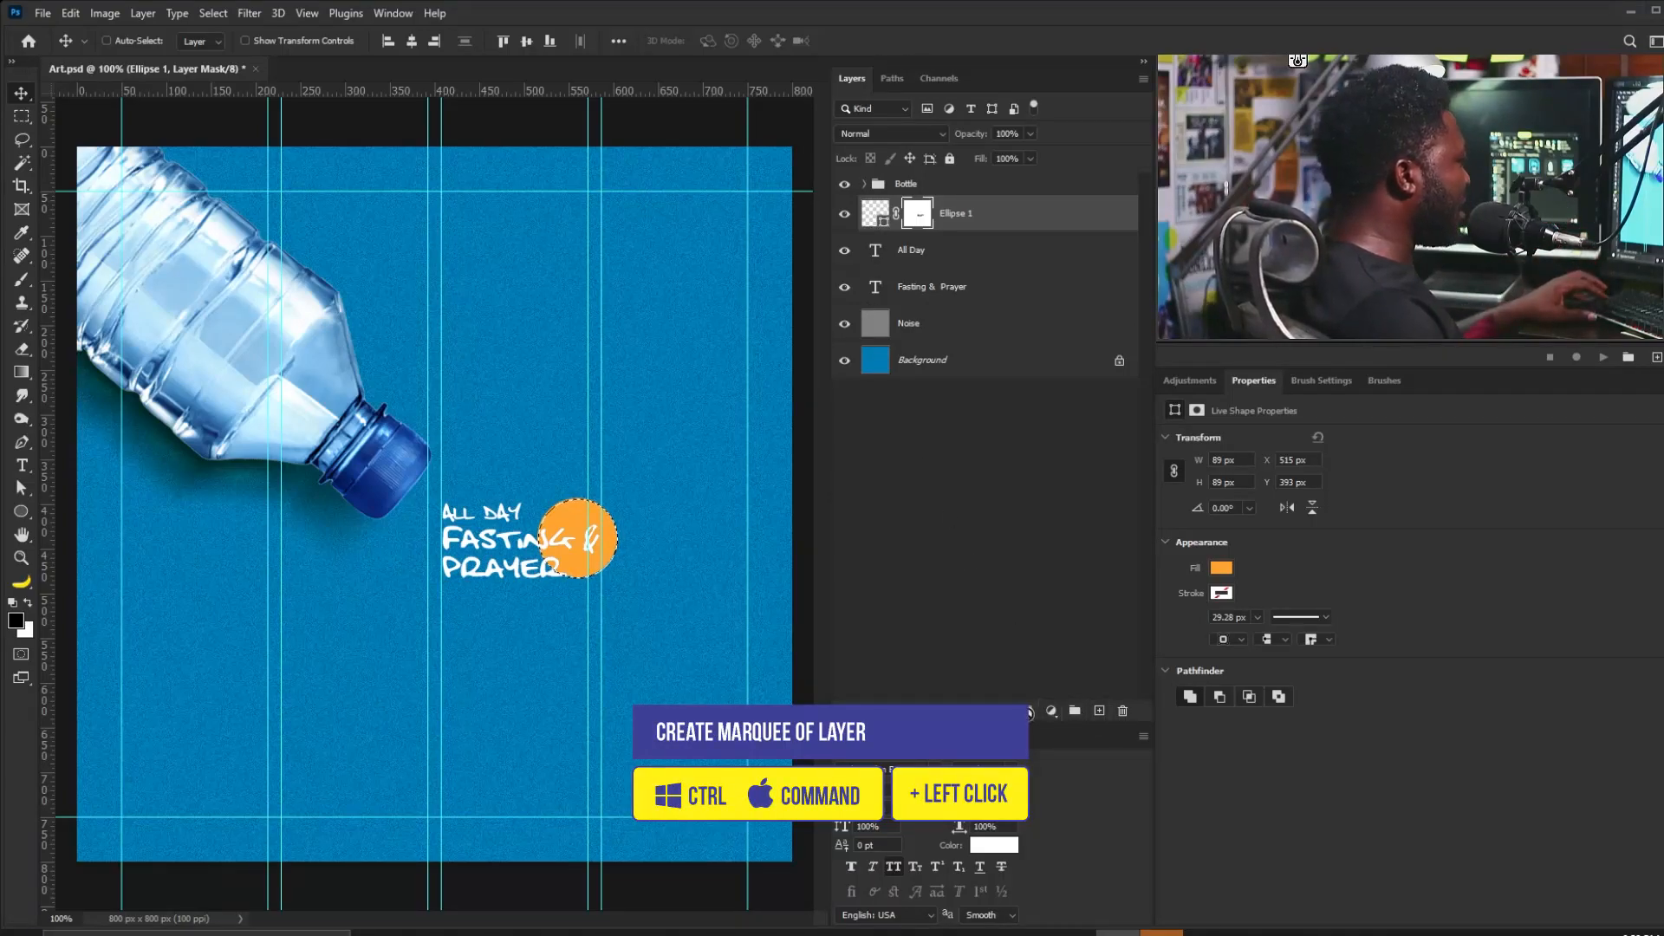
{"action": "left_click", "coordinate": [935, 289]}
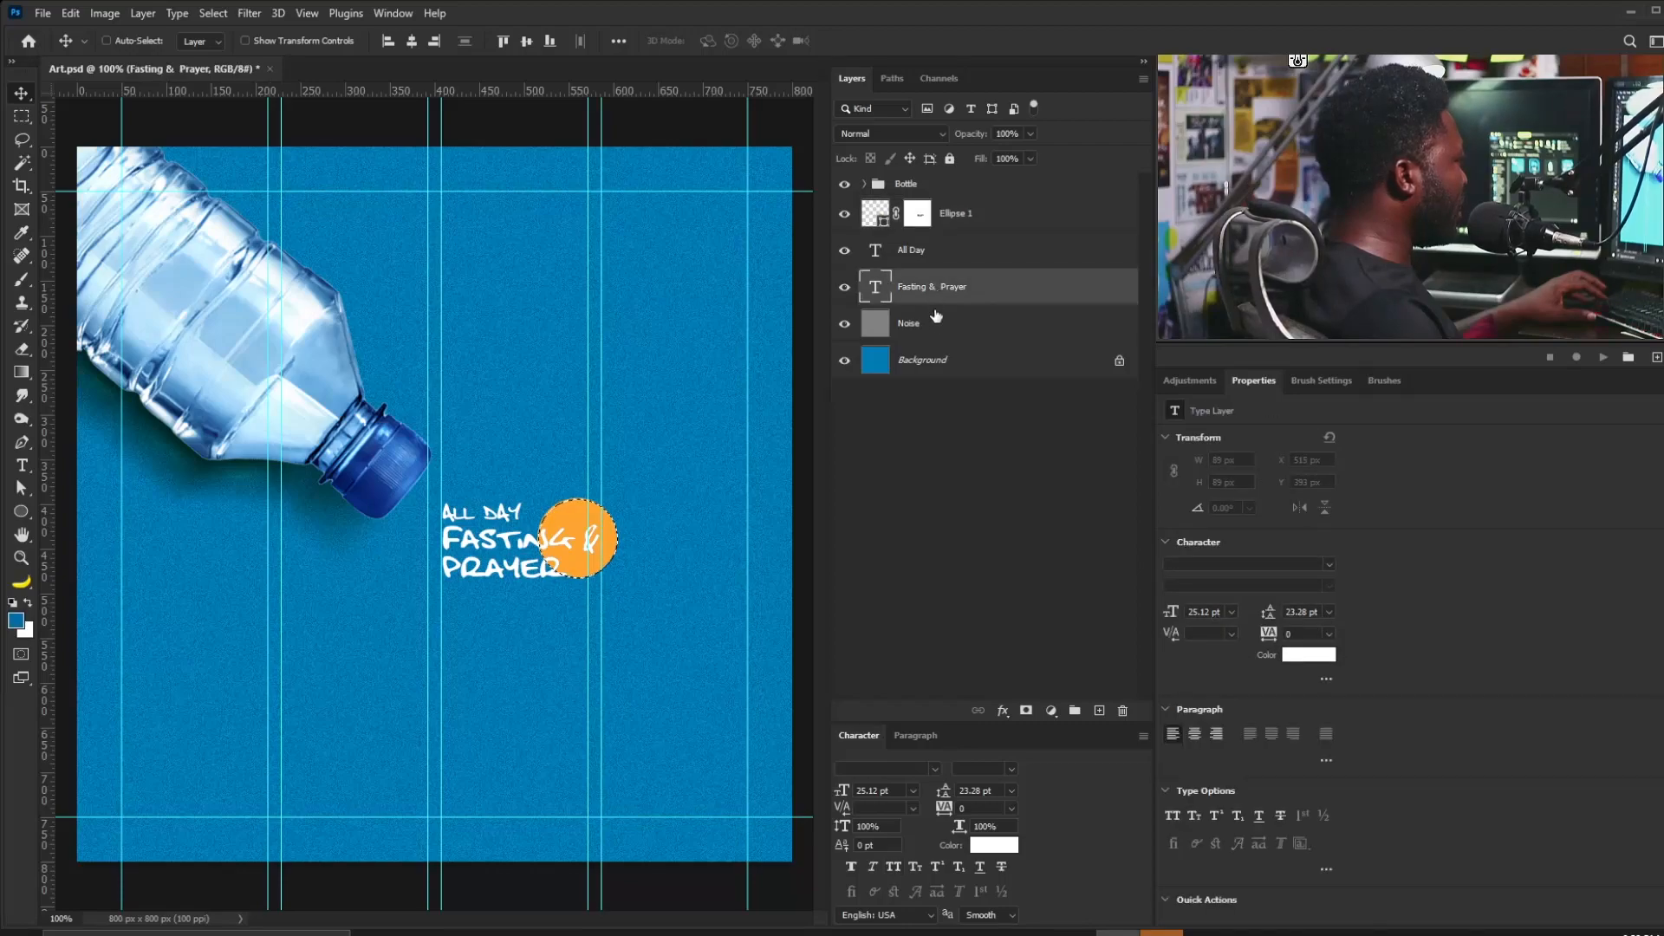
{"action": "left_click", "coordinate": [1026, 710]}
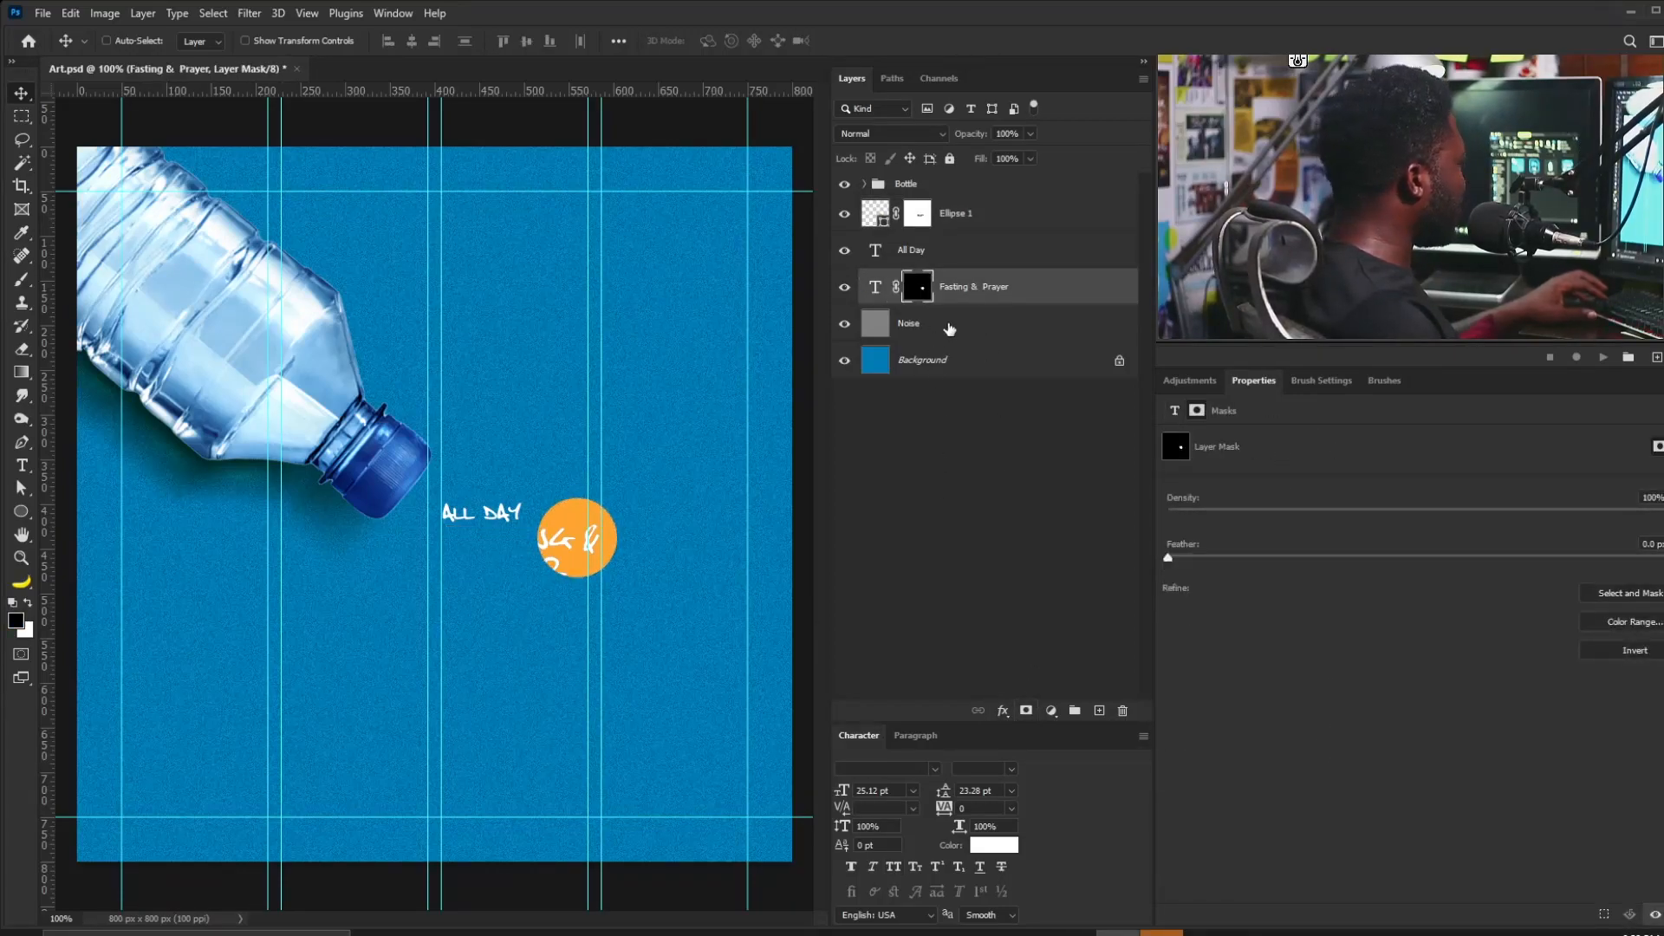
{"action": "key", "text": "ctrl+i"}
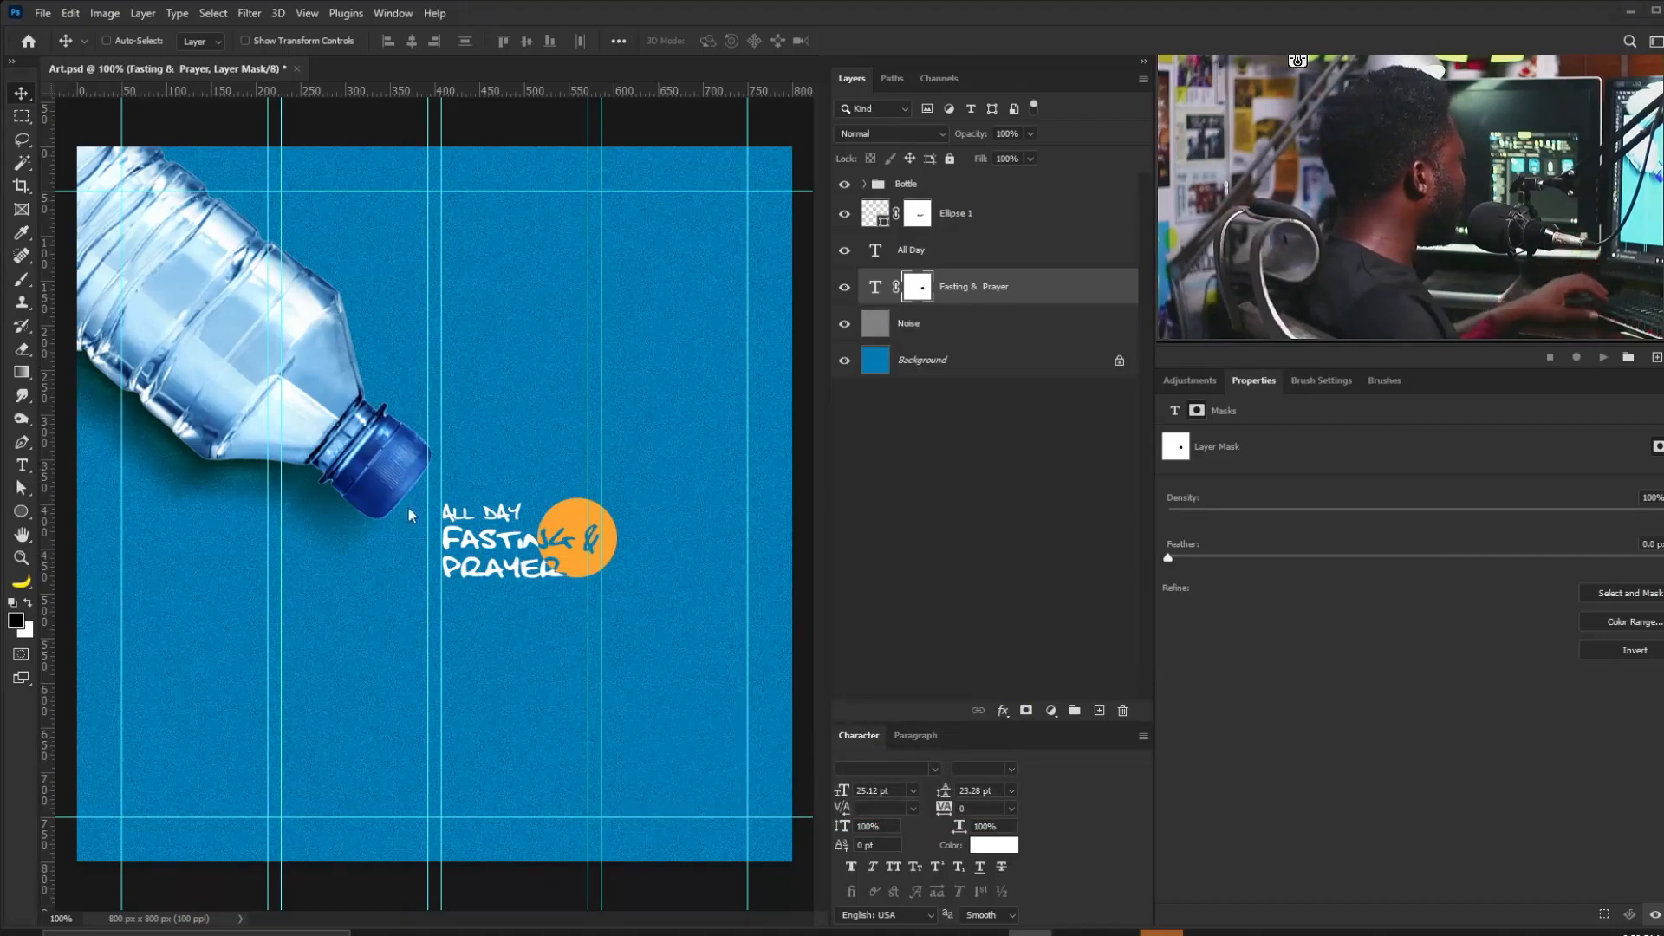
Add a text layer reading "Lead Us Through Oh Lord" below the heading, set in OCR A Std with All Caps.
{"action": "left_click", "coordinate": [23, 465]}
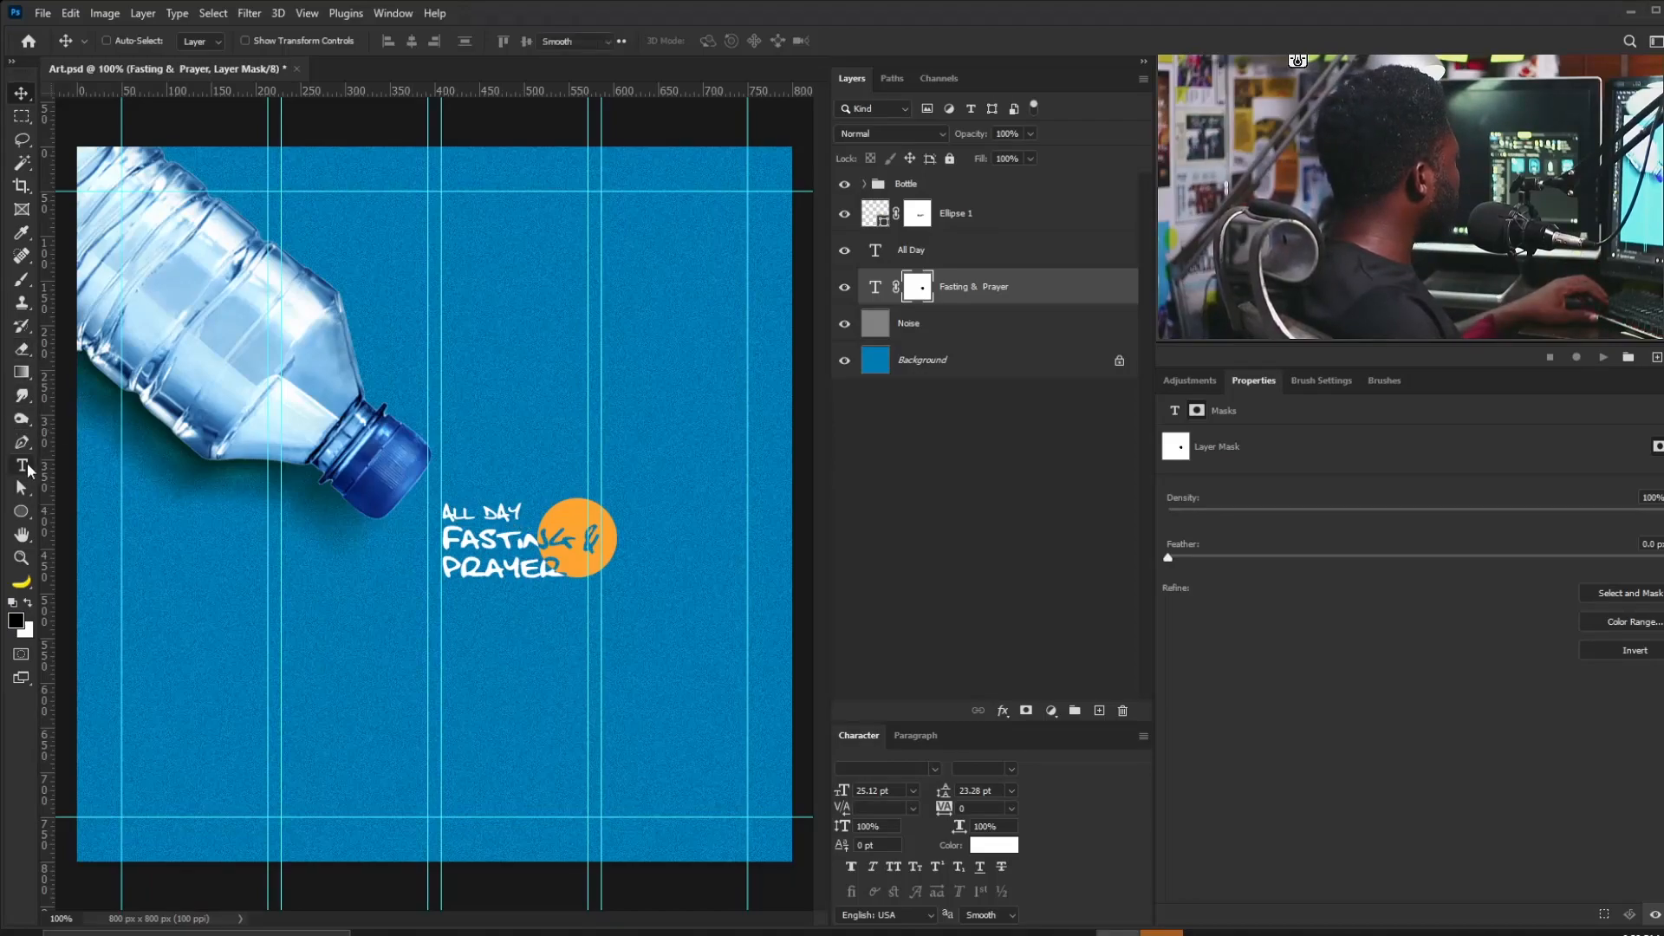
{"action": "left_click", "coordinate": [463, 667]}
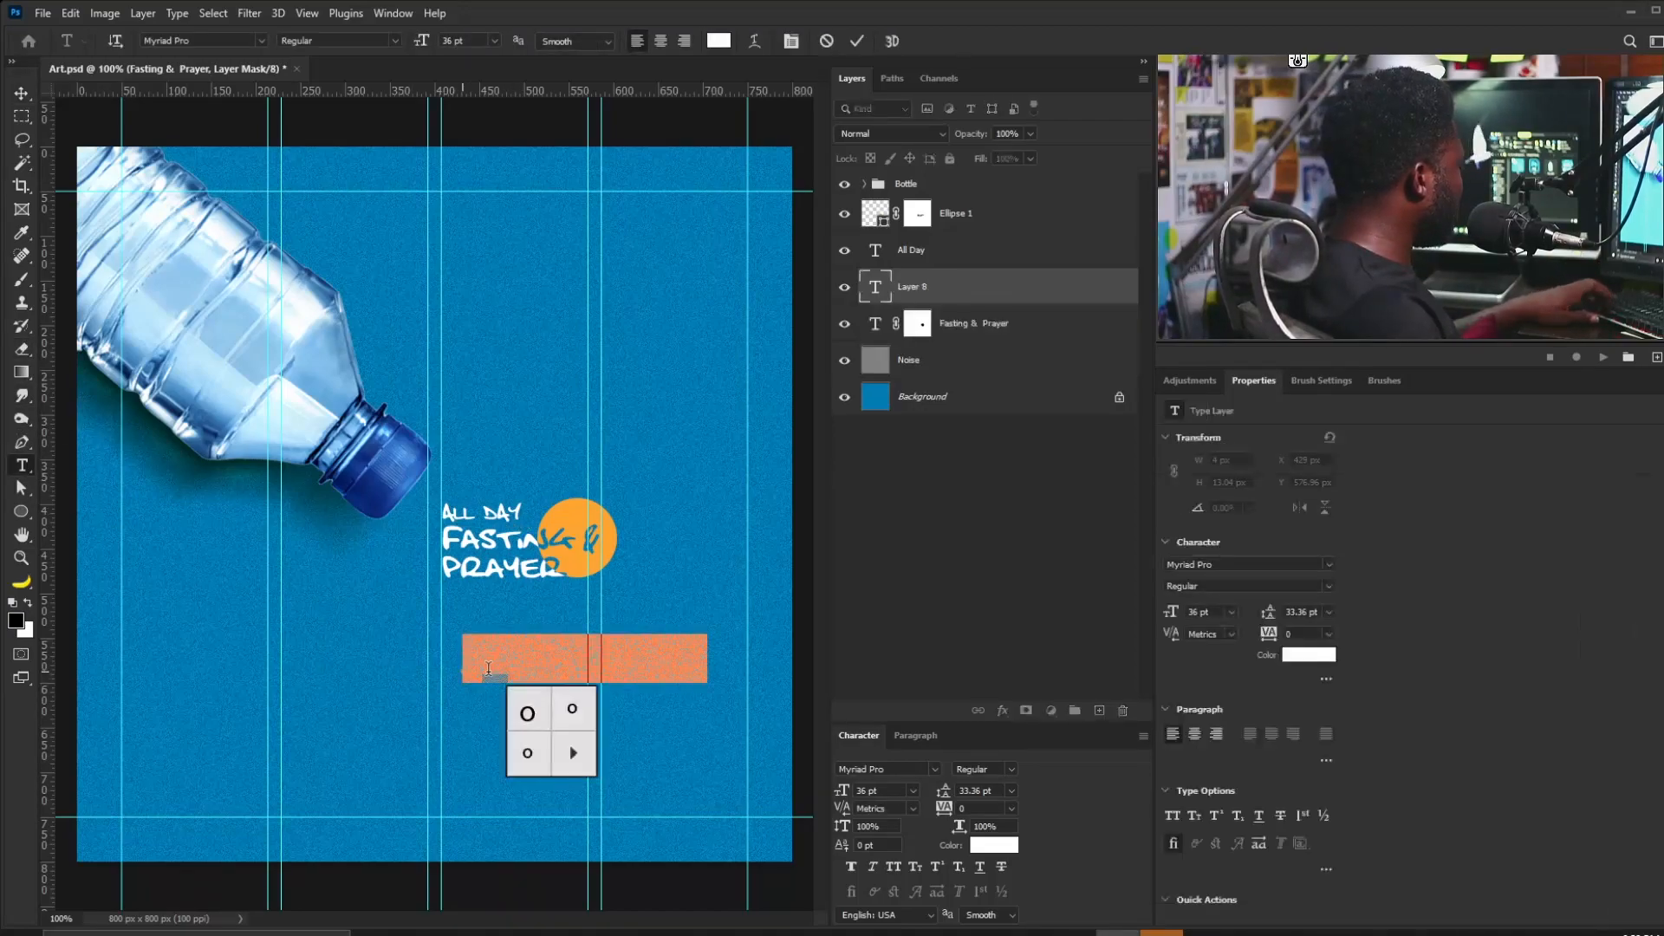
{"action": "key", "text": "ctrl+v"}
{"action": "key", "text": "ctrl+a"}
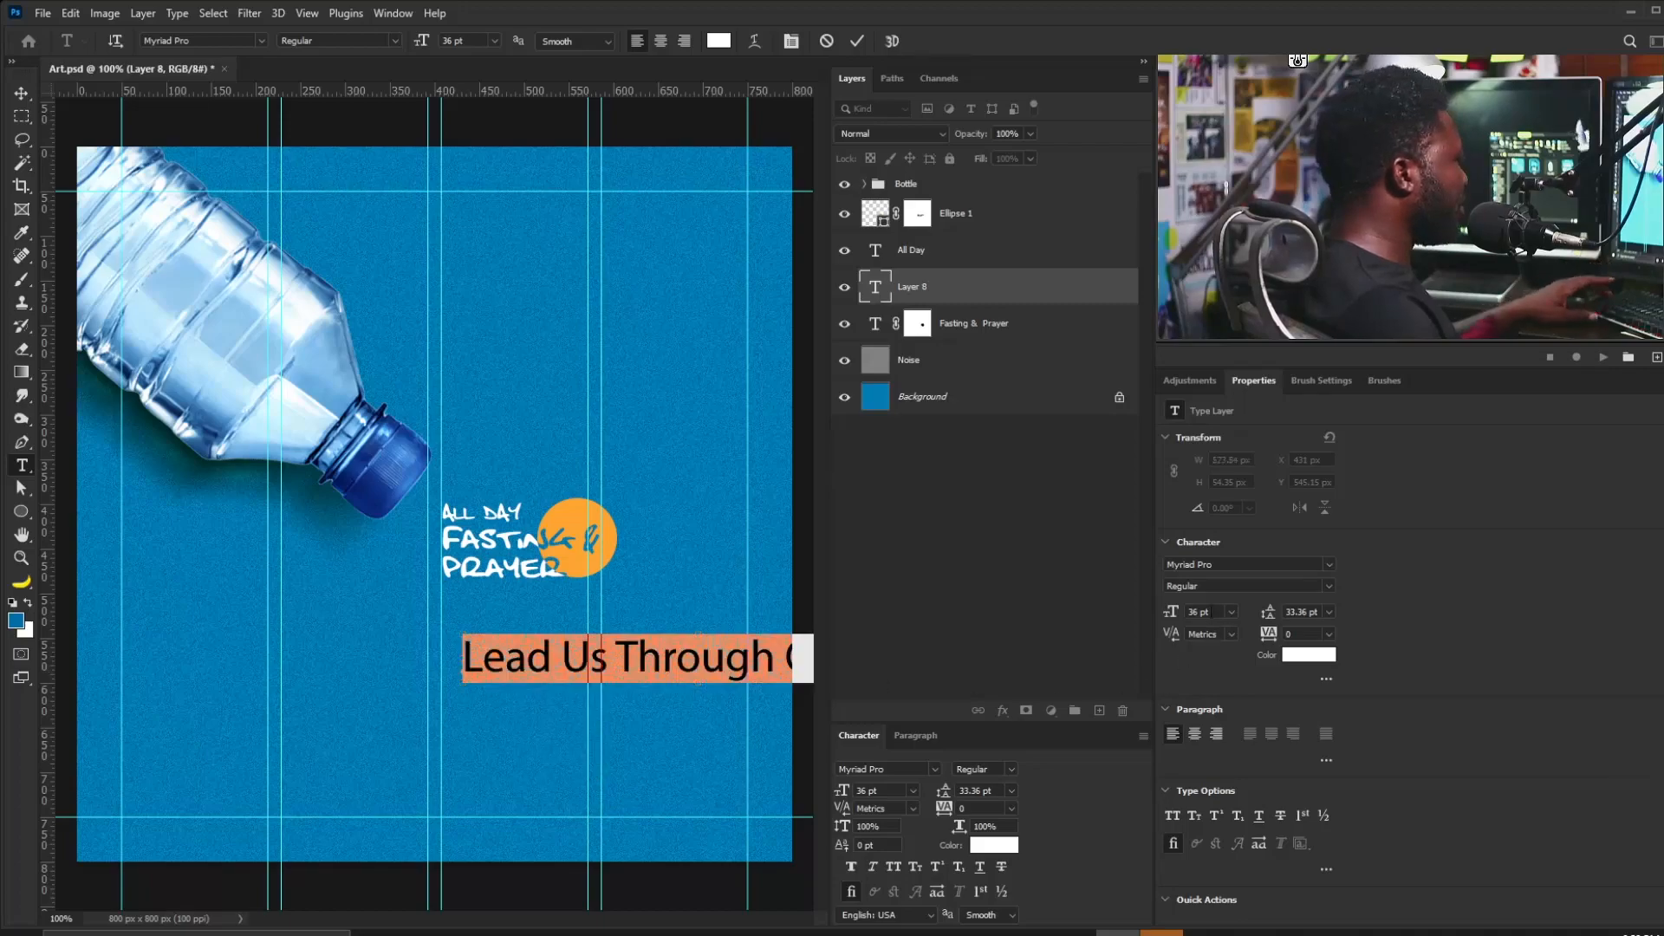
{"action": "left_click", "coordinate": [1328, 563]}
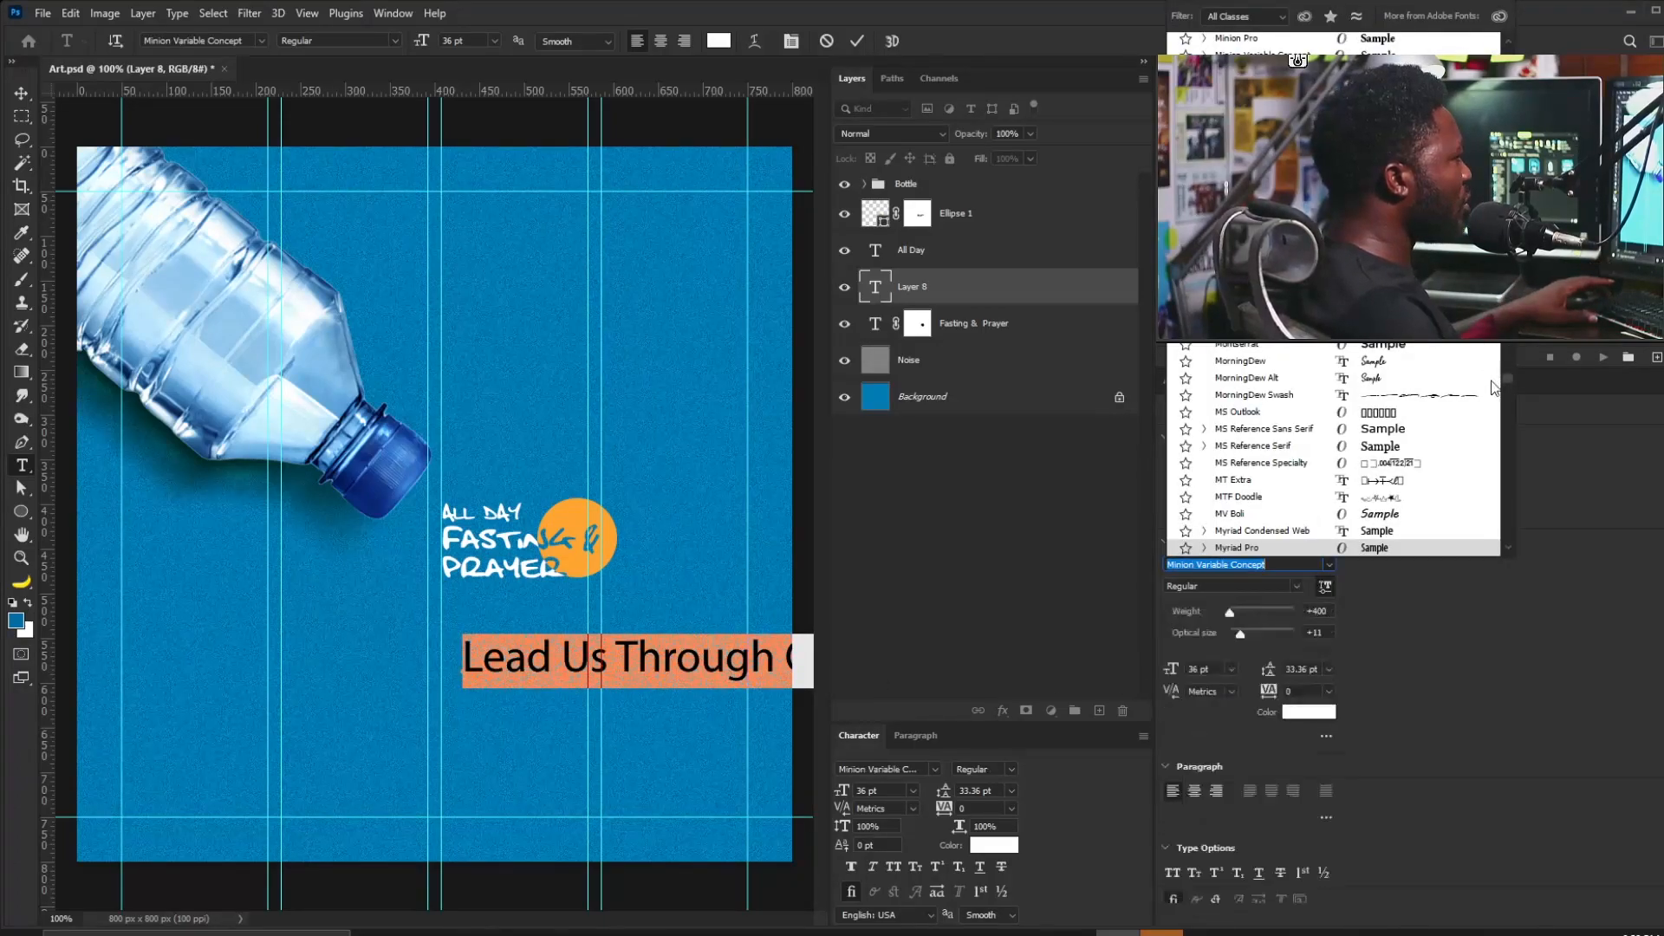
{"action": "left_click_drag", "start_coordinate": [1508, 379], "coordinate": [1508, 54]}
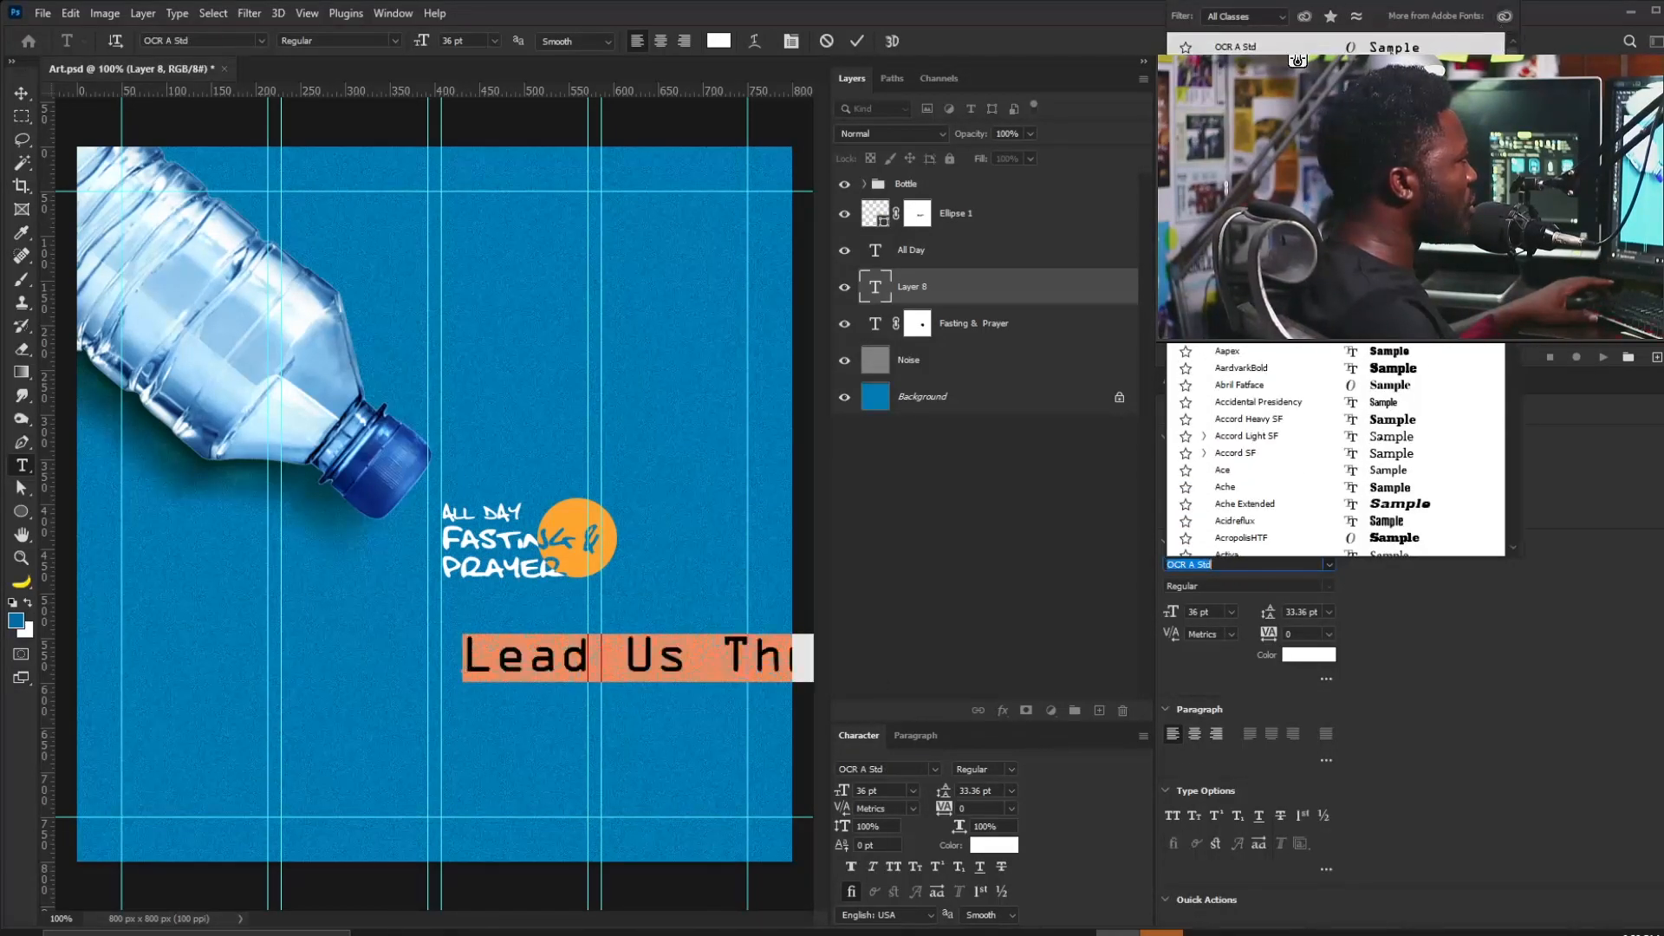
{"action": "left_click", "coordinate": [1378, 49]}
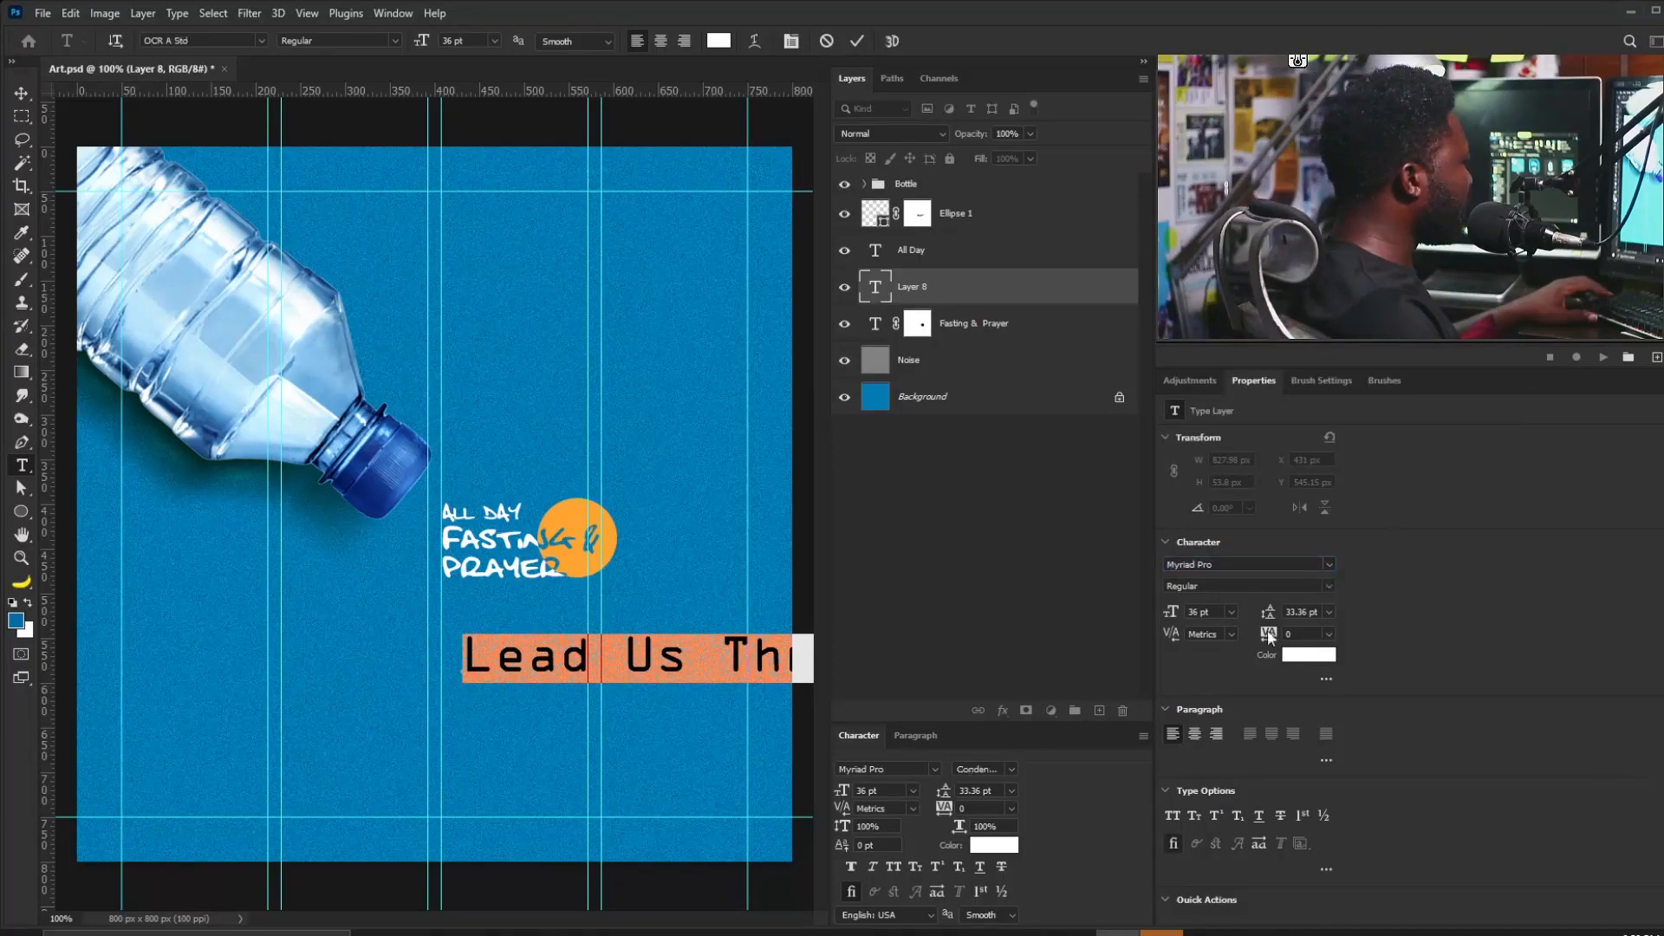
{"action": "left_click", "coordinate": [1172, 818]}
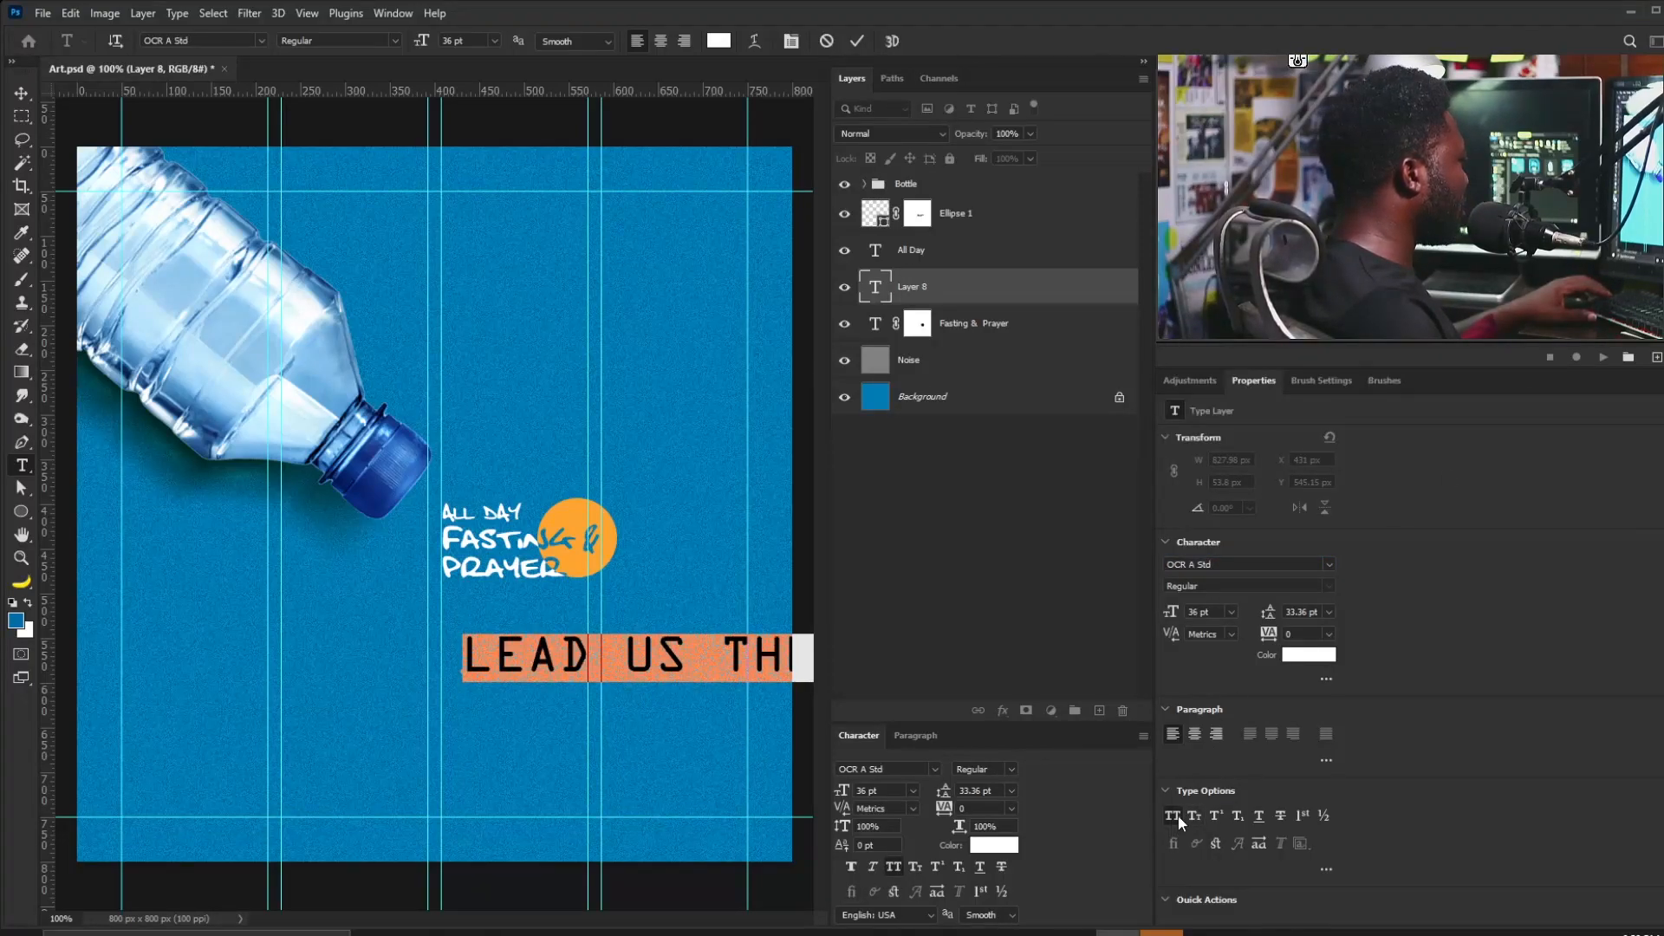
{"action": "left_click", "coordinate": [1177, 815]}
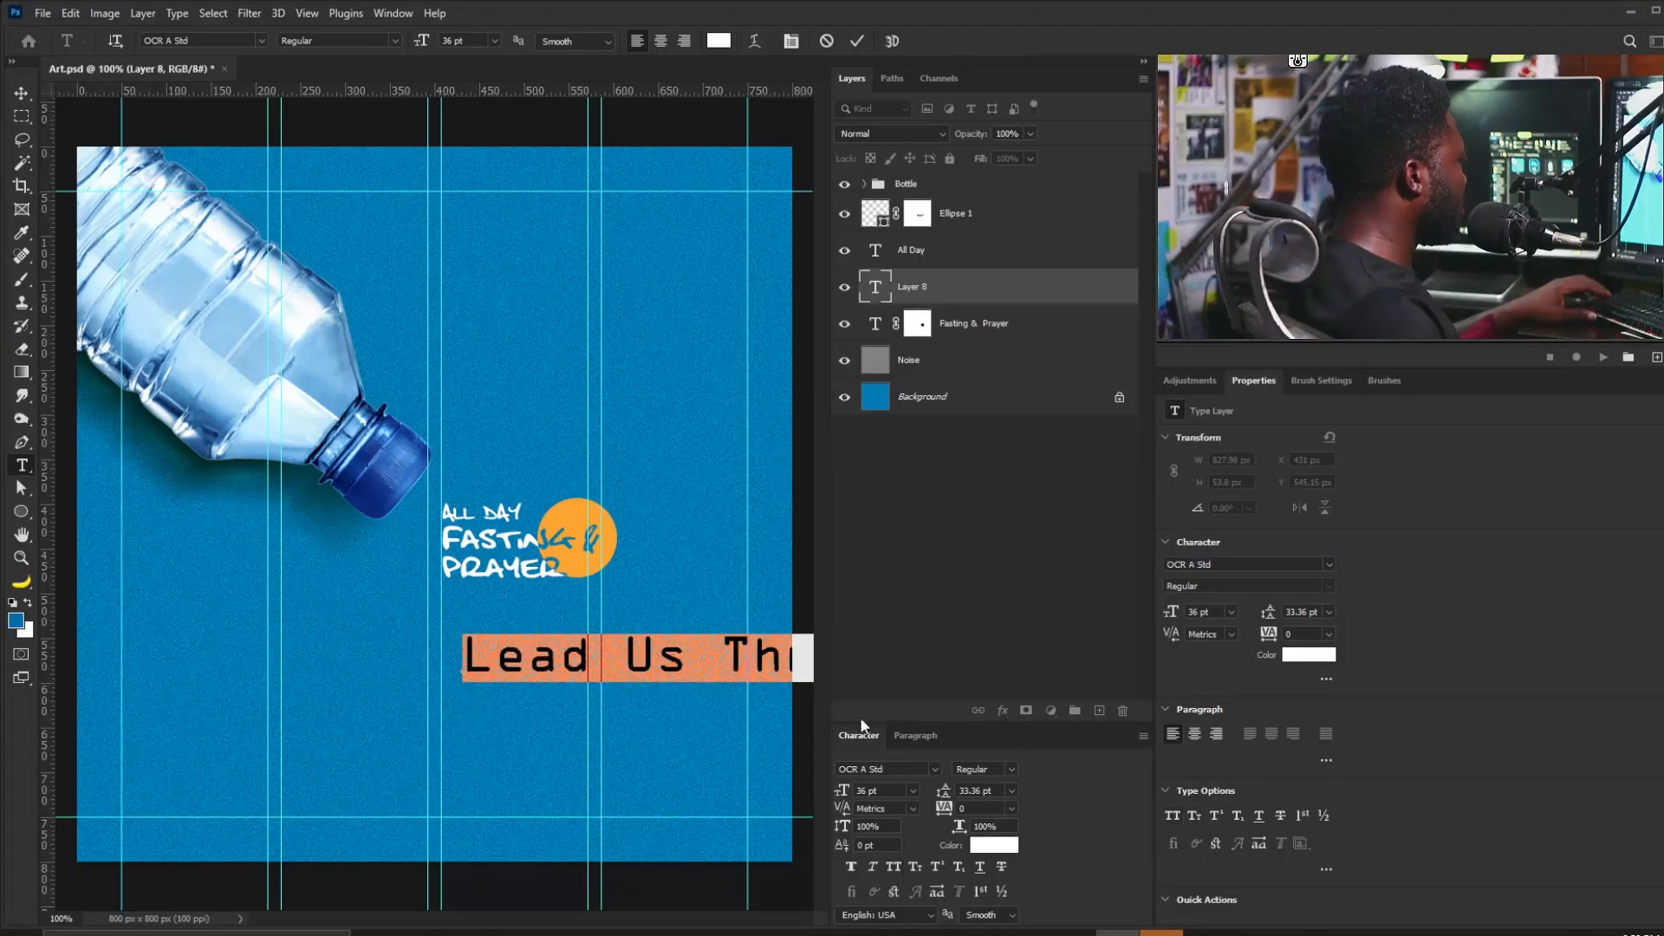
{"action": "left_click", "coordinate": [1171, 817]}
Break the "Lead Us Through Oh Lord" text into three lines: Lead Us, Through, Oh Lord.
{"action": "left_click", "coordinate": [719, 656]}
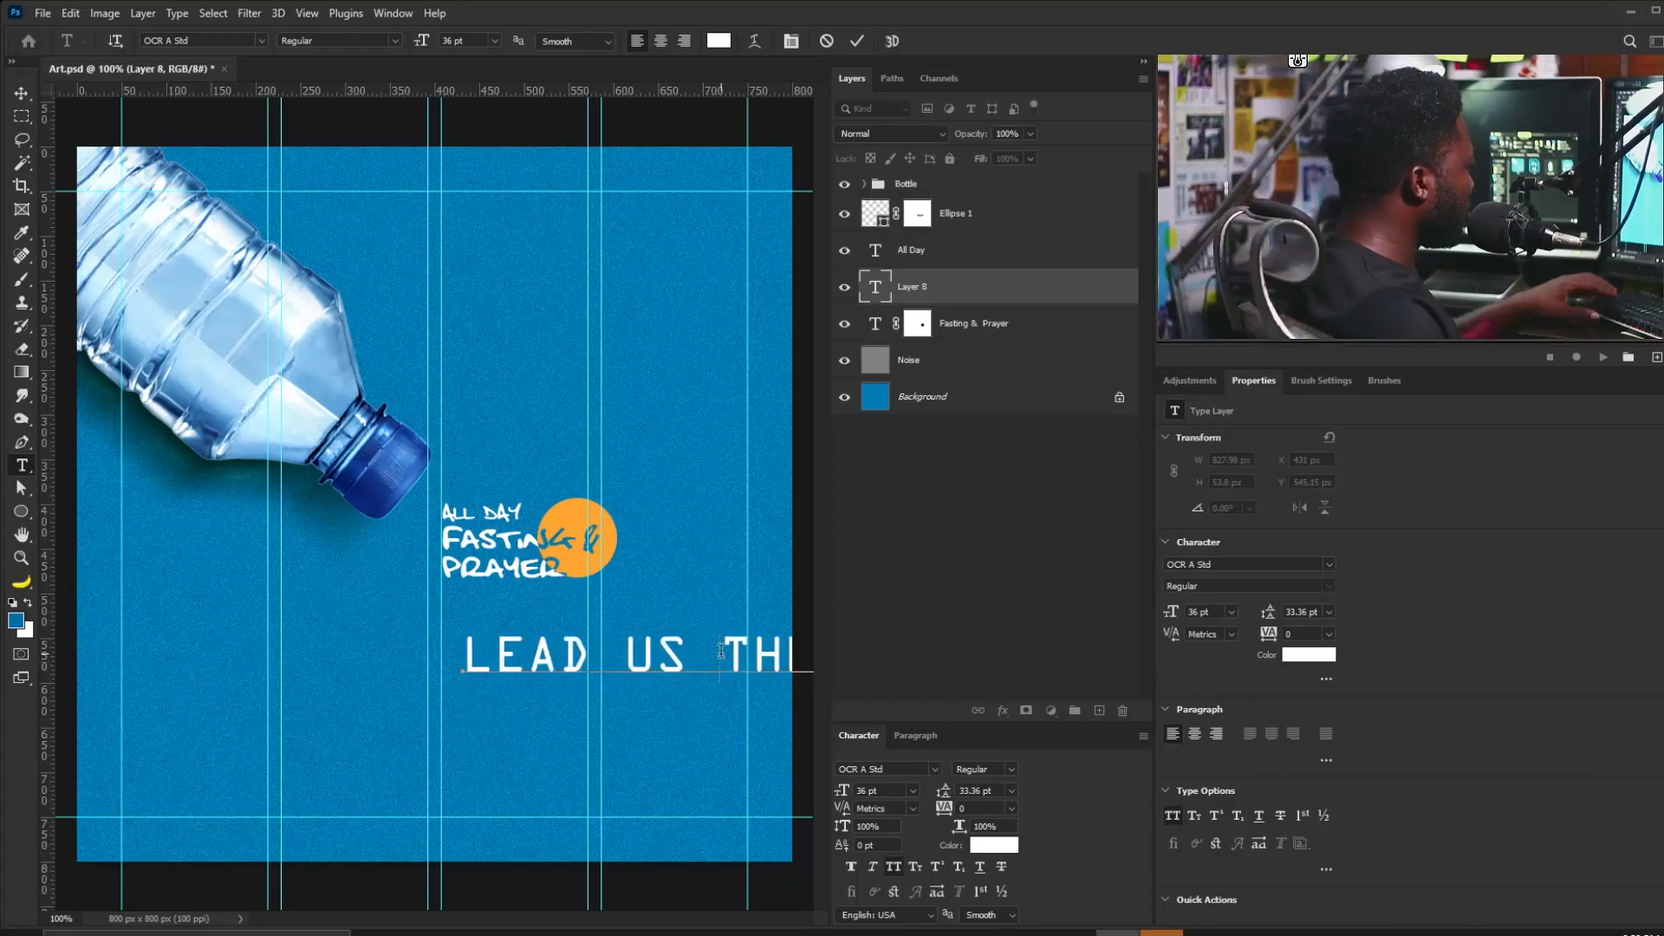
{"action": "type", "text": "ough Oh"}
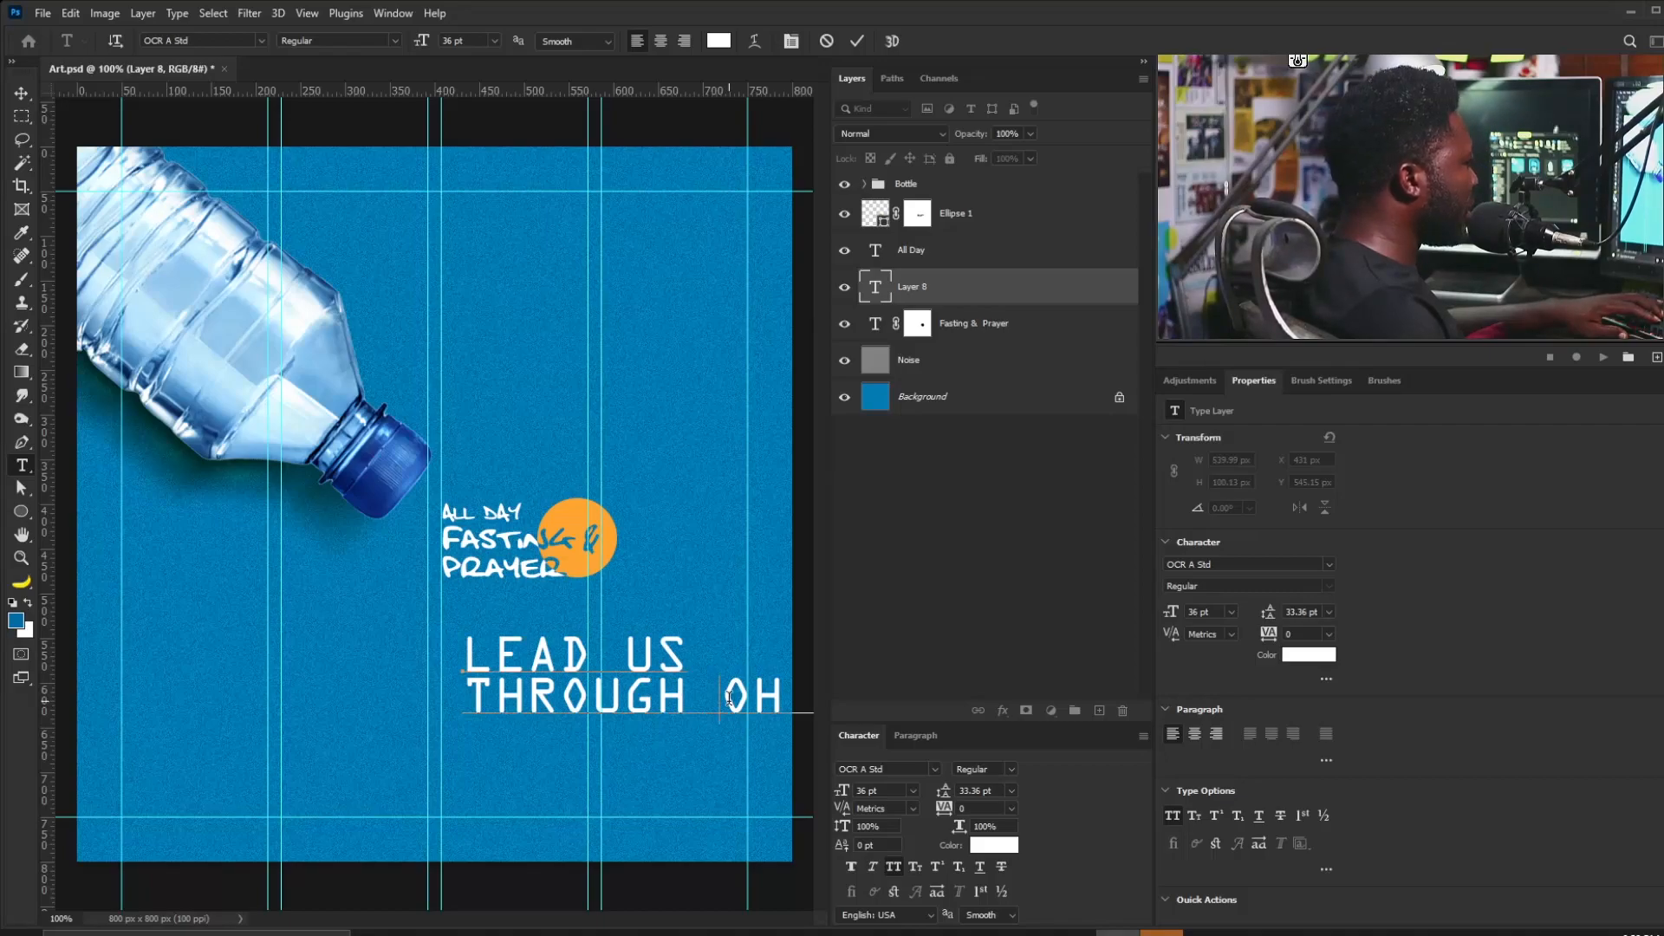
{"action": "type", "text": " Lord"}
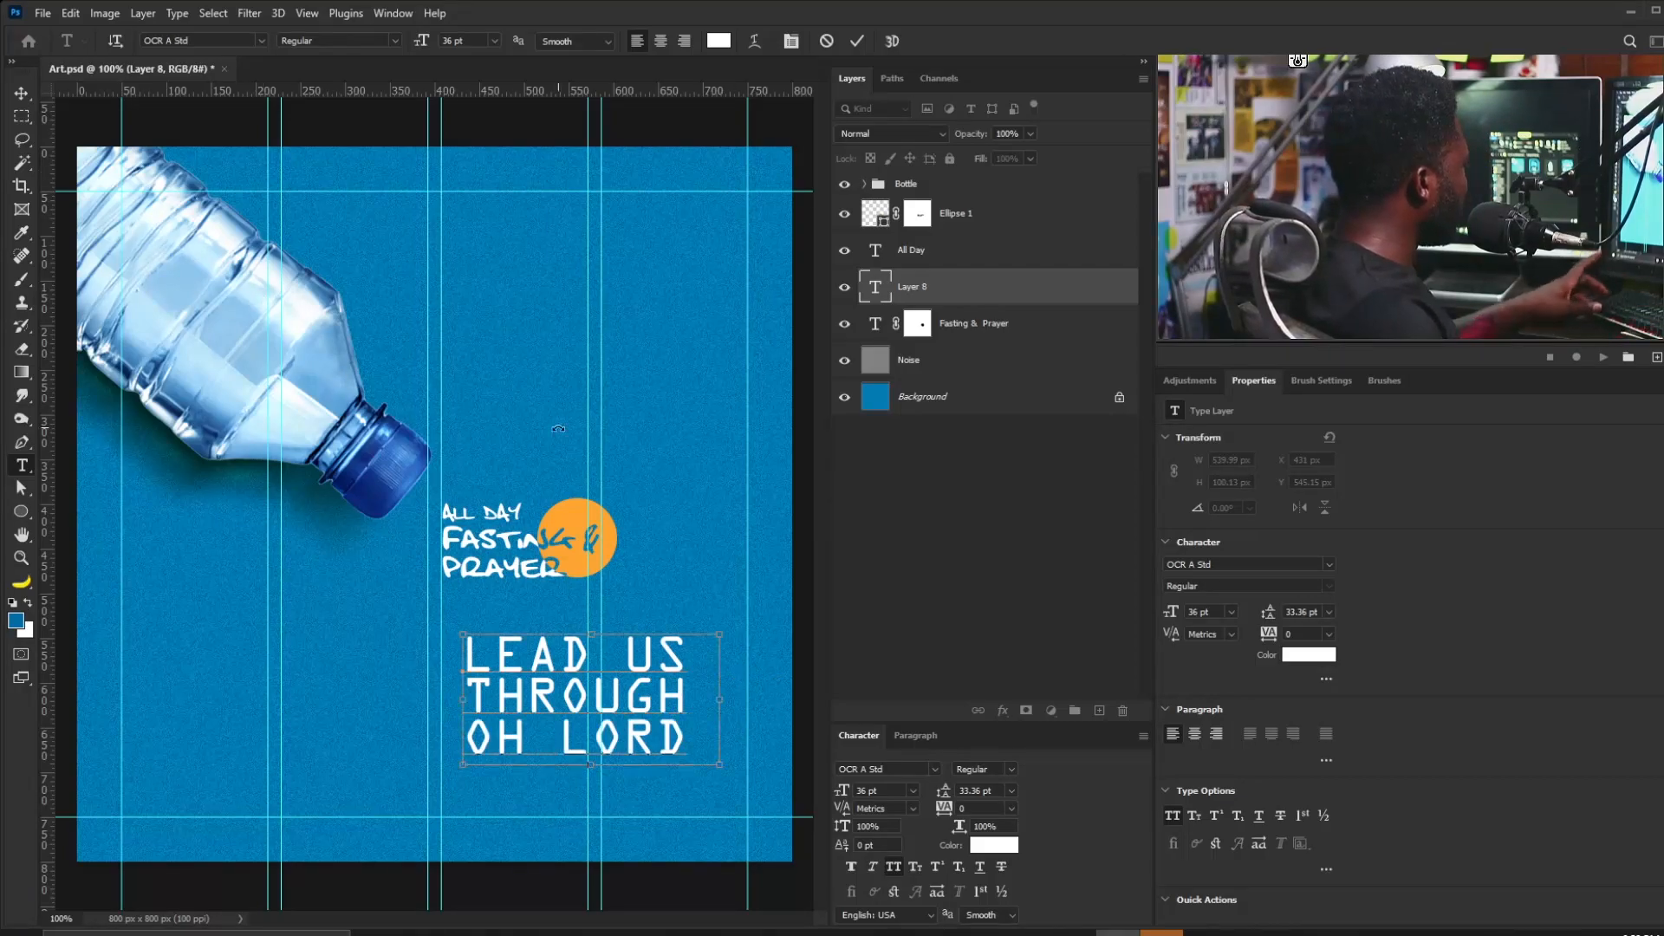
Set the leading of the whole three-line "Lead Us Through Oh Lord" text to 41 pt.
{"action": "key", "text": "ctrl+a"}
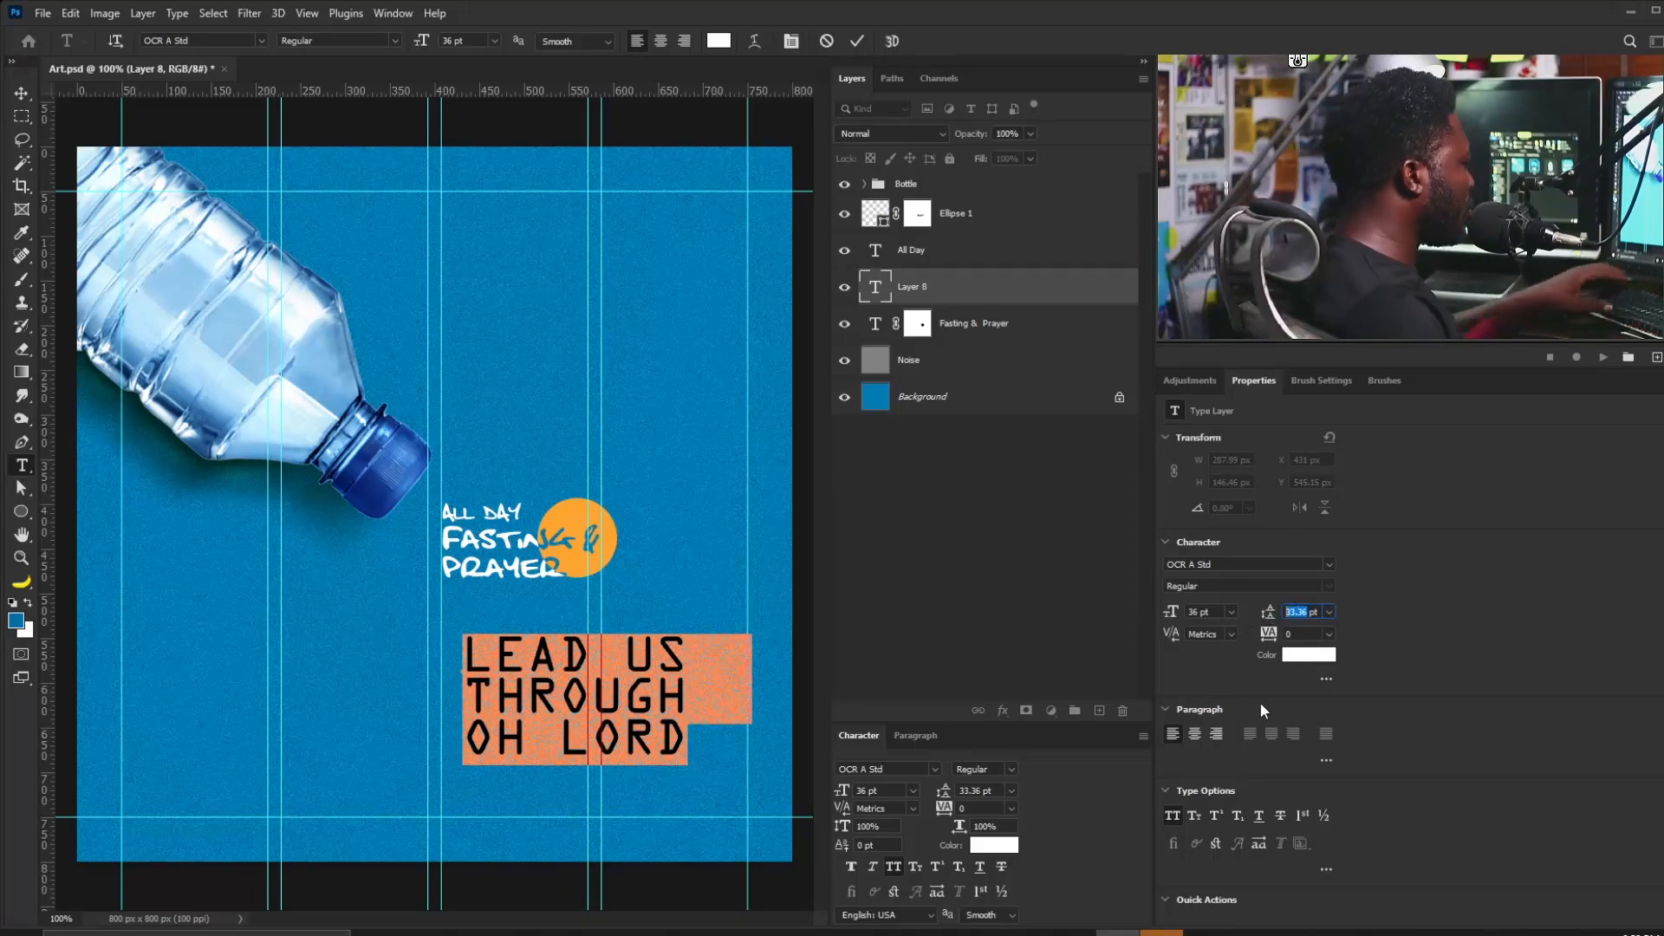
{"action": "key", "text": "Up"}
{"action": "key", "text": "Up"}
{"action": "key", "text": "Up"}
{"action": "key", "text": "Up"}
{"action": "key", "text": "Up"}
{"action": "key", "text": "Up"}
{"action": "key", "text": "Up"}
{"action": "key", "text": "Up"}
{"action": "key", "text": "Up"}
{"action": "key", "text": "Up"}
{"action": "key", "text": "Up"}
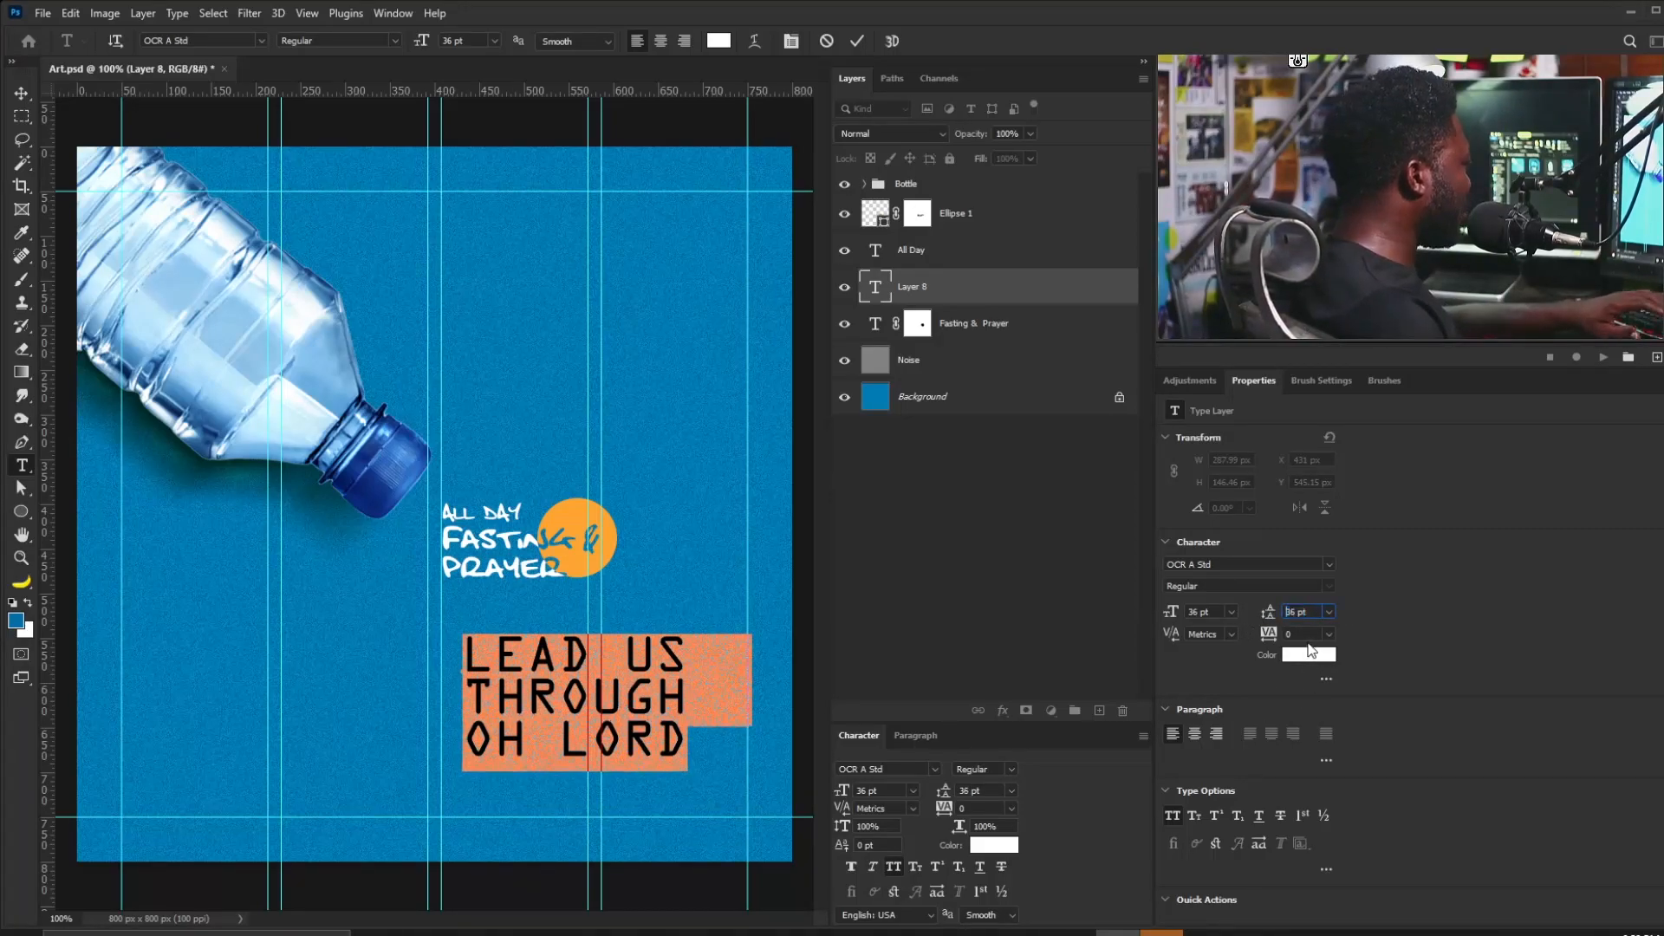
{"action": "key", "text": "Down"}
{"action": "key", "text": "Down"}
{"action": "key", "text": "Down"}
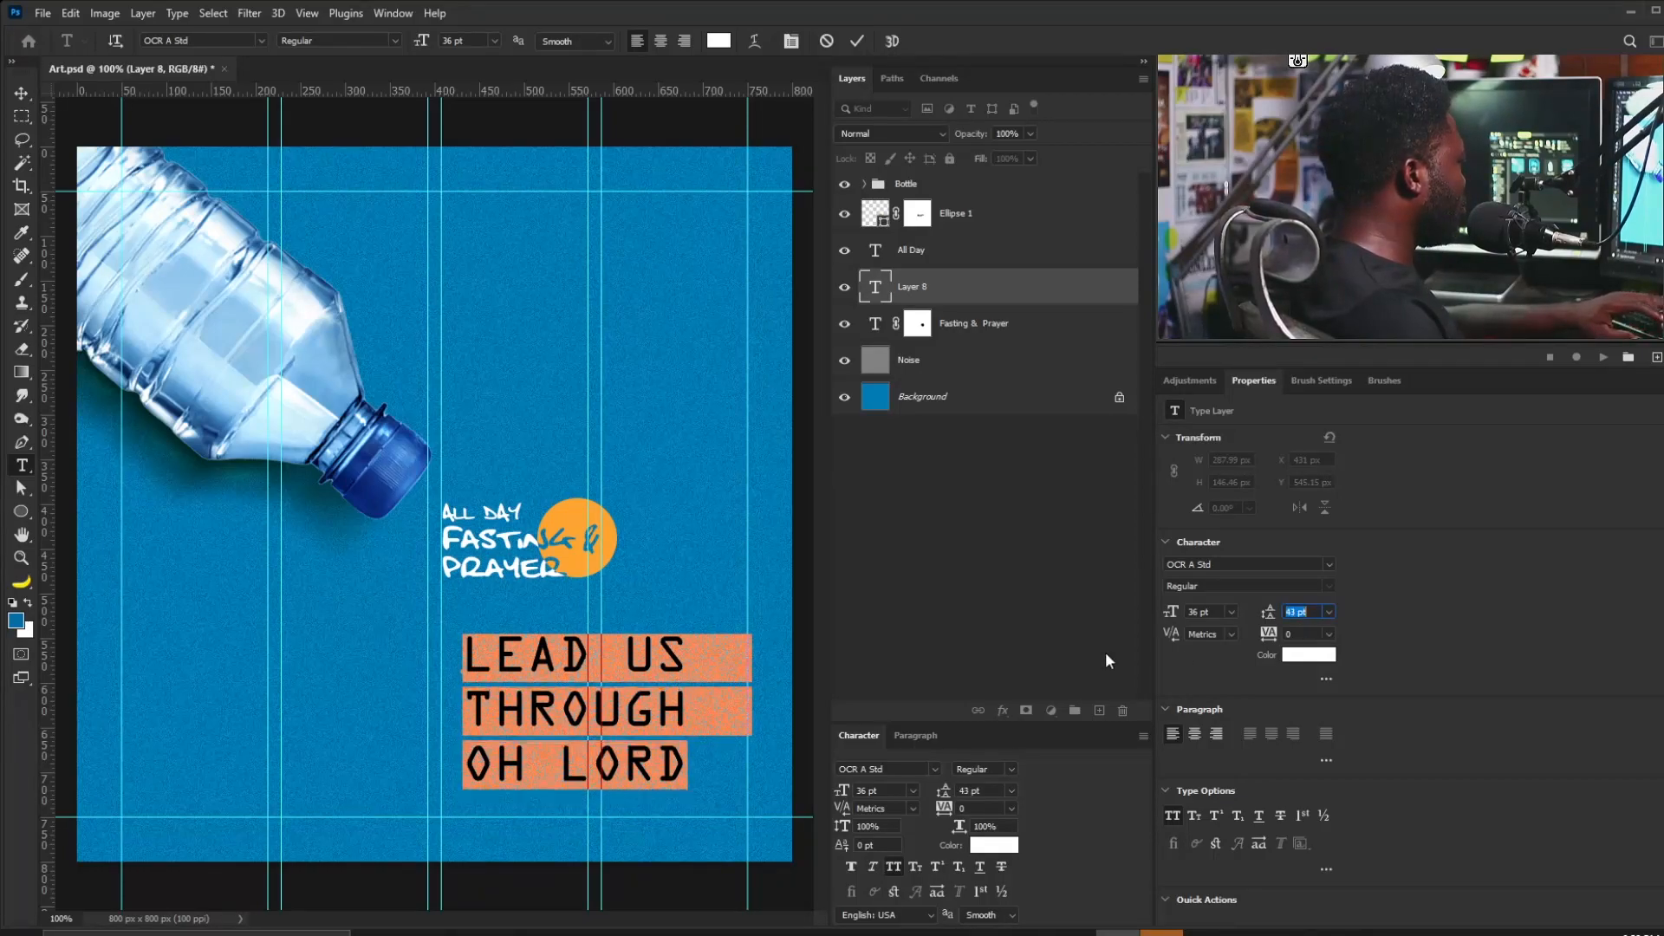
Place the Lead Us Through Oh Lord text directly below the heading on its left guide and enlarge it to 45.12 pt.
{"action": "left_click", "coordinate": [21, 93]}
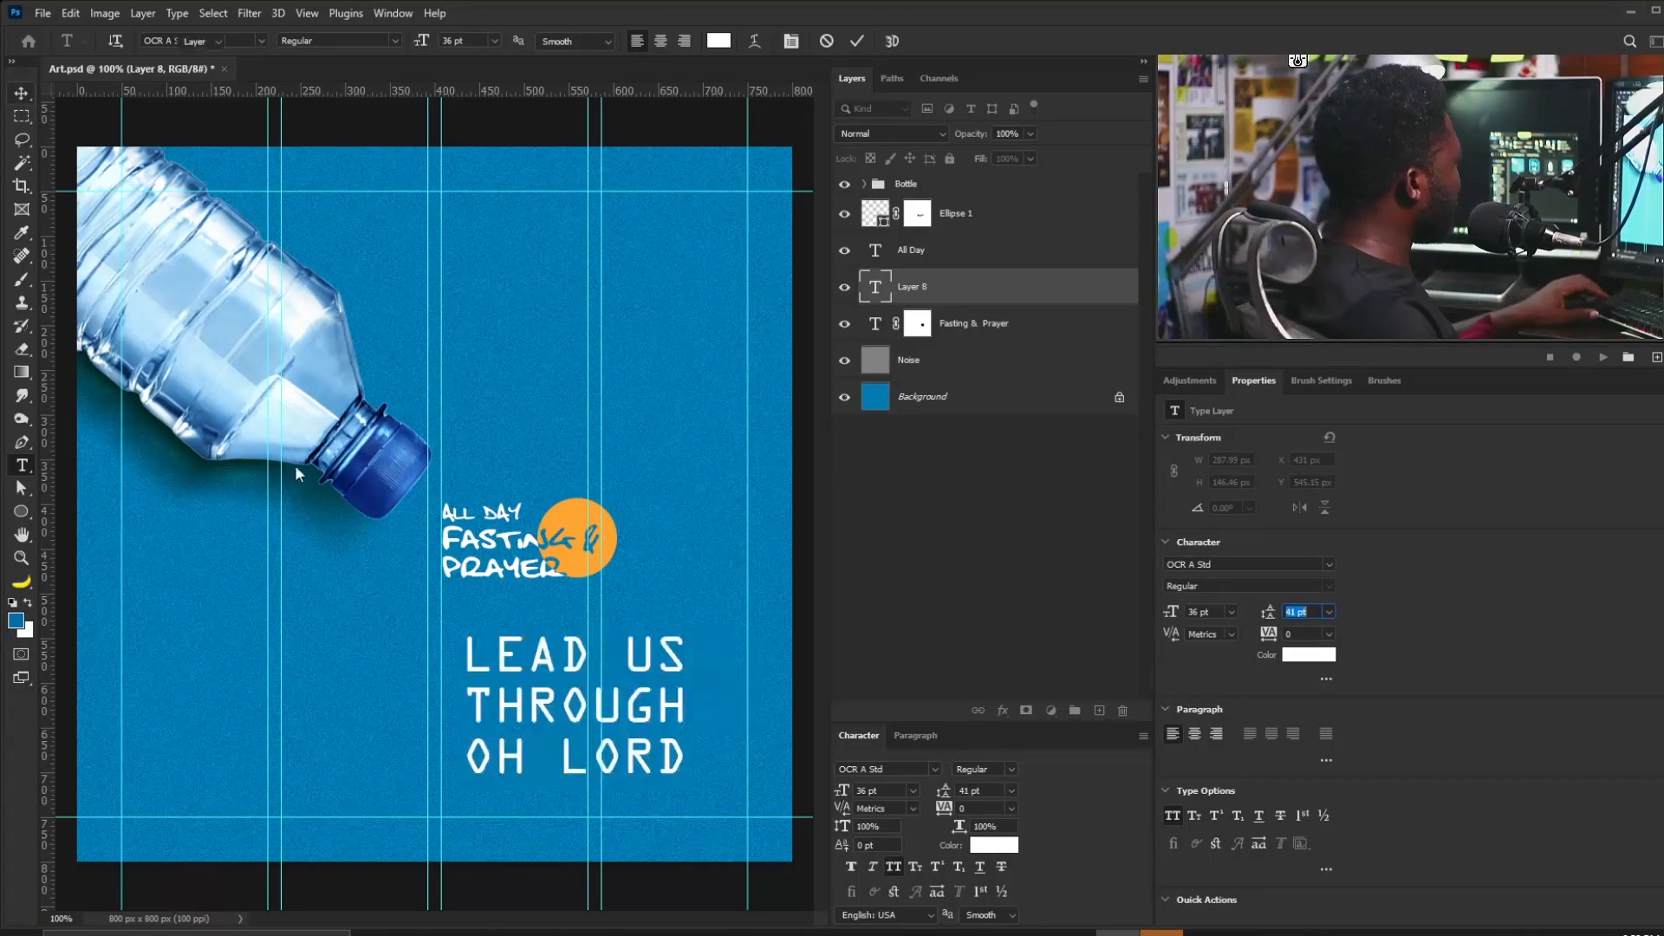
{"action": "left_click_drag", "start_coordinate": [560, 685], "coordinate": [535, 651]}
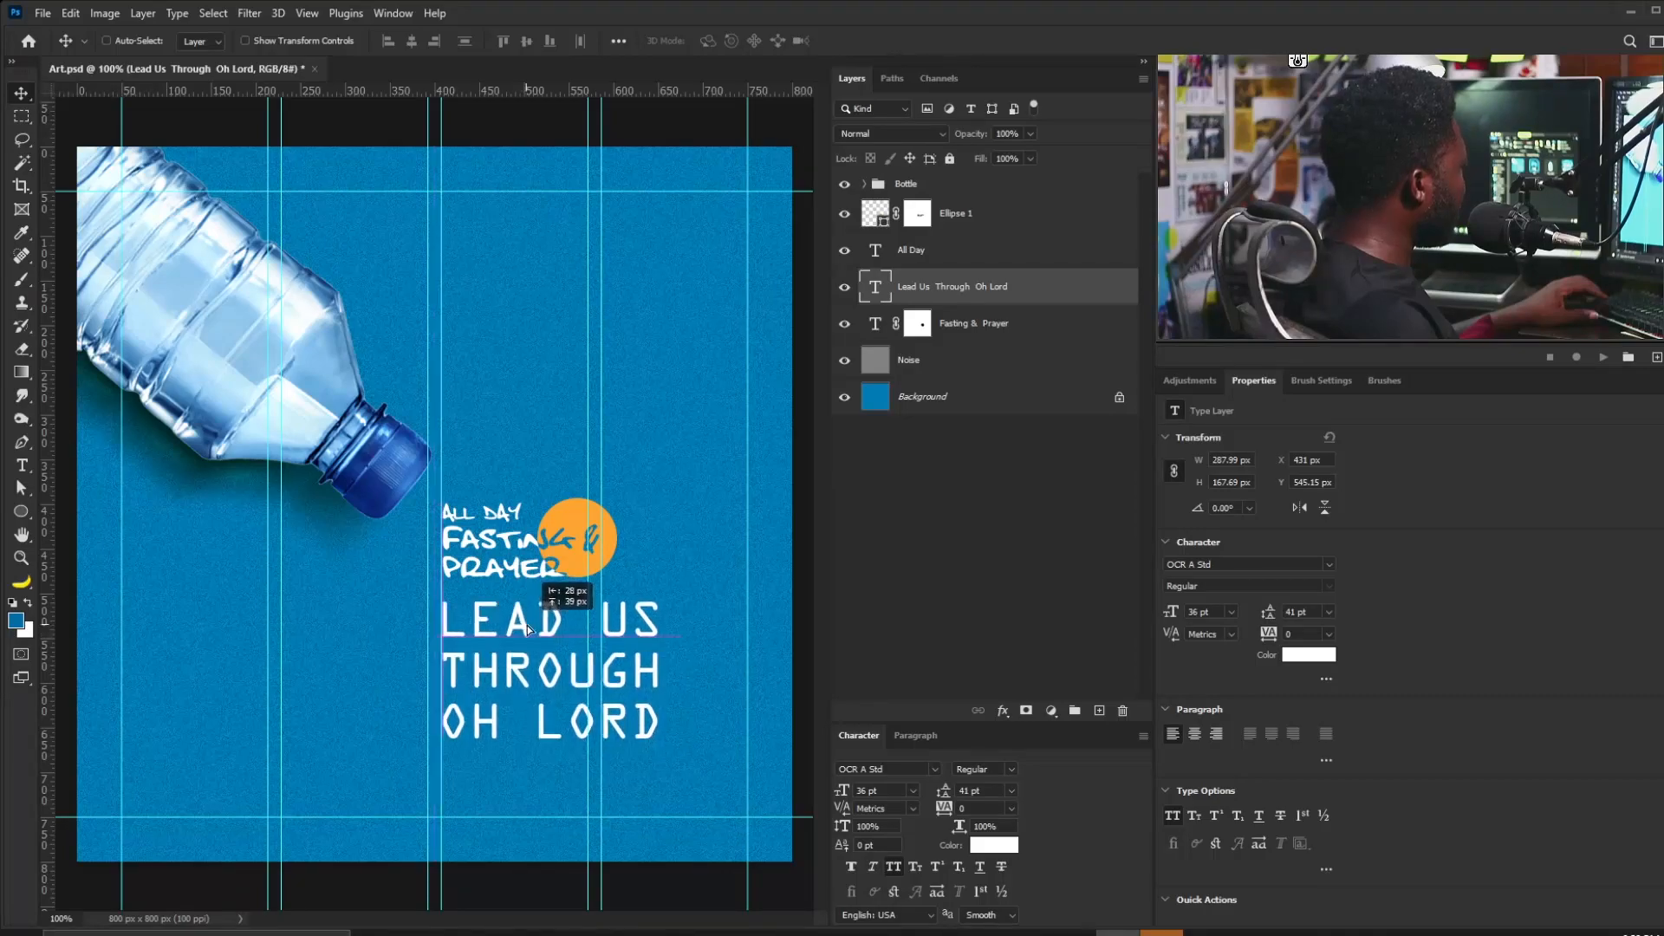
{"action": "key", "text": "ctrl+t"}
{"action": "left_click_drag", "start_coordinate": [688, 745], "coordinate": [758, 785]}
{"action": "key", "text": "Return"}
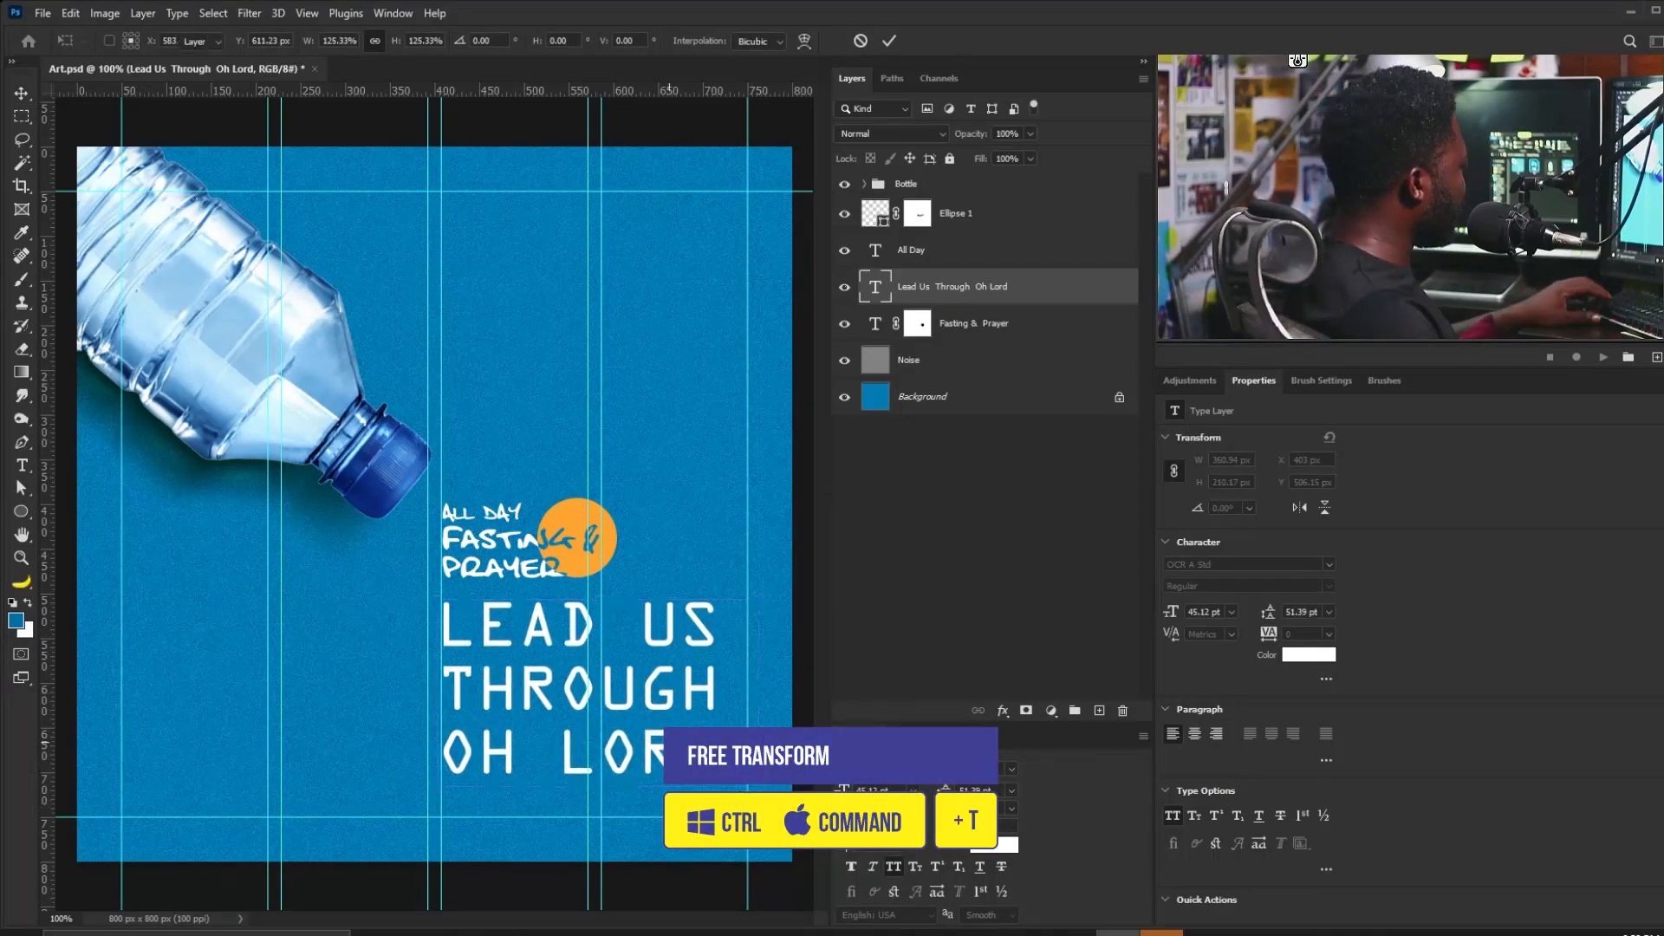
{"action": "key", "text": "Left"}
{"action": "key", "text": "Left"}
{"action": "key", "text": "Up"}
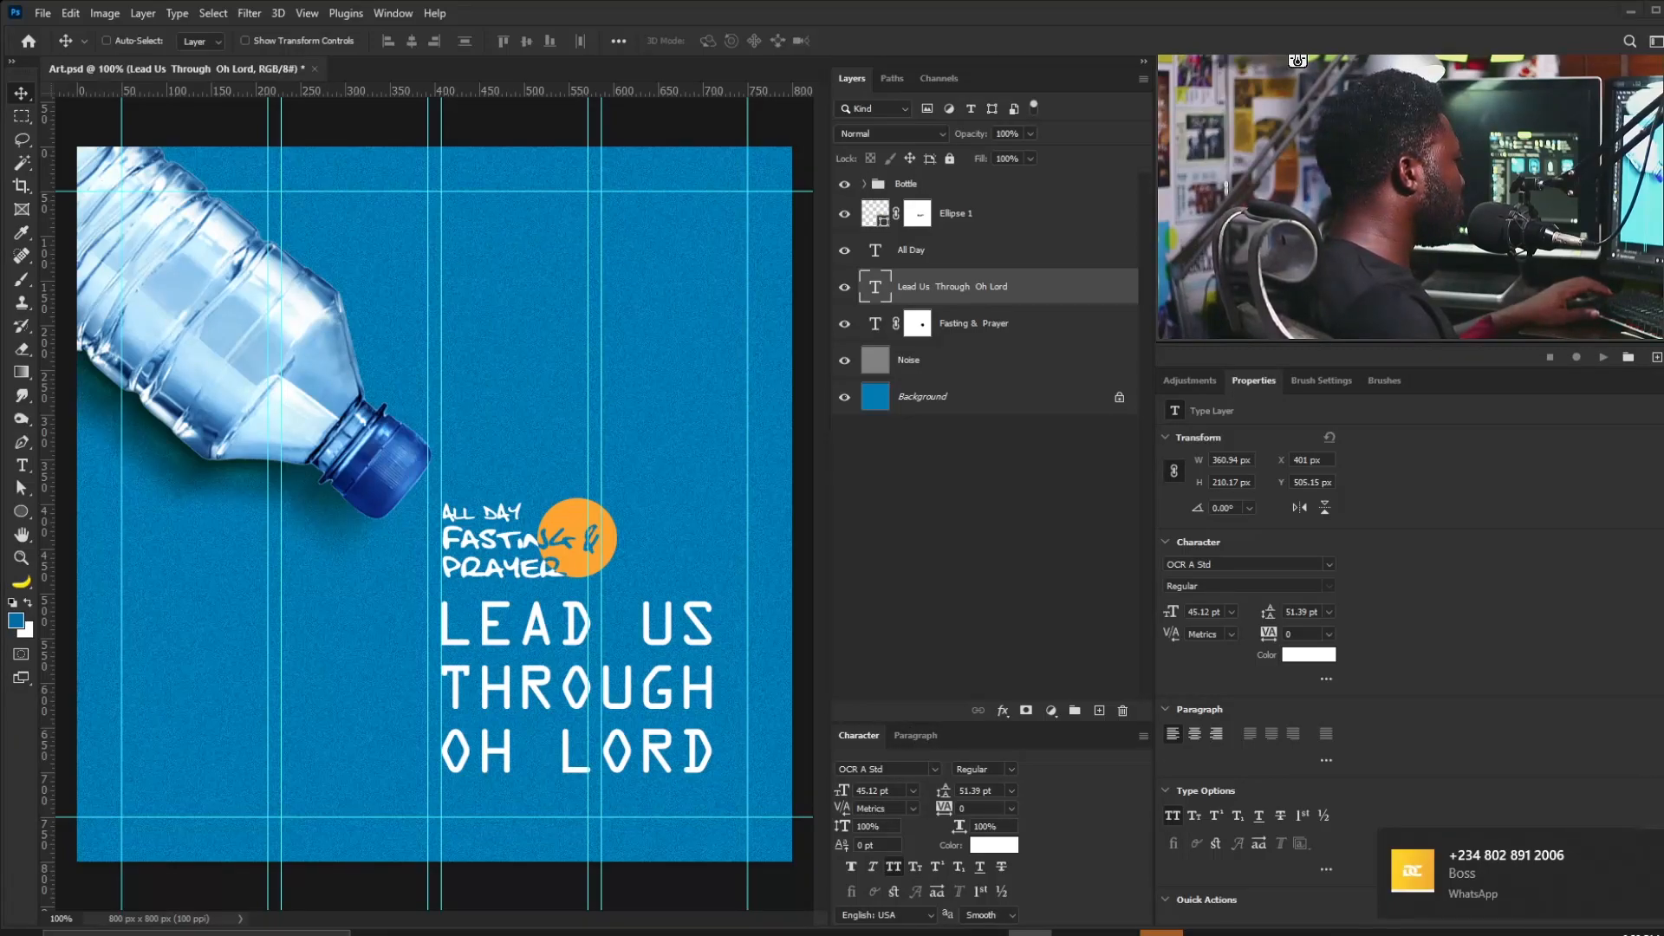
Add a separate text layer reading "Isaiah 43:2-3" in OCR A Std with All Caps turned off.
{"action": "left_click", "coordinate": [23, 468]}
{"action": "left_click", "coordinate": [520, 370]}
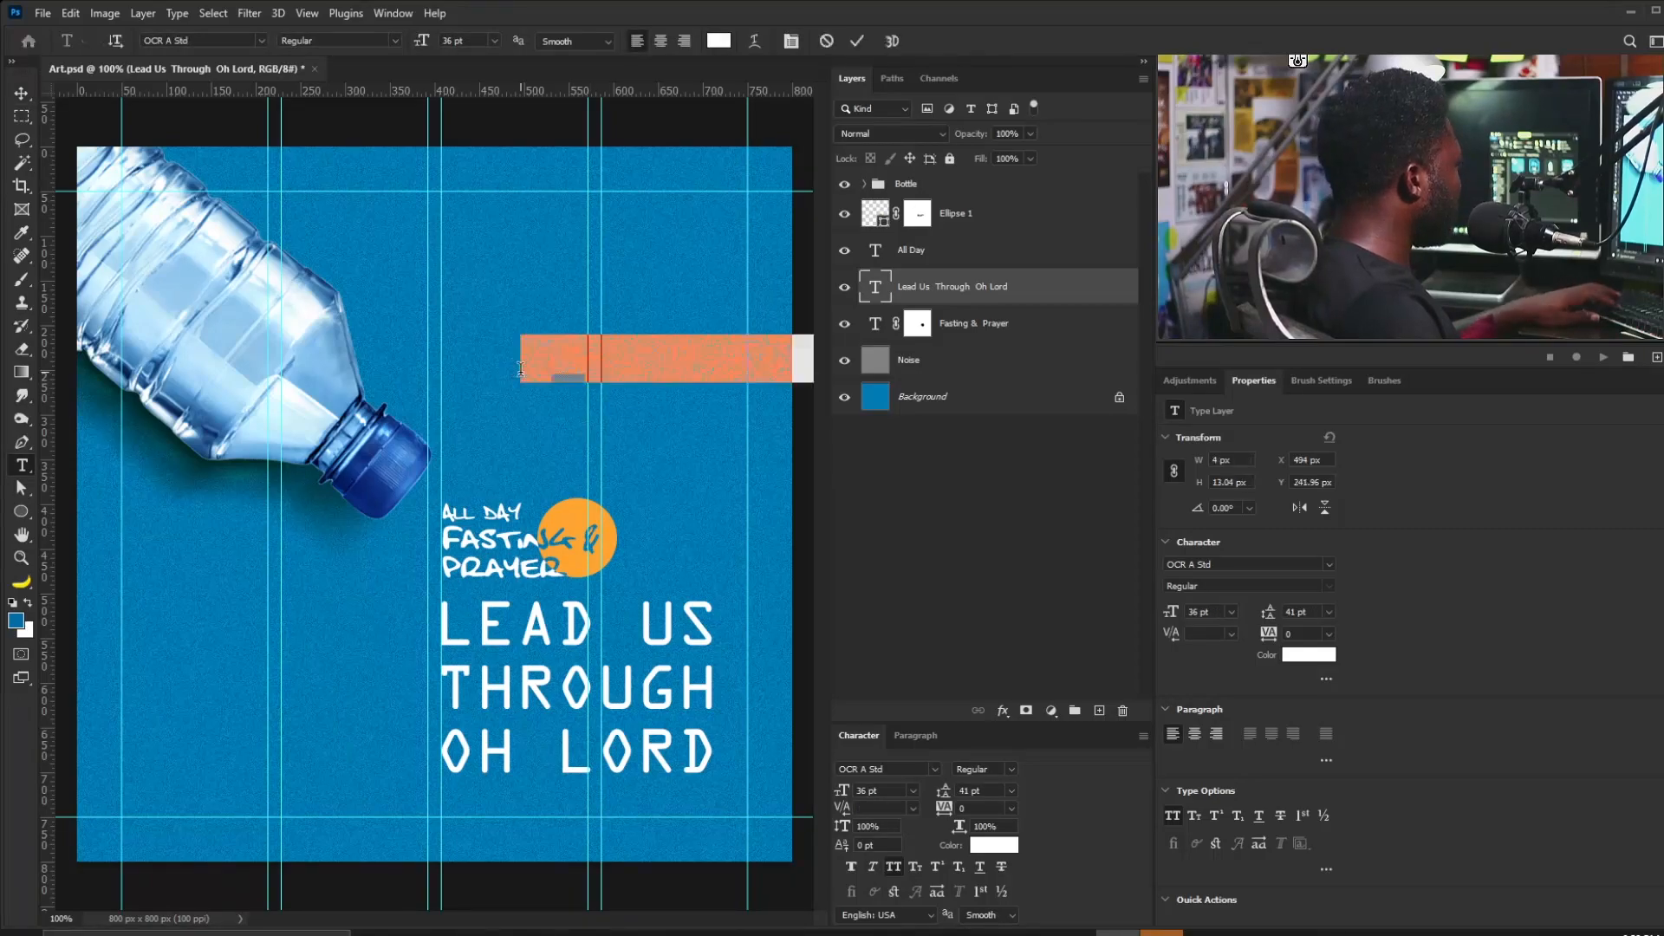
{"action": "key", "text": "ctrl+v"}
{"action": "key", "text": "ctrl+a"}
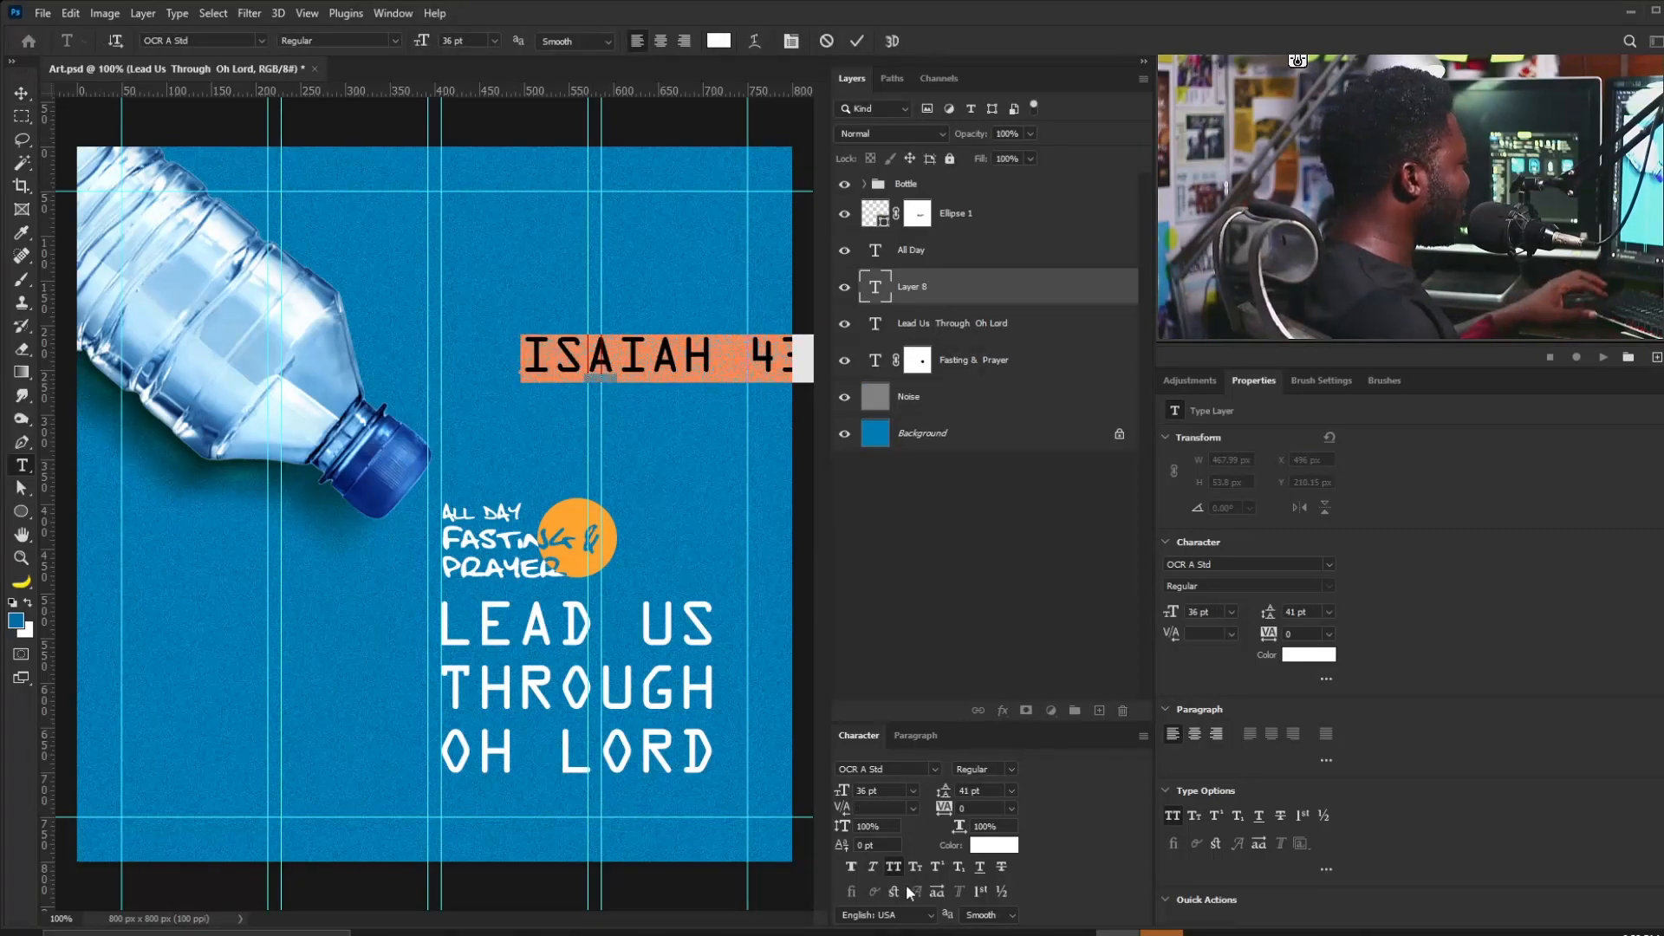
{"action": "key", "text": "ctrl+shift+k"}
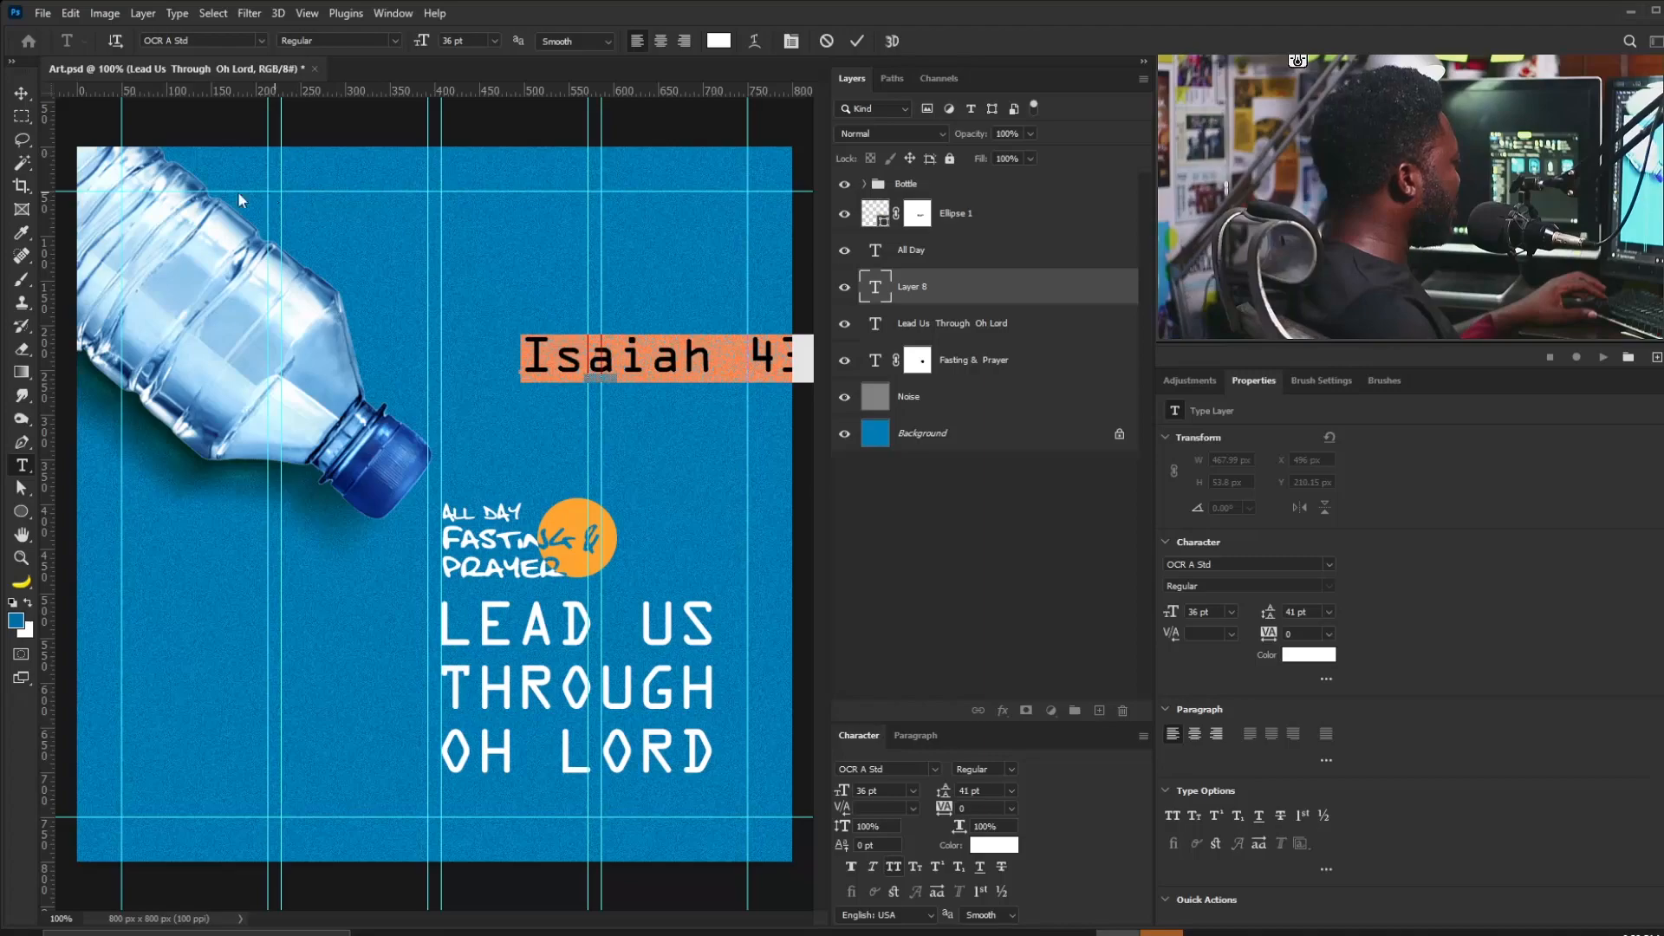
Scale the Isaiah 43:2-3 text down to 16.1 pt and place it below "Oh Lord", aligned with that text's left edge.
{"action": "left_click", "coordinate": [21, 94]}
{"action": "left_click_drag", "start_coordinate": [717, 392], "coordinate": [487, 546]}
{"action": "key", "text": "ctrl+t"}
{"action": "left_click_drag", "start_coordinate": [699, 487], "coordinate": [579, 504]}
{"action": "key", "text": "Return"}
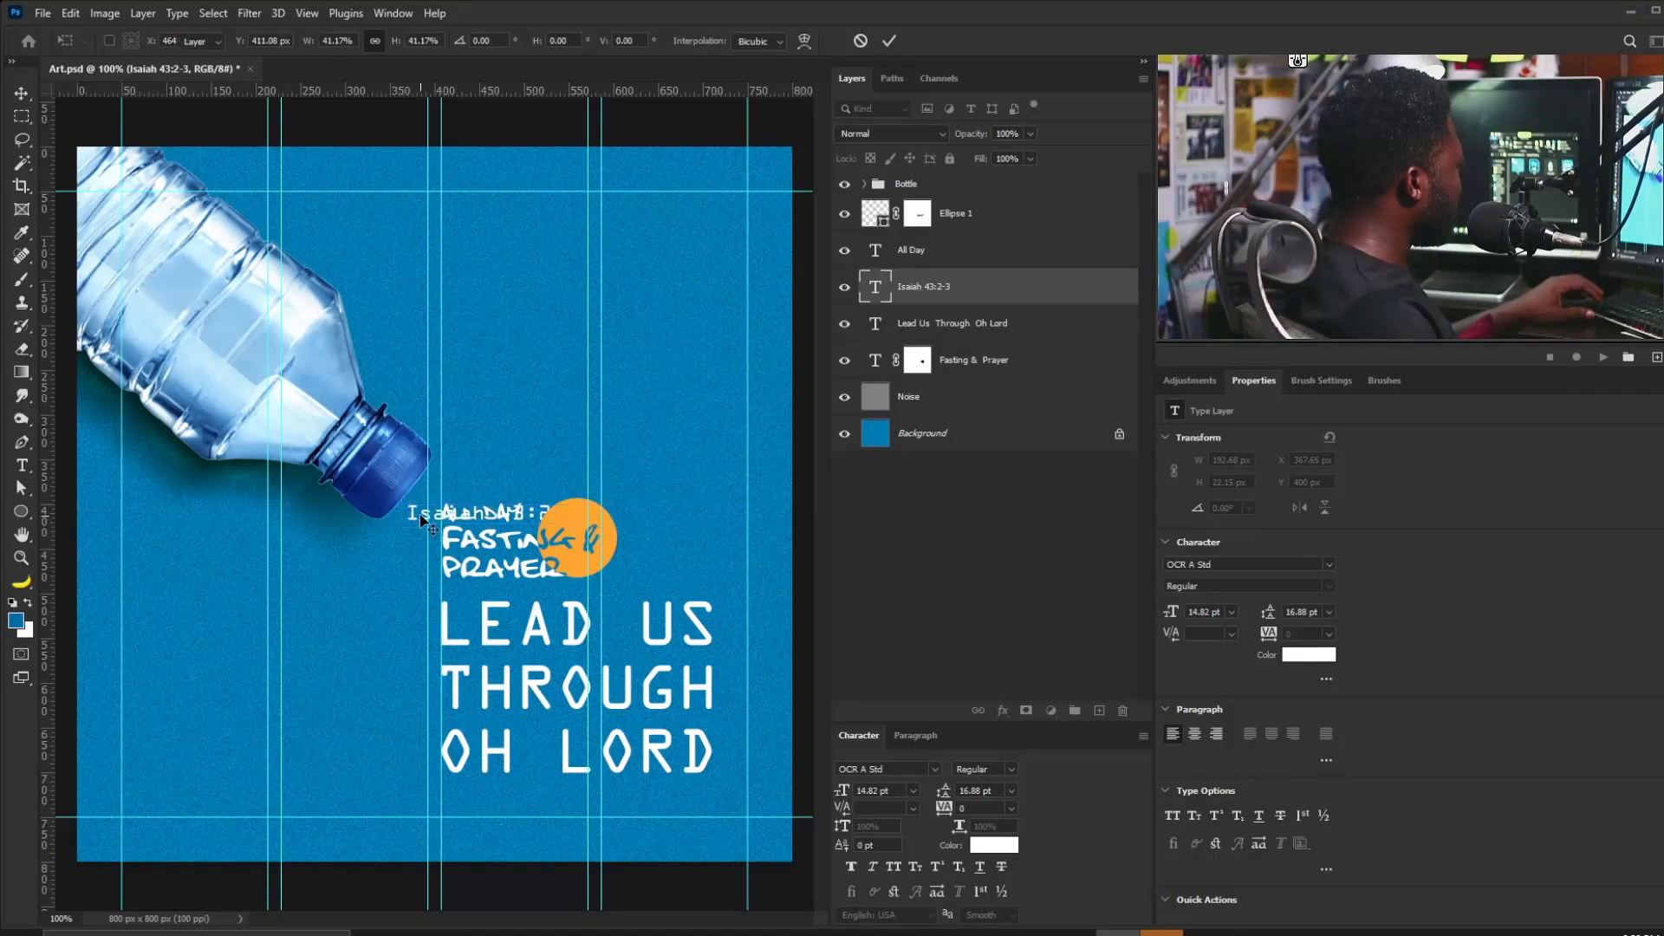
{"action": "left_click_drag", "start_coordinate": [420, 515], "coordinate": [454, 809]}
{"action": "key", "text": "ctrl+t"}
{"action": "left_click_drag", "start_coordinate": [613, 797], "coordinate": [630, 798]}
{"action": "key", "text": "Return"}
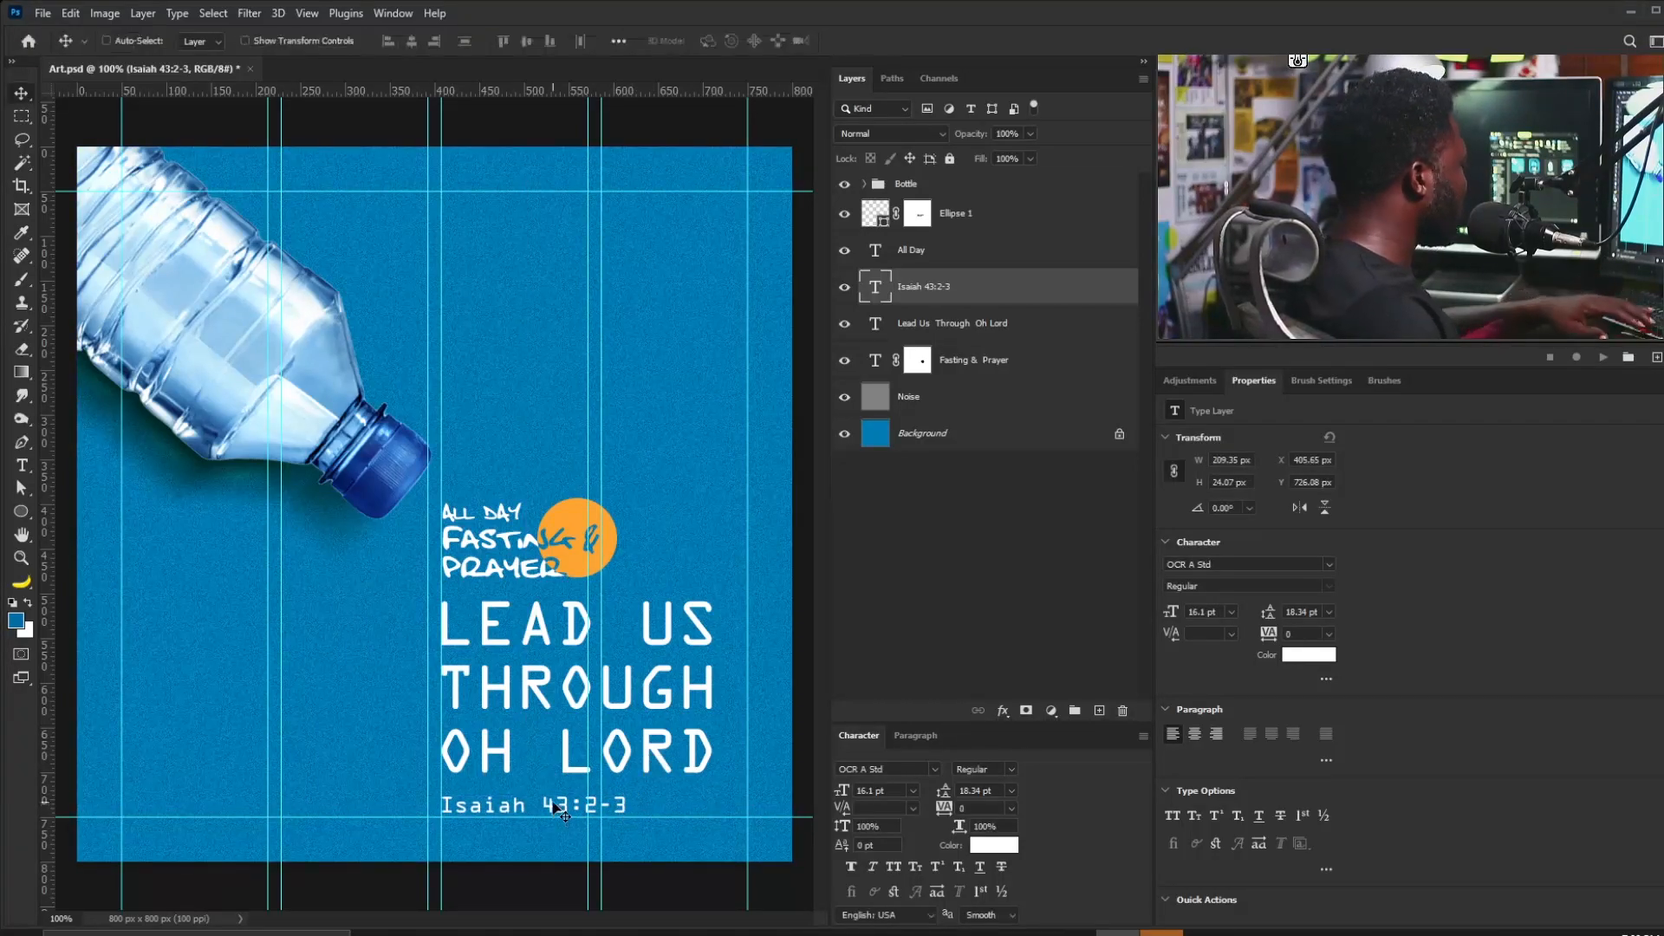
Nudge the Isaiah 43:2-3 text slightly down and enlarge it to 16.79 pt.
{"action": "key", "text": "Down"}
{"action": "key", "text": "Down"}
{"action": "key", "text": "Down"}
{"action": "key", "text": "Down"}
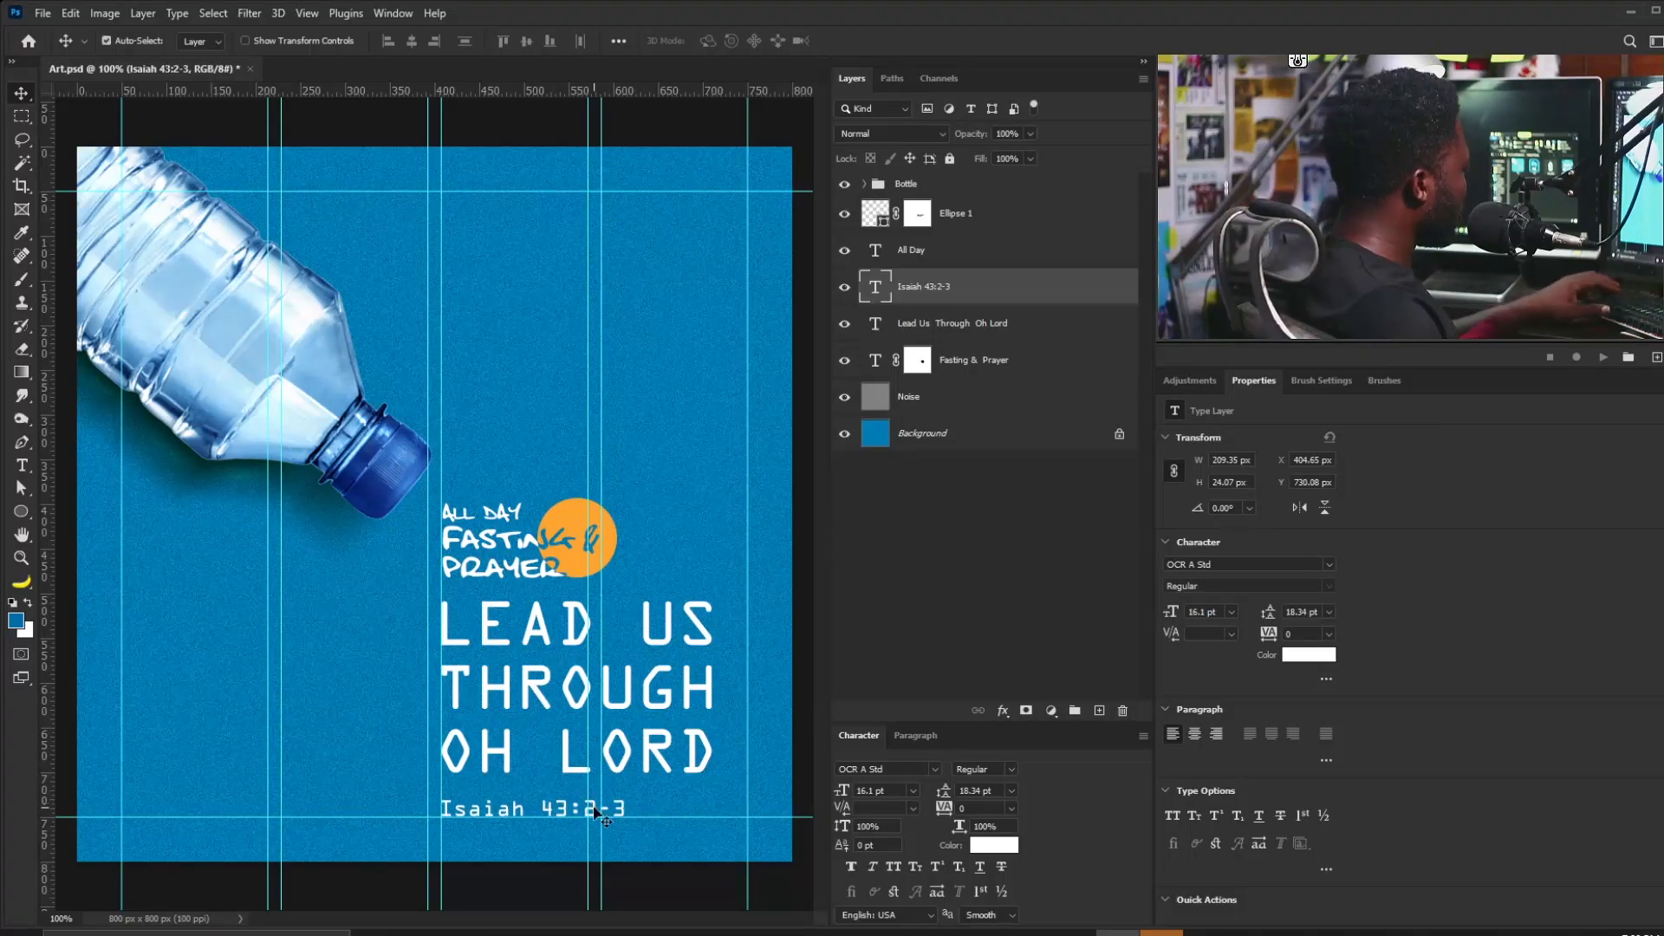
{"action": "key", "text": "ctrl+t"}
{"action": "left_click_drag", "start_coordinate": [626, 798], "coordinate": [635, 798]}
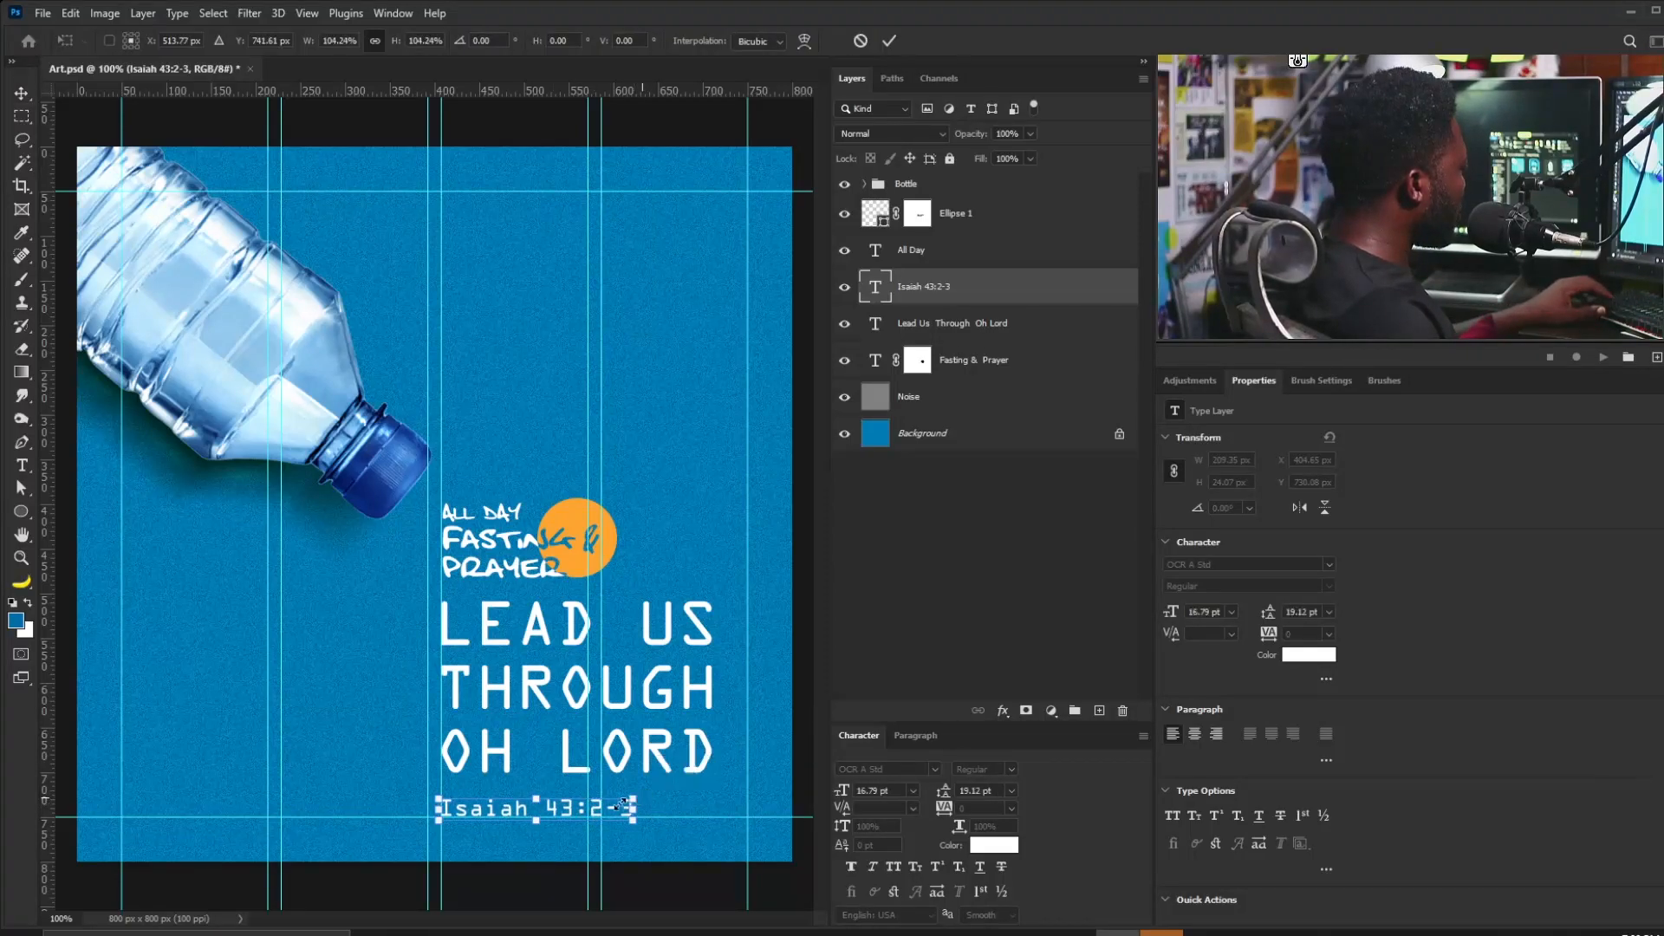
{"action": "key", "text": "Return"}
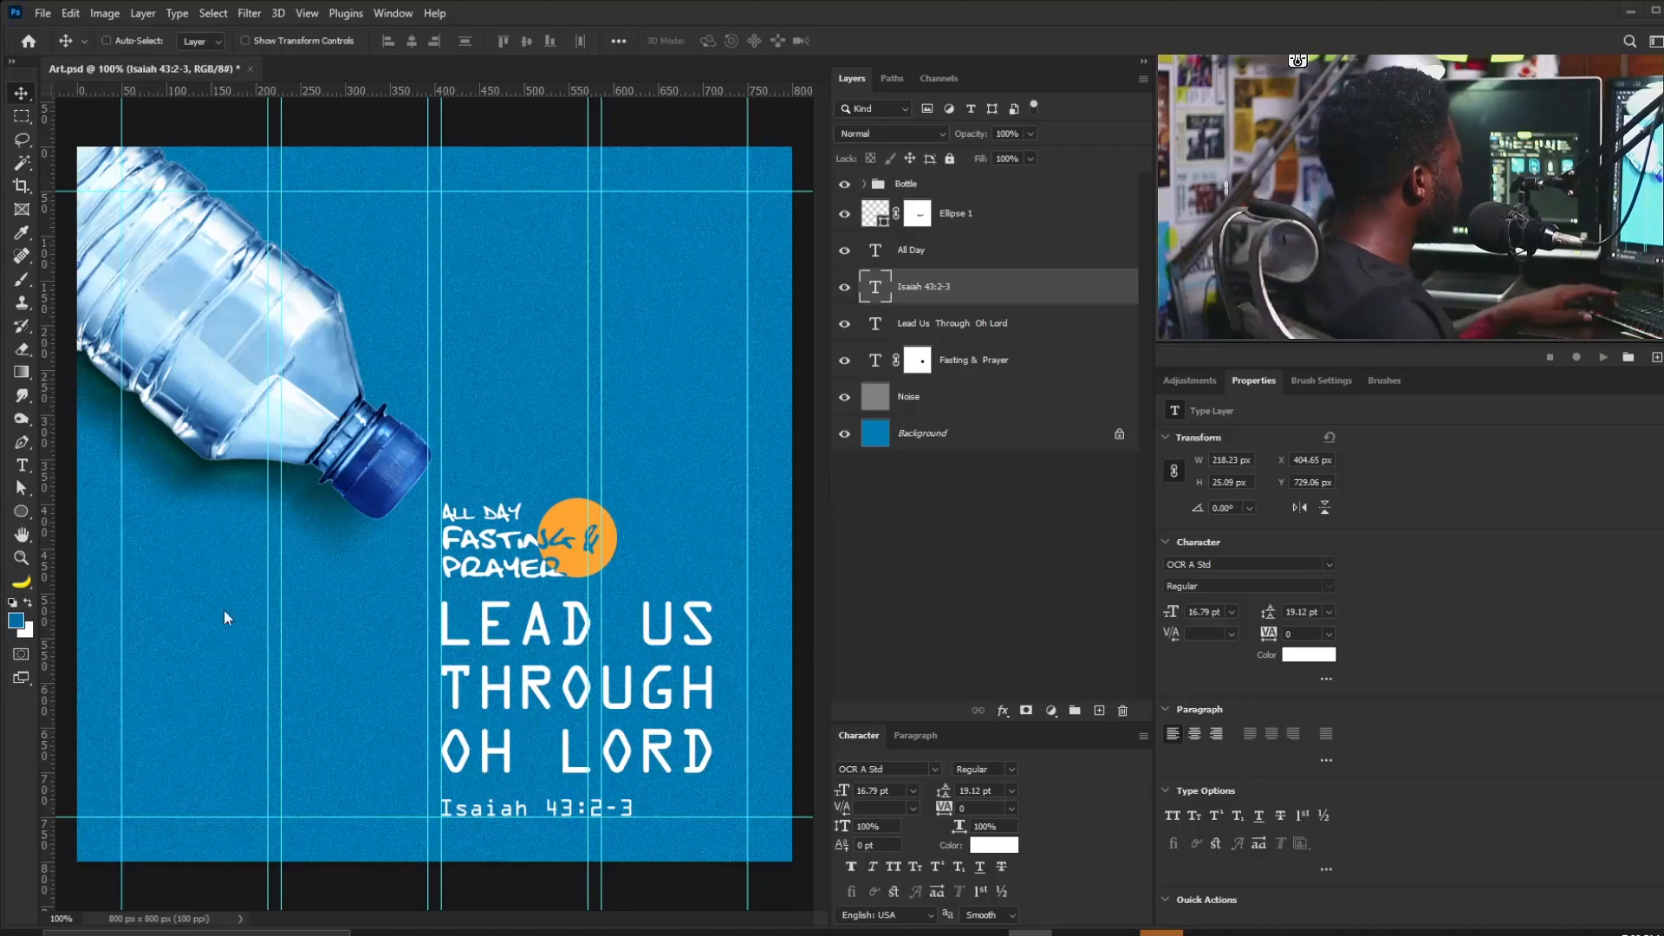
Add a white OCR A Std text layer reading "Jan 4th, 2021" in the empty area below the bottle.
{"action": "left_click", "coordinate": [21, 466]}
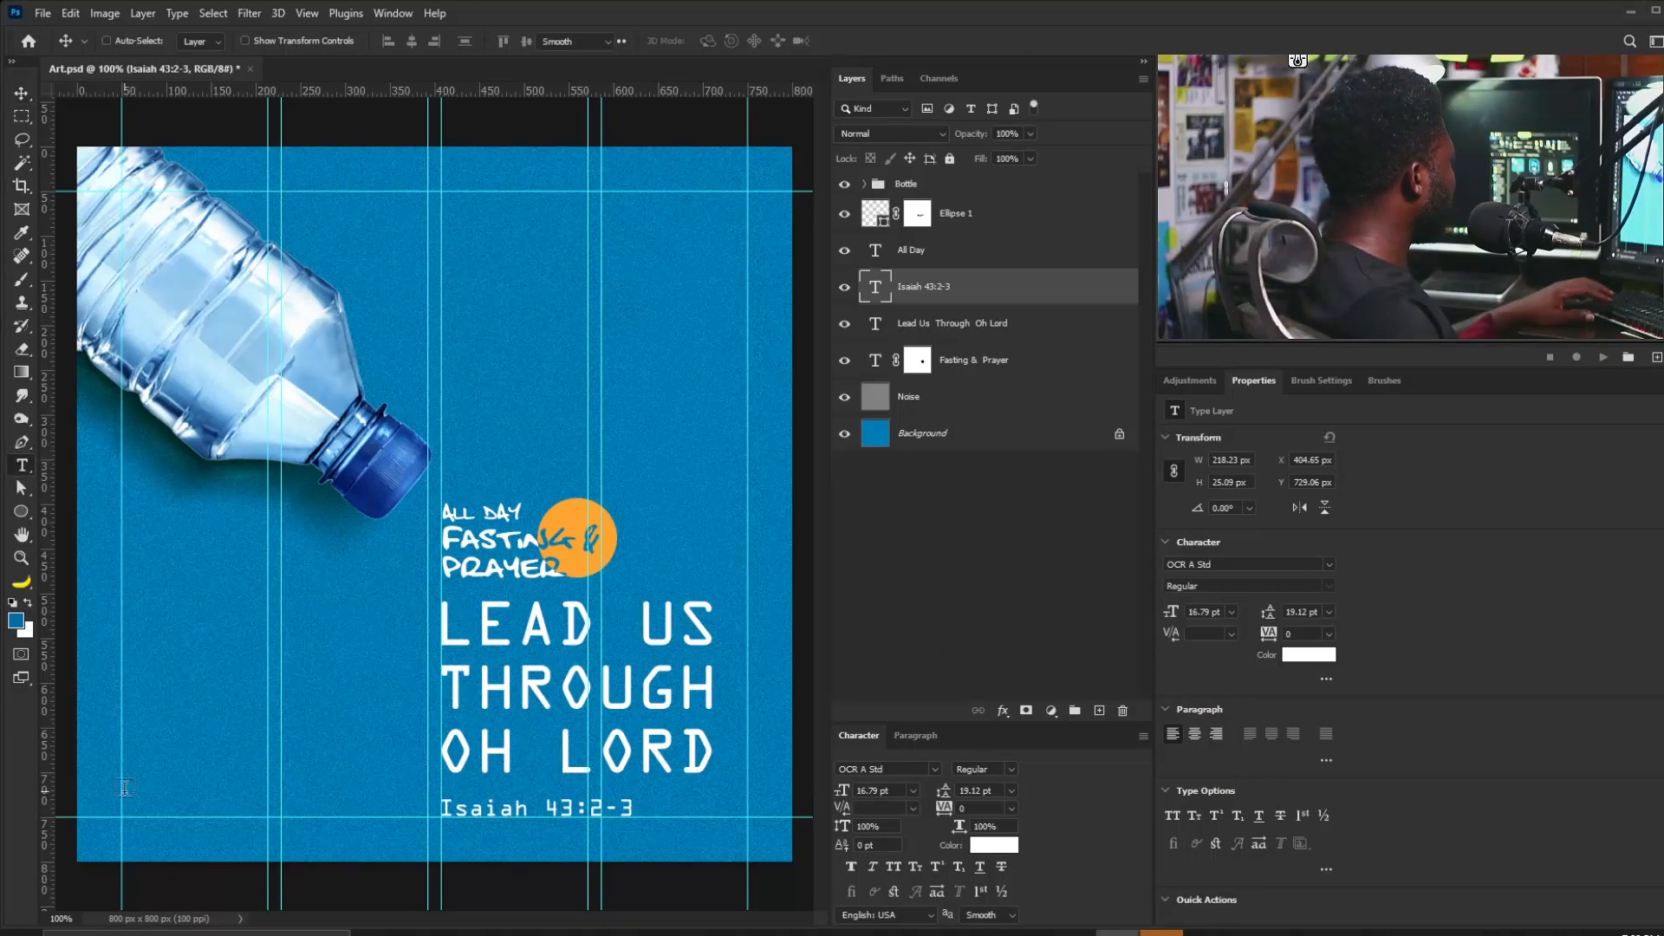
{"action": "left_click", "coordinate": [139, 751]}
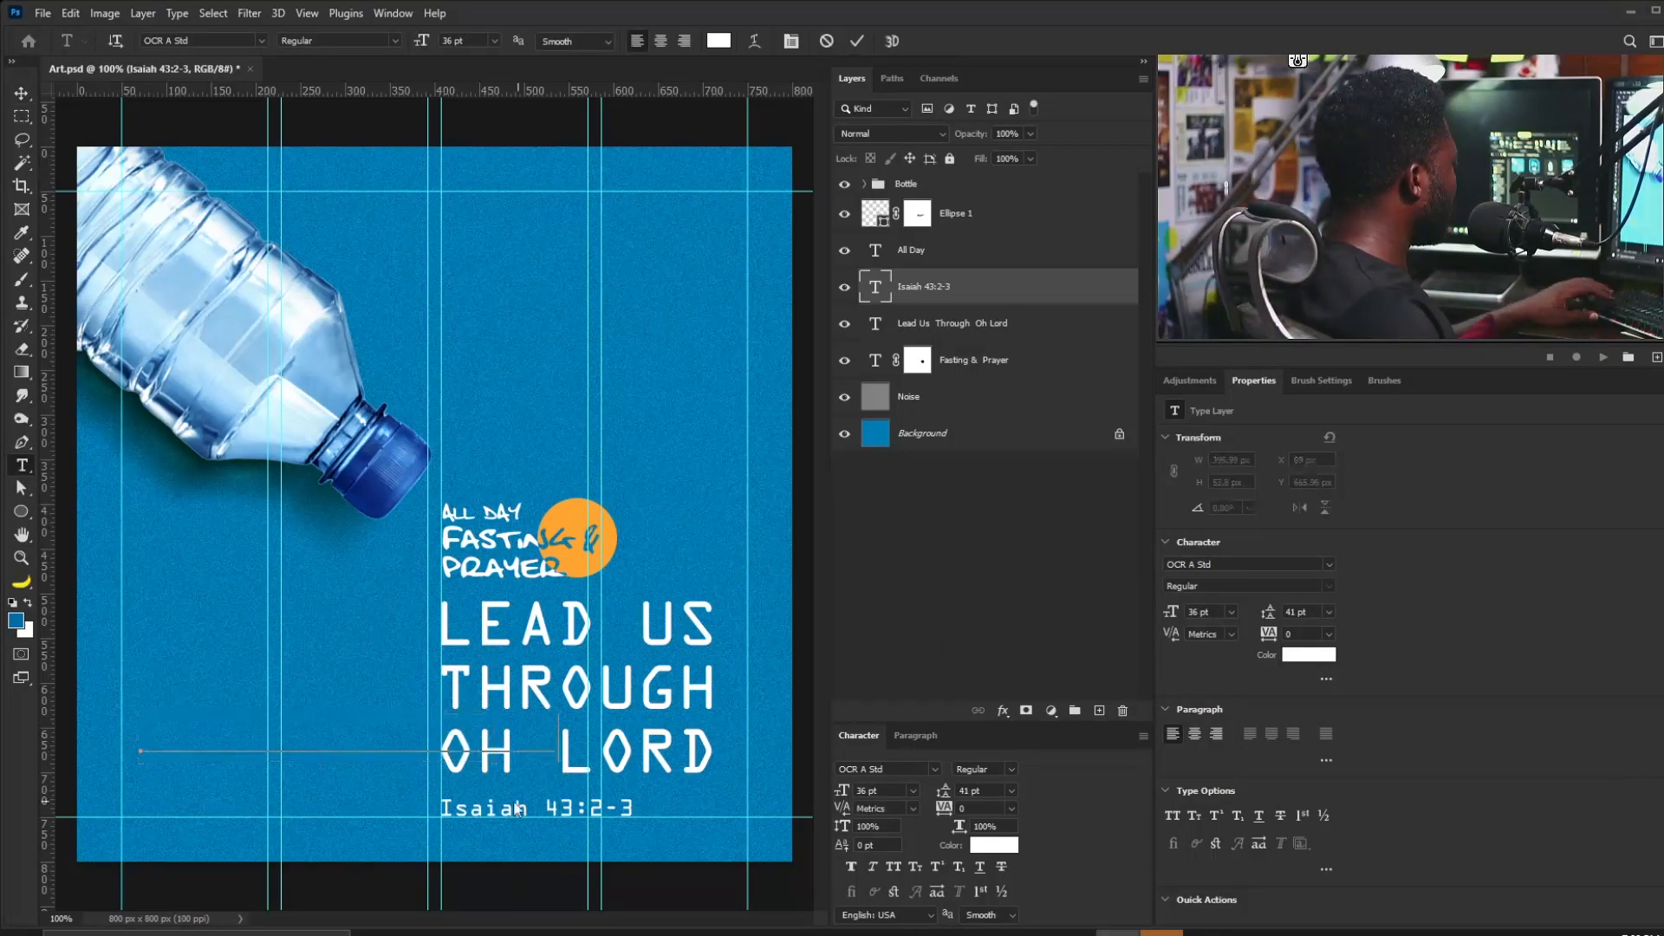
{"action": "type", "text": "Jan 4th, 2021"}
{"action": "key", "text": "ctrl+a"}
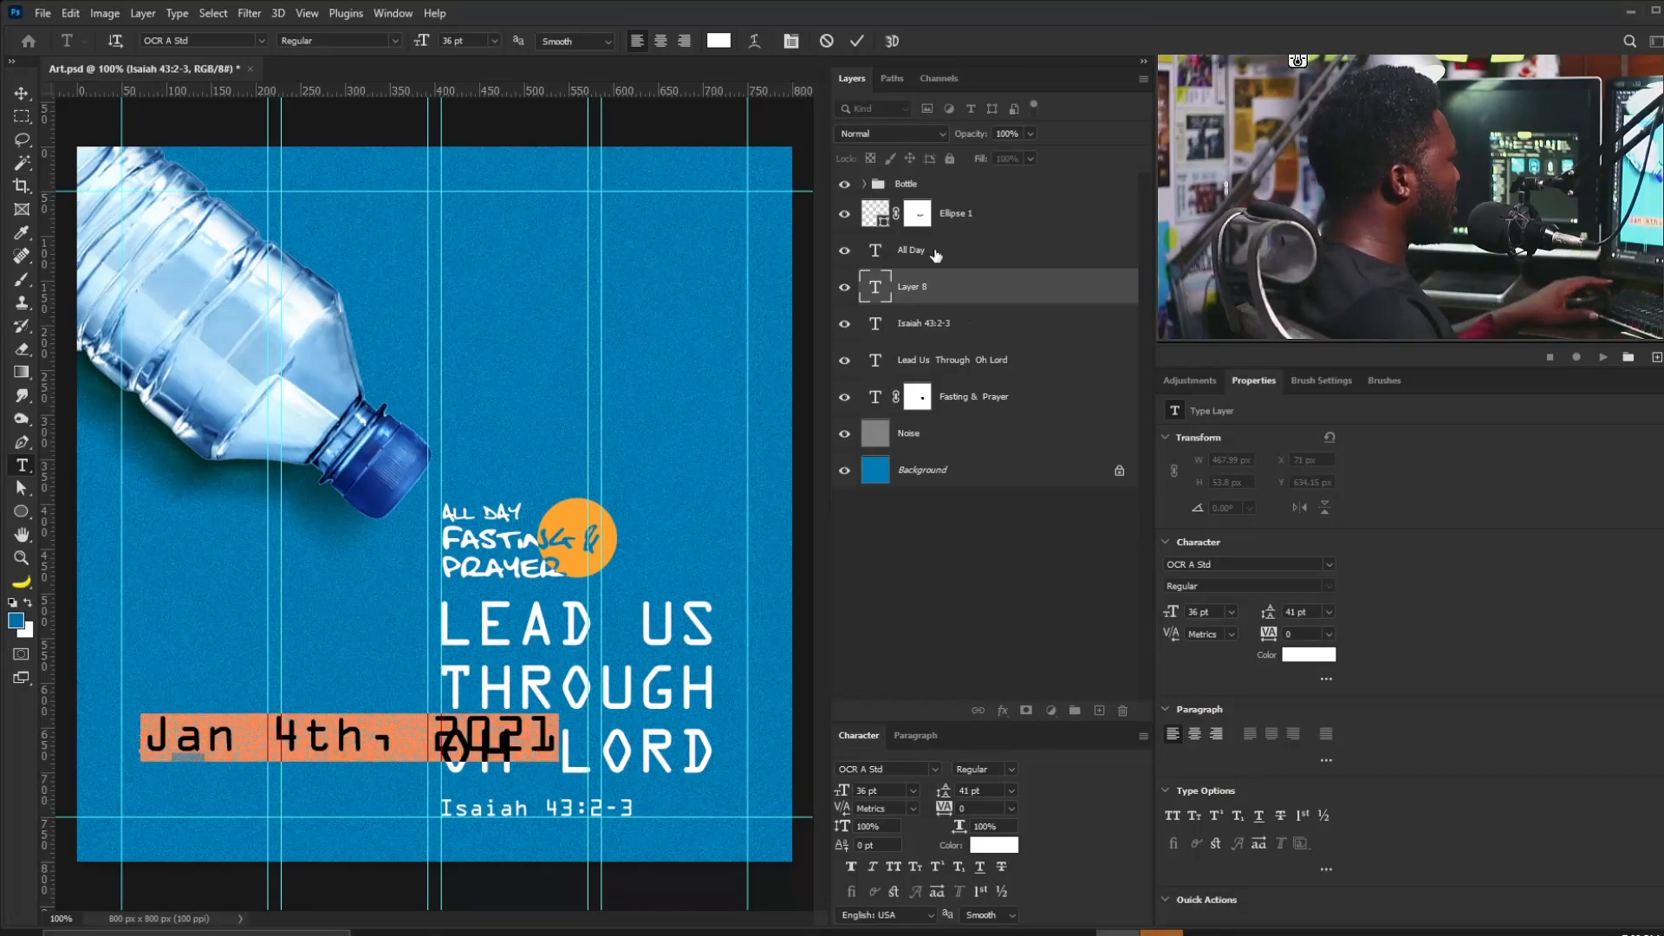
{"action": "left_click", "coordinate": [1309, 654]}
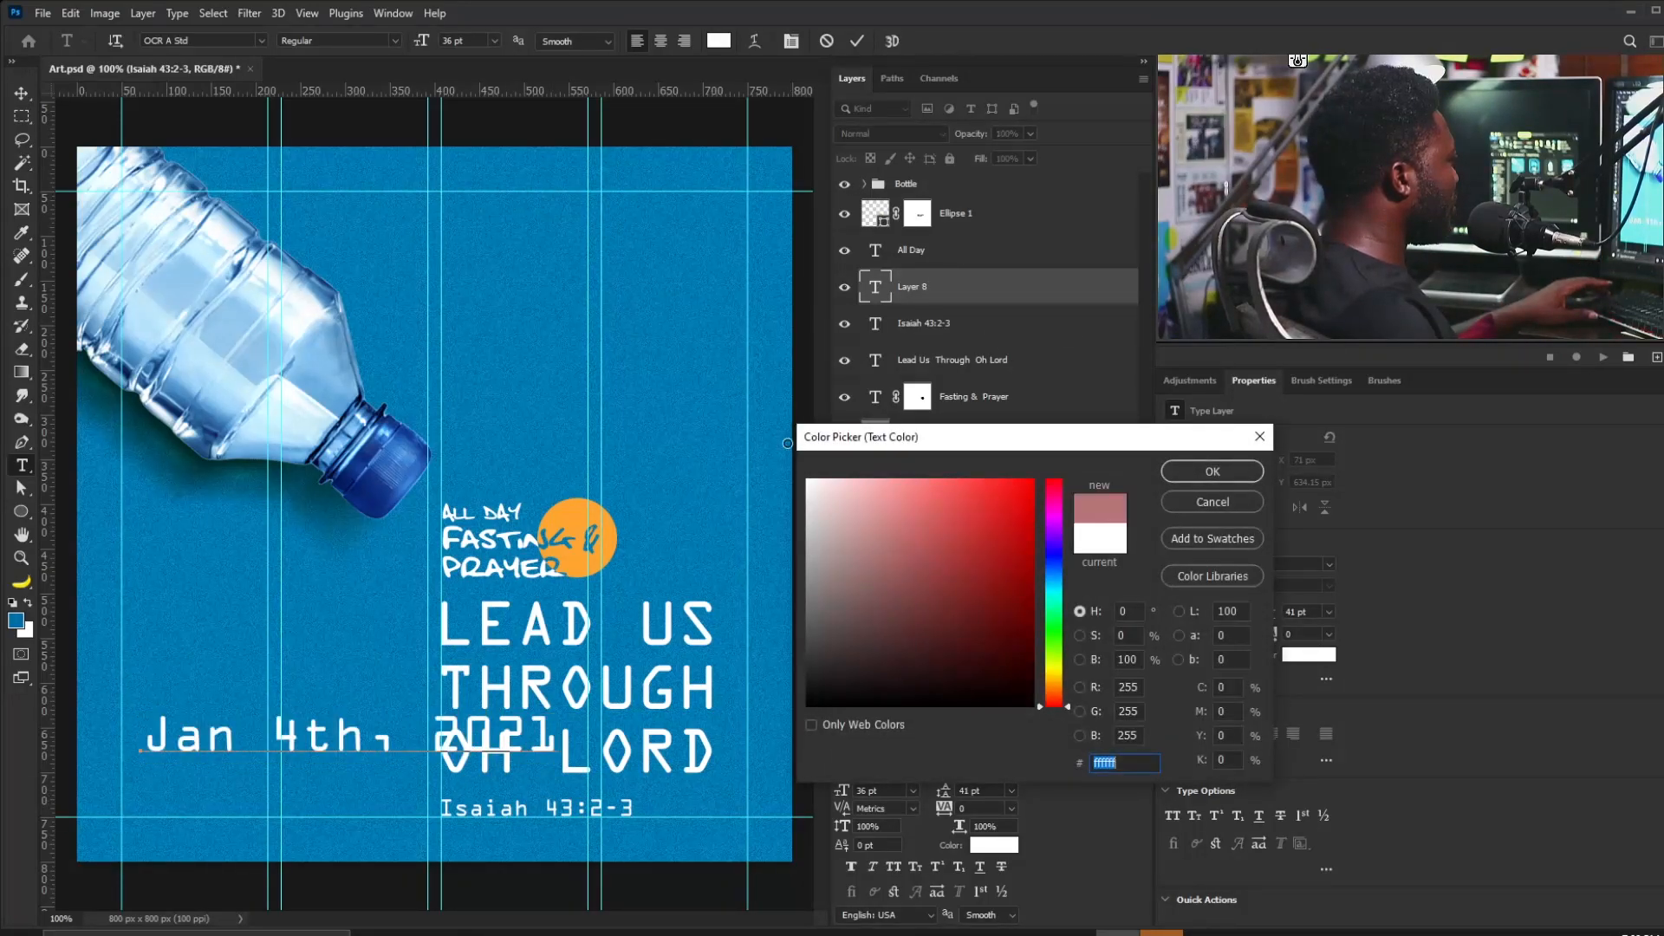
{"action": "left_click", "coordinate": [1213, 472]}
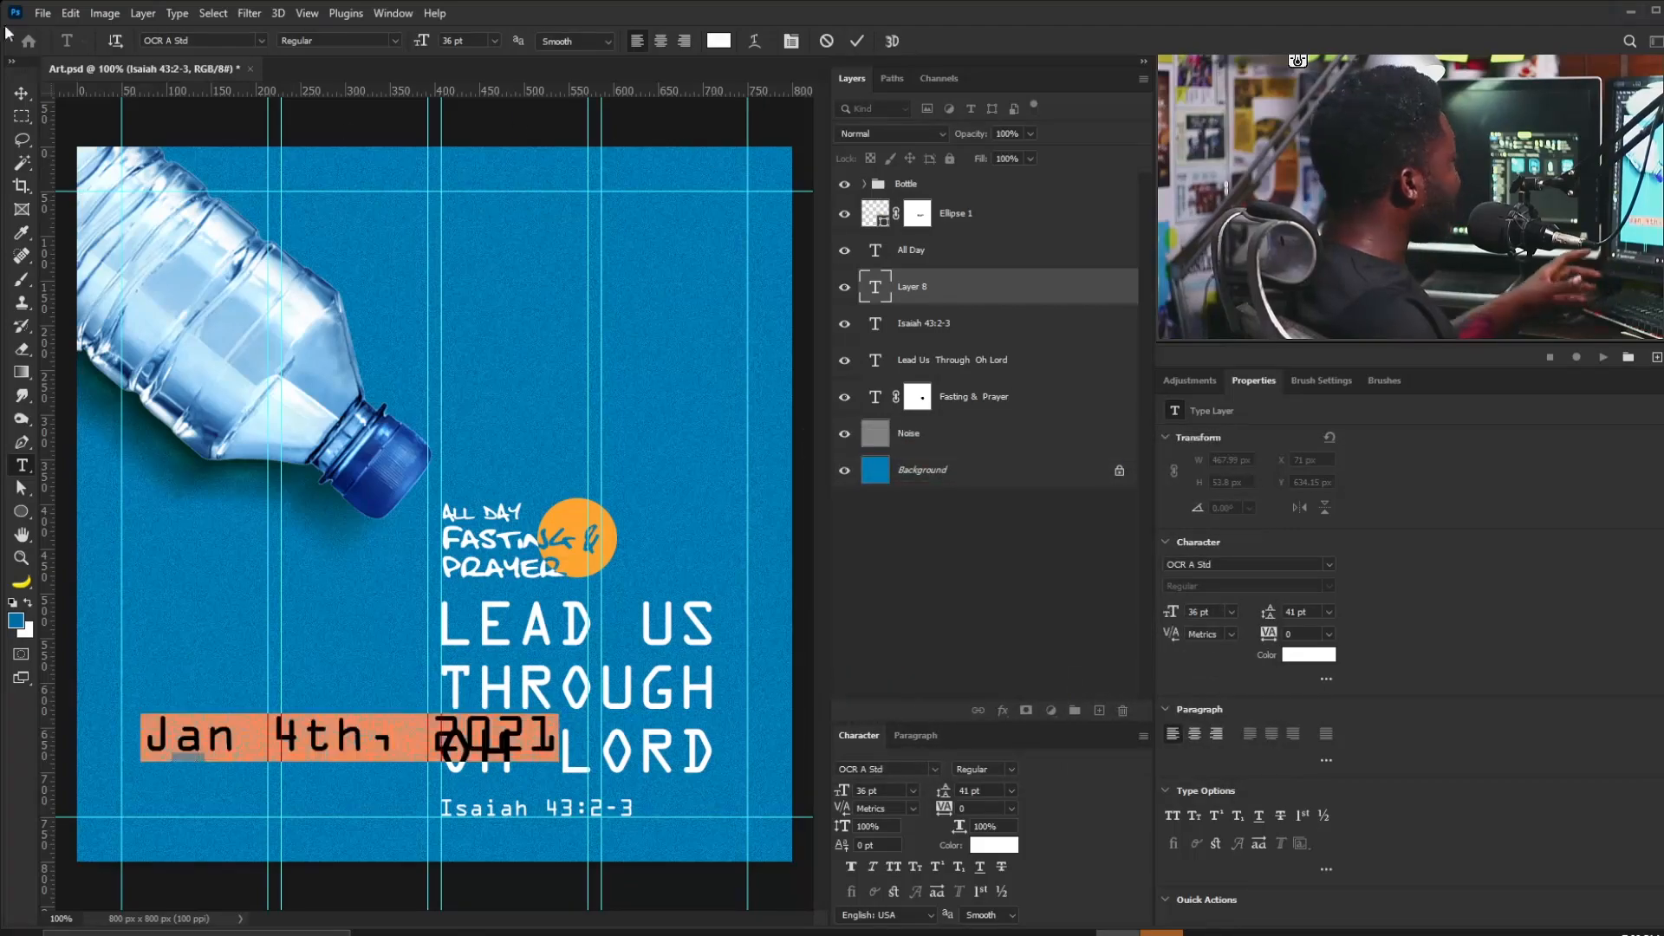
{"action": "left_click", "coordinate": [23, 92]}
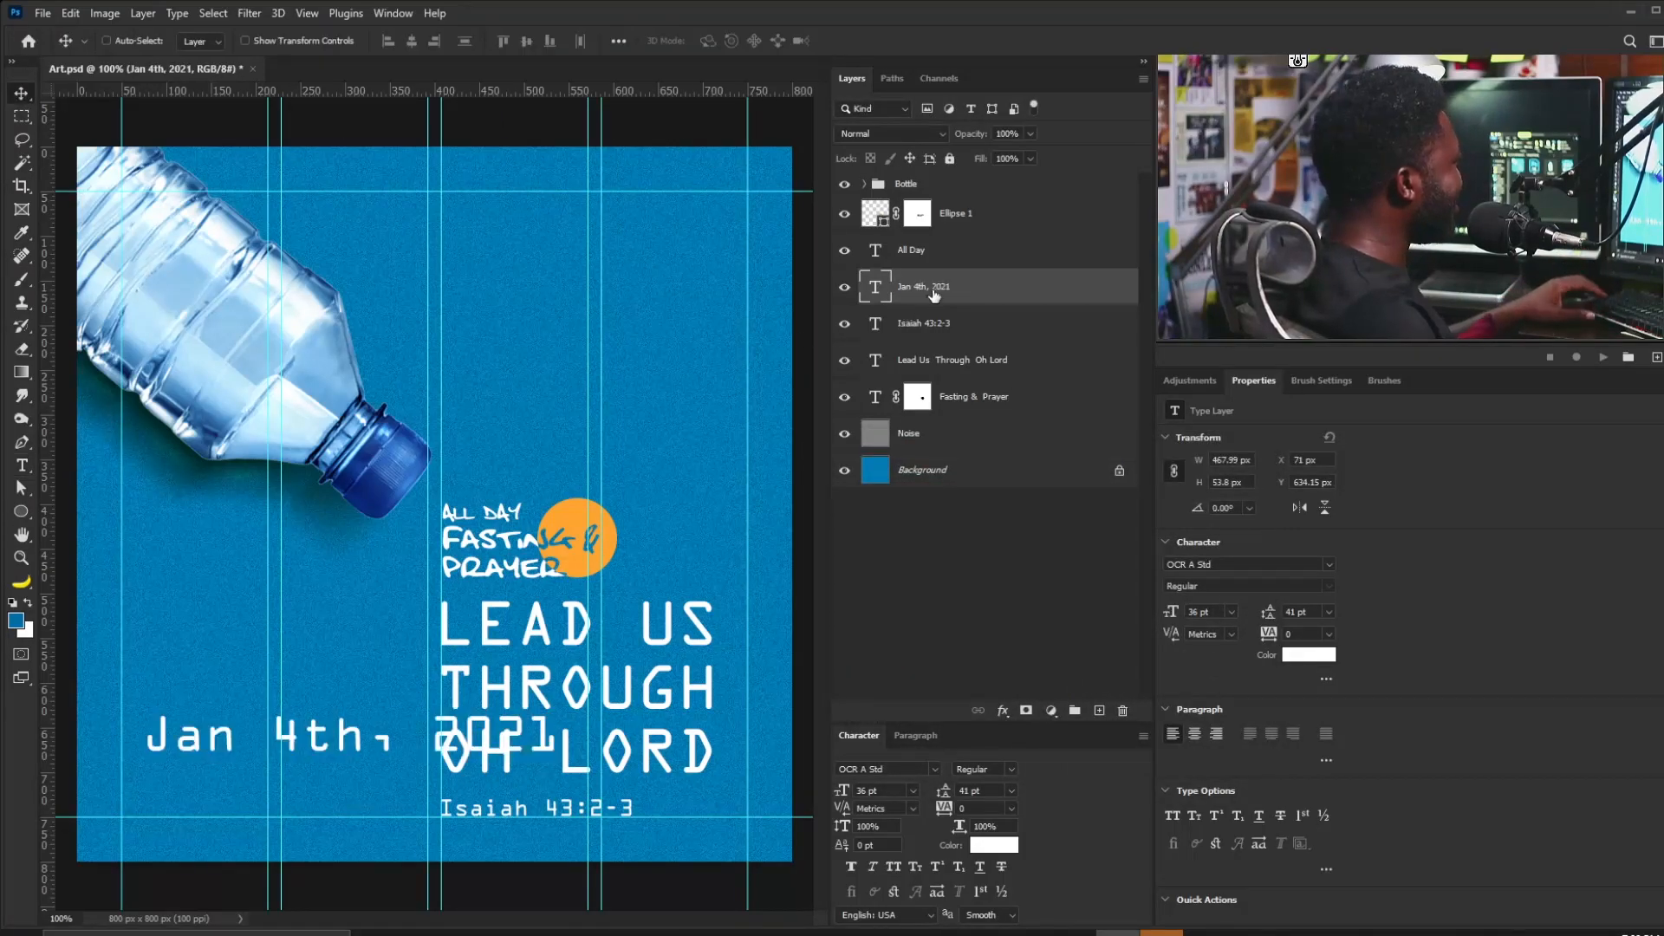
Scale the Jan 4th, 2021 text down to 20.66 pt and move its layer directly below the Bottle group.
{"action": "key", "text": "ctrl+t"}
{"action": "left_click_drag", "start_coordinate": [378, 712], "coordinate": [378, 735]}
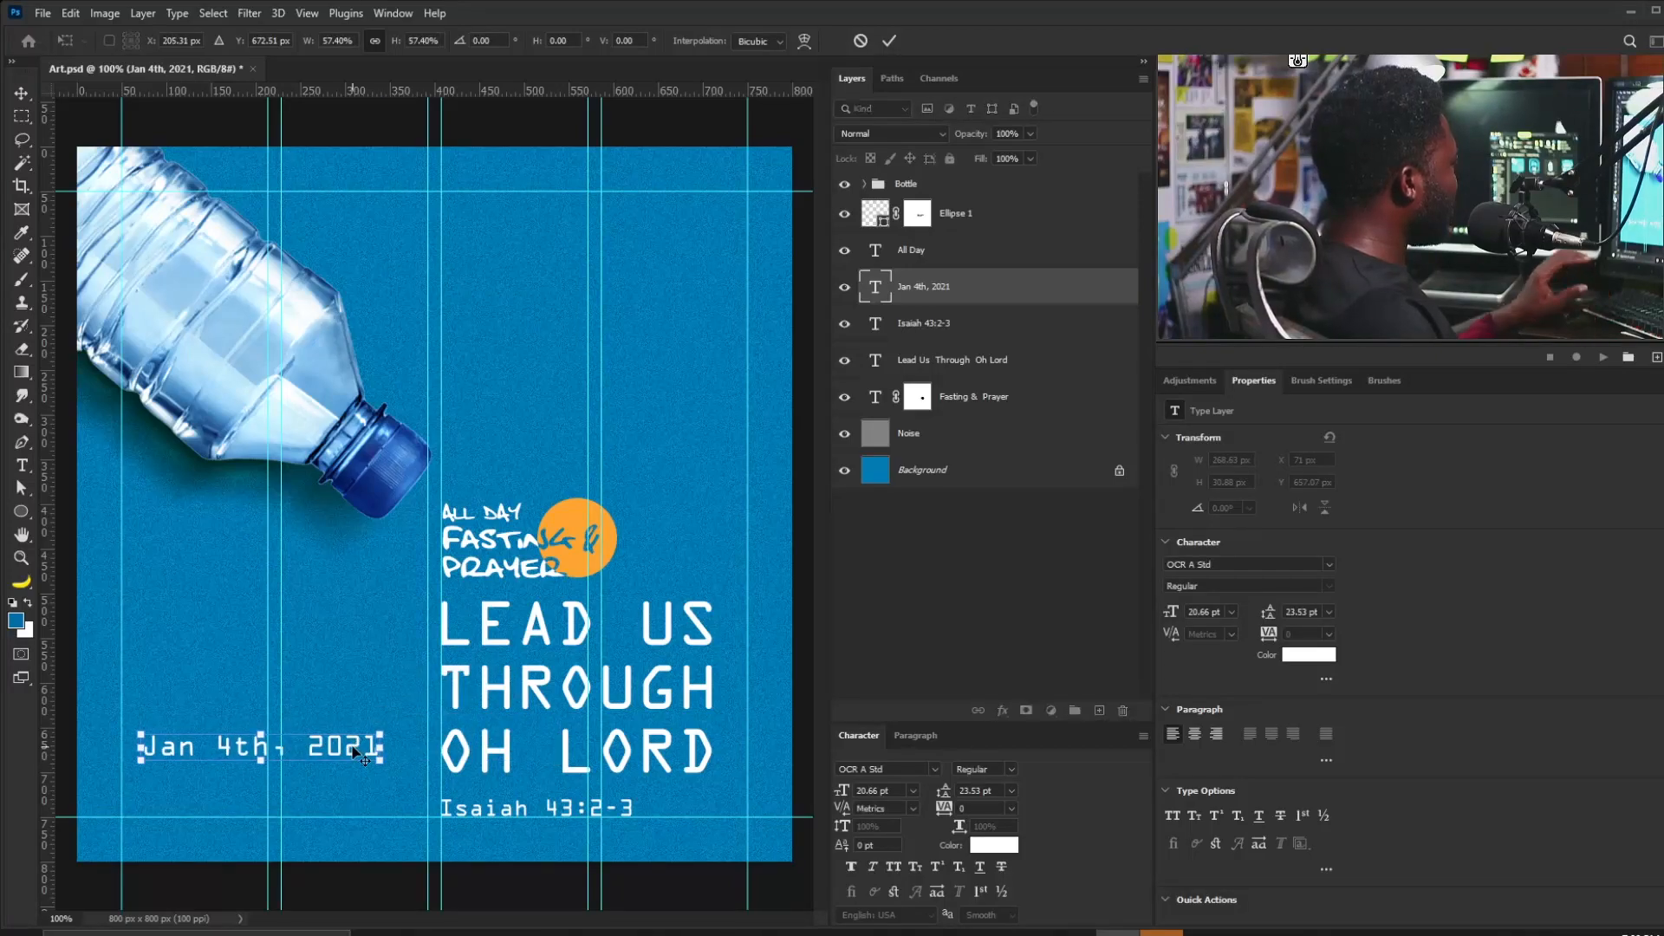
{"action": "key", "text": "Return"}
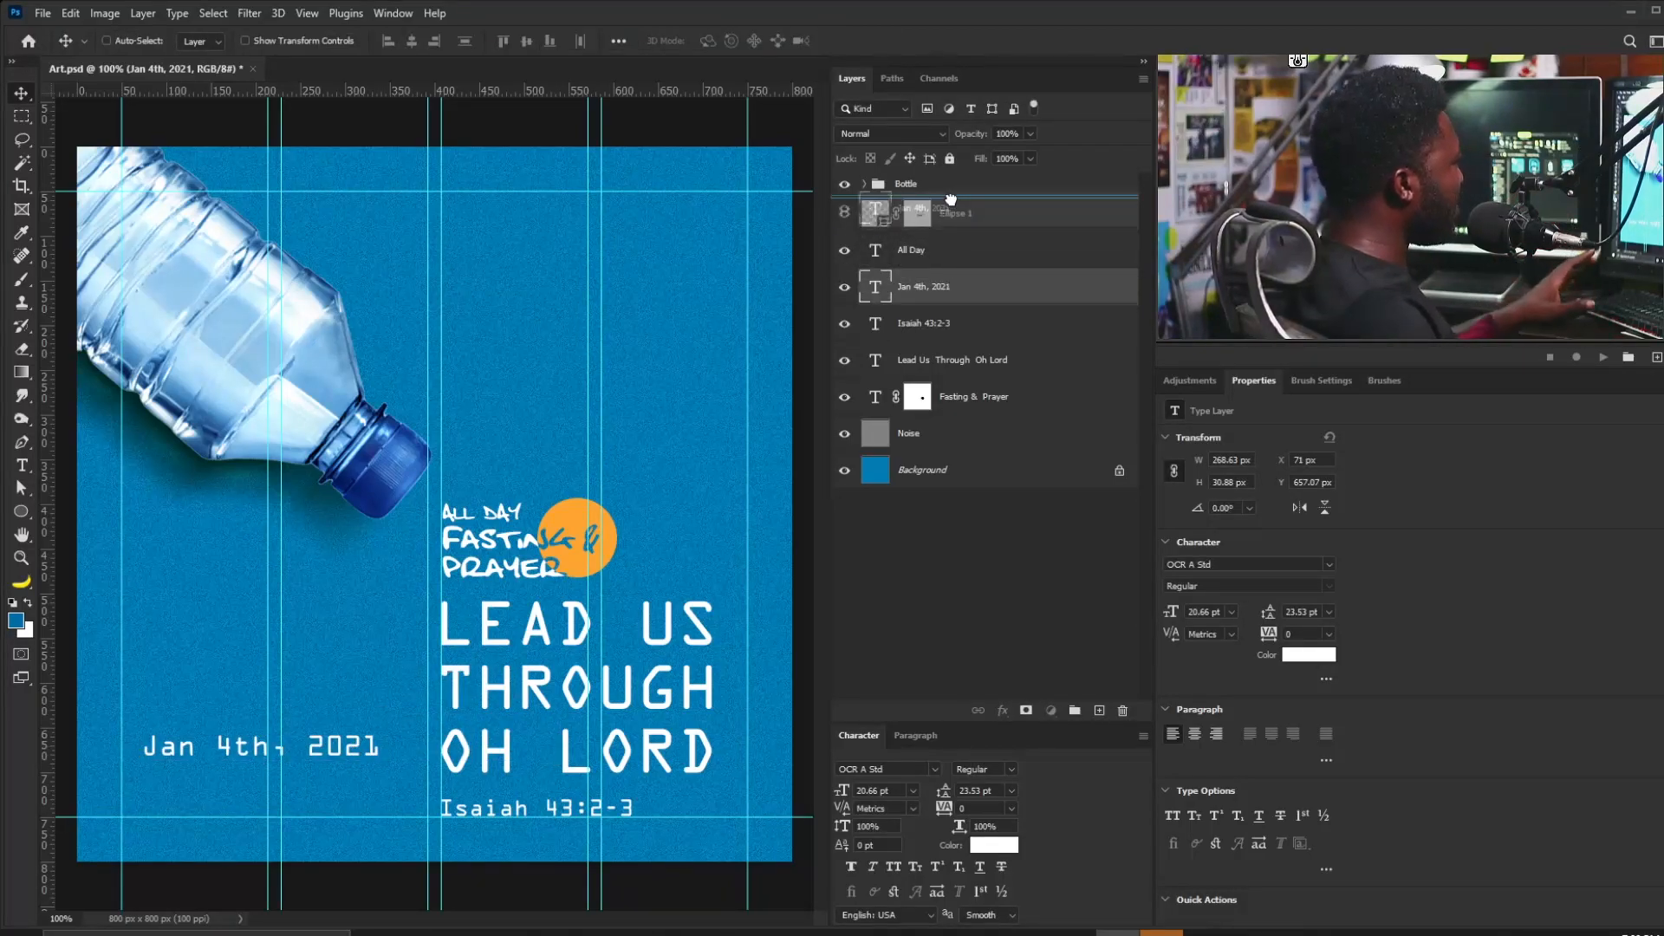
{"action": "left_click_drag", "start_coordinate": [951, 201], "coordinate": [950, 203]}
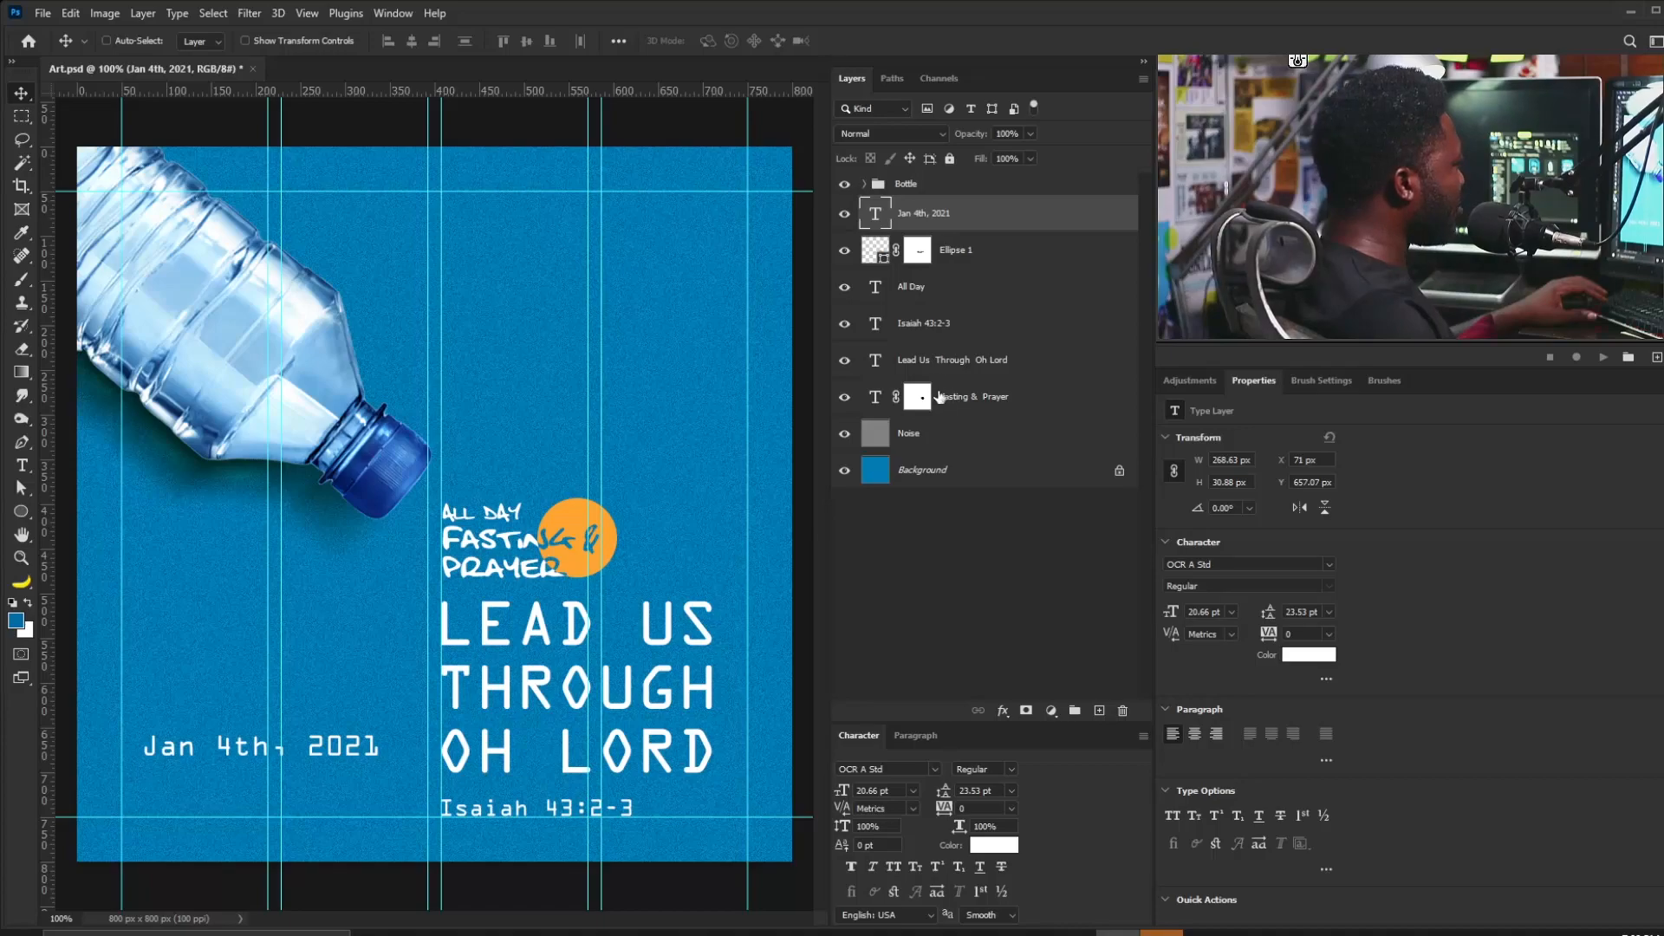
Group the Ellipse 1, All Day and Fasting & Prayer layers.
{"action": "left_click", "coordinate": [921, 277]}
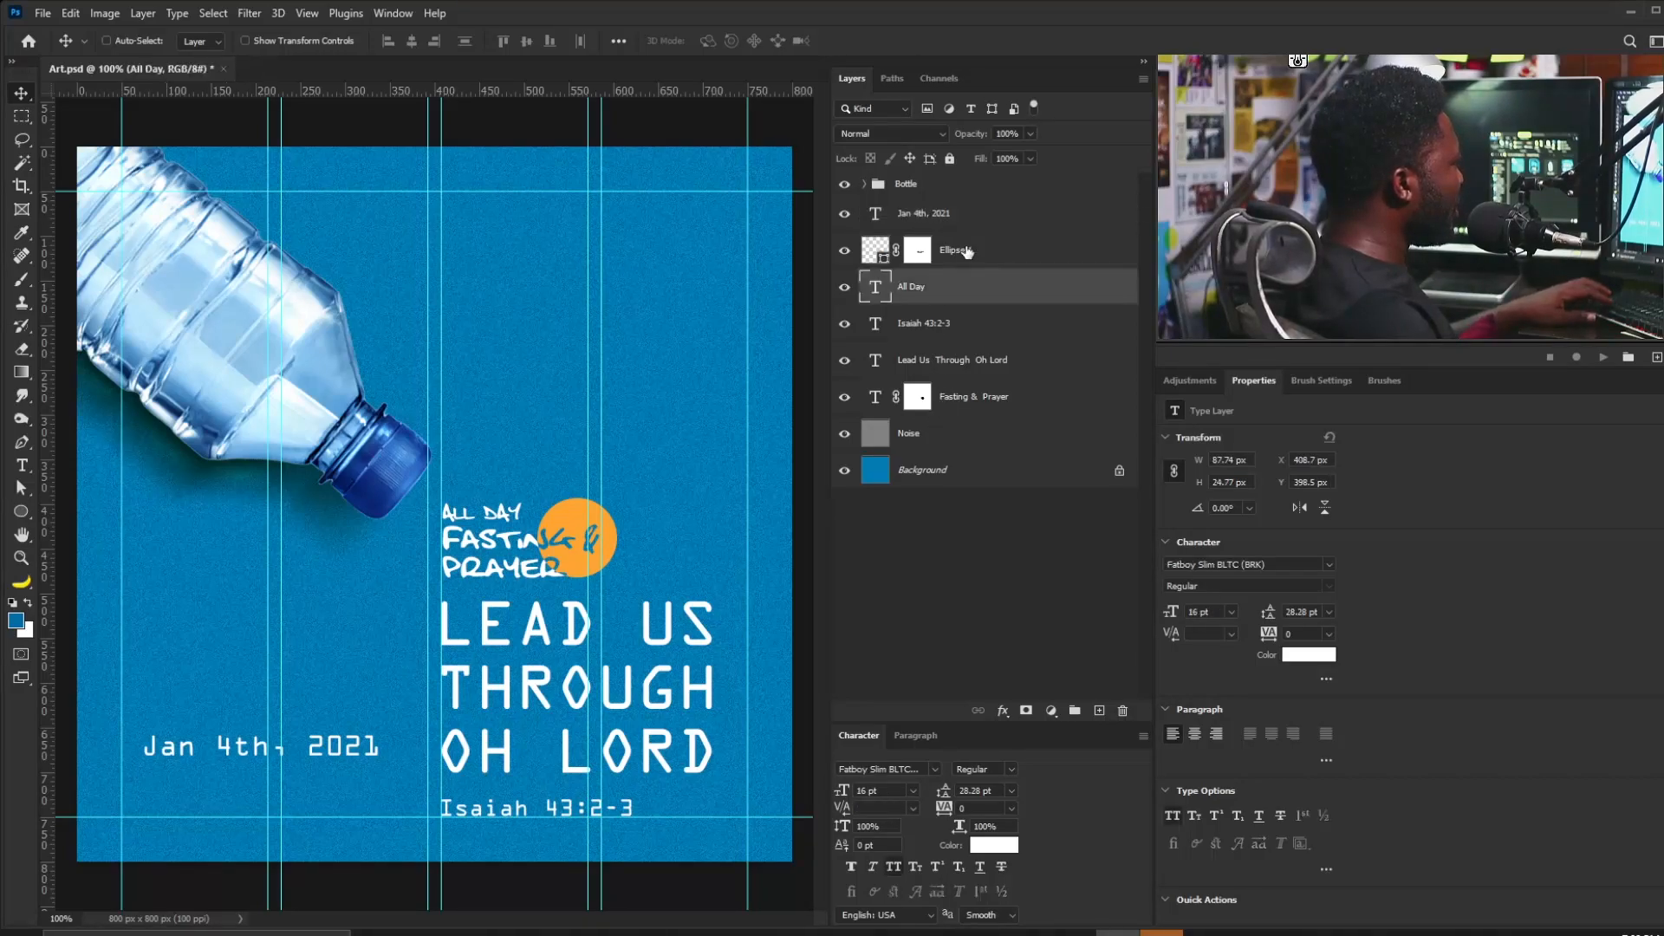
{"action": "left_click", "coordinate": [945, 252], "text": "ctrl"}
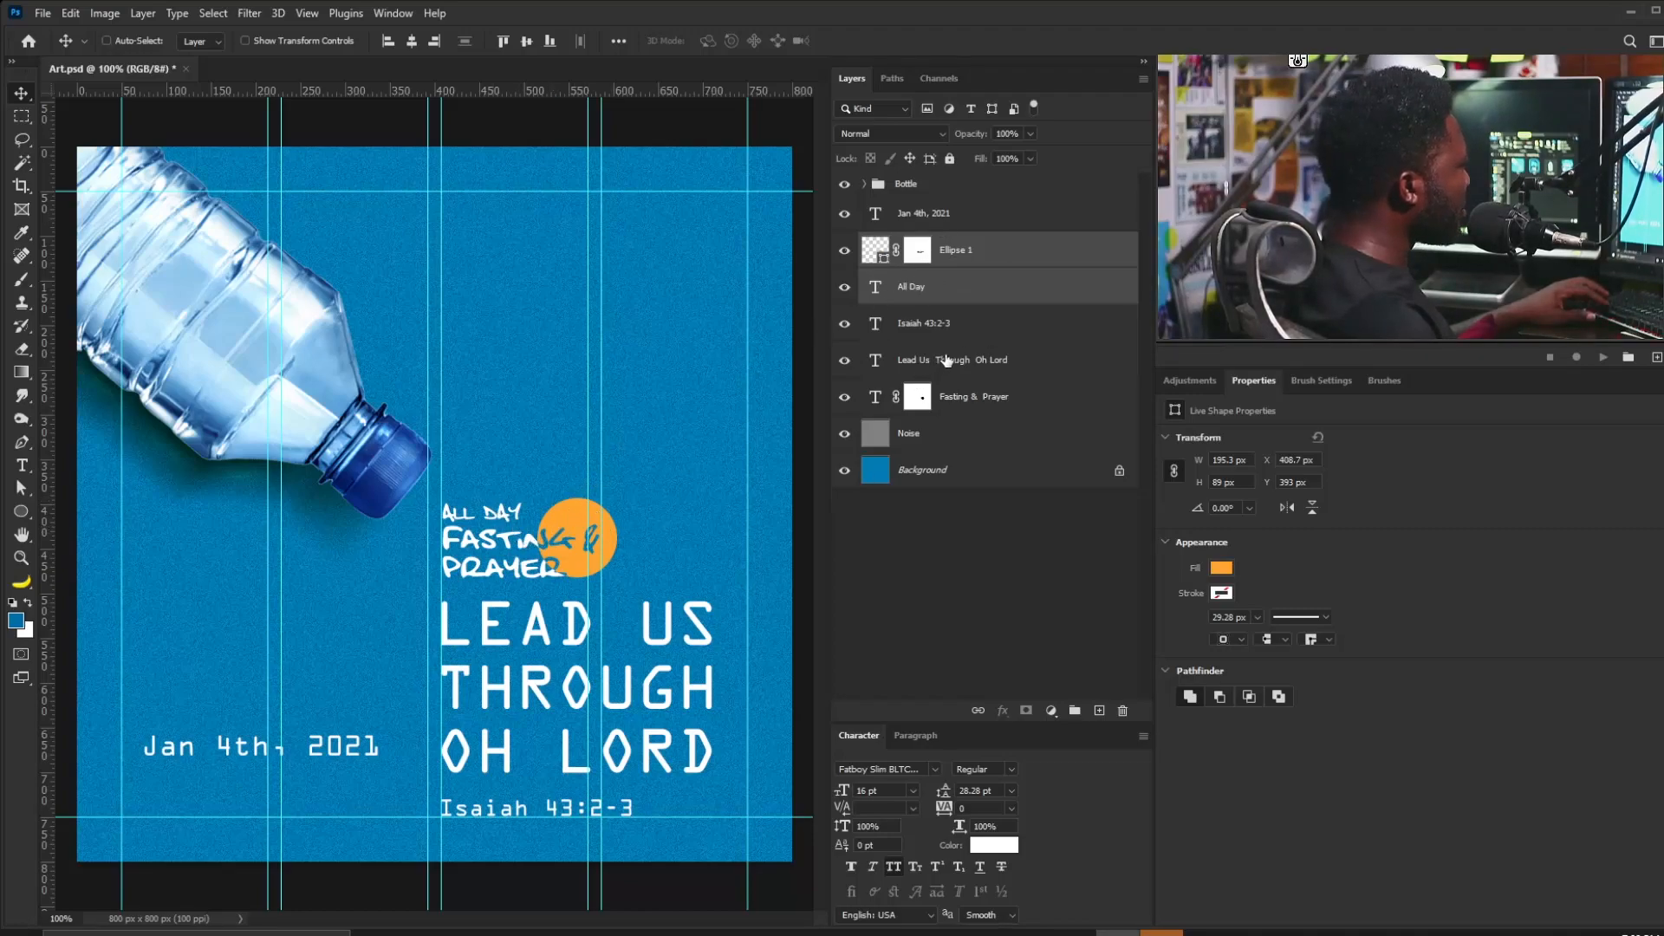
{"action": "left_click", "coordinate": [980, 399], "text": "ctrl"}
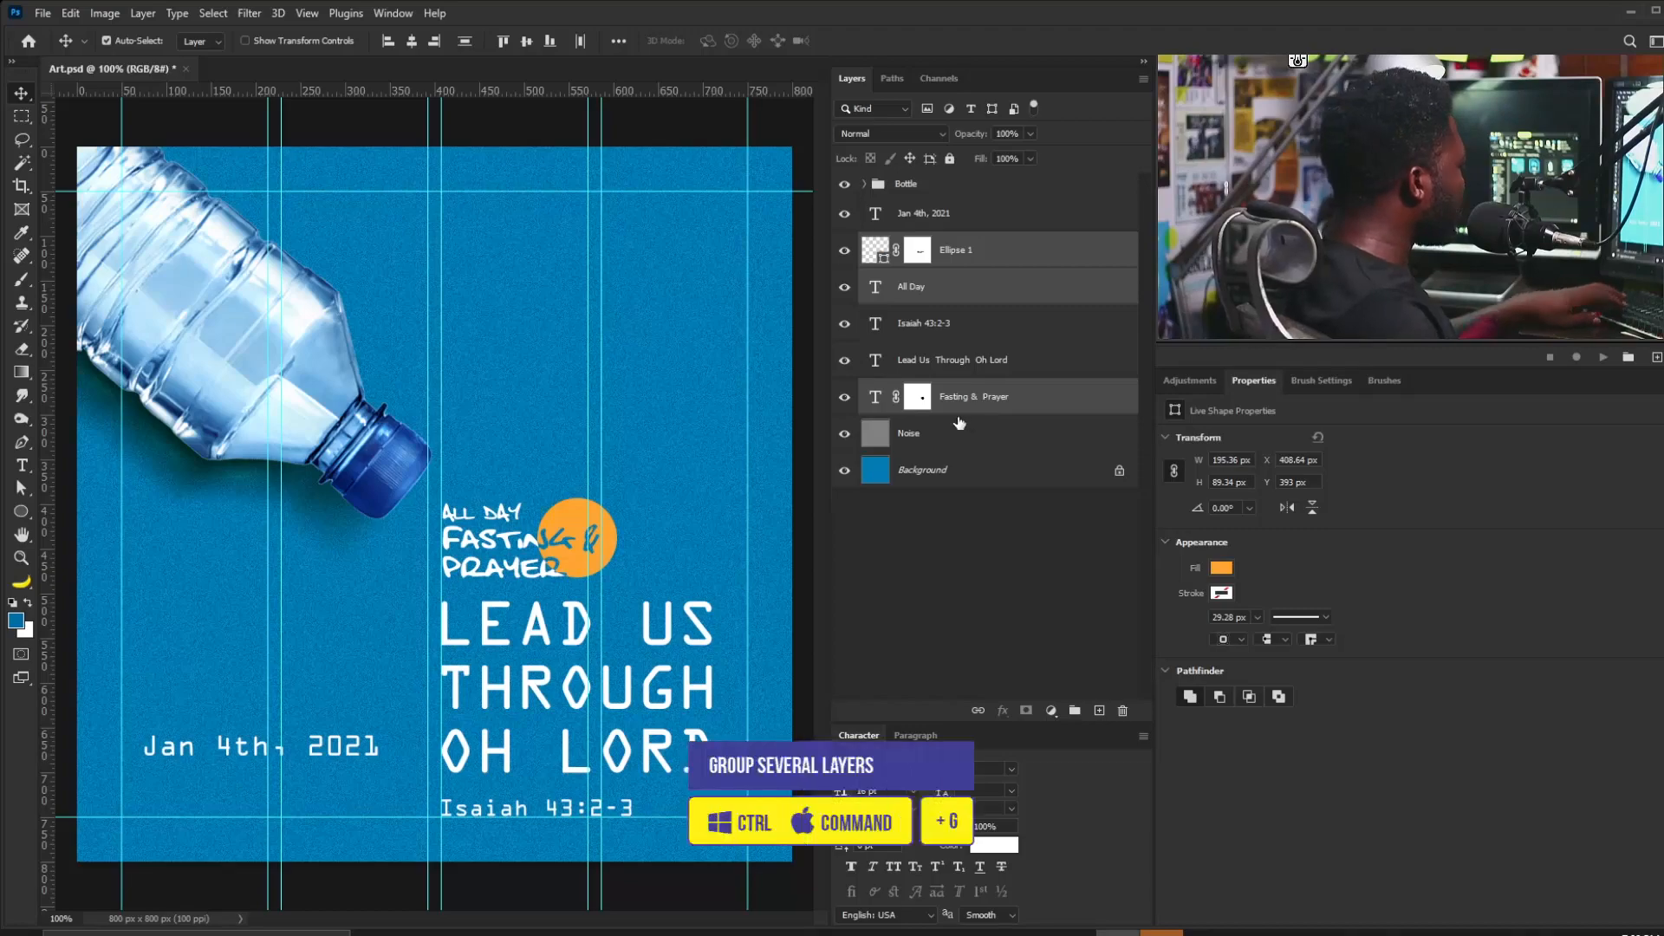
{"action": "key", "text": "ctrl+g"}
Rename the new heading group as Header and move it directly below the Bottle group.
{"action": "double_click", "coordinate": [912, 243]}
{"action": "type", "text": "HN"}
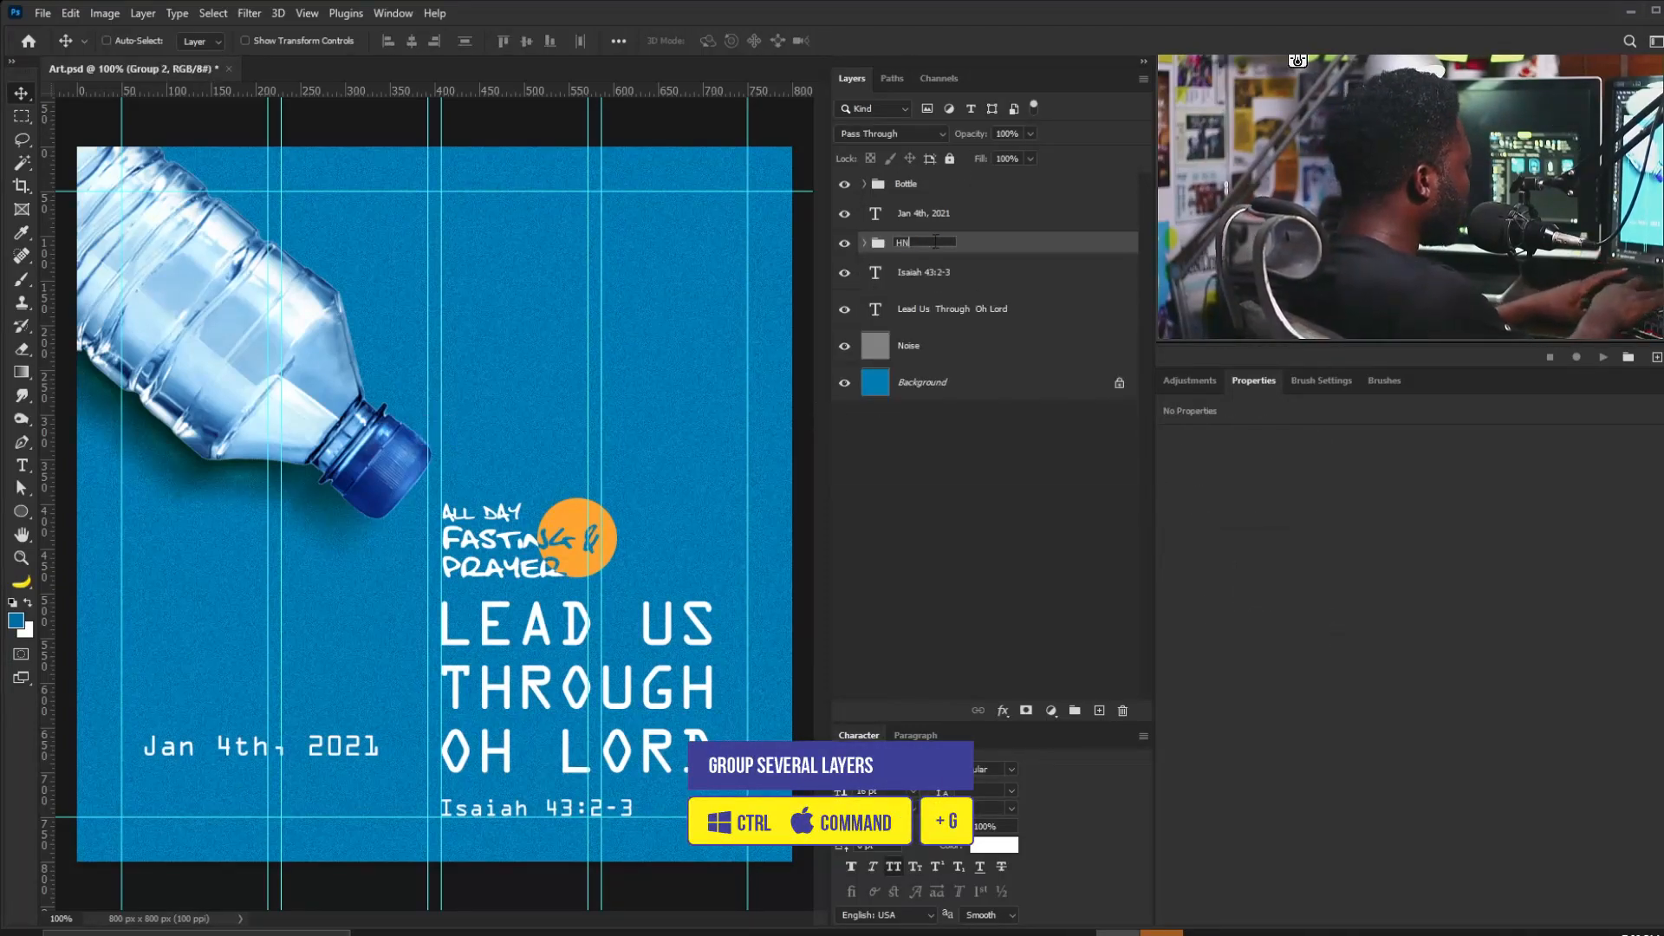
{"action": "type", "text": "a"}
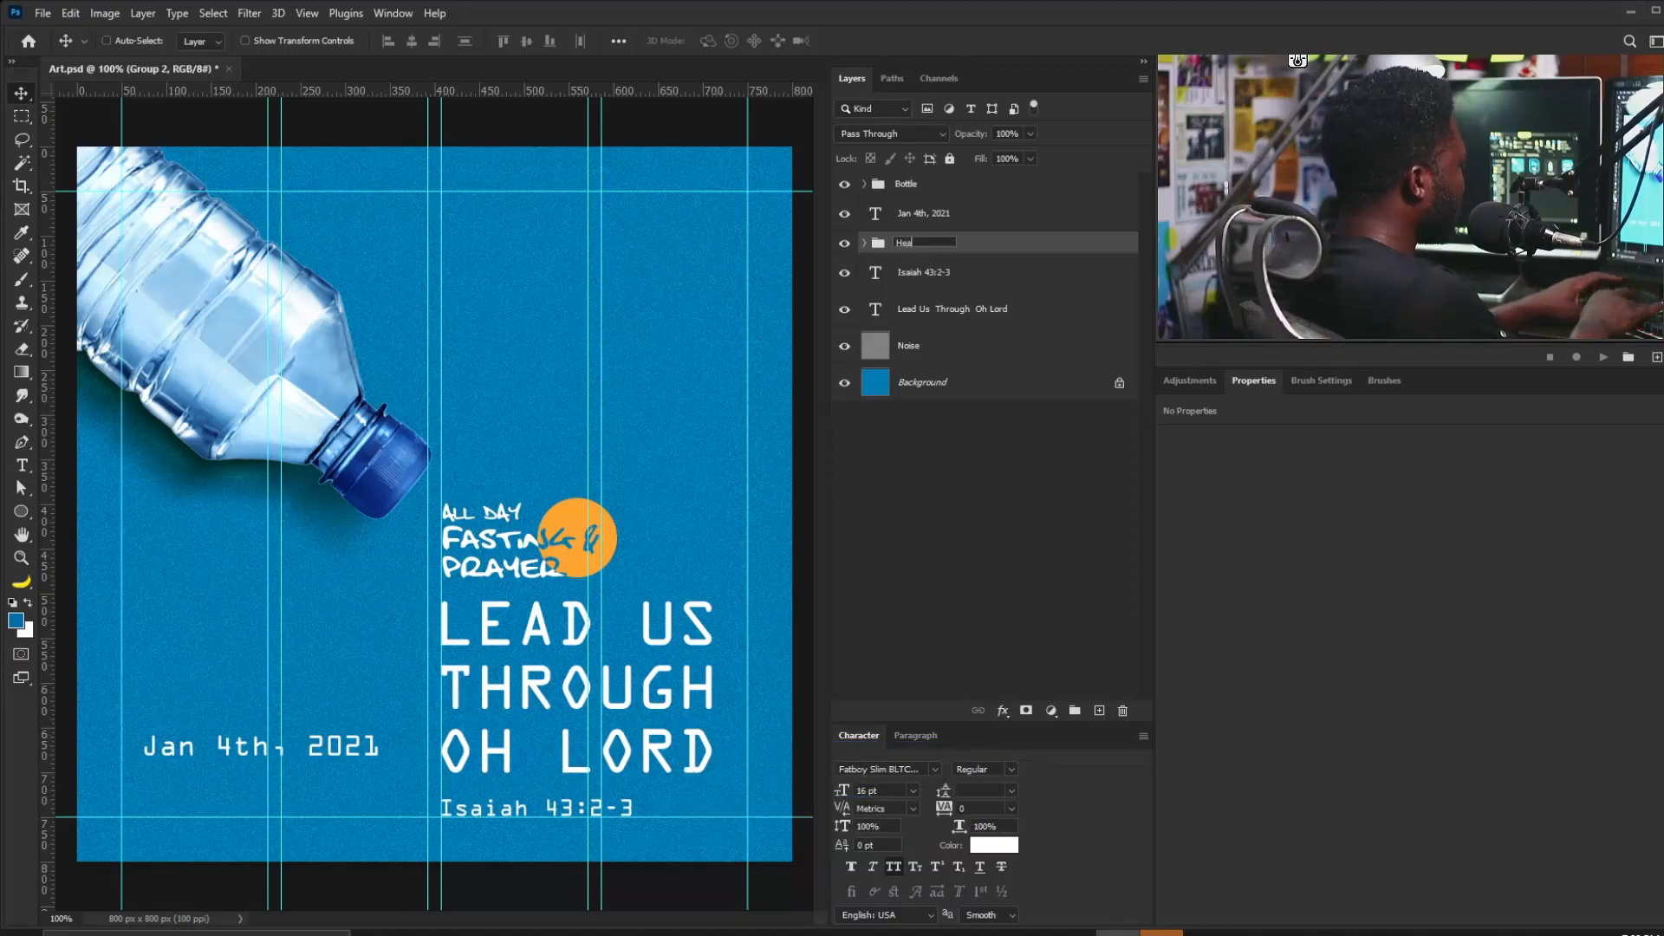
{"action": "type", "text": "der"}
{"action": "key", "text": "Return"}
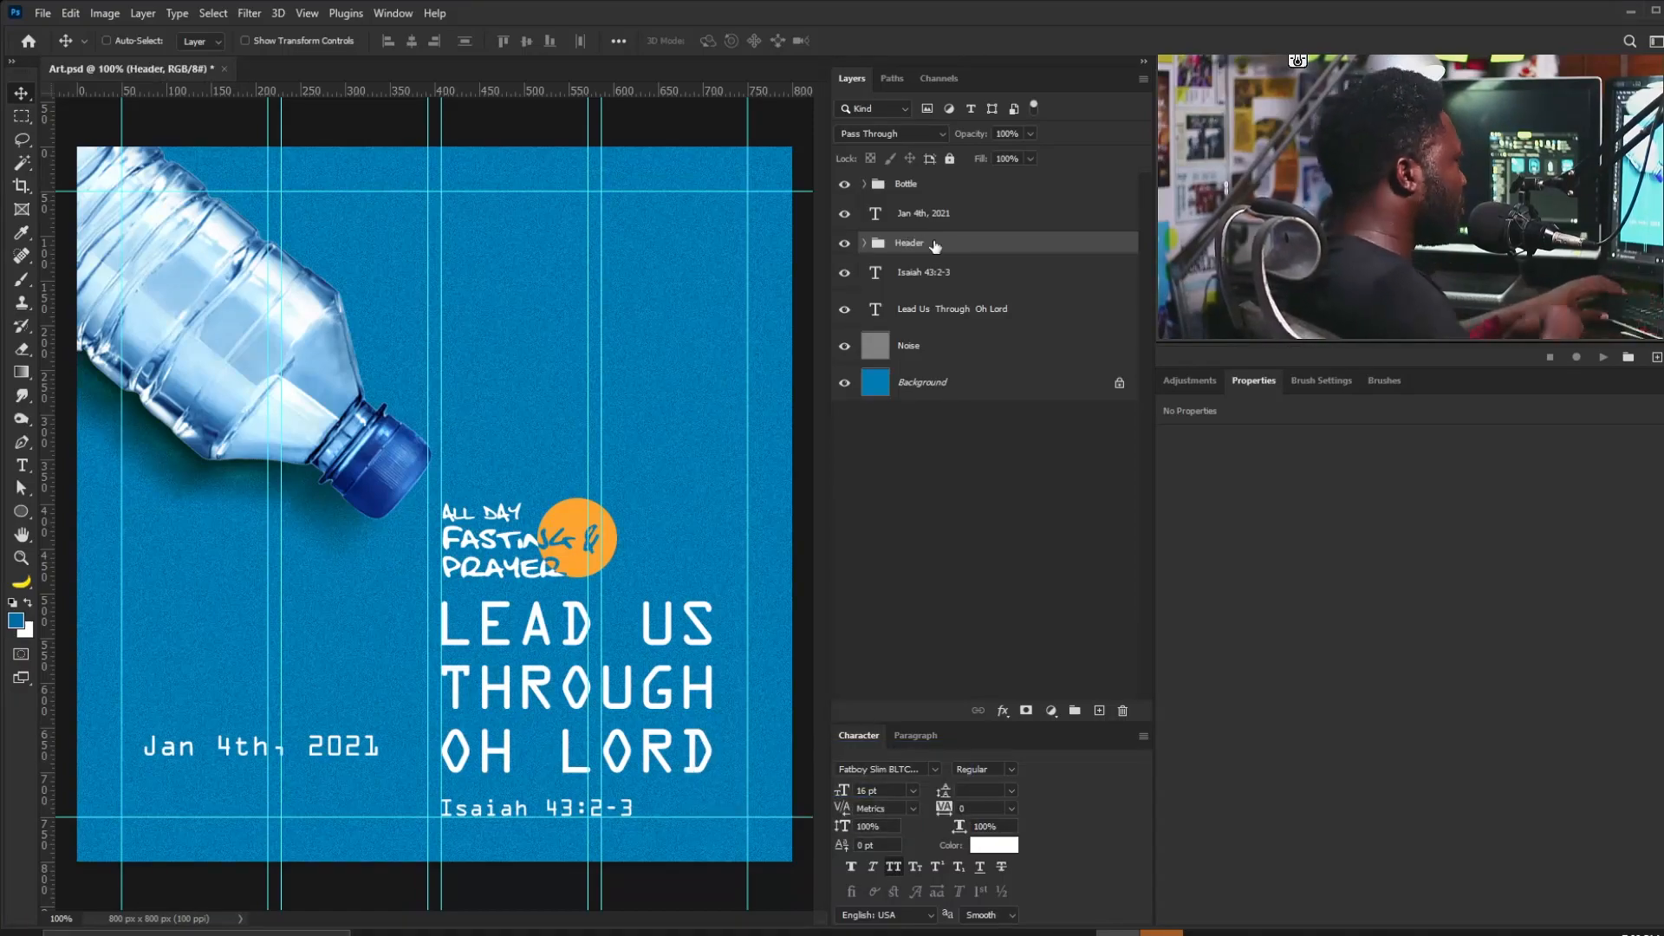
{"action": "left_click_drag", "start_coordinate": [954, 248], "coordinate": [939, 201]}
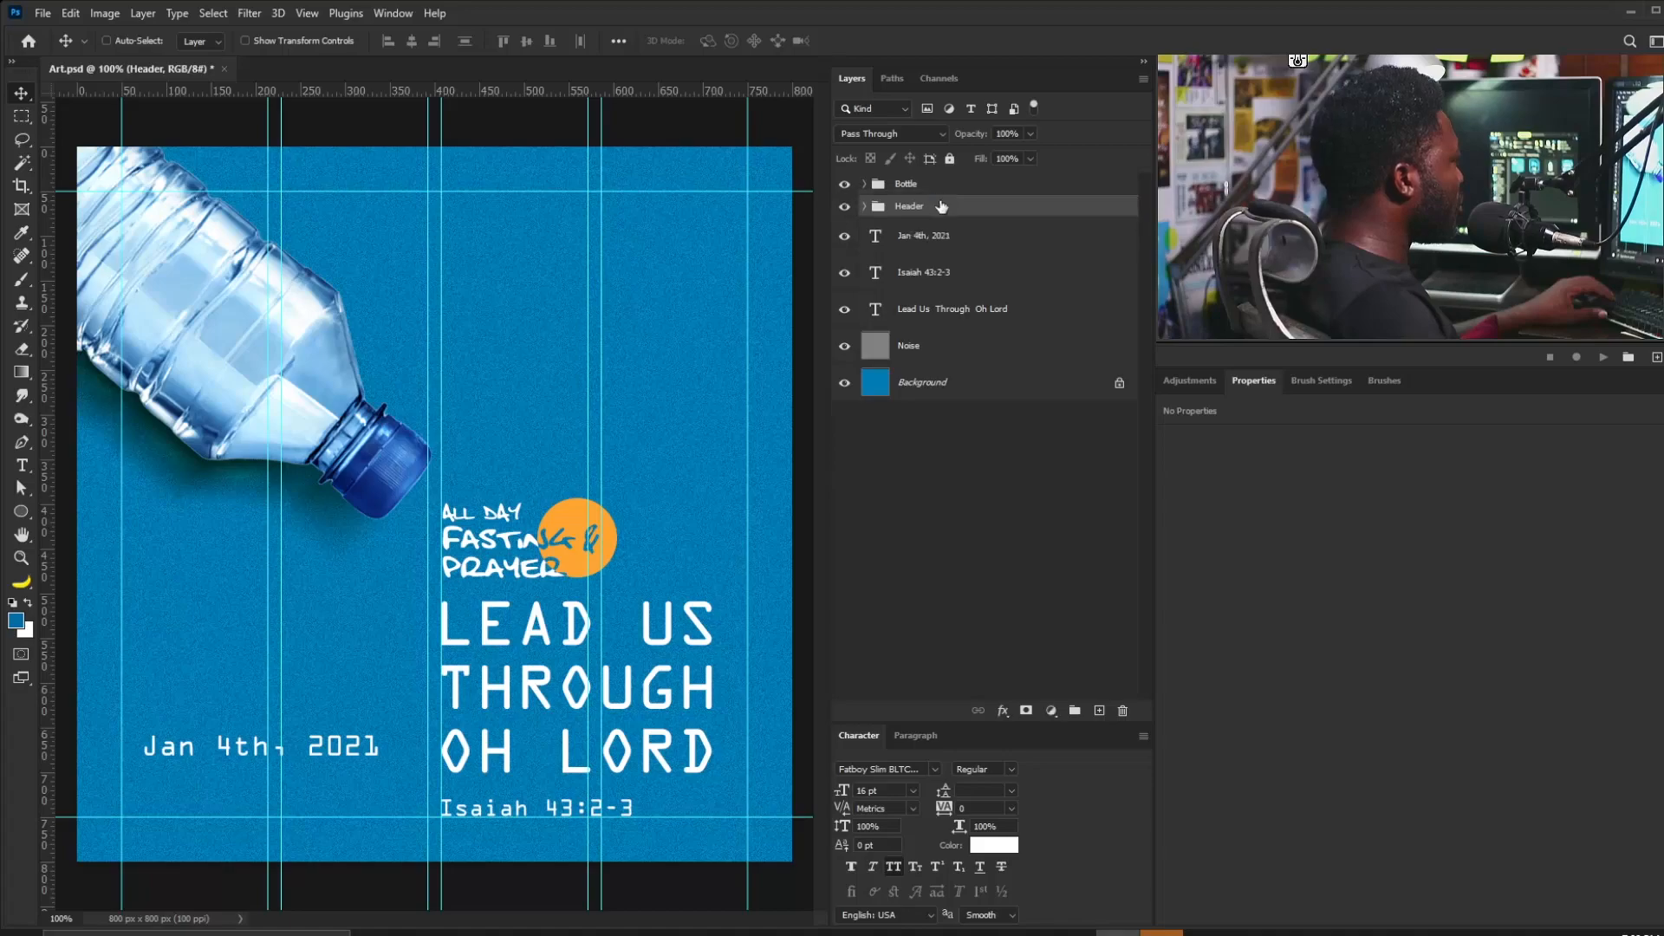
Insert "Saturday" as a separate line above Jan 4th, 2021 in the date text.
{"action": "left_click", "coordinate": [352, 755], "text": "ctrl"}
{"action": "double_click", "coordinate": [217, 749]}
{"action": "left_click", "coordinate": [217, 746]}
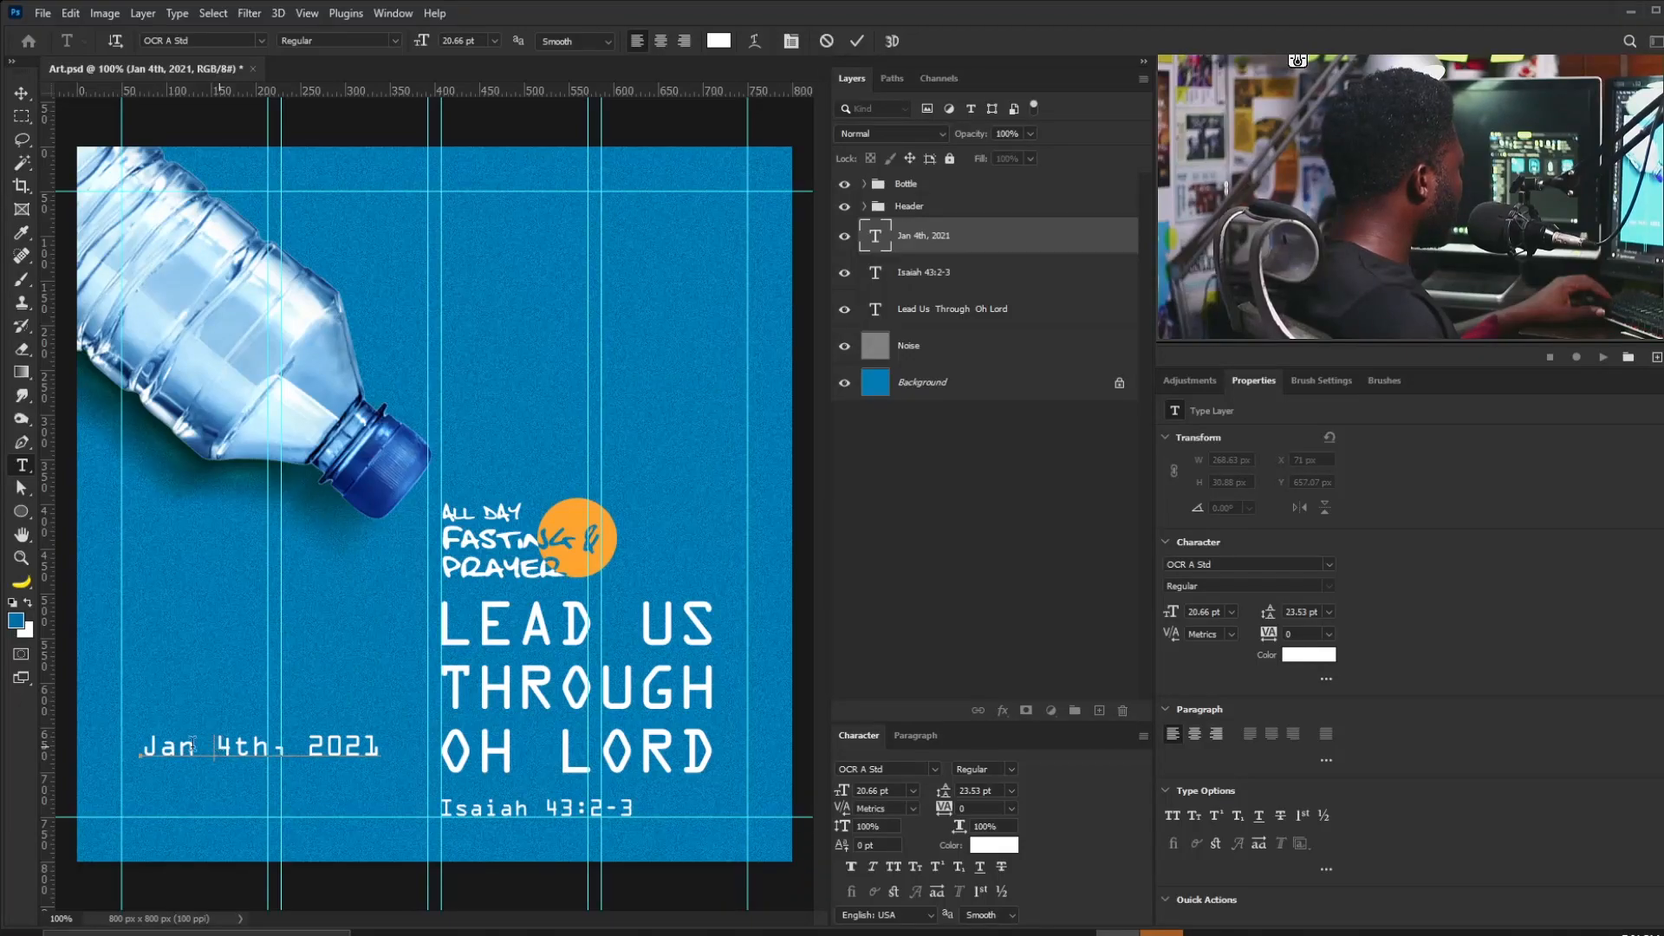
{"action": "type", "text": "Sat"}
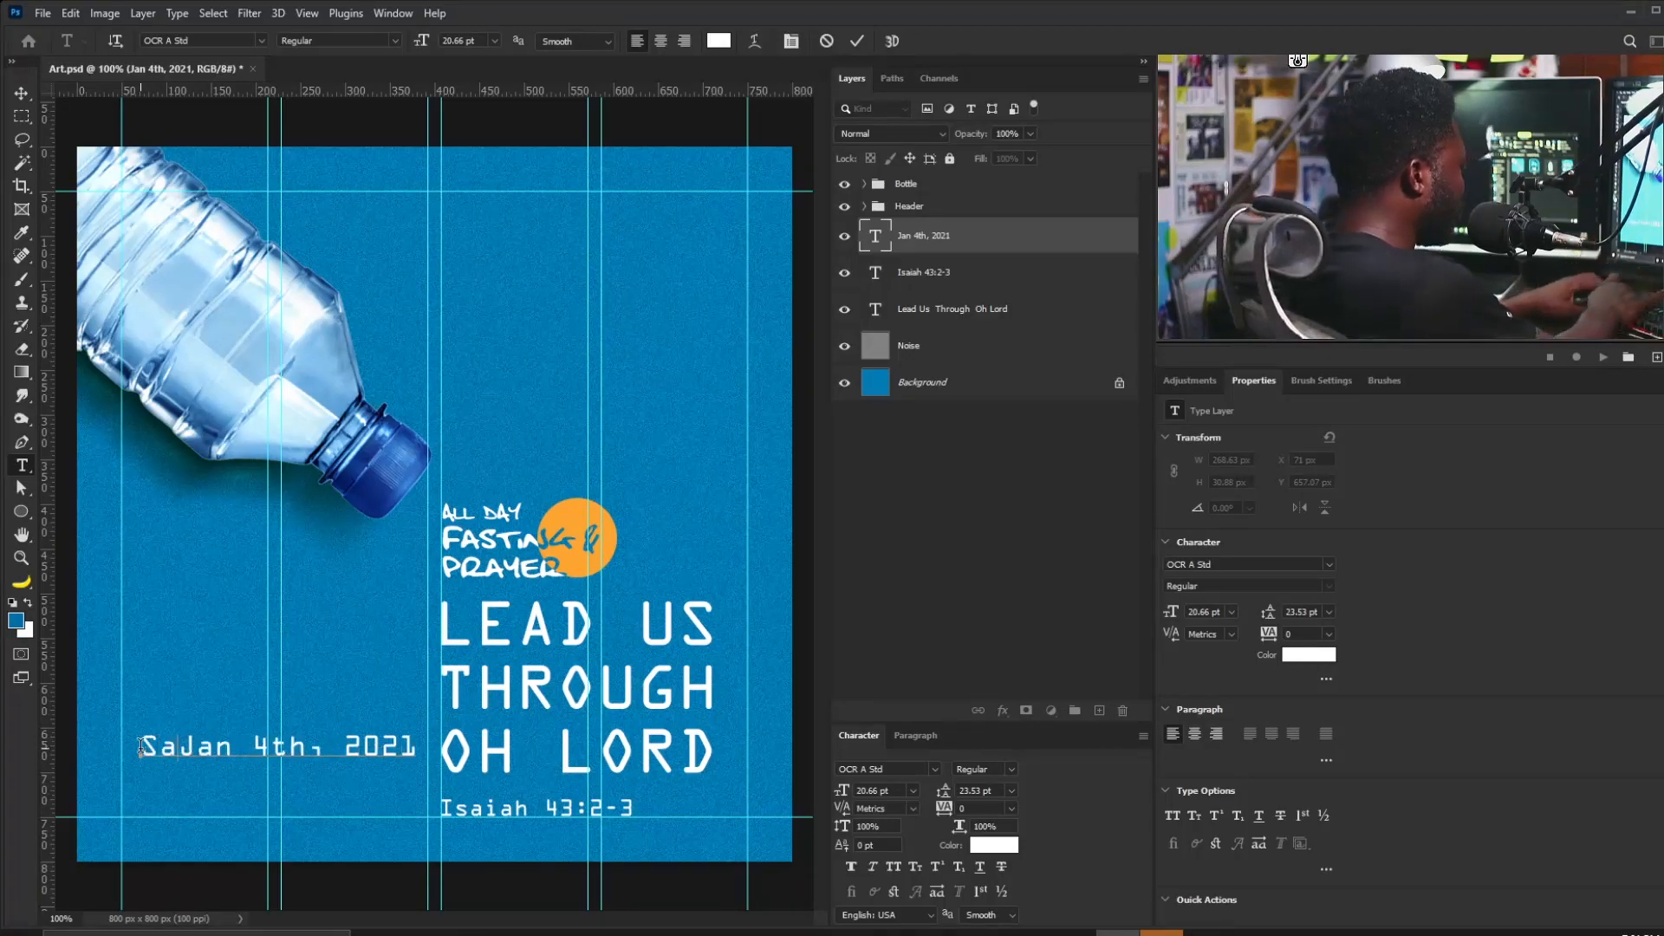
{"action": "type", "text": "ur"}
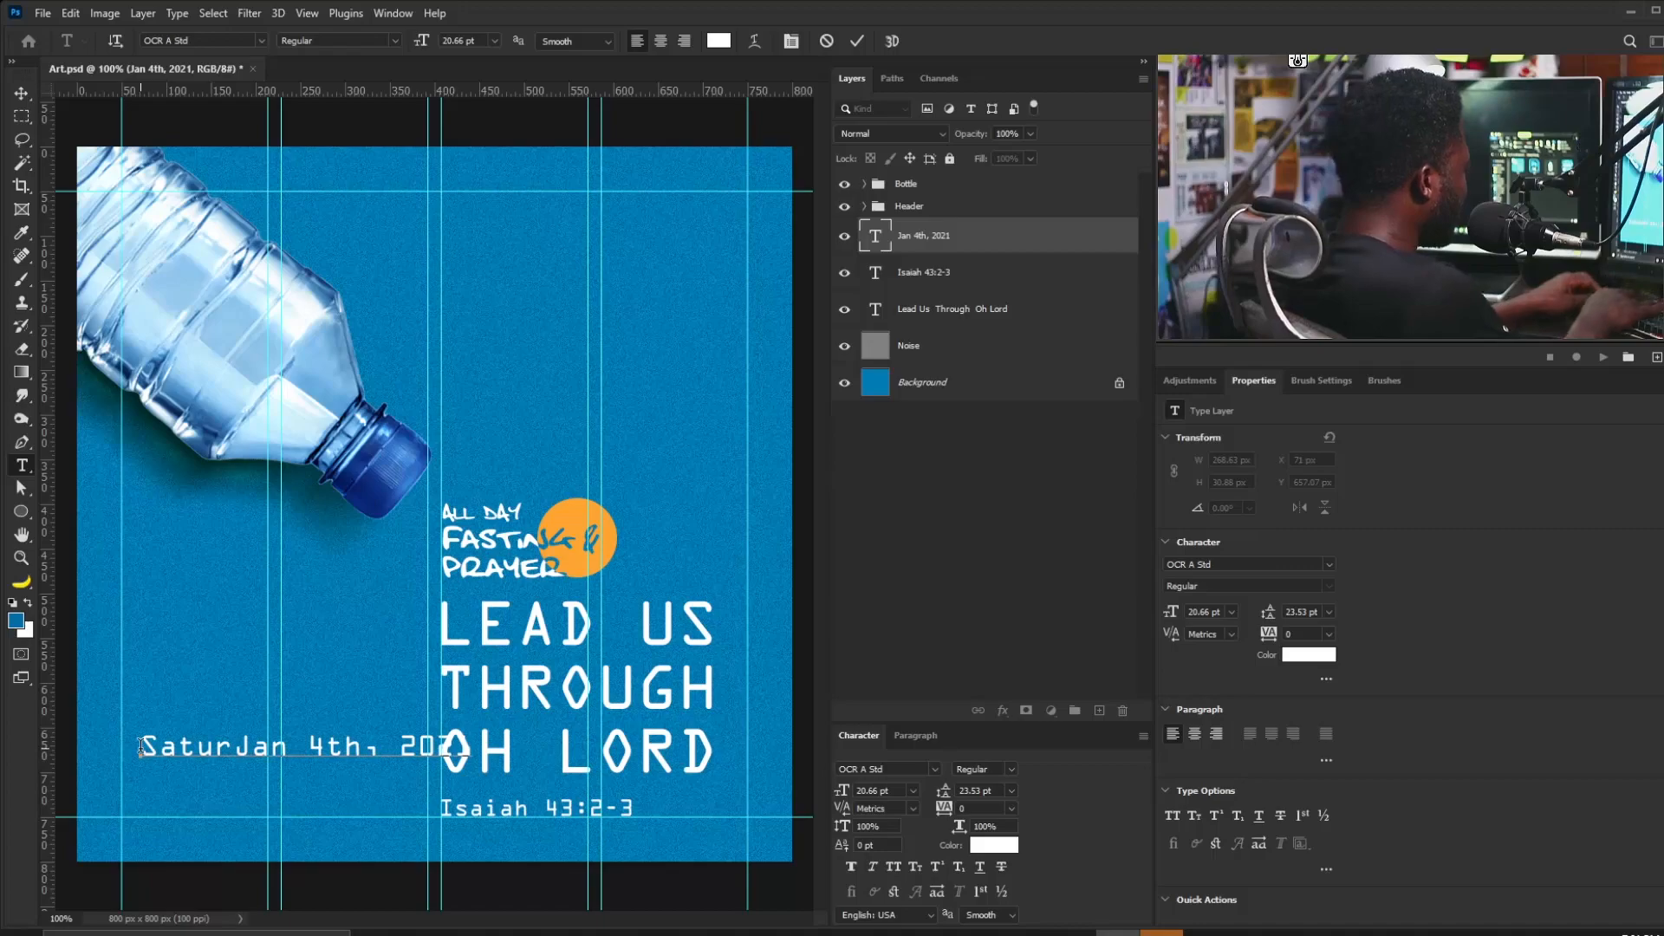
{"action": "type", "text": "day"}
{"action": "key", "text": "Return"}
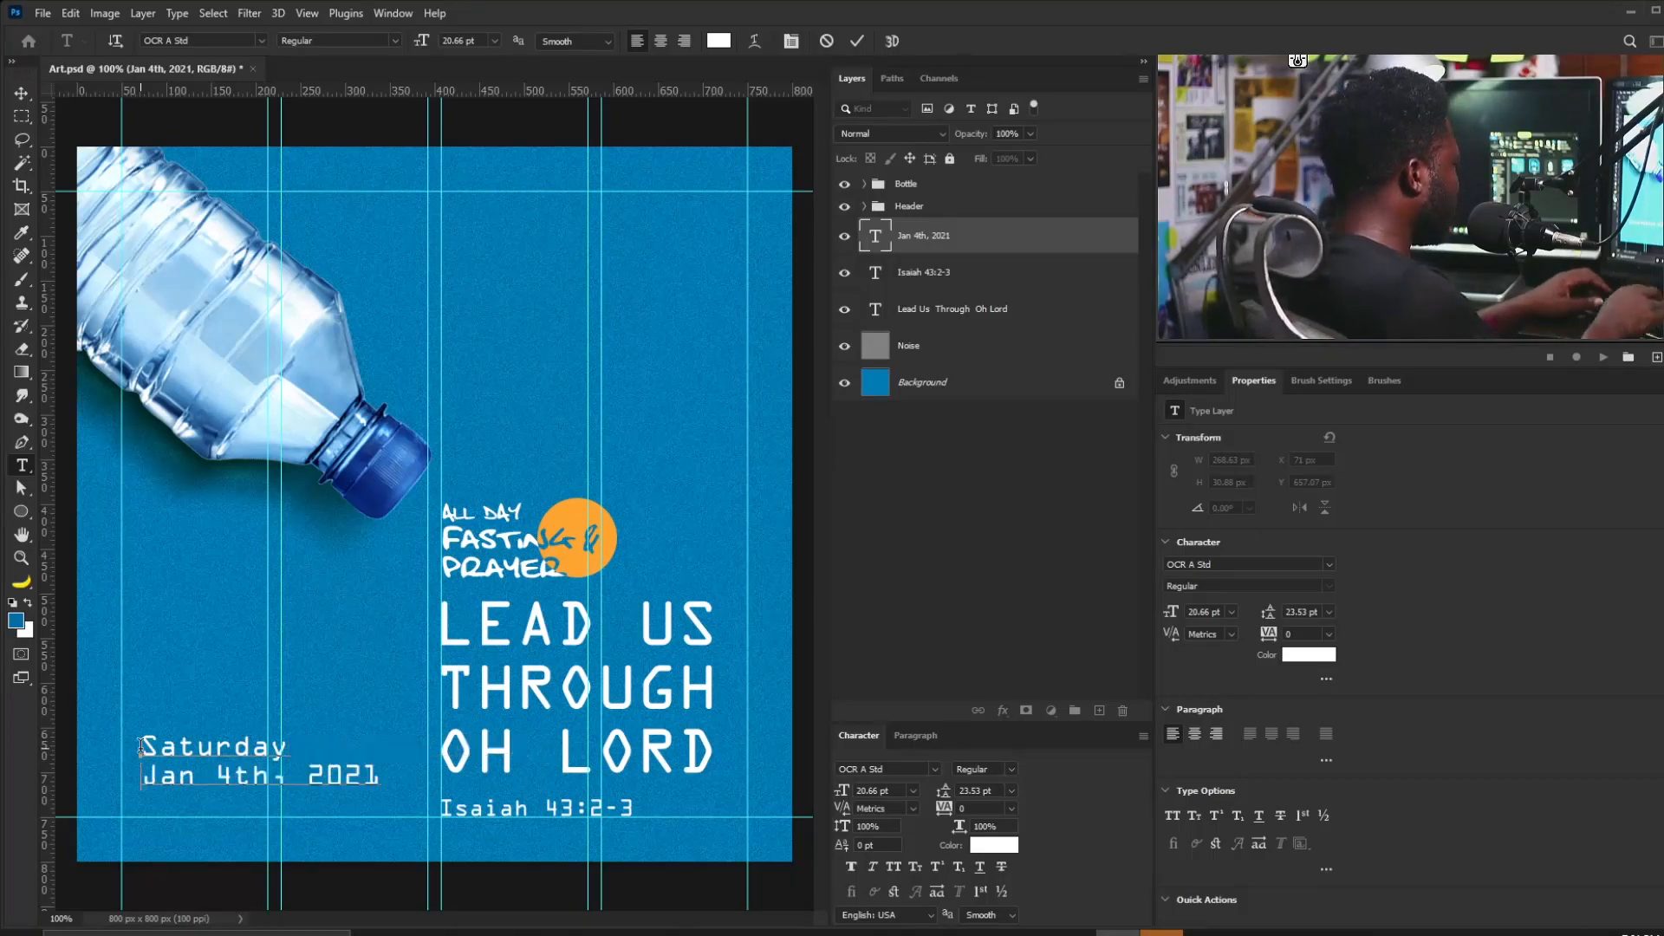
Color the word Saturday orange with hex value ffa531.
{"action": "left_click_drag", "start_coordinate": [291, 754], "coordinate": [33, 750]}
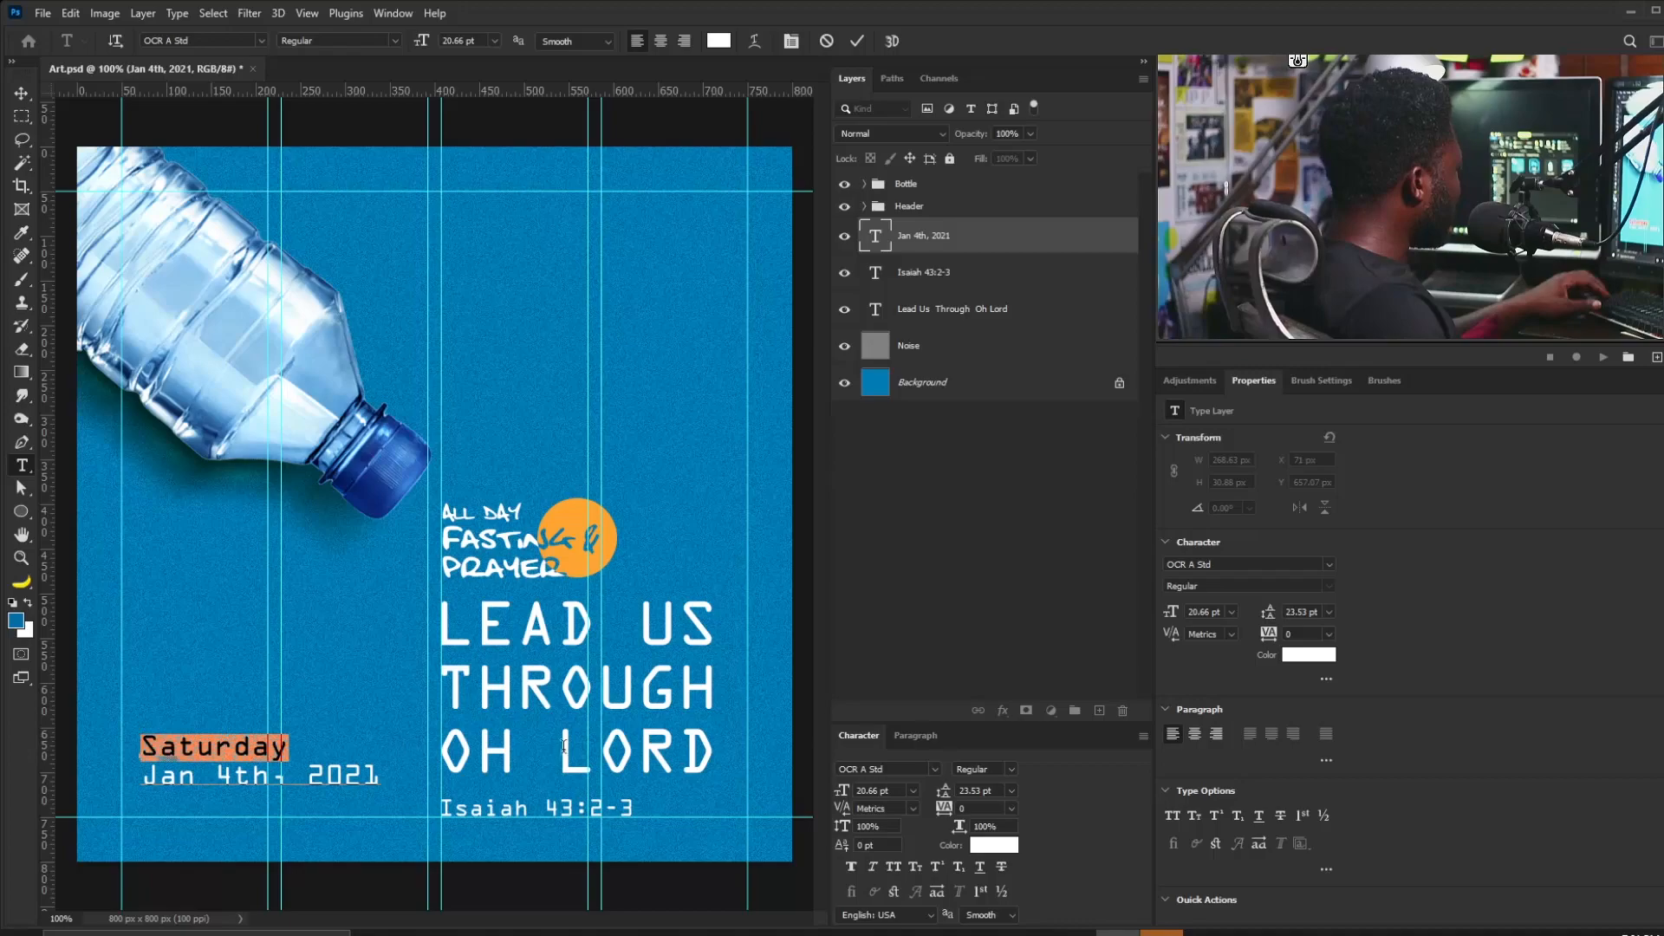
{"action": "left_click", "coordinate": [1302, 660]}
{"action": "left_click_drag", "start_coordinate": [1058, 669], "coordinate": [1057, 685]}
{"action": "left_click", "coordinate": [990, 480]}
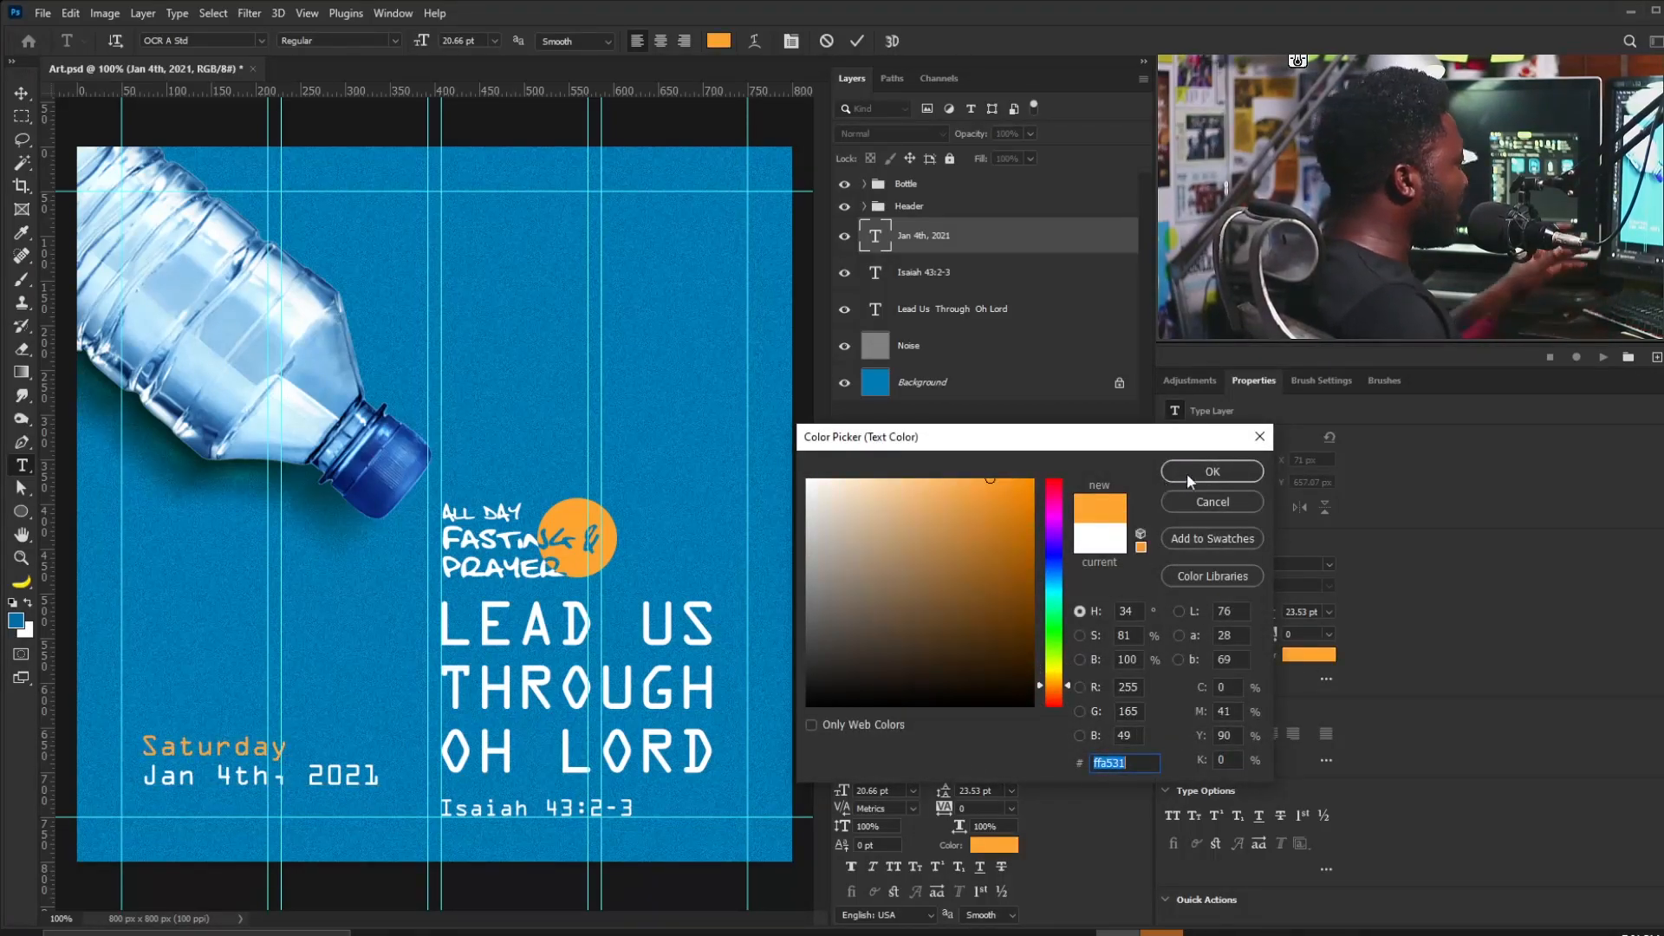
{"action": "left_click", "coordinate": [1188, 473]}
Set the leading of both lines of the date text to 25 pt.
{"action": "left_click", "coordinate": [386, 766], "text": "shift"}
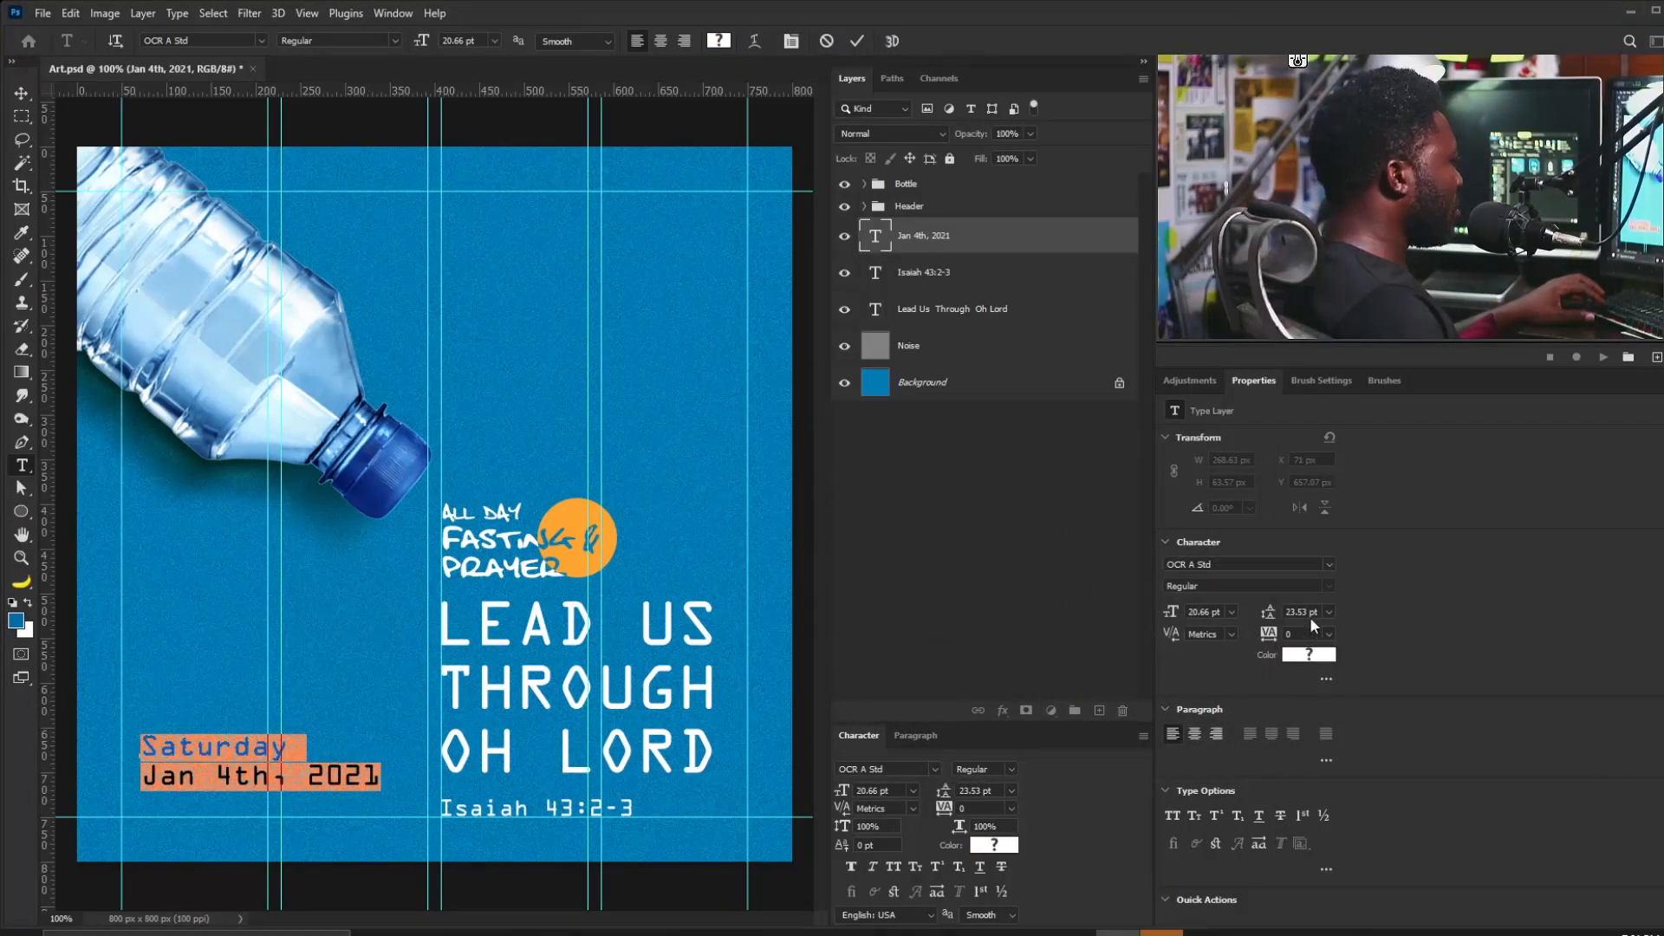
{"action": "type", "text": "25"}
{"action": "key", "text": "Return"}
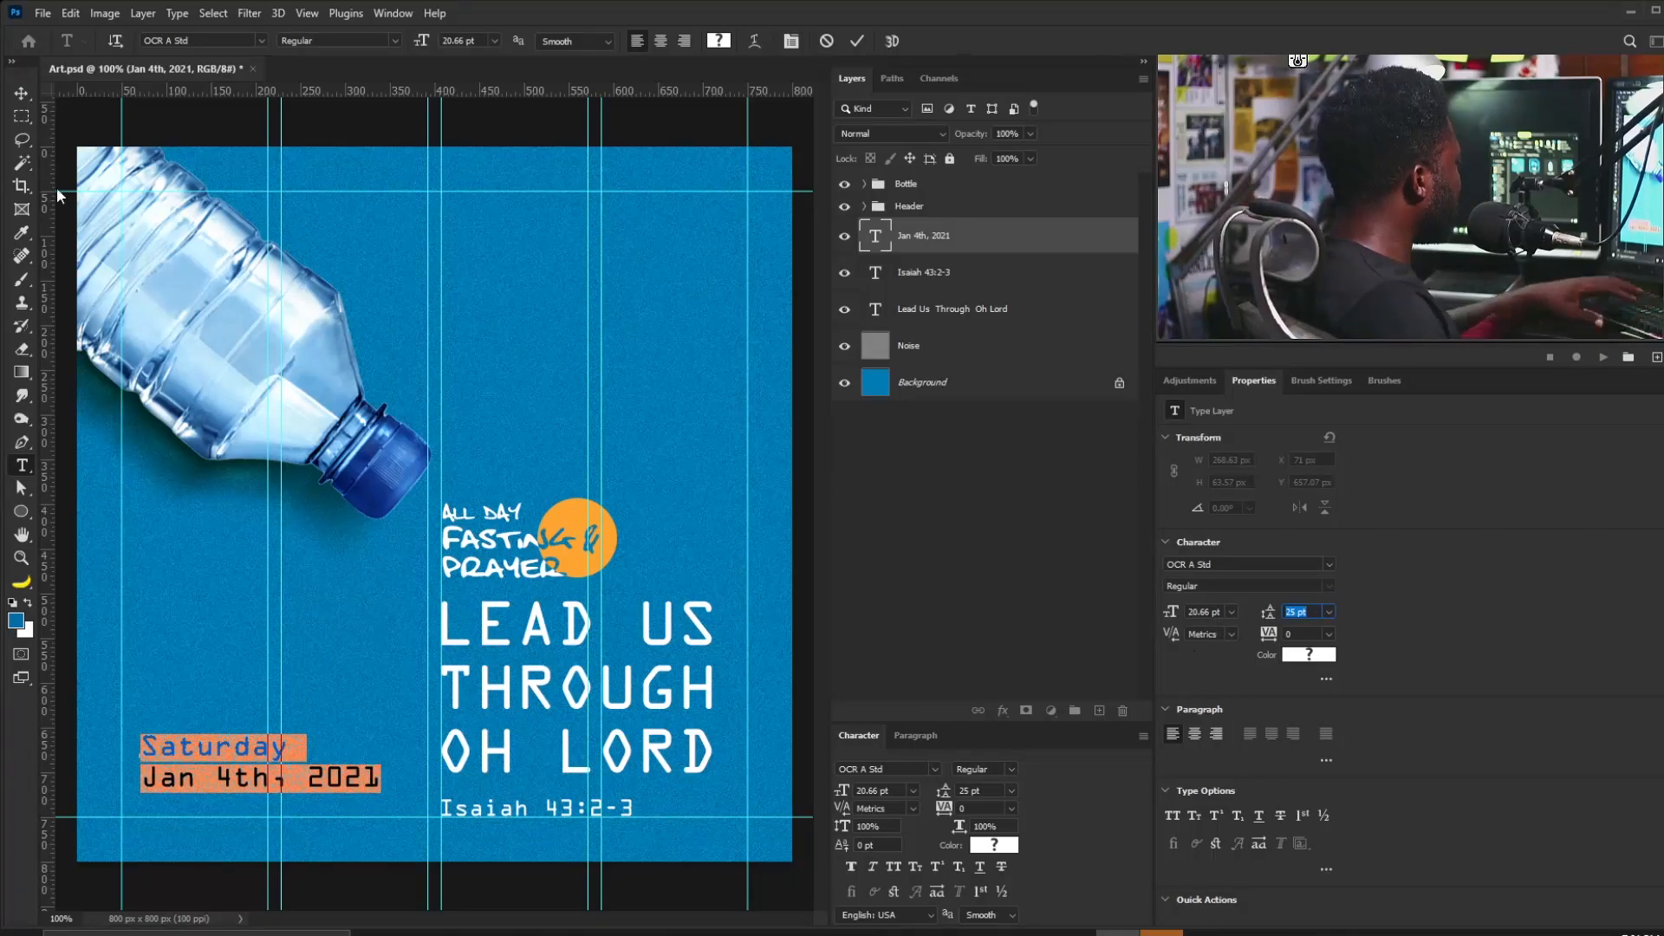
{"action": "left_click", "coordinate": [29, 93]}
Scale the Saturday Jan 4th, 2021 text down to 16.13 pt and align its left edge with the left margin guide.
{"action": "key", "text": "ctrl+t"}
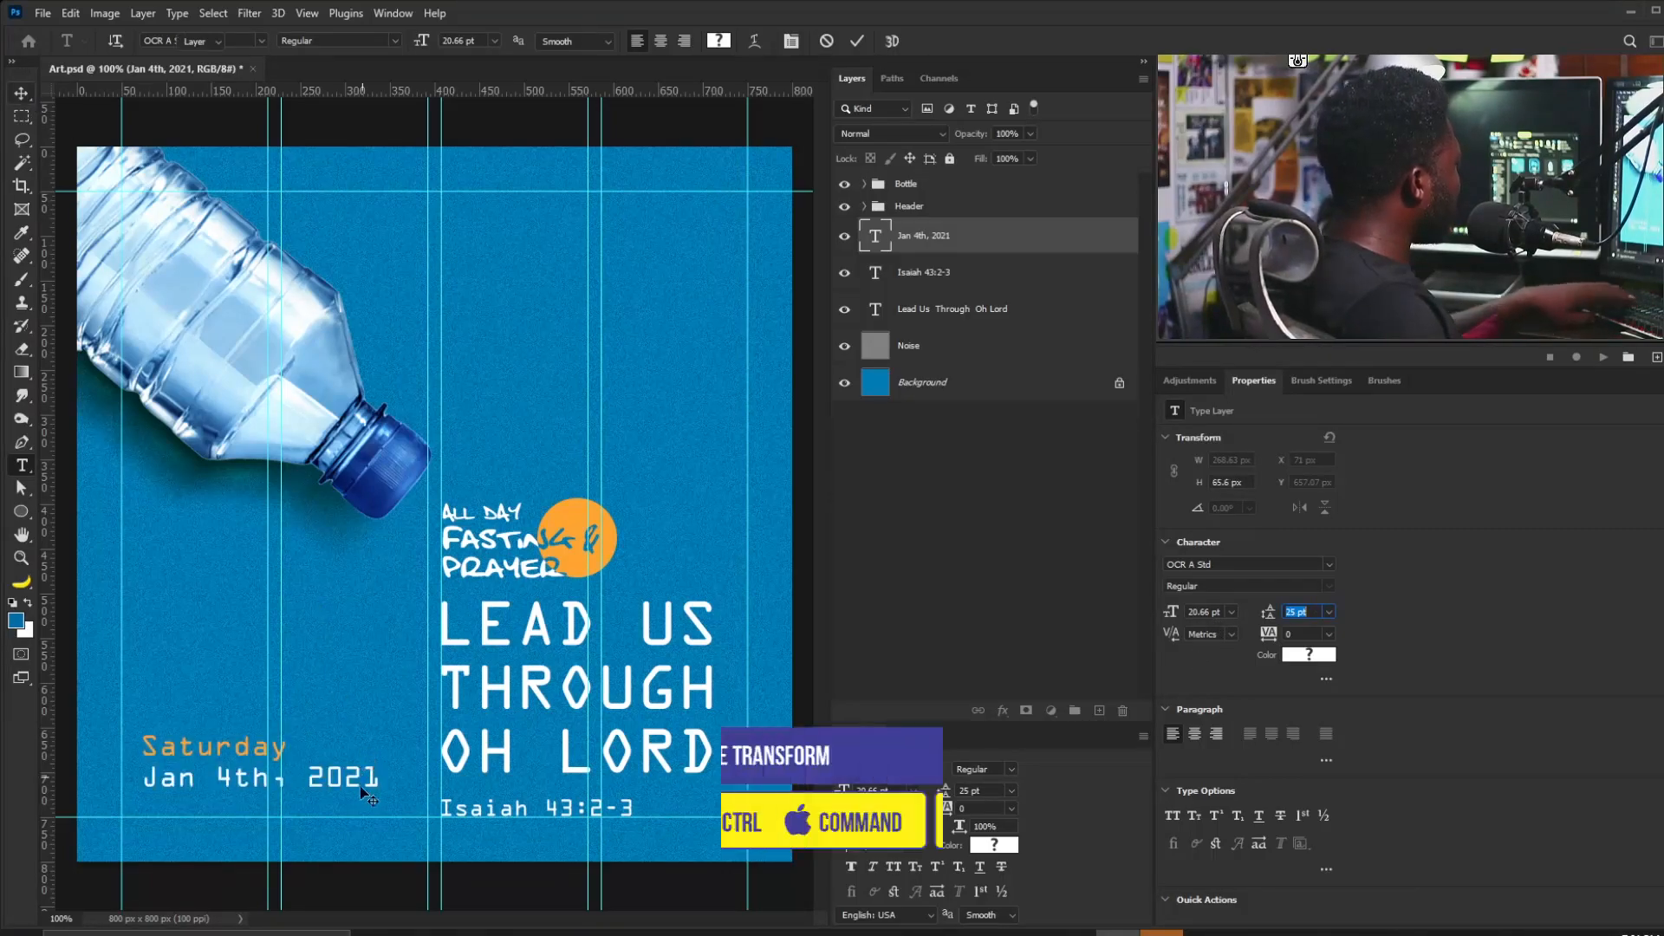
{"action": "left_click_drag", "start_coordinate": [380, 735], "coordinate": [309, 750]}
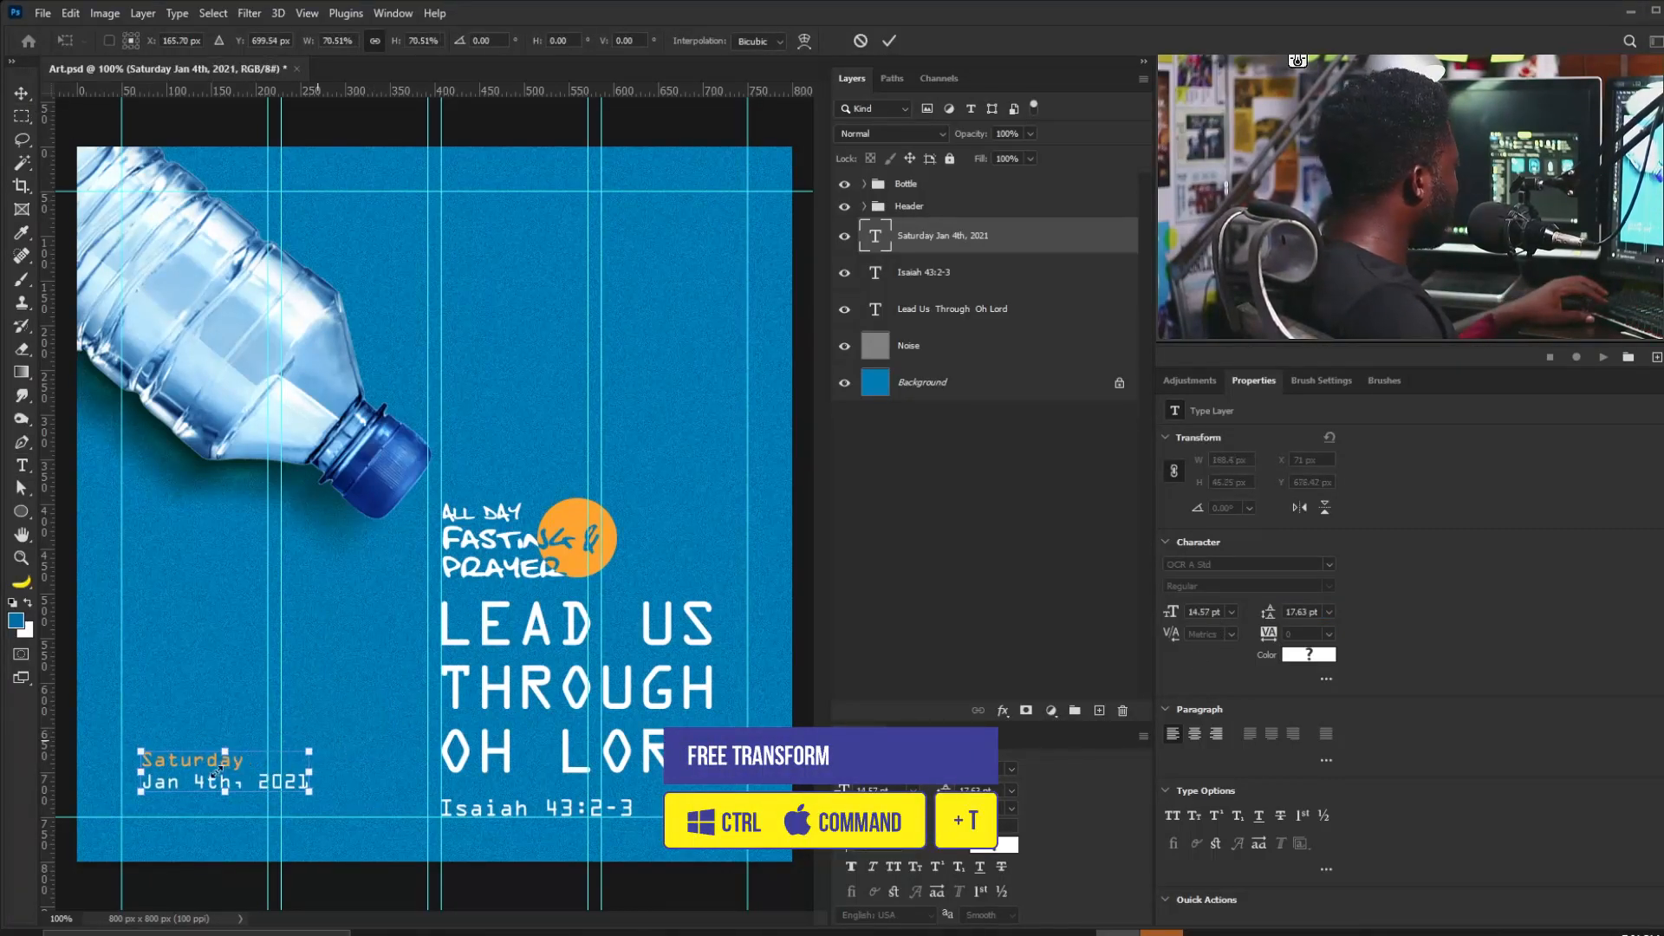
{"action": "key", "text": "Return"}
{"action": "left_click_drag", "start_coordinate": [216, 772], "coordinate": [195, 752]}
{"action": "key", "text": "ctrl+t"}
{"action": "left_click_drag", "start_coordinate": [289, 776], "coordinate": [313, 786]}
{"action": "key", "text": "Return"}
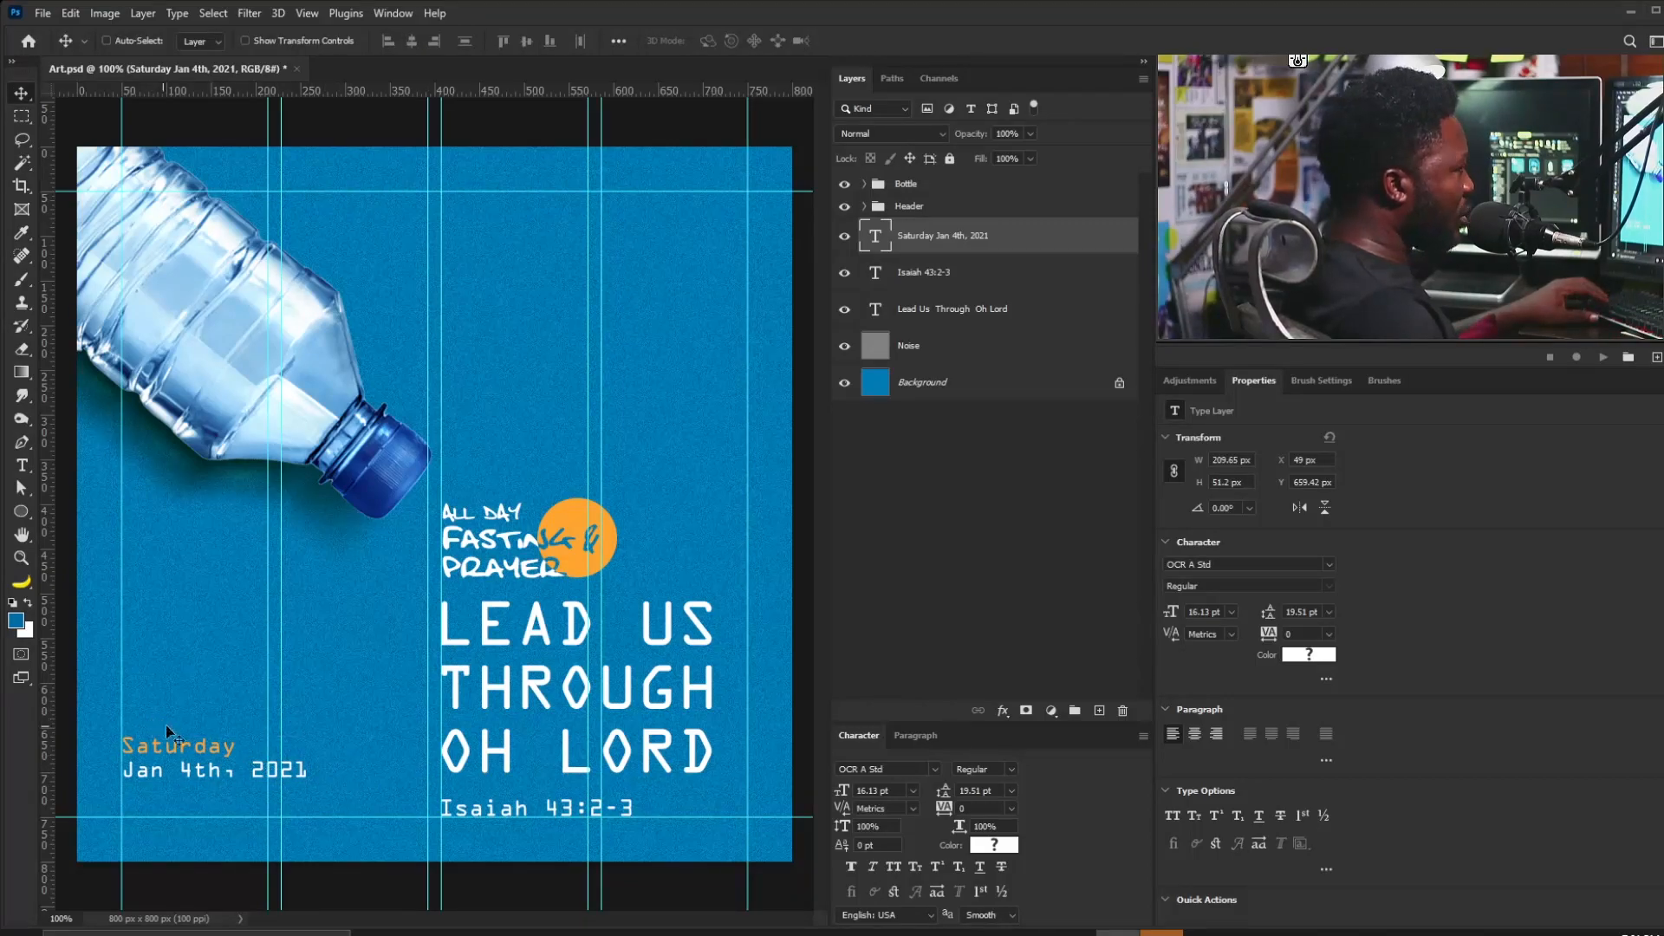
Add a text layer reading "Come and let us honour thy name #Jesus" in the empty area beside the bottle.
{"action": "left_click", "coordinate": [24, 472]}
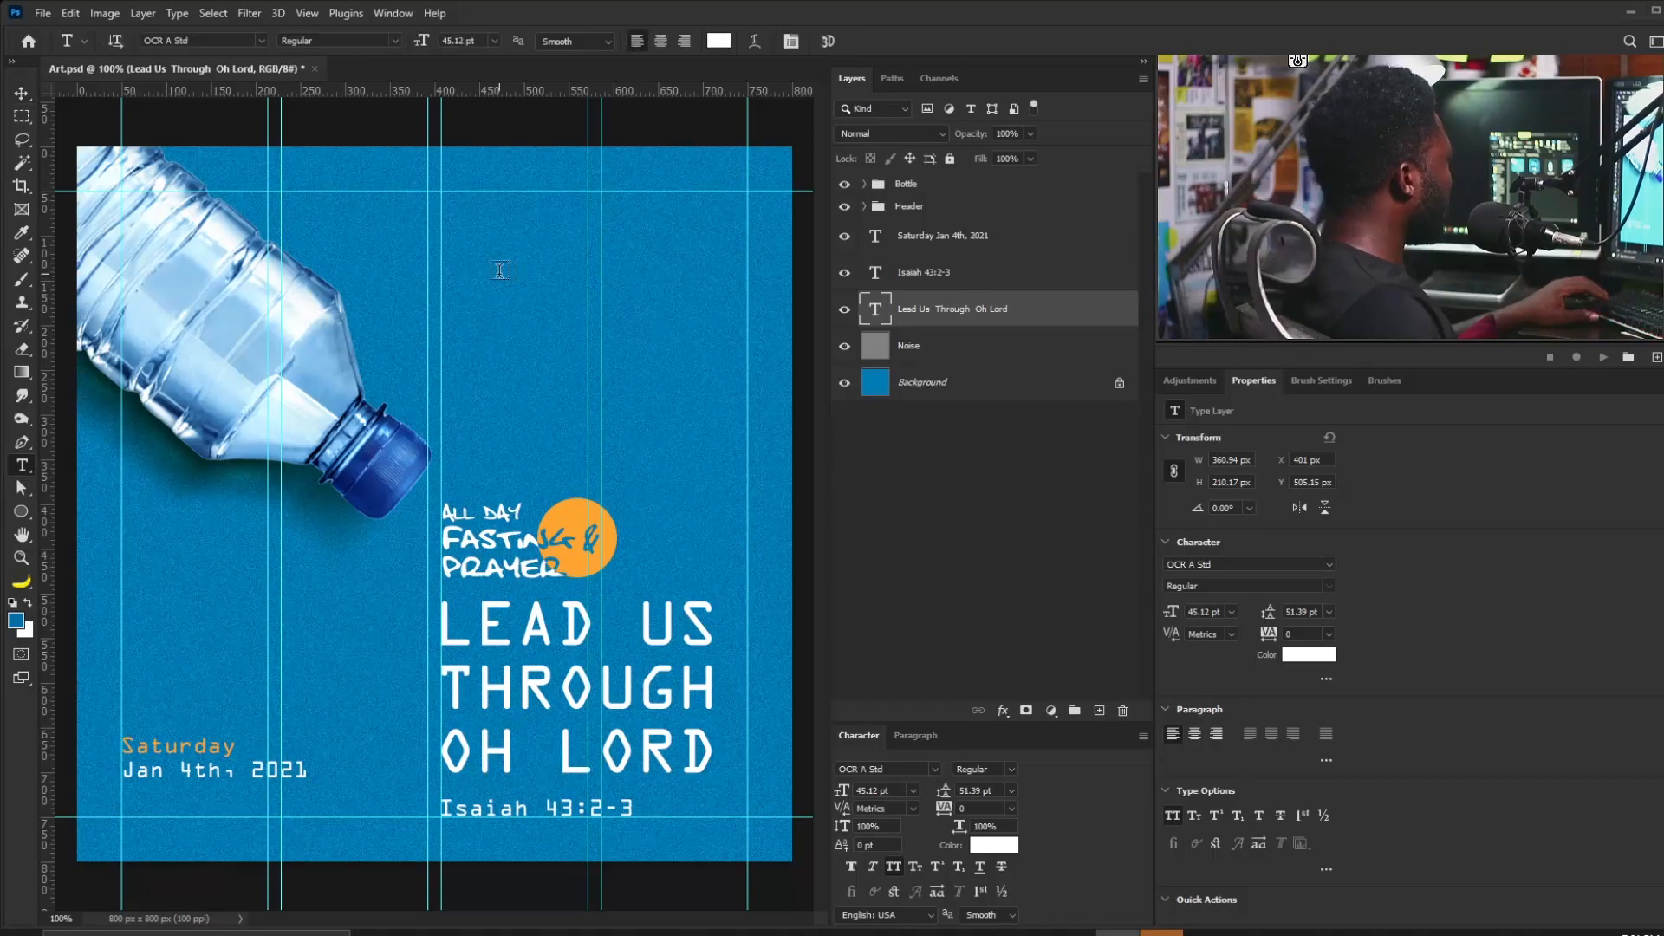
{"action": "left_click", "coordinate": [499, 276]}
{"action": "type", "text": "Come and let us honour thy name #Jesus"}
{"action": "key", "text": "ctrl+Return"}
Scale the #Jesus tagline down to 10.29 pt, starting at the heading's left guide, and turn off All Caps.
{"action": "key", "text": "ctrl+t"}
{"action": "left_click_drag", "start_coordinate": [505, 254], "coordinate": [442, 257]}
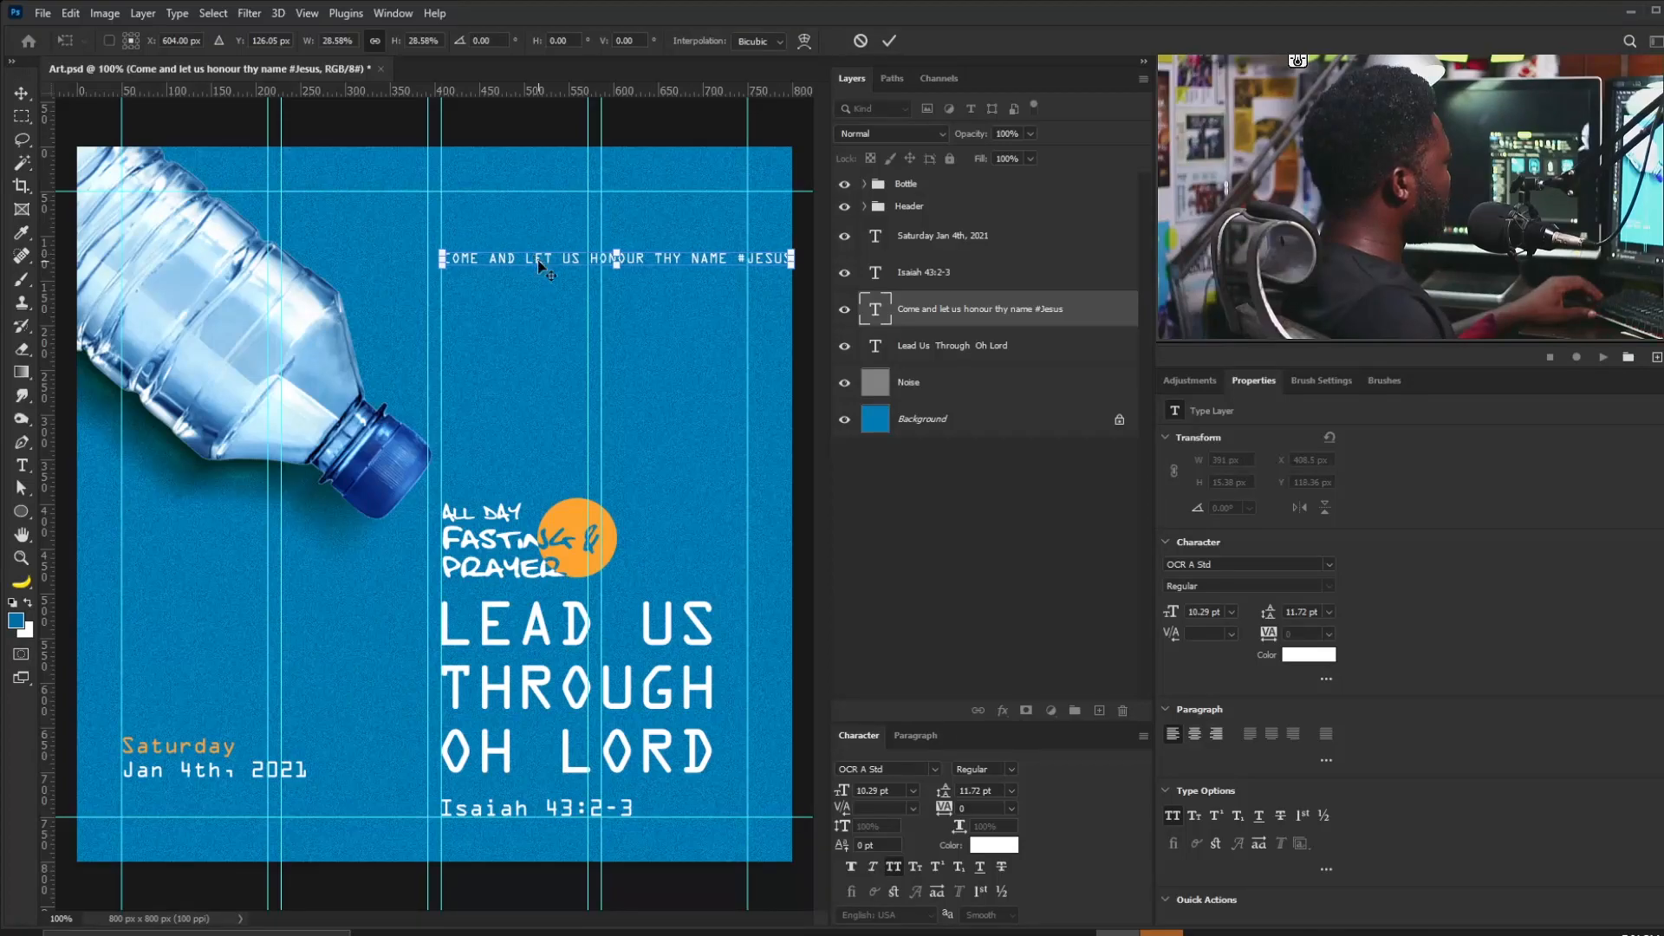
{"action": "key", "text": "Return"}
{"action": "left_click", "coordinate": [894, 867]}
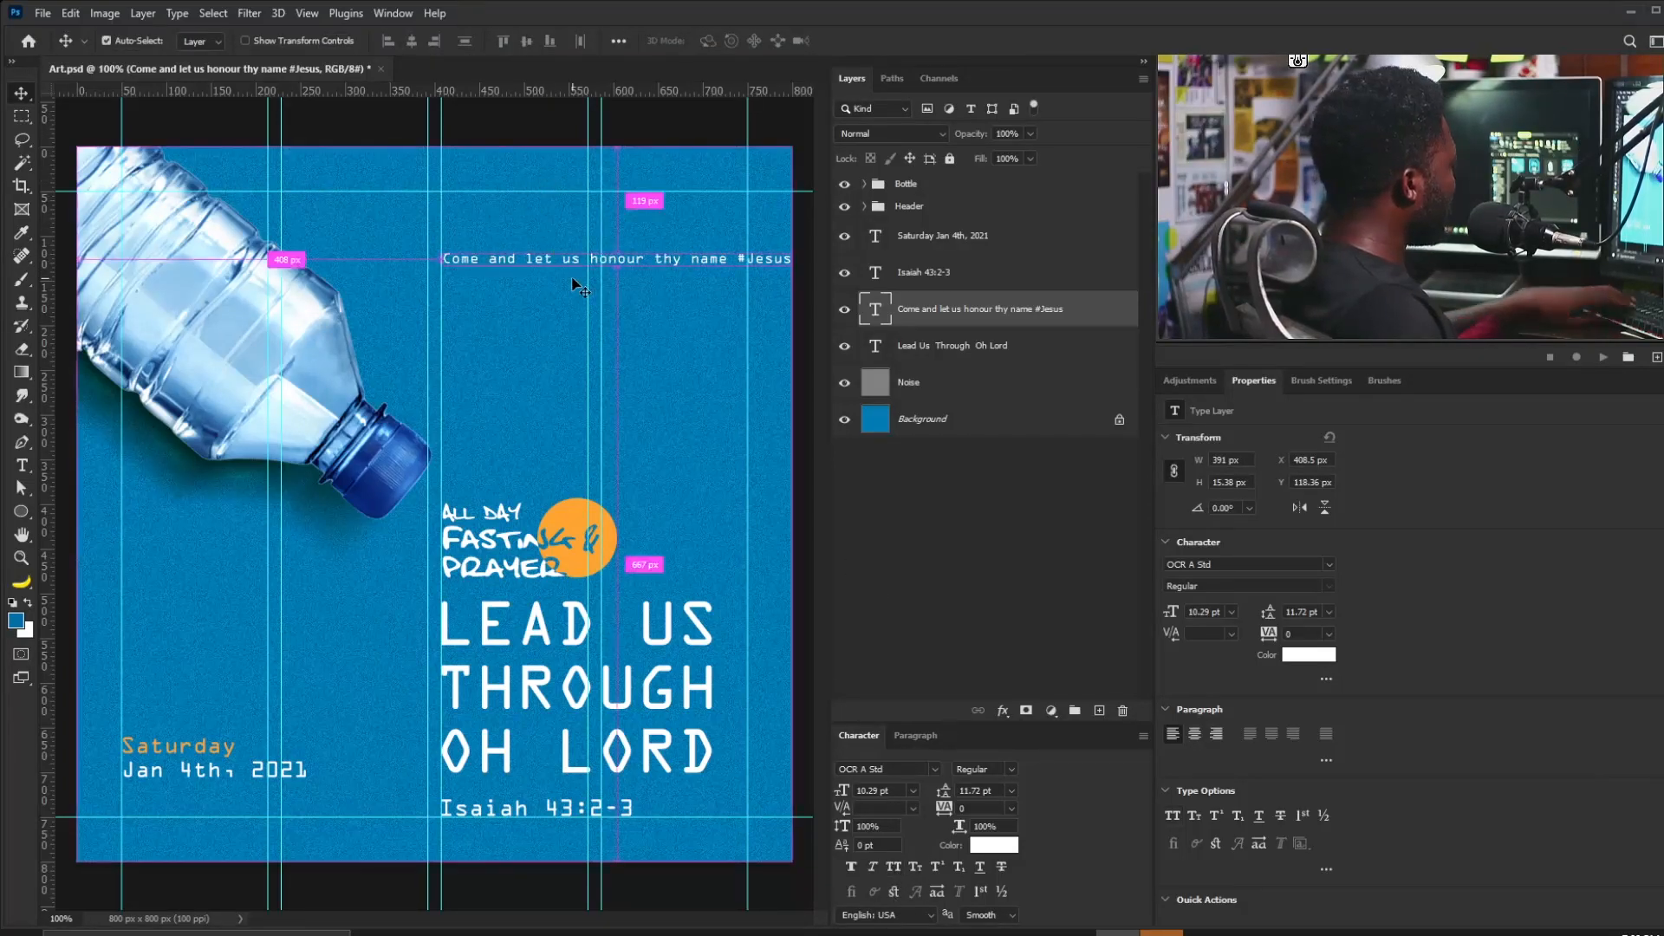
Scale the #Jesus tagline down to 8.97 pt and place it just under the upper margin guide, starting at the heading's left guide.
{"action": "key", "text": "ctrl+t"}
{"action": "left_click_drag", "start_coordinate": [443, 258], "coordinate": [477, 257]}
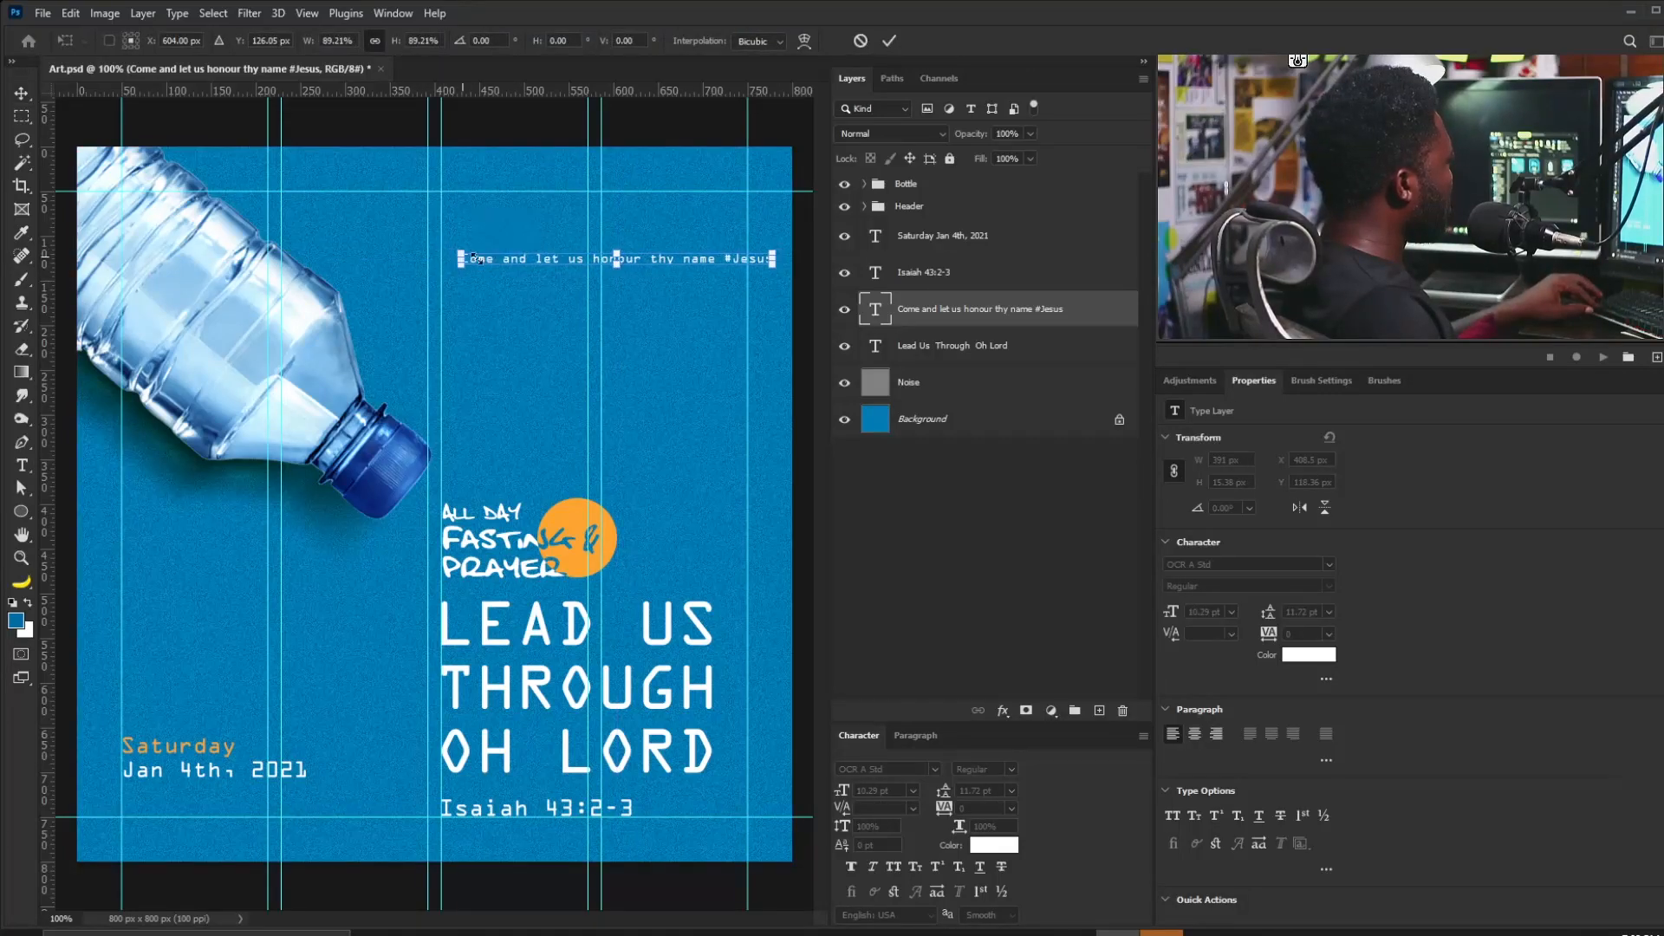
{"action": "left_click_drag", "start_coordinate": [675, 262], "coordinate": [728, 201]}
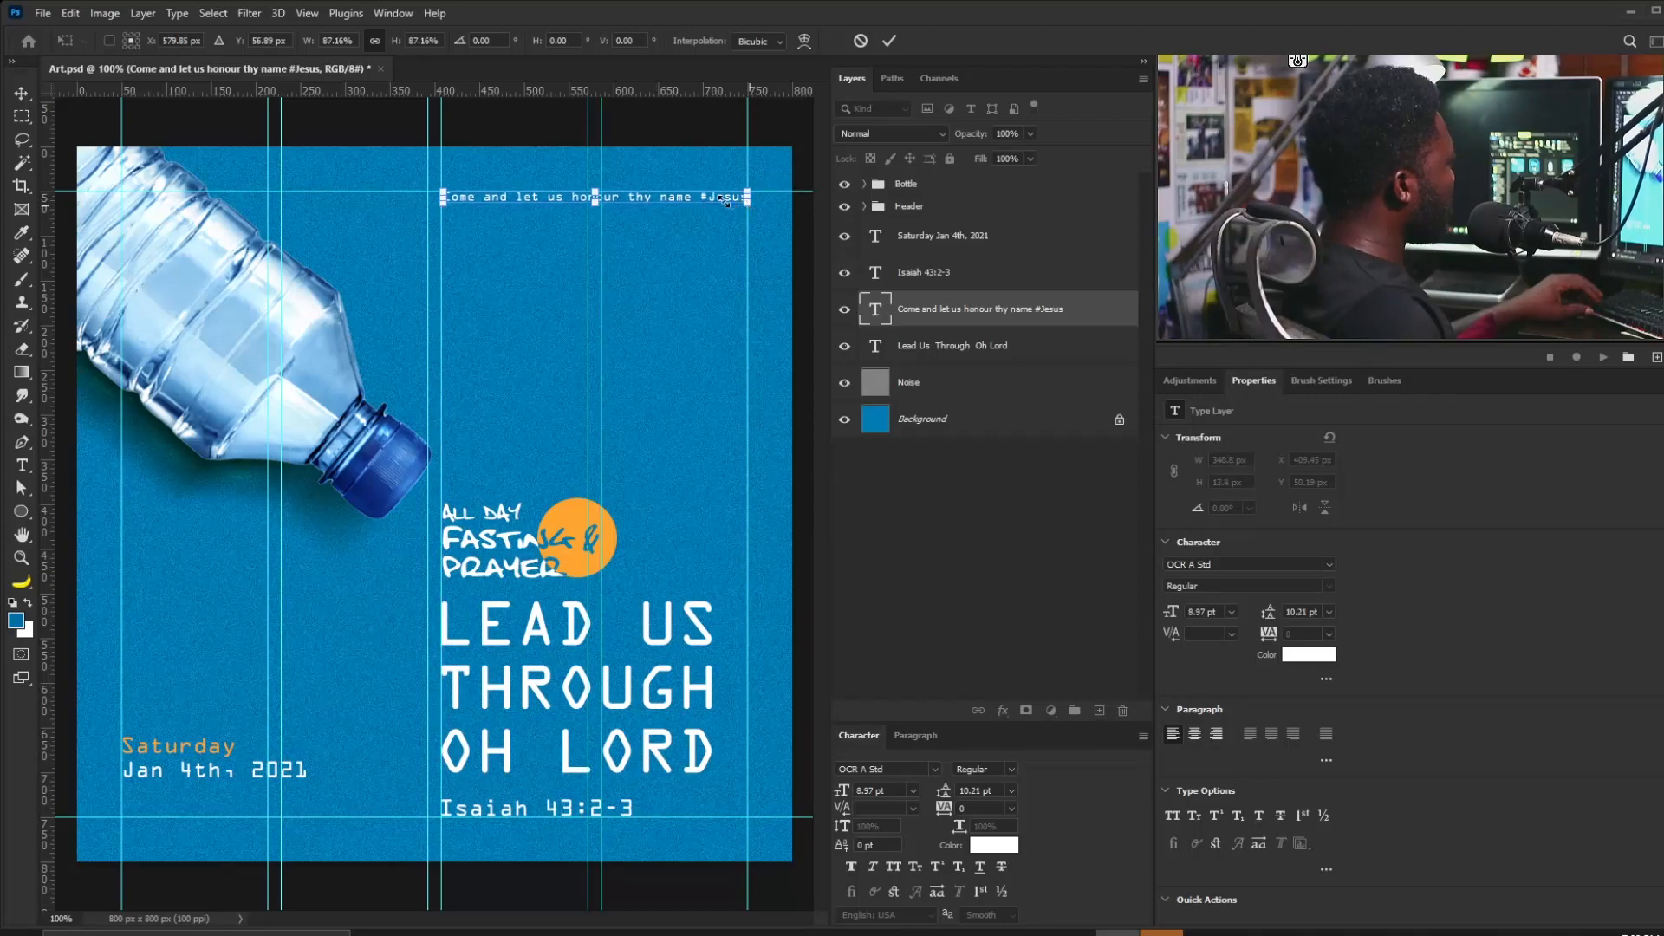
{"action": "key", "text": "Return"}
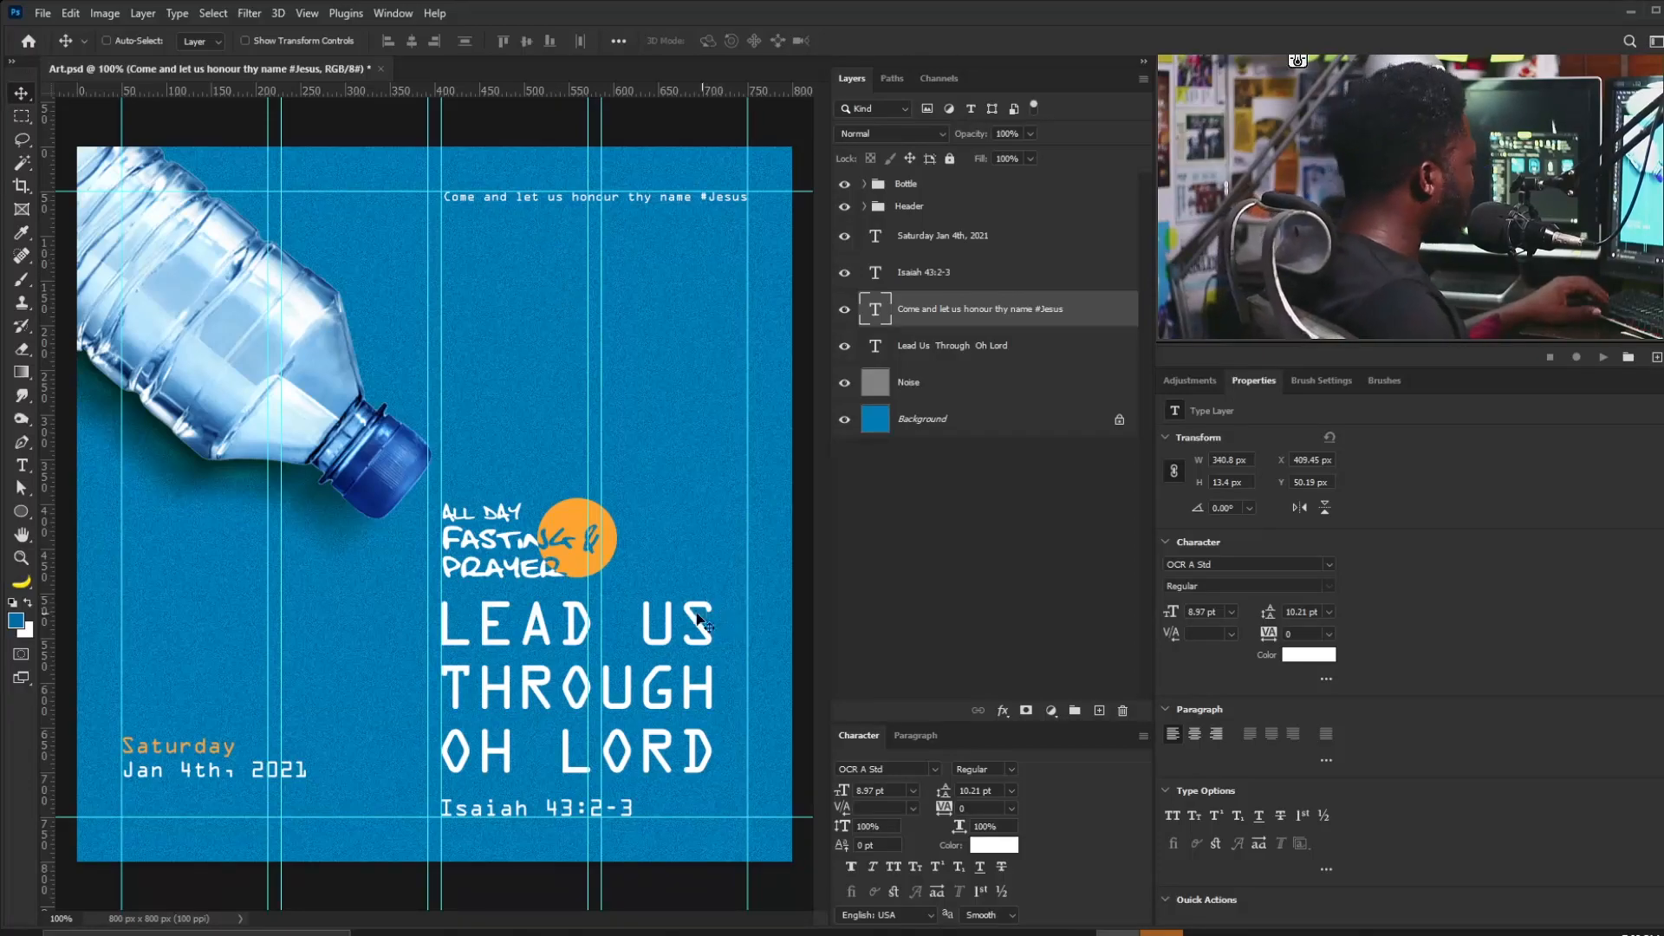
Move the Header group with the Fasting & Prayer heading straight up to widen its gap above Lead Us Through Oh Lord.
{"action": "right_click", "coordinate": [555, 546]}
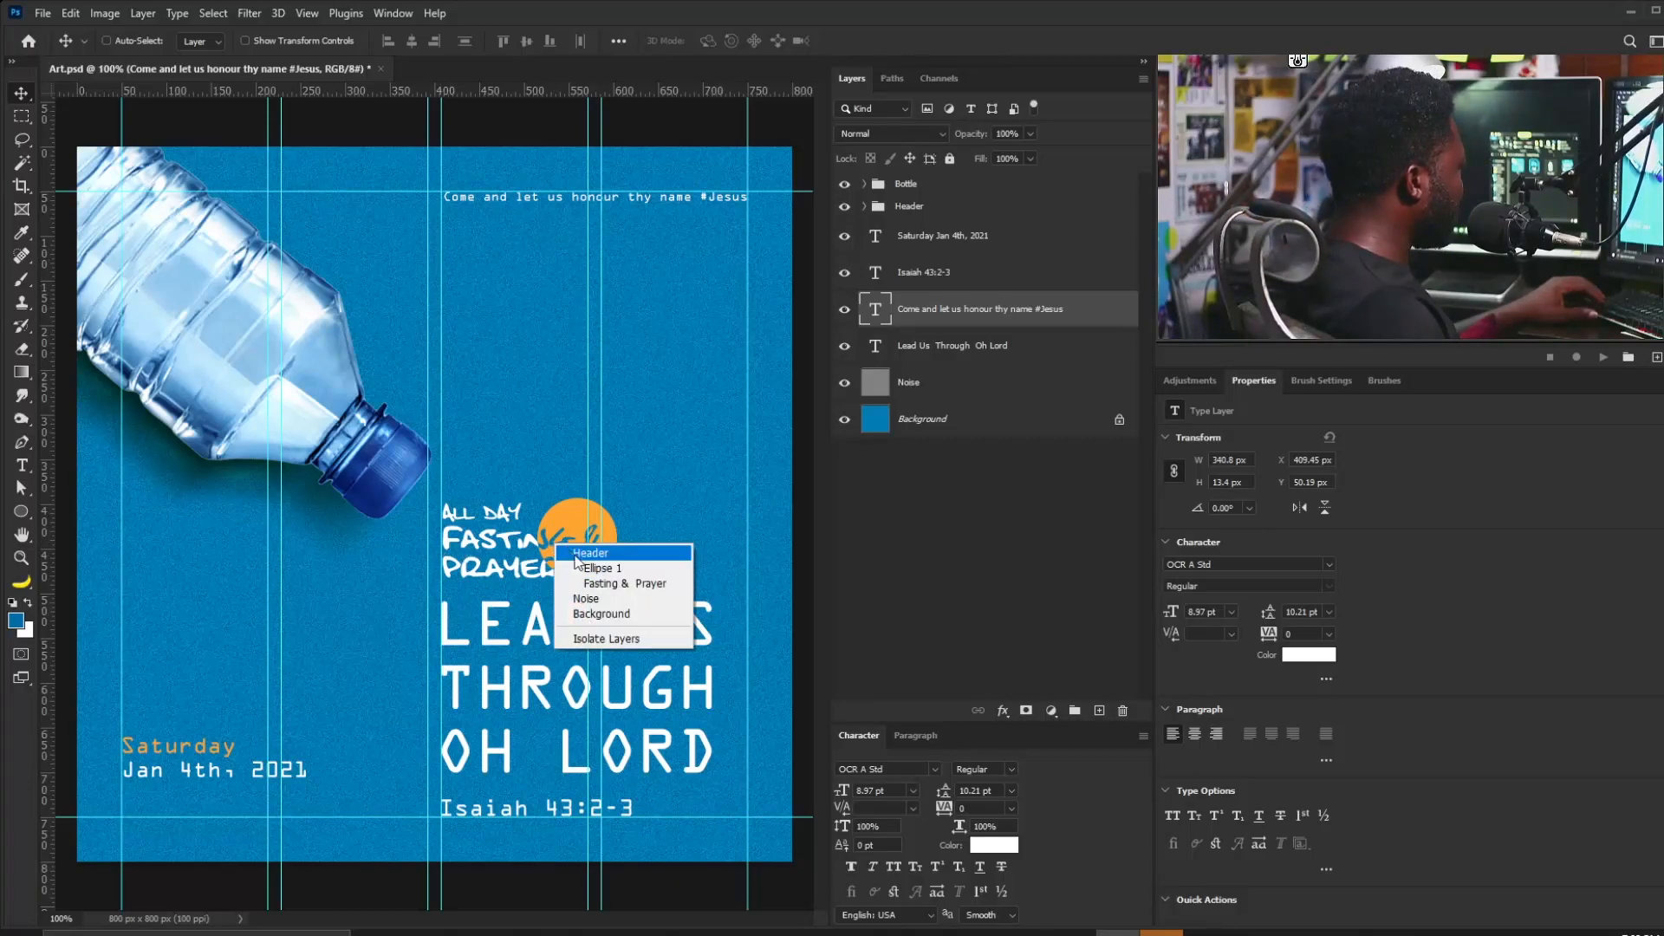
{"action": "left_click", "coordinate": [581, 553]}
{"action": "left_click_drag", "start_coordinate": [543, 557], "coordinate": [543, 529]}
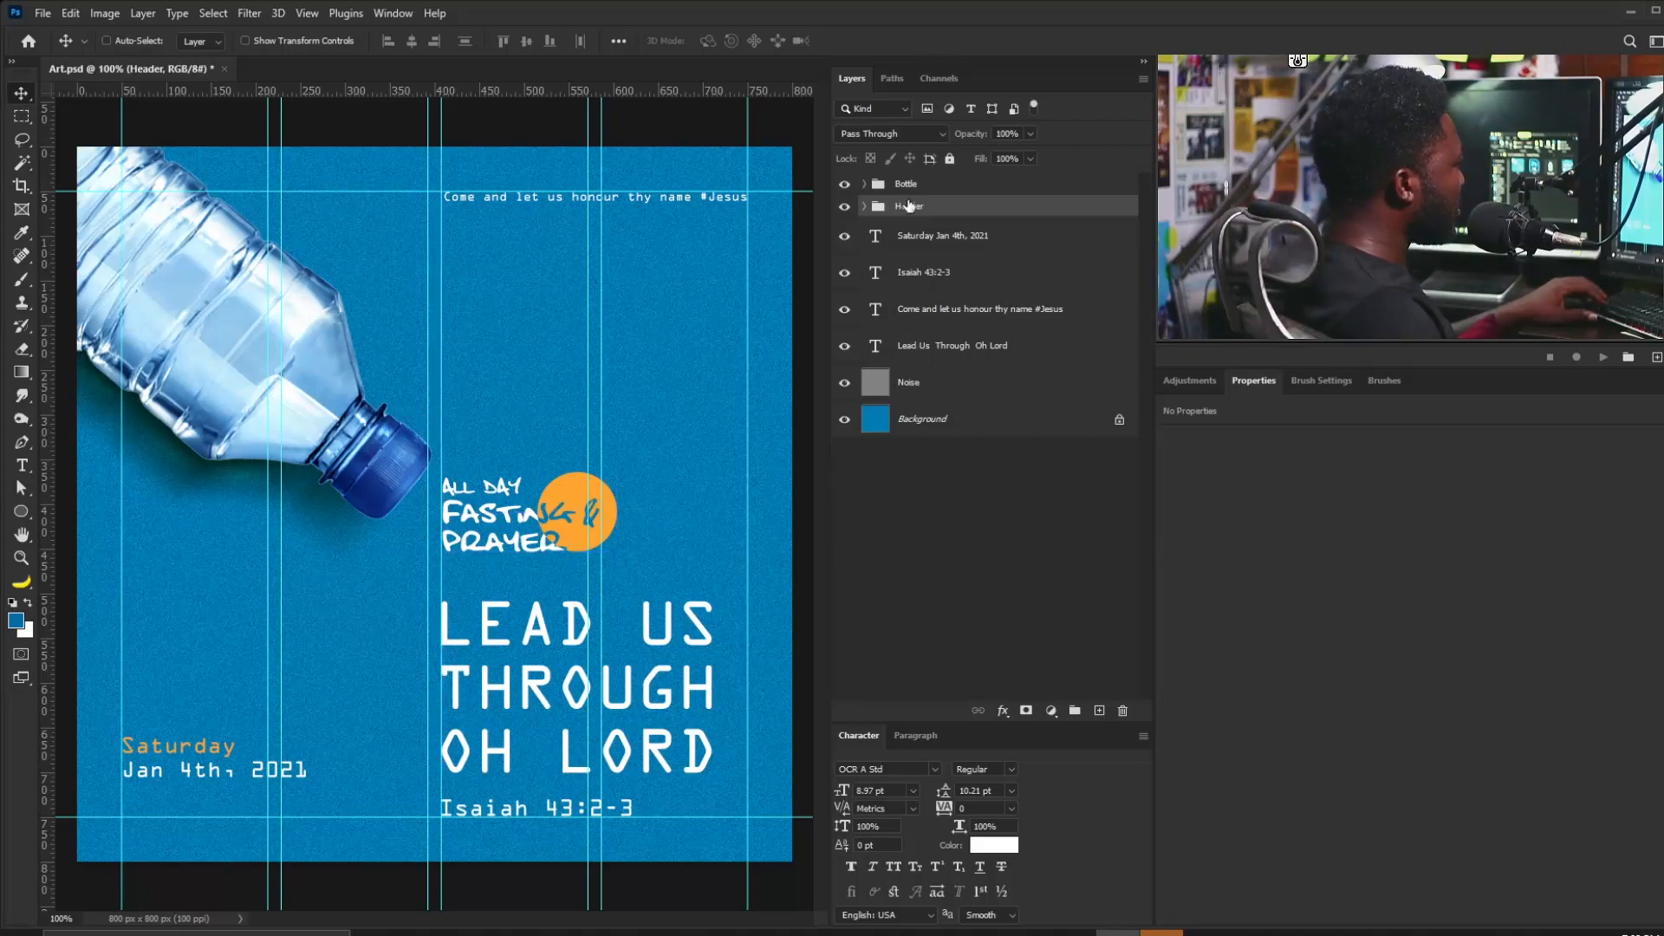
Rotate the Bottle group slightly counter-clockwise and shift it a little to the left.
{"action": "left_click", "coordinate": [910, 184]}
{"action": "key", "text": "ctrl+t"}
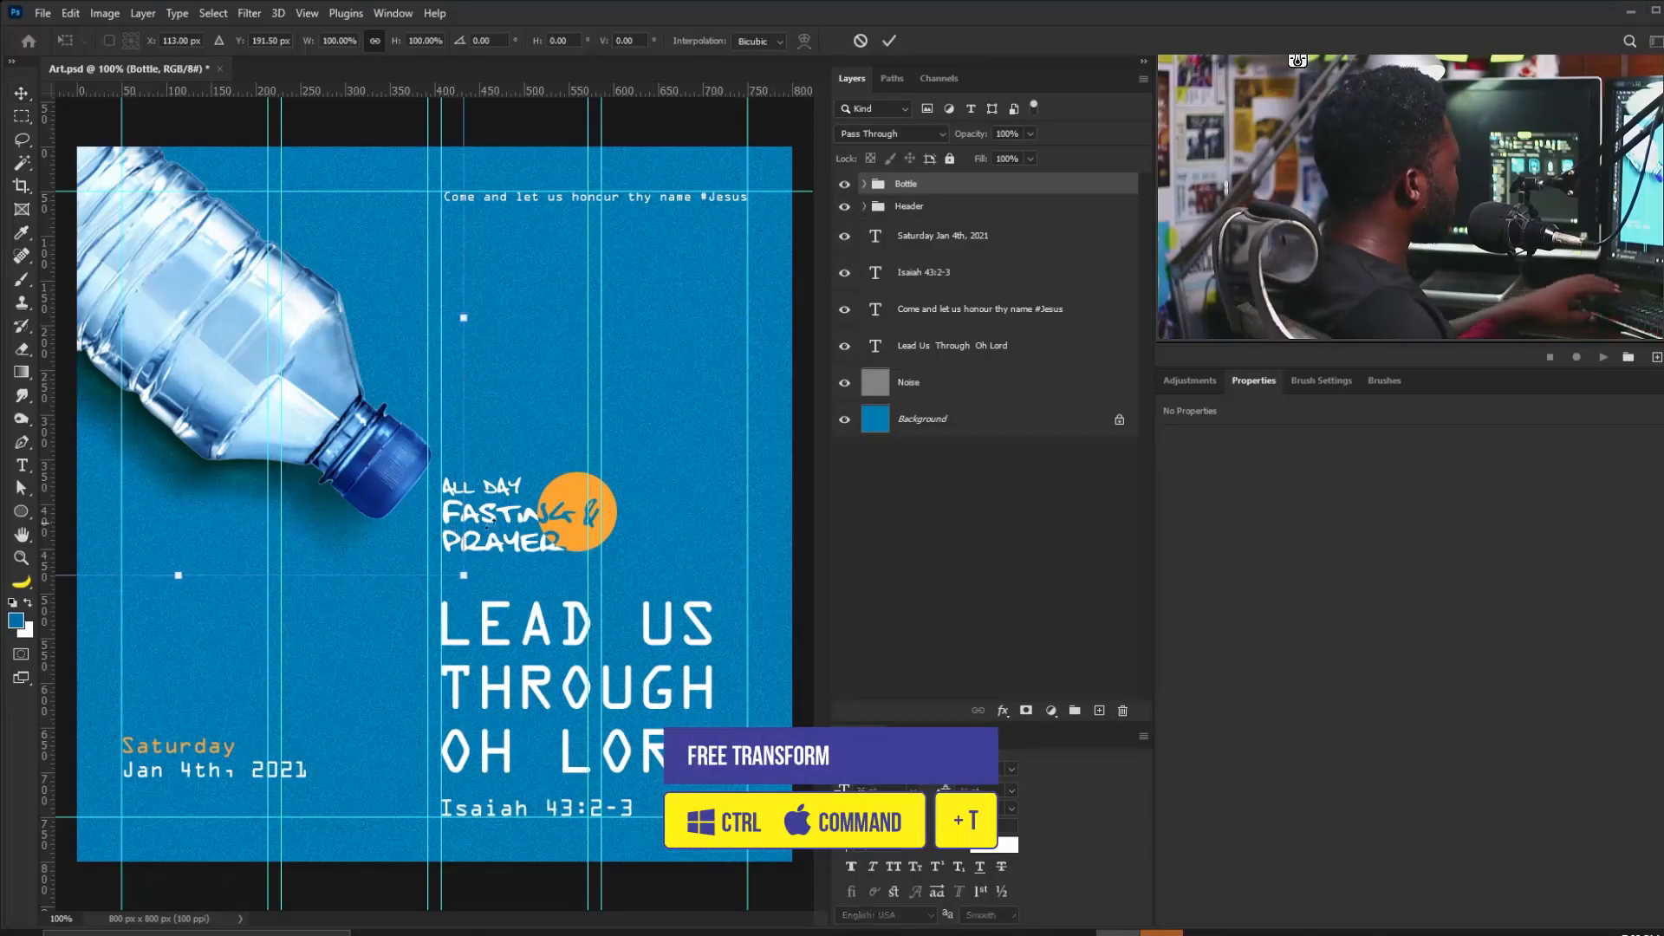
{"action": "left_click_drag", "start_coordinate": [480, 518], "coordinate": [484, 506]}
{"action": "left_click_drag", "start_coordinate": [310, 425], "coordinate": [299, 428]}
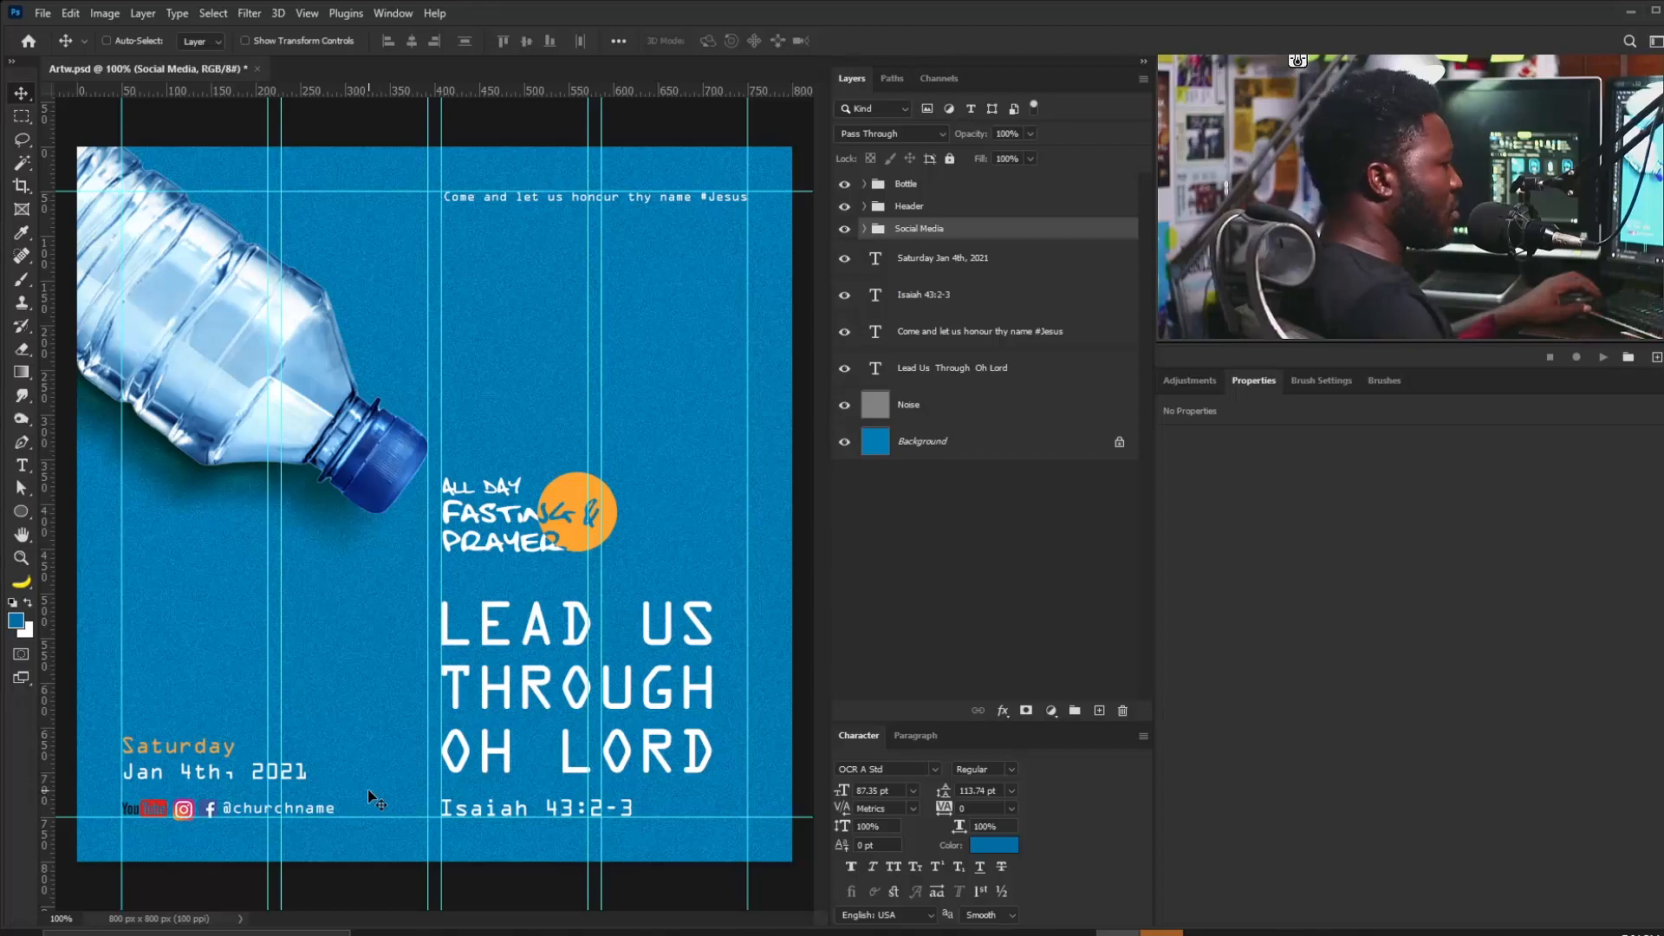
Nudge the Saturday Jan 4th, 2021 text down to a Y position of 663.42 px, closer to the social media row.
{"action": "right_click", "coordinate": [242, 787]}
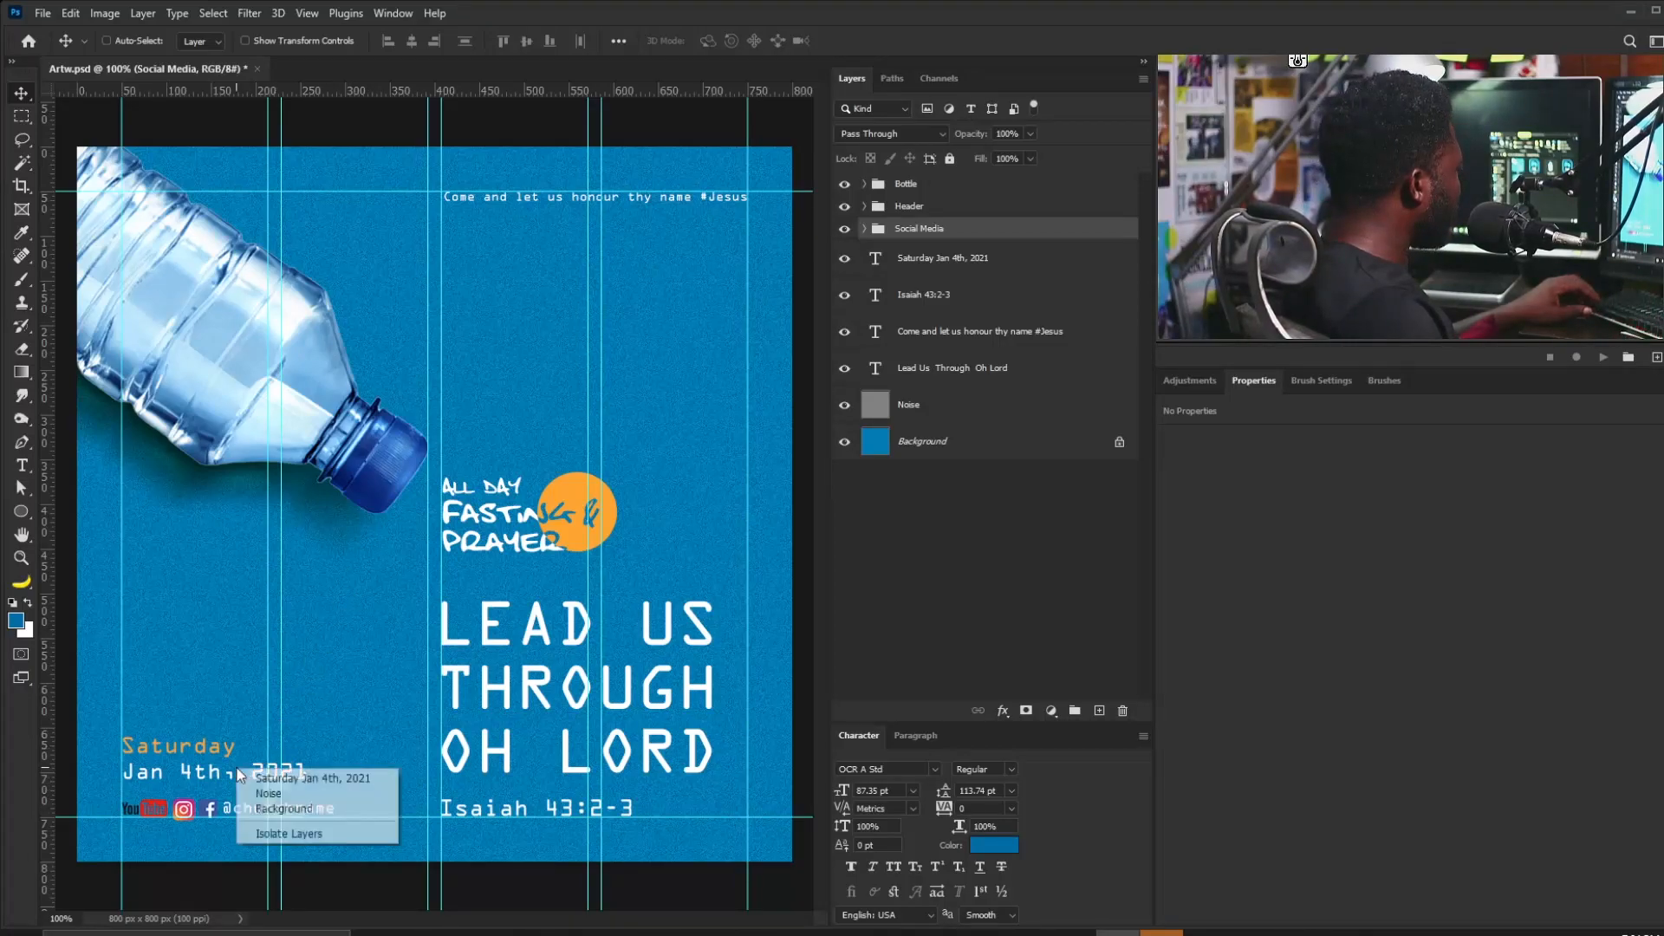
{"action": "left_click", "coordinate": [271, 773]}
{"action": "key", "text": "Down"}
{"action": "key", "text": "Down"}
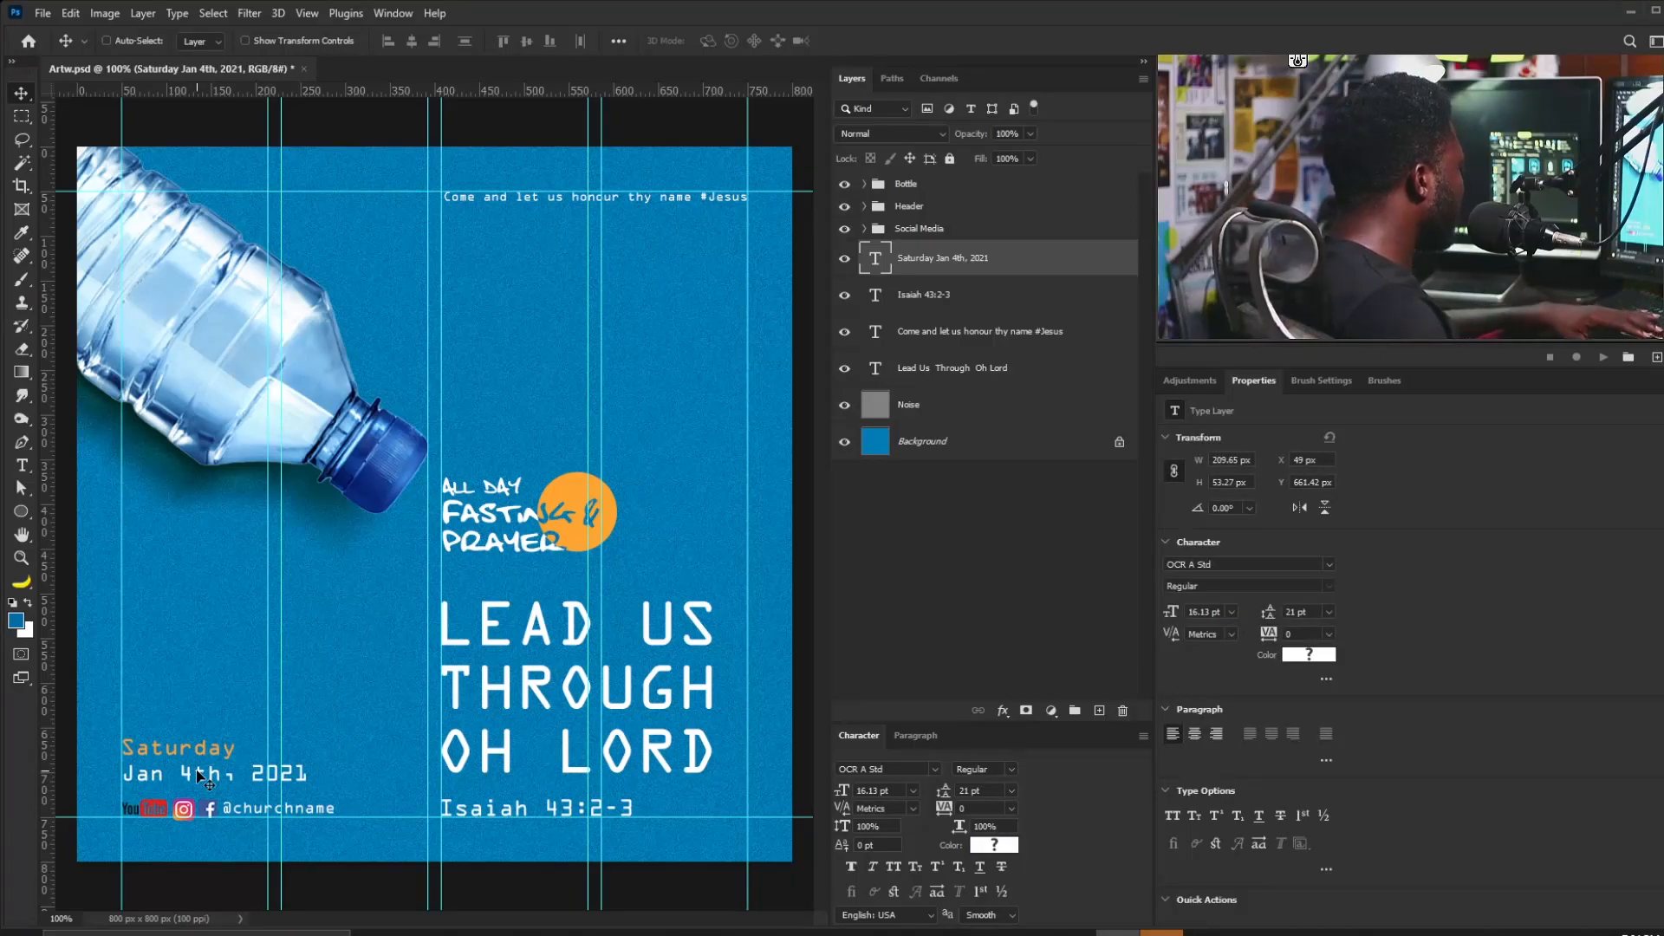
{"action": "key", "text": "Down"}
Change the date's second line to "Jan 04, 2021" and hide the guides.
{"action": "key", "text": "t"}
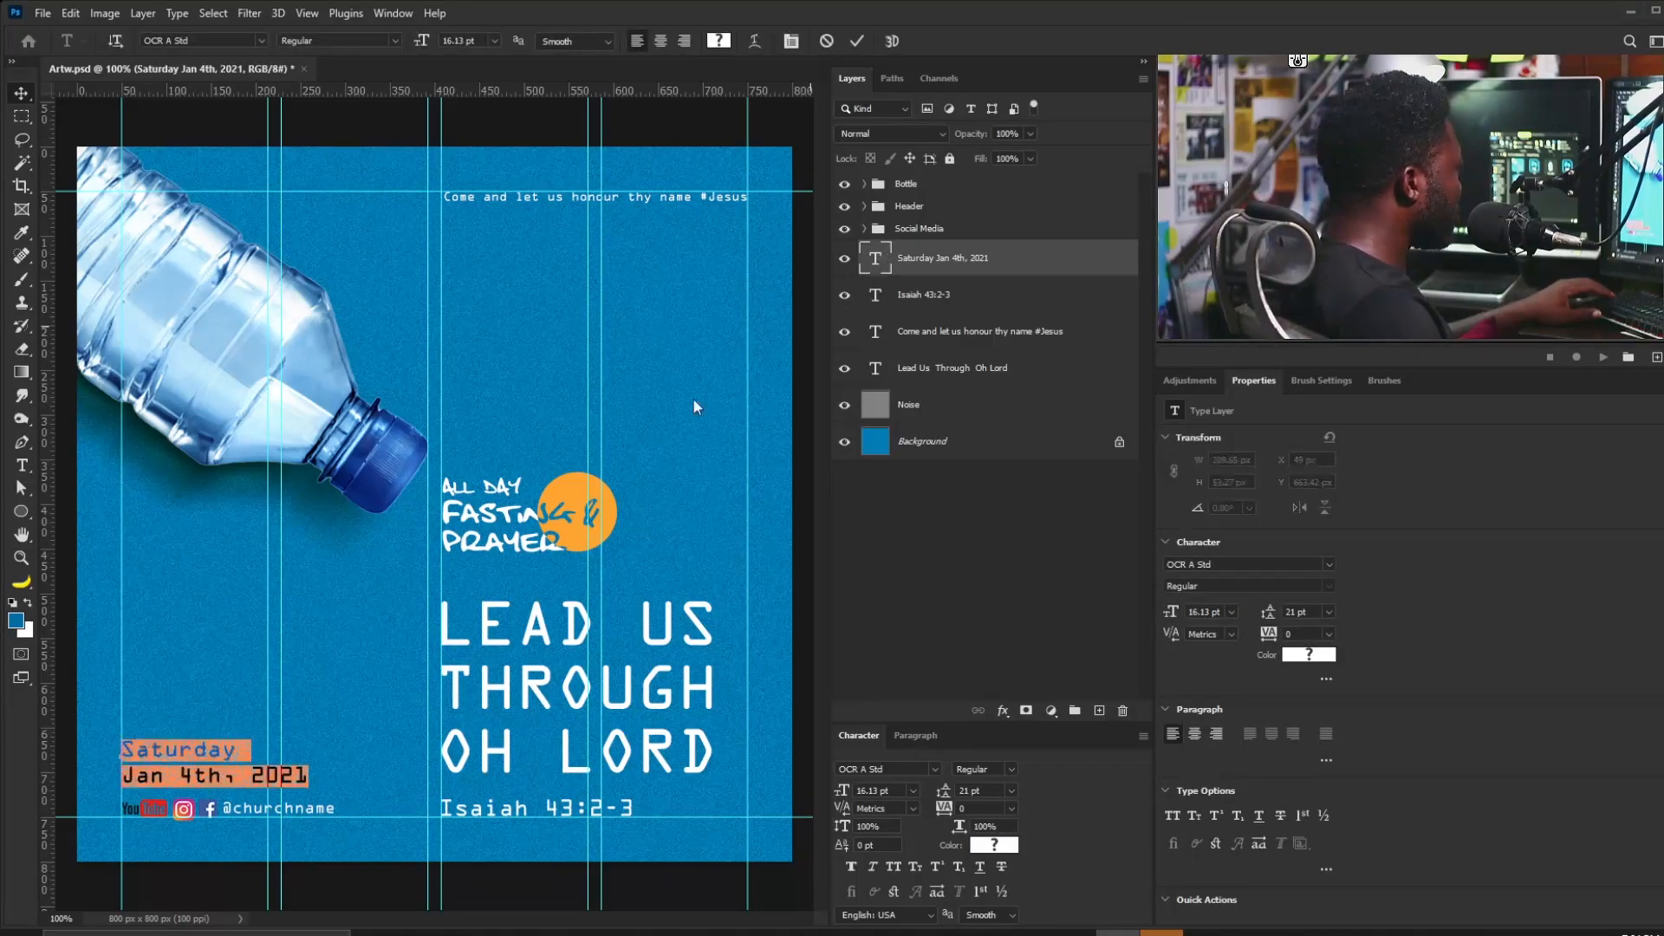
{"action": "left_click", "coordinate": [199, 774]}
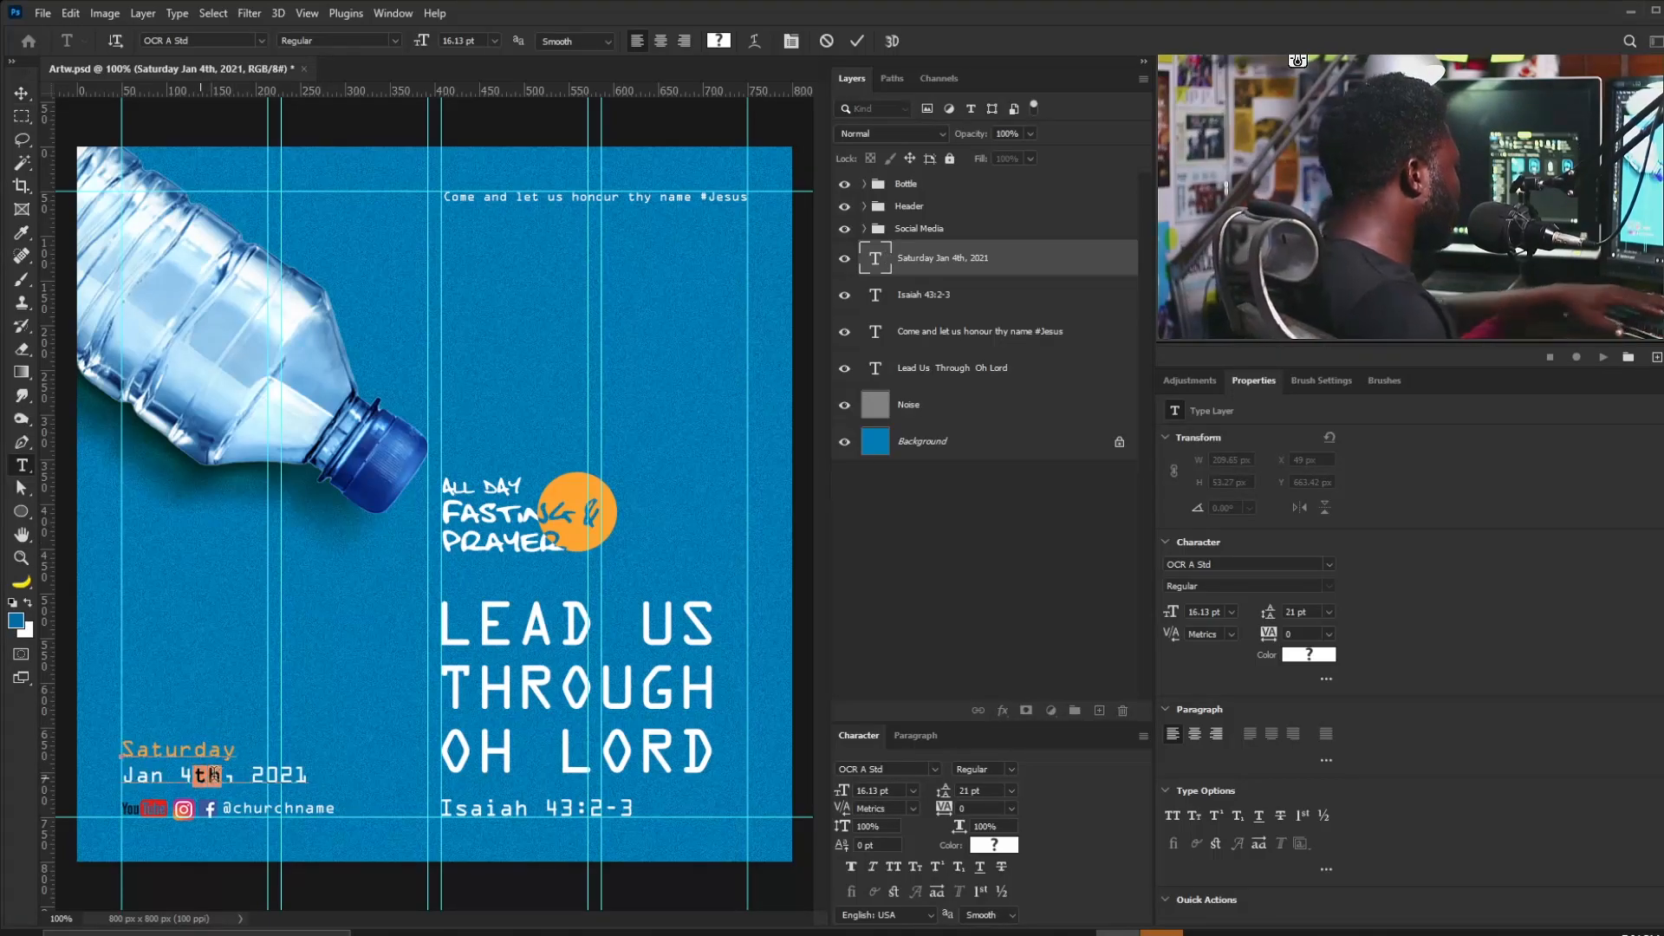
{"action": "key", "text": "BackSpace"}
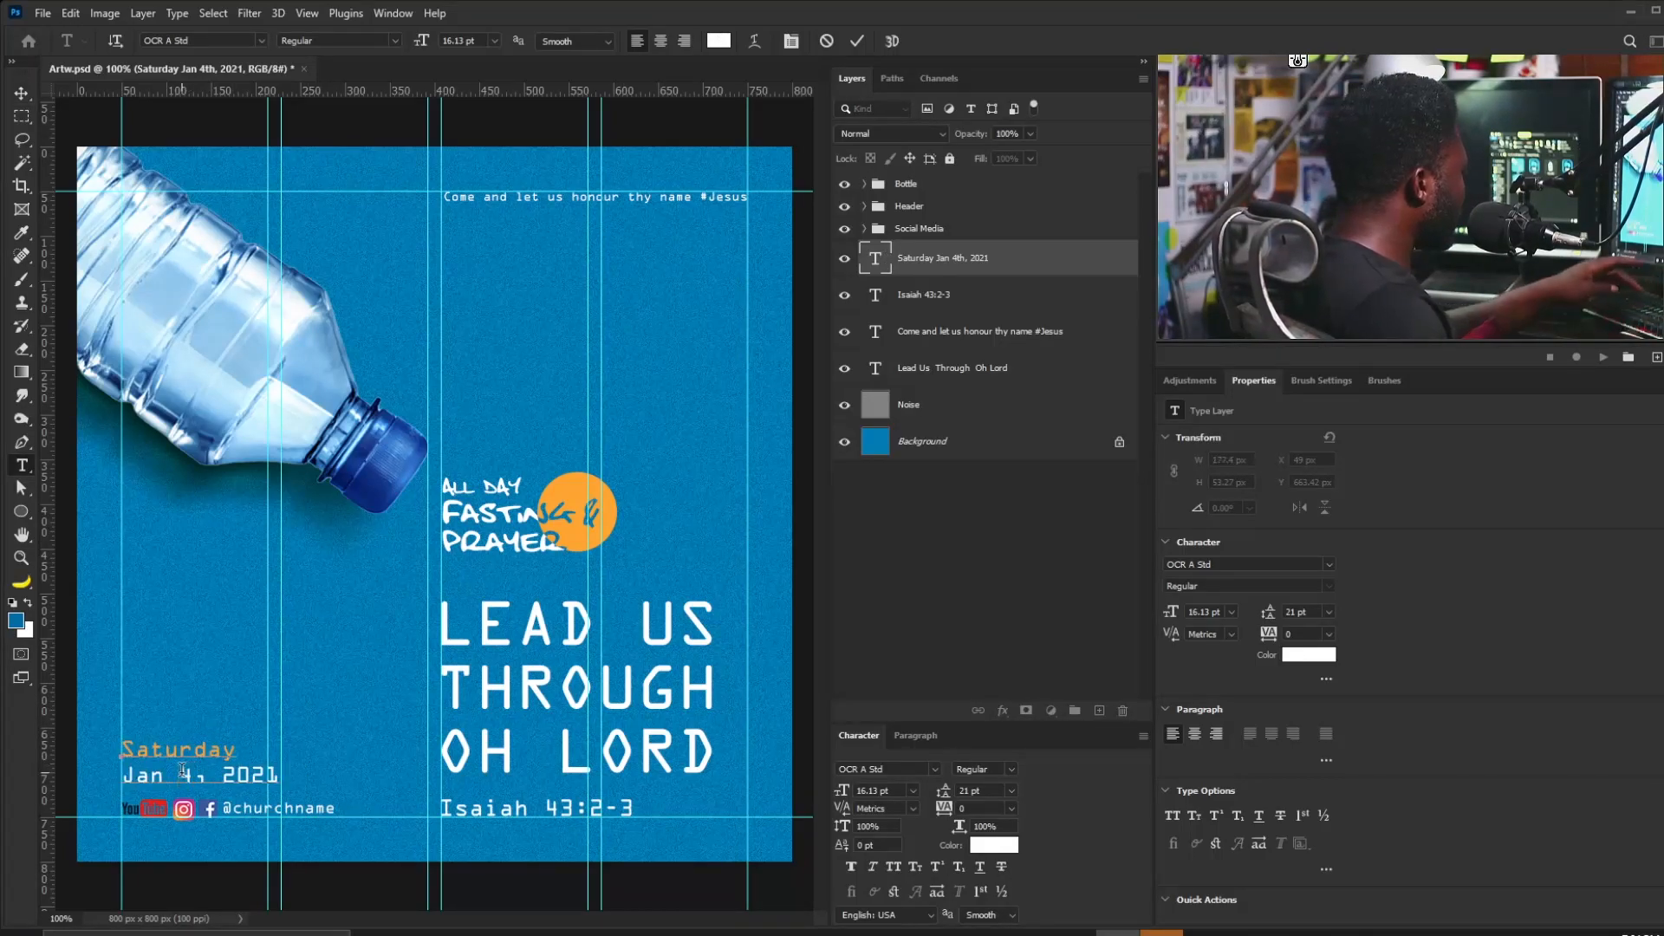
{"action": "left_click", "coordinate": [182, 771]}
{"action": "type", "text": "0"}
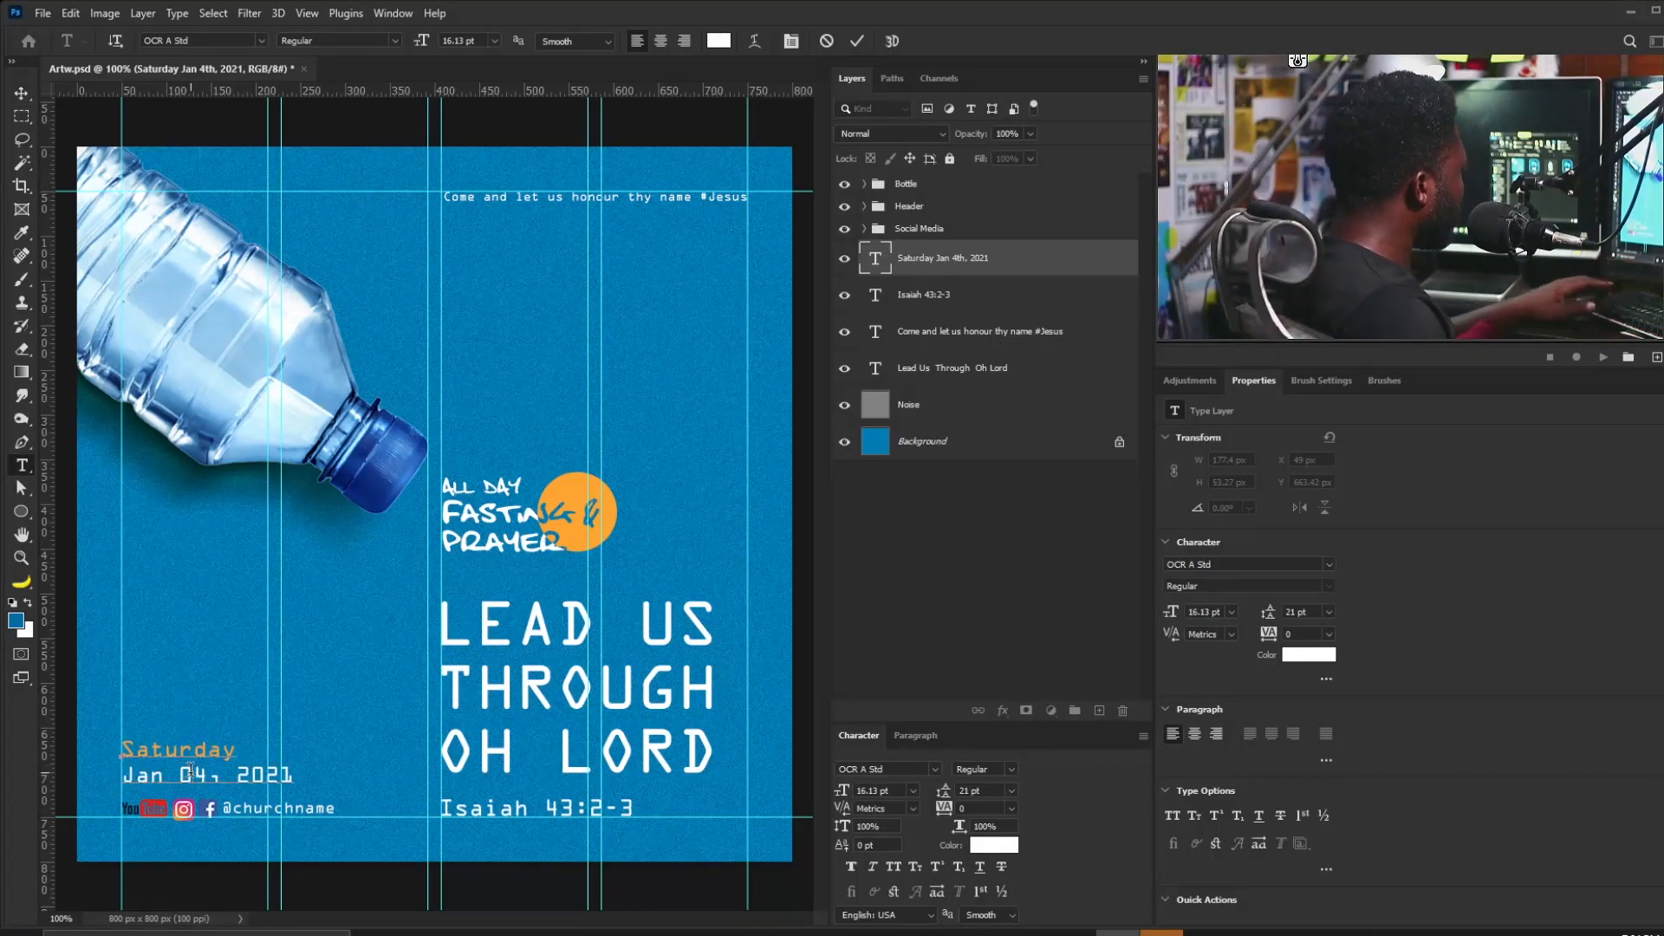
{"action": "left_click", "coordinate": [29, 100]}
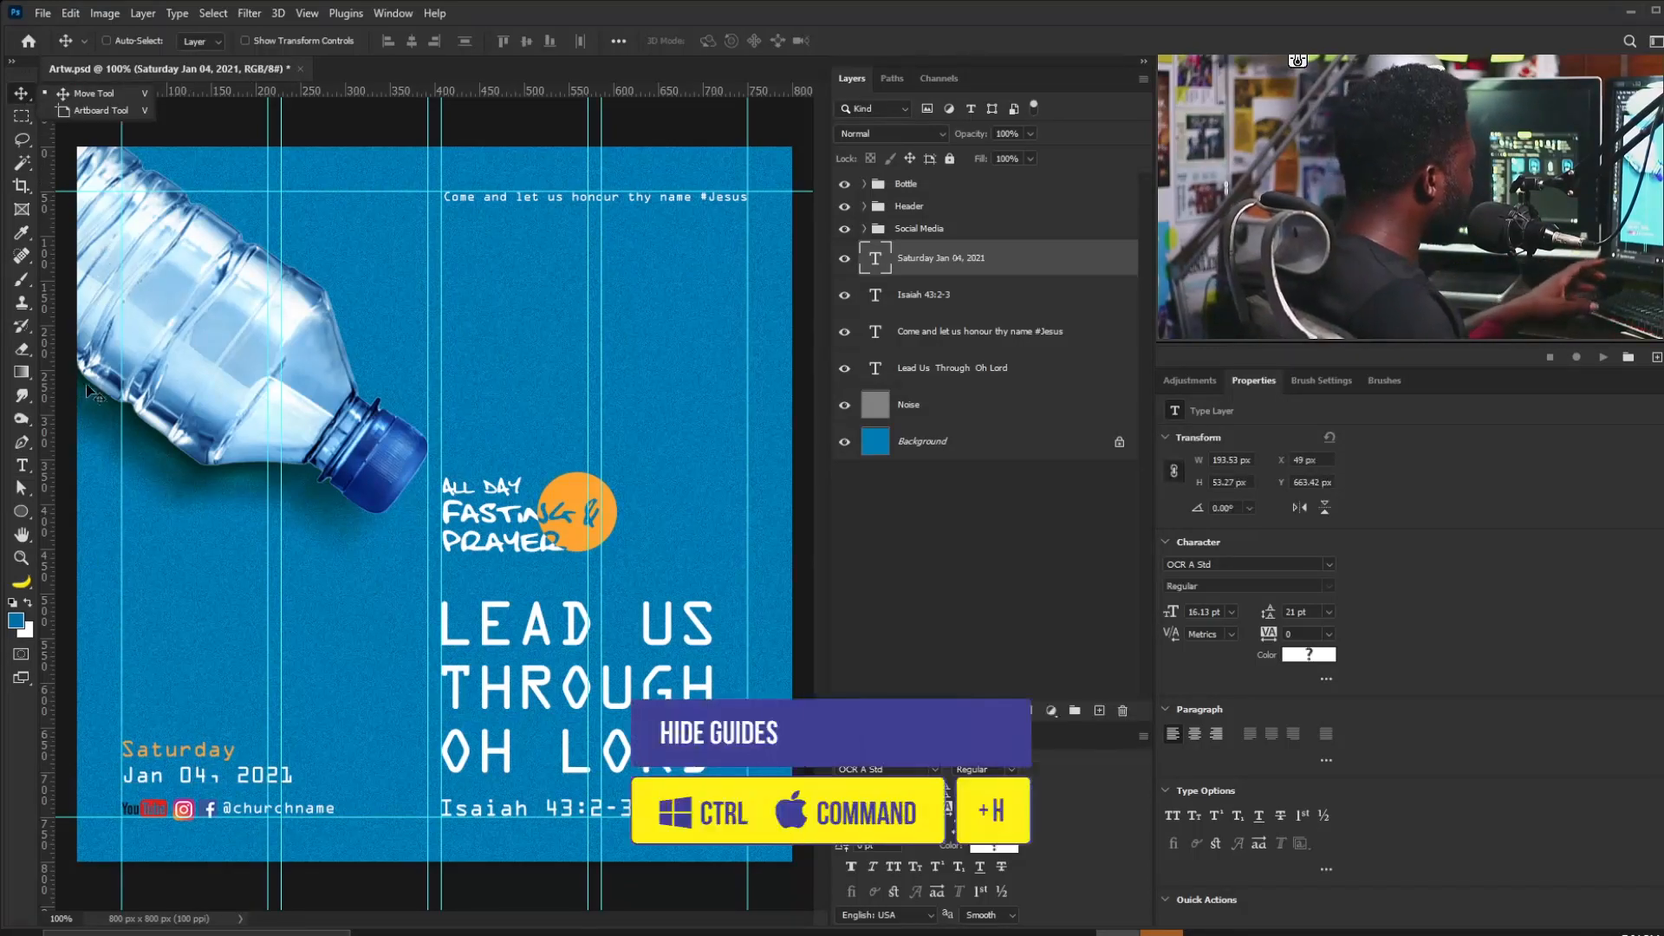
{"action": "key", "text": "ctrl+semicolon"}
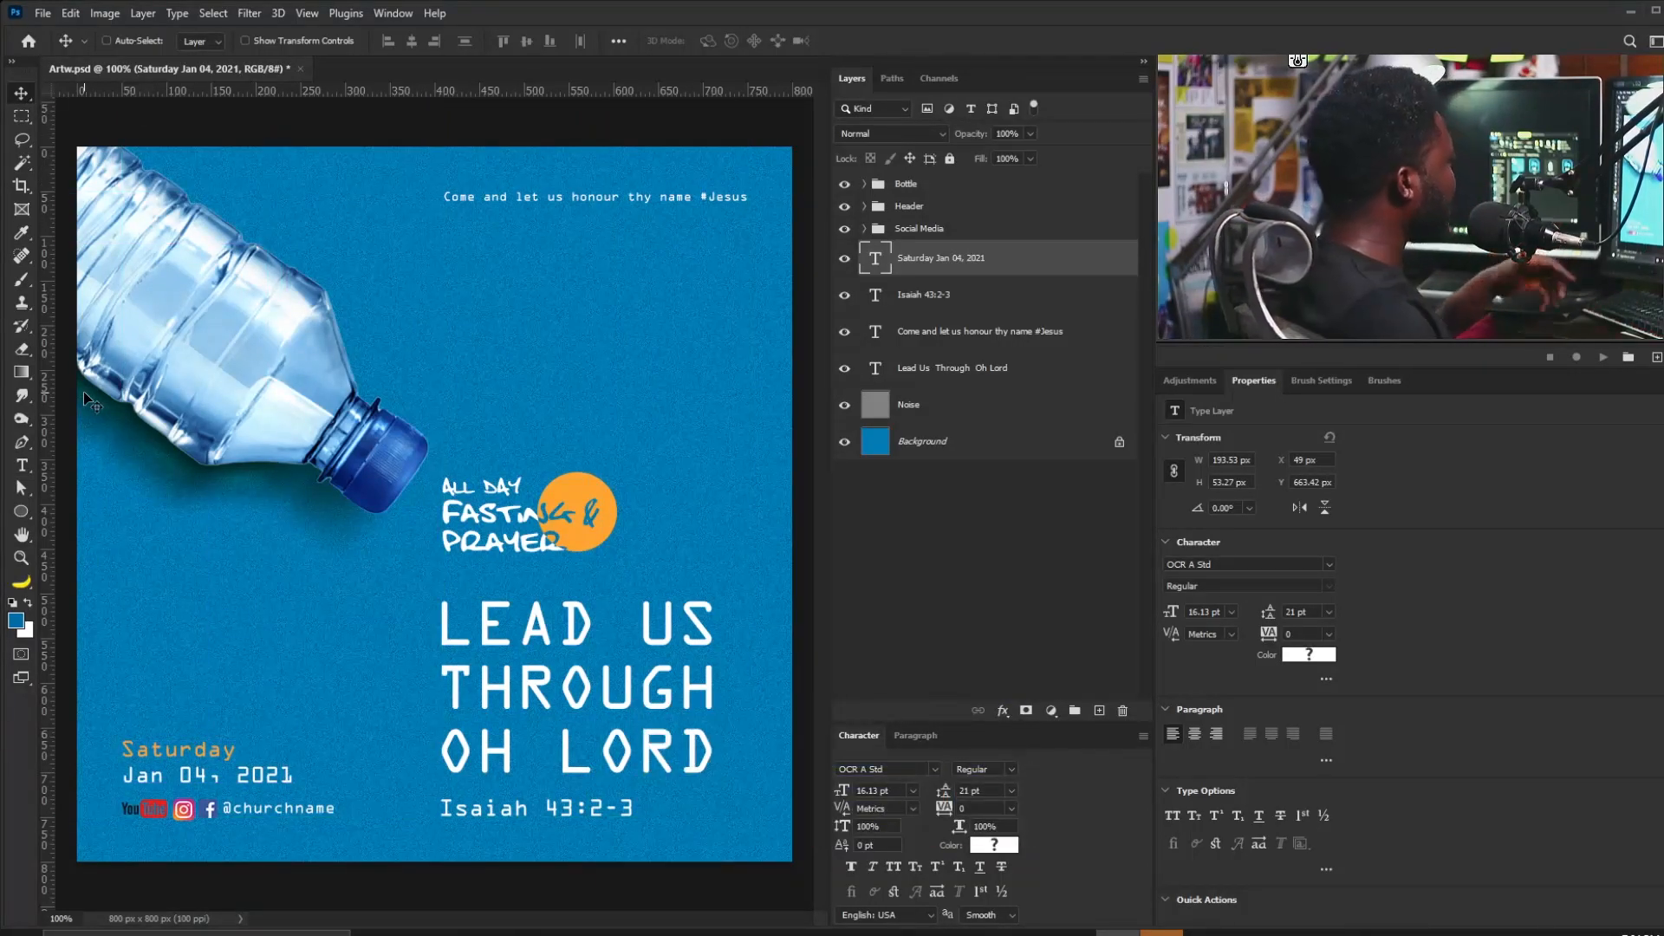